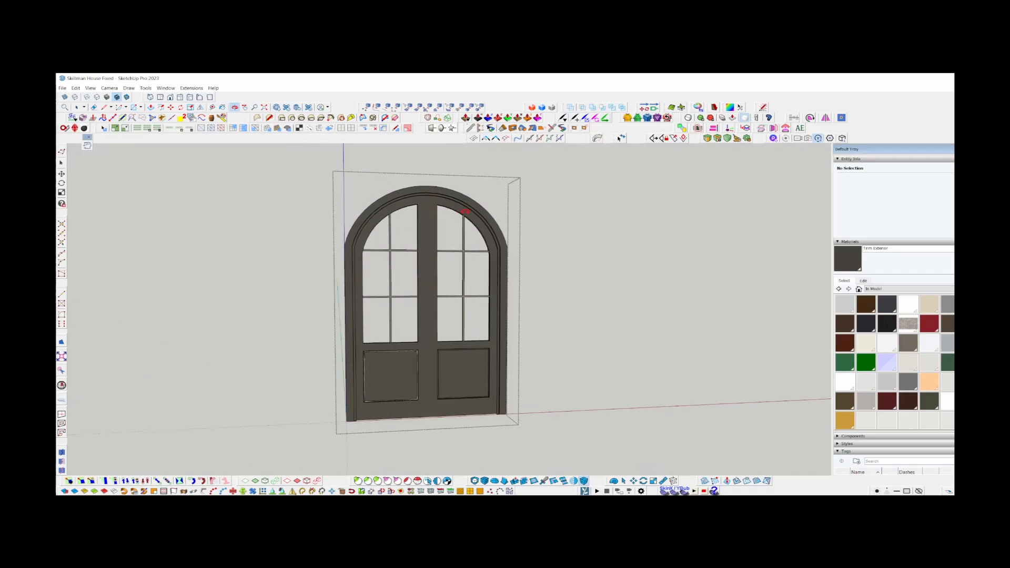
Open the door's nested arched outer trim group for editing, isolated from the rest of the door.
scroll(304, 305, "up", 8)
scroll(326, 240, "down", 5)
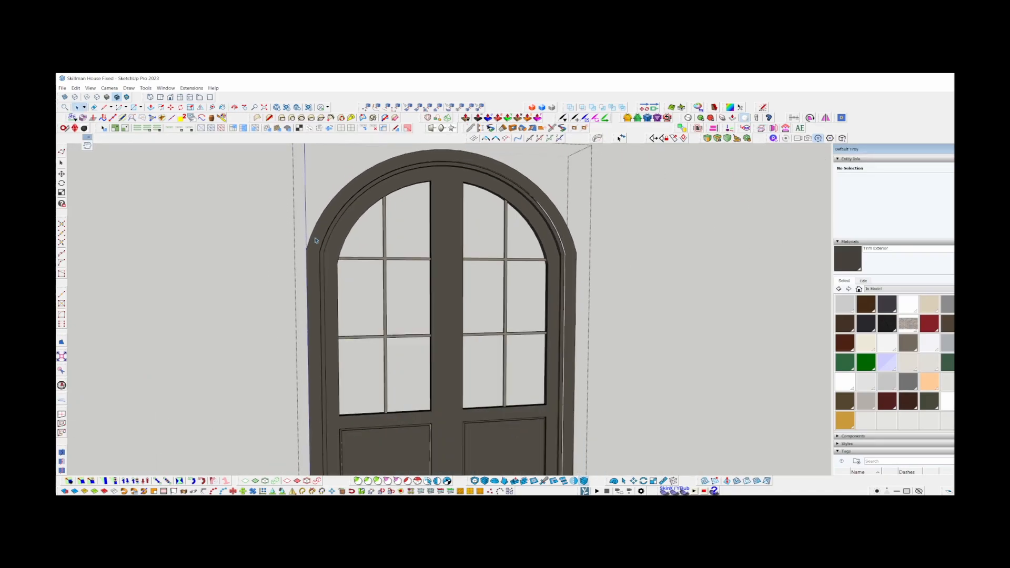
left_click(315, 241)
key("Delete")
left_click(330, 222)
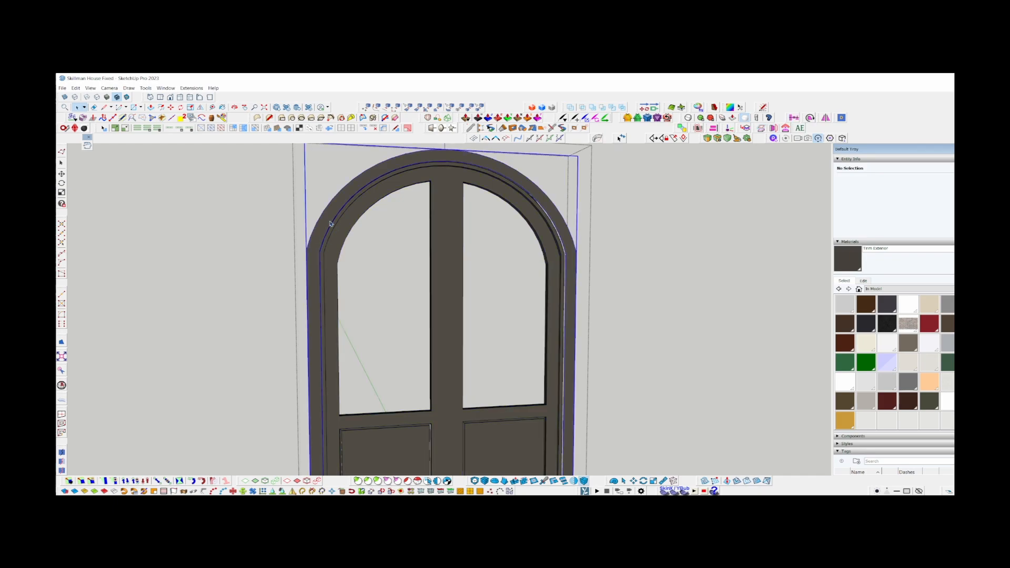
key("Delete")
scroll(380, 206, "down", 2)
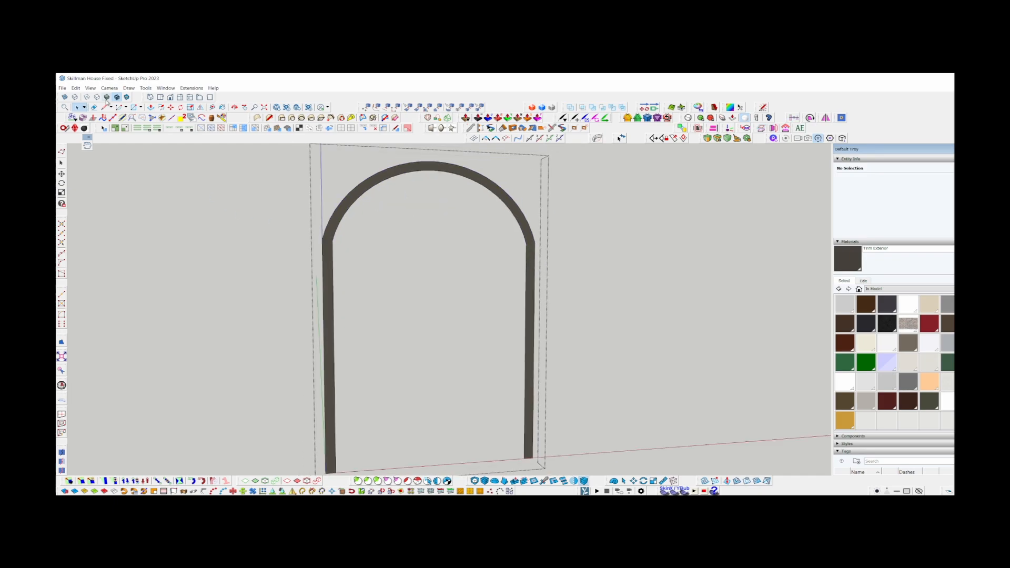
Display the model in monochrome and examine the face orientation around the arched trim.
left_click(127, 98)
middle_click_drag(351, 214, 341, 195)
scroll(343, 215, "up", 3)
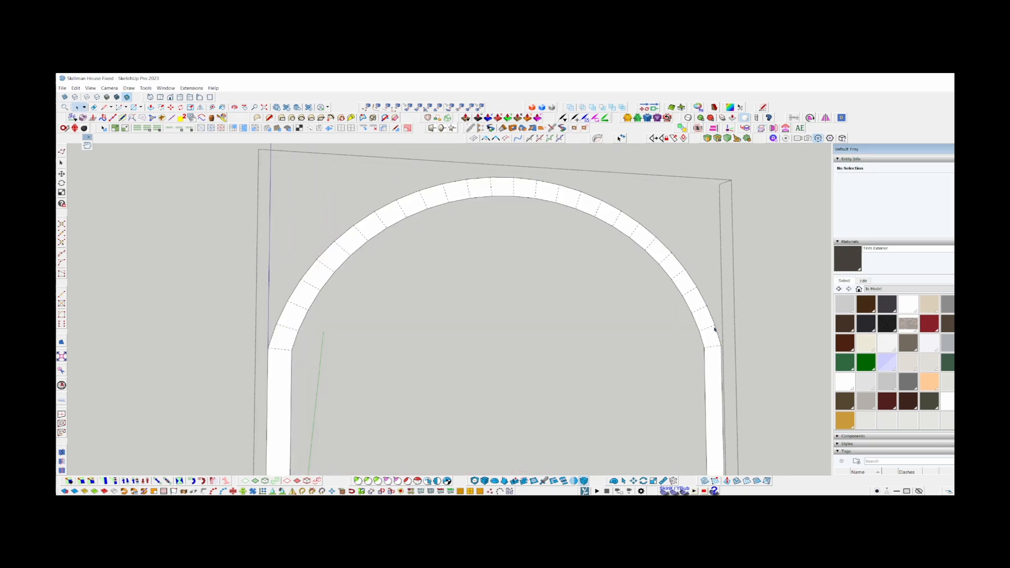
scroll(266, 195, "down", 4)
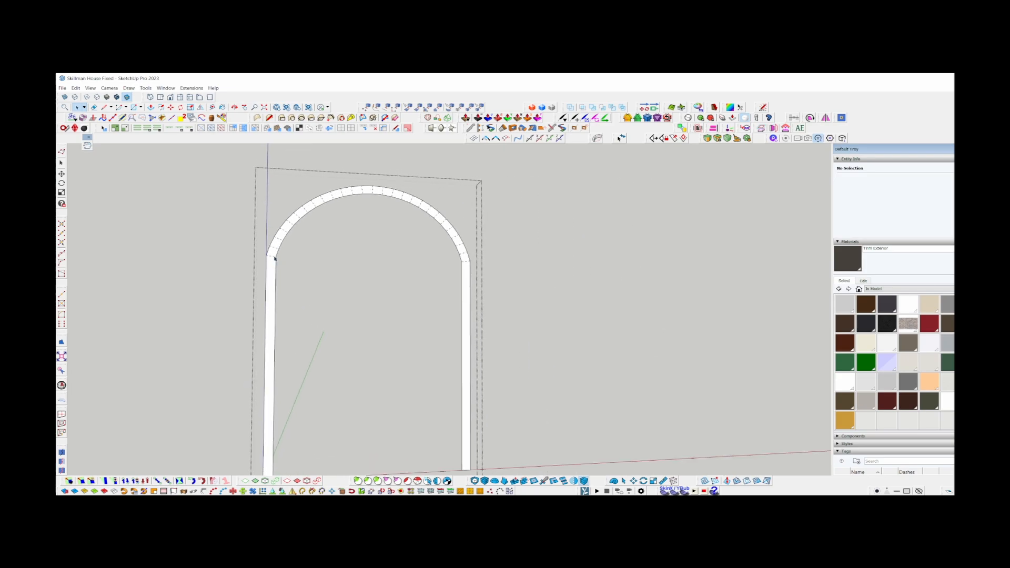
scroll(274, 258, "up", 4)
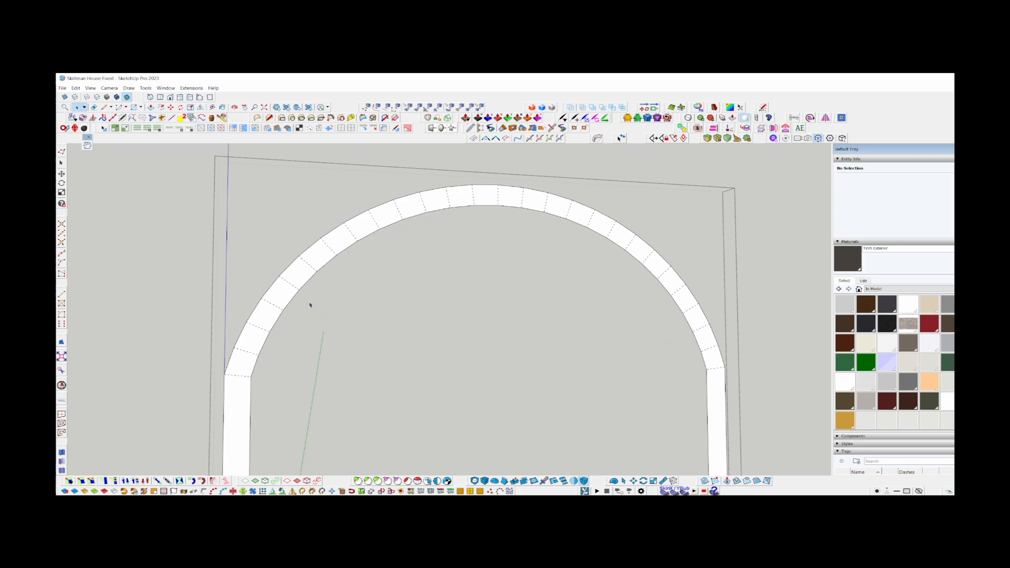
scroll(310, 305, "down", 5)
middle_click_drag(279, 245, 271, 293)
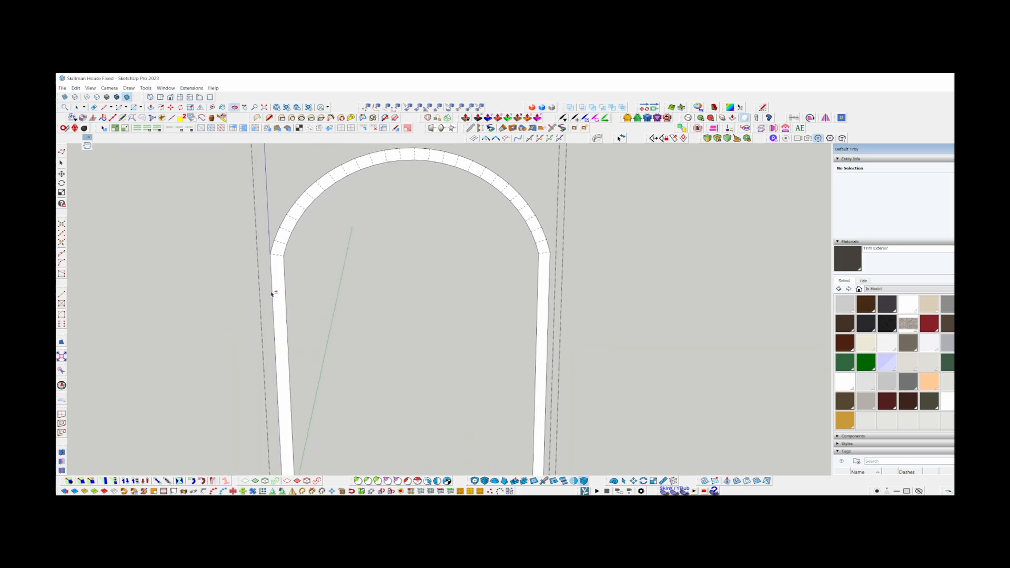
Close the trim group and choose the light wood texture Material7 from the in-model materials.
left_click(643, 328)
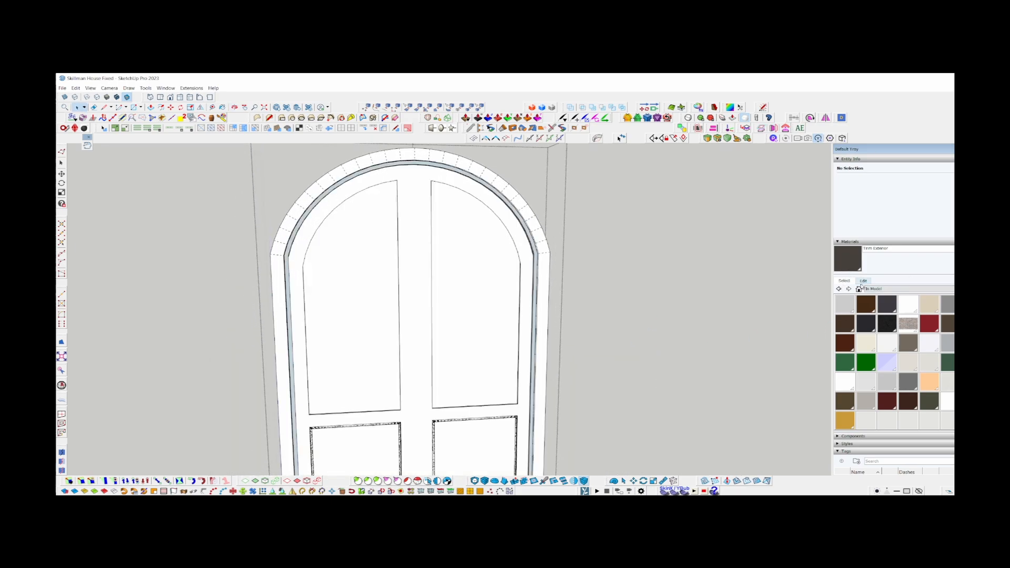
scroll(906, 358, "down", 3)
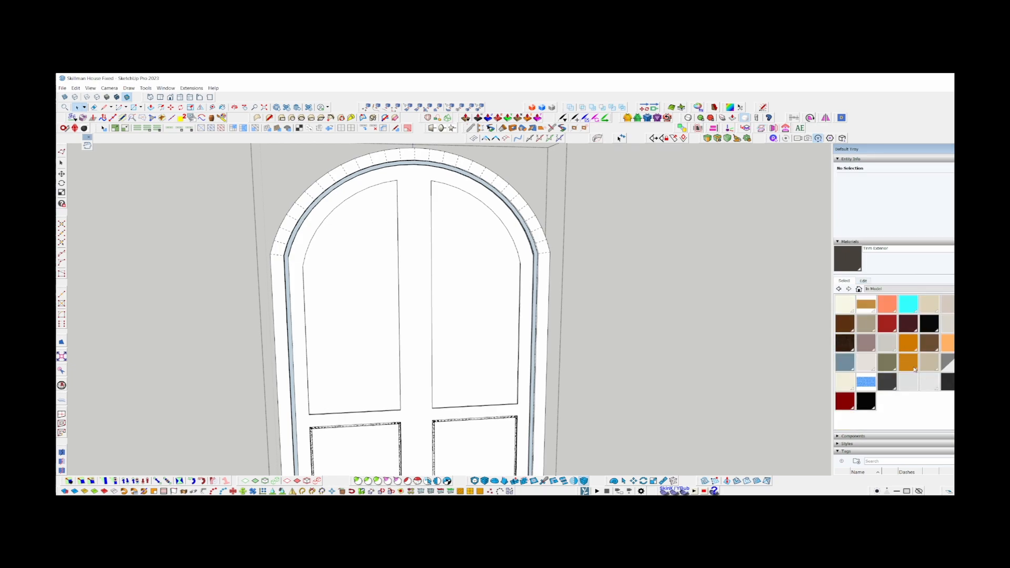
scroll(913, 369, "up", 2)
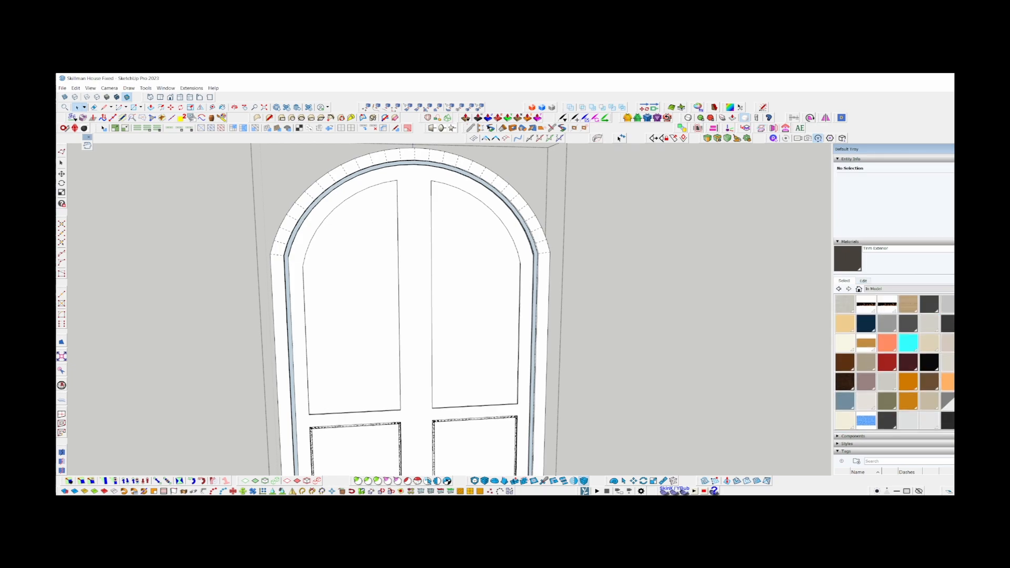
left_click(908, 305)
key("space")
Reopen the arched trim group and paint its front with Material7 using ThruPaint, Surface selection and natural UV mapping.
scroll(272, 226, "down", 2)
double_click(276, 234)
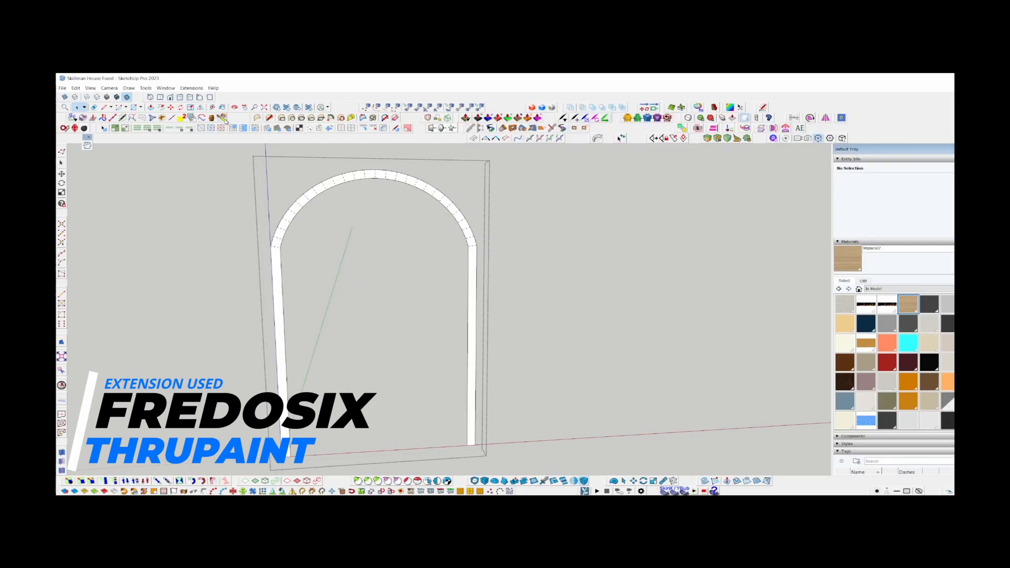
left_click(222, 118)
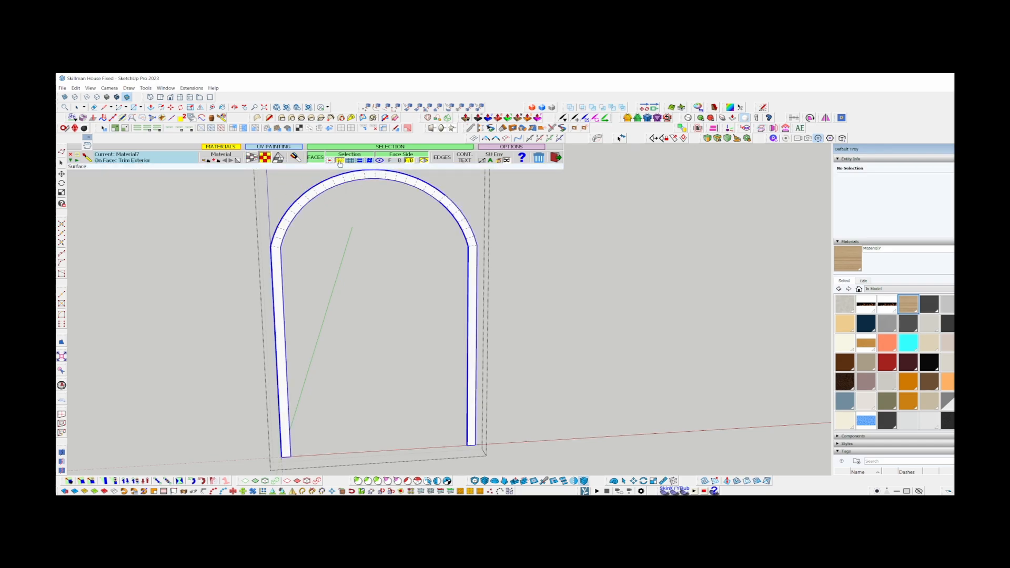
left_click(339, 161)
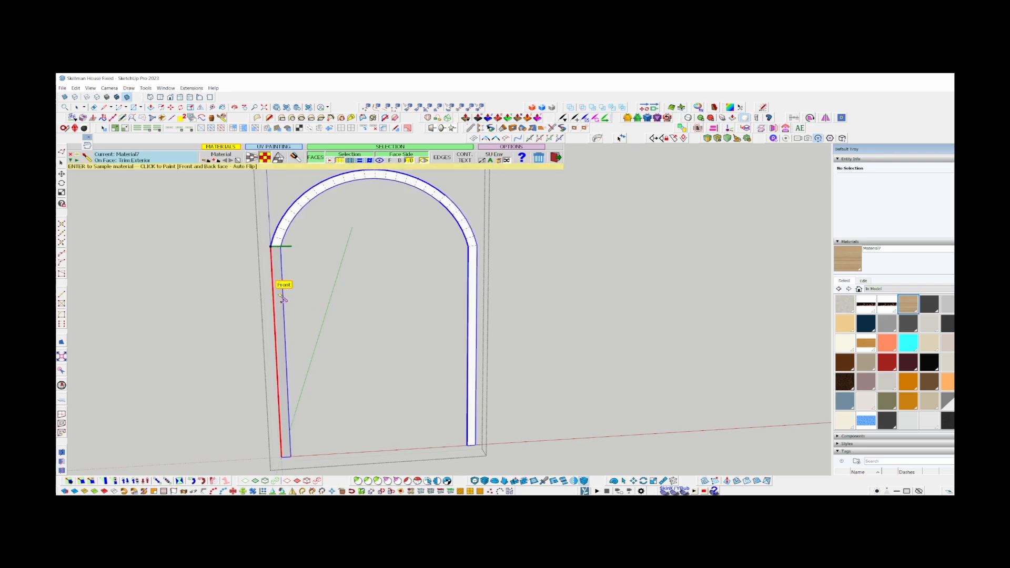
scroll(281, 286, "up", 3)
scroll(288, 231, "up", 2)
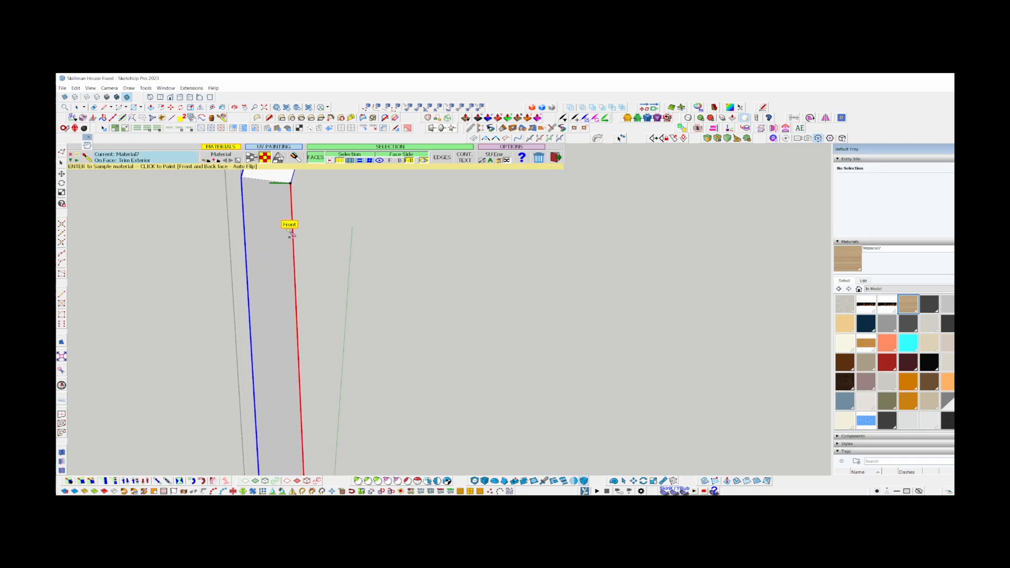
scroll(295, 196, "down", 2)
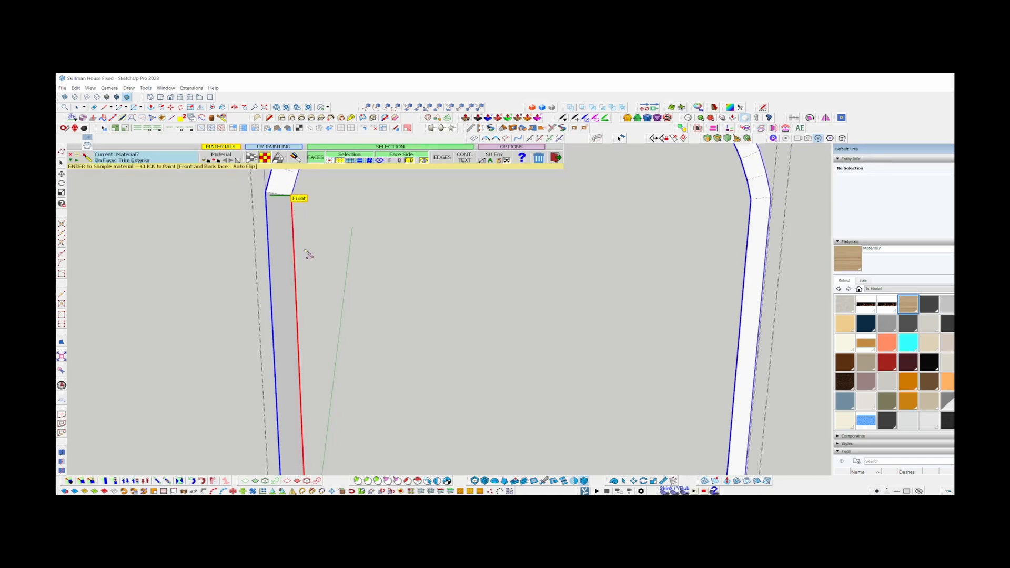
left_click(278, 232)
Examine the wood grain direction on the arch segments and side legs of the painted trim.
scroll(270, 277, "down", 2)
scroll(279, 239, "up", 4)
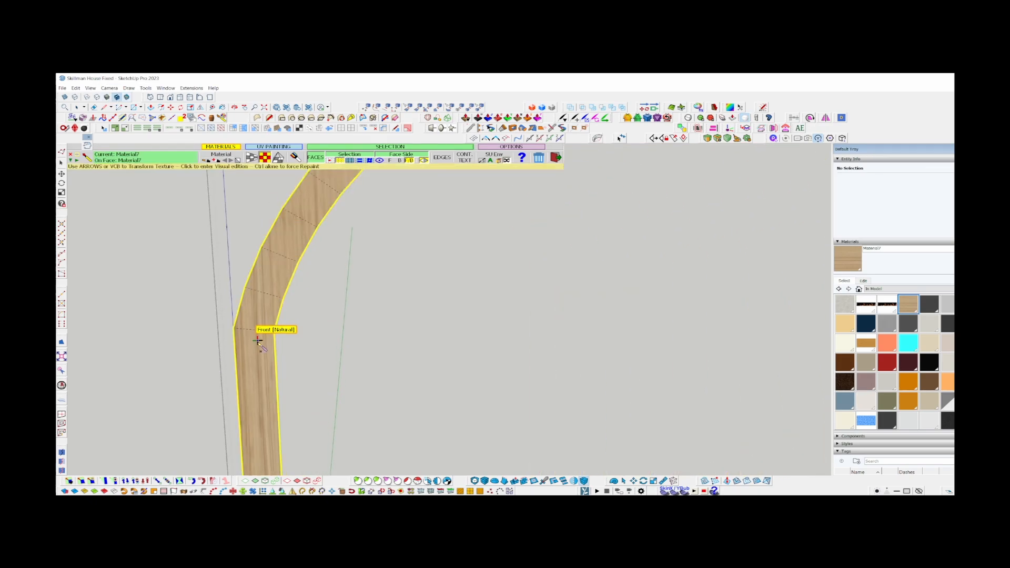
scroll(260, 339, "down", 1)
middle_click_drag(309, 223, 182, 384, "shift")
scroll(383, 279, "up", 3)
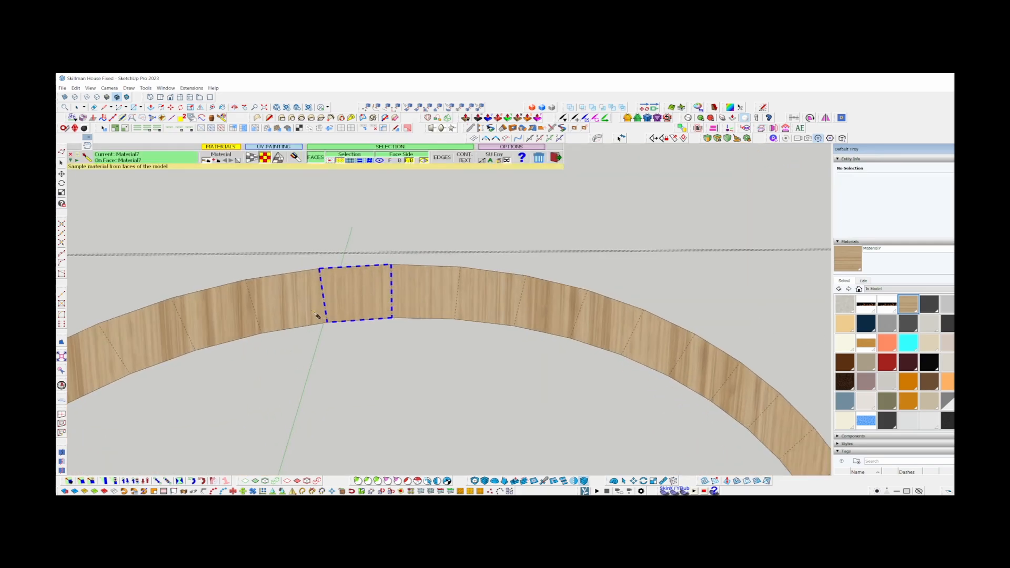
scroll(341, 226, "down", 5)
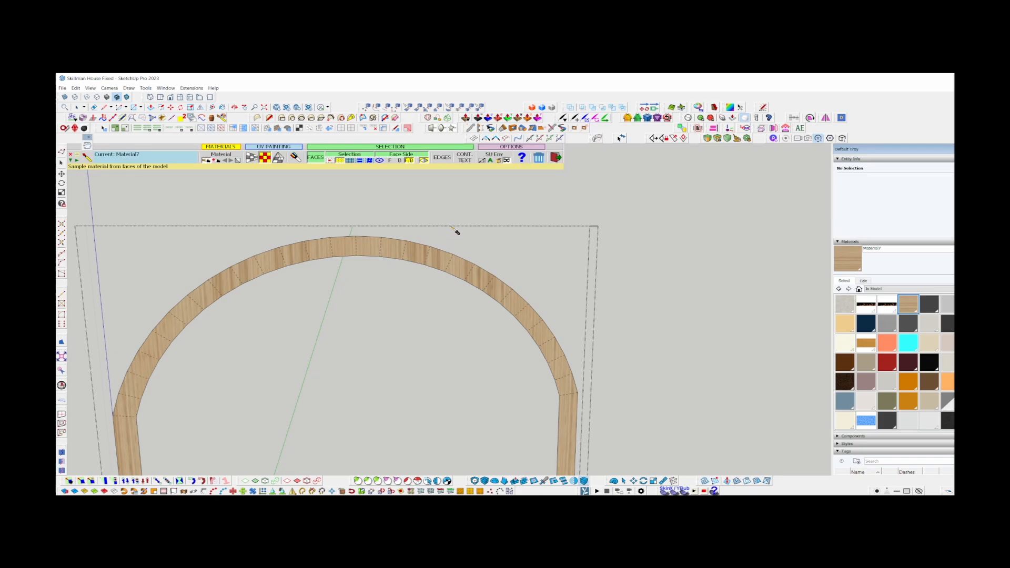
scroll(455, 230, "down", 1)
scroll(190, 338, "up", 2)
scroll(214, 293, "down", 1)
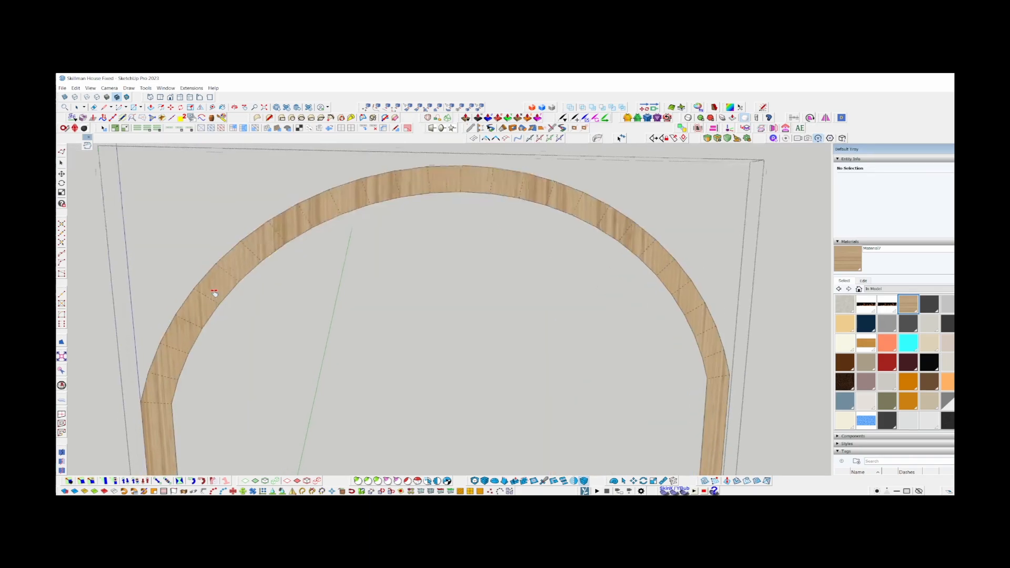
scroll(289, 352, "up", 3)
scroll(291, 336, "down", 2)
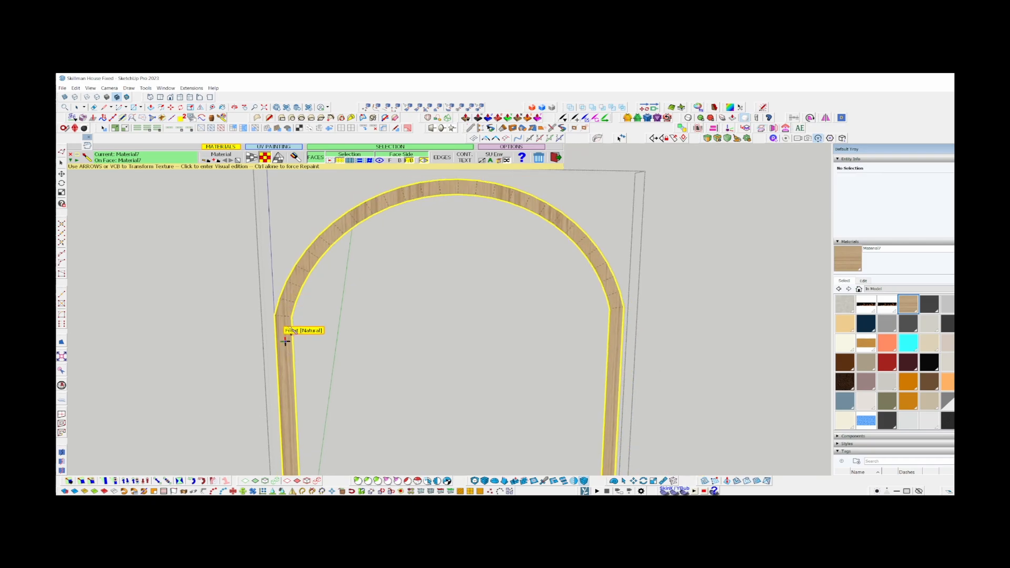
Repaint the trim's front surface with Material7 using ThruPaint's QuadMesh UV mapping so the grain follows the curve.
left_click(398, 184)
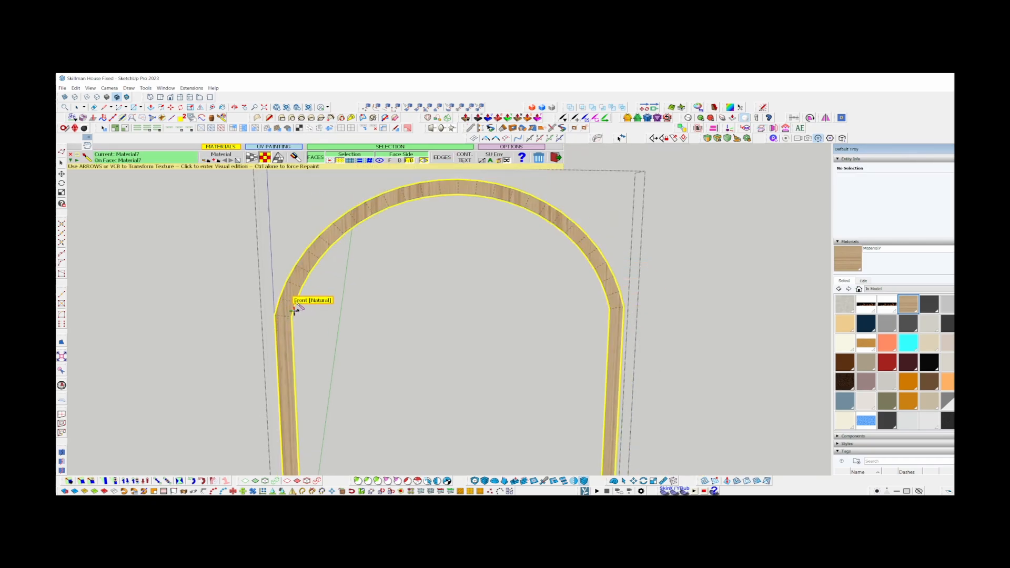
scroll(293, 302, "up", 2)
middle_click_drag(308, 241, 306, 251, "shift")
scroll(306, 251, "down", 3)
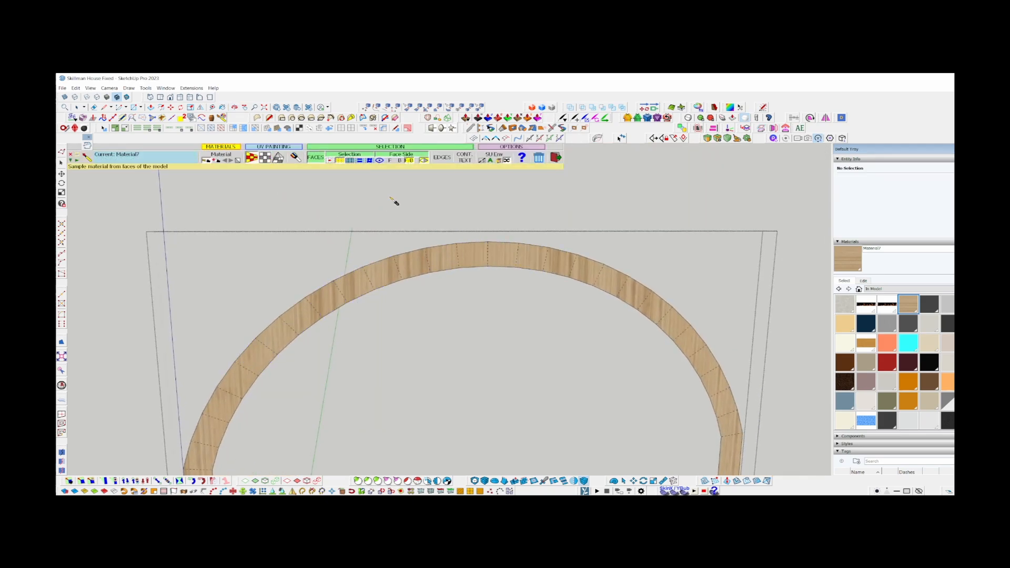
scroll(397, 201, "down", 4)
scroll(277, 370, "up", 5)
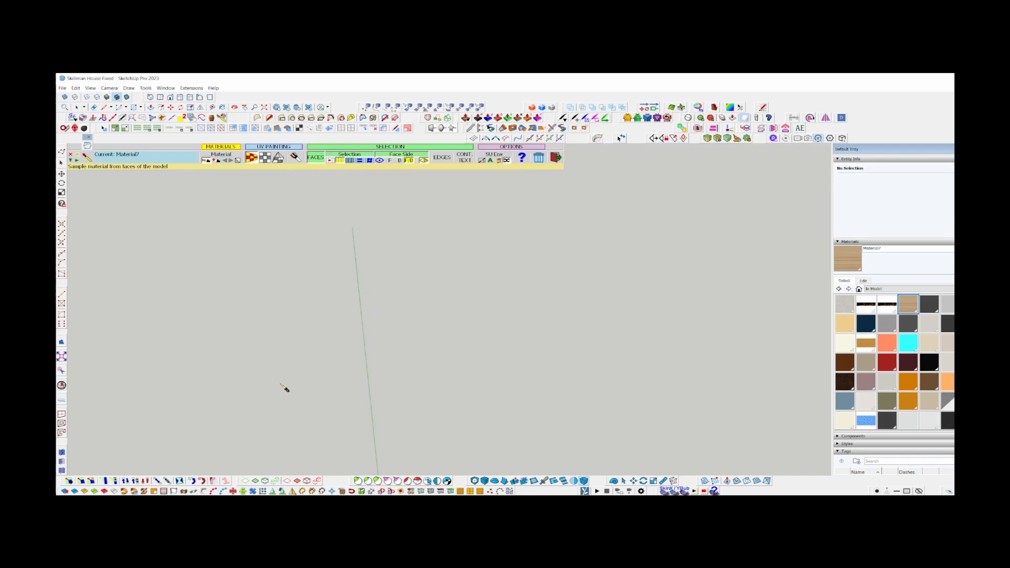
scroll(284, 387, "down", 4)
scroll(320, 368, "up", 2)
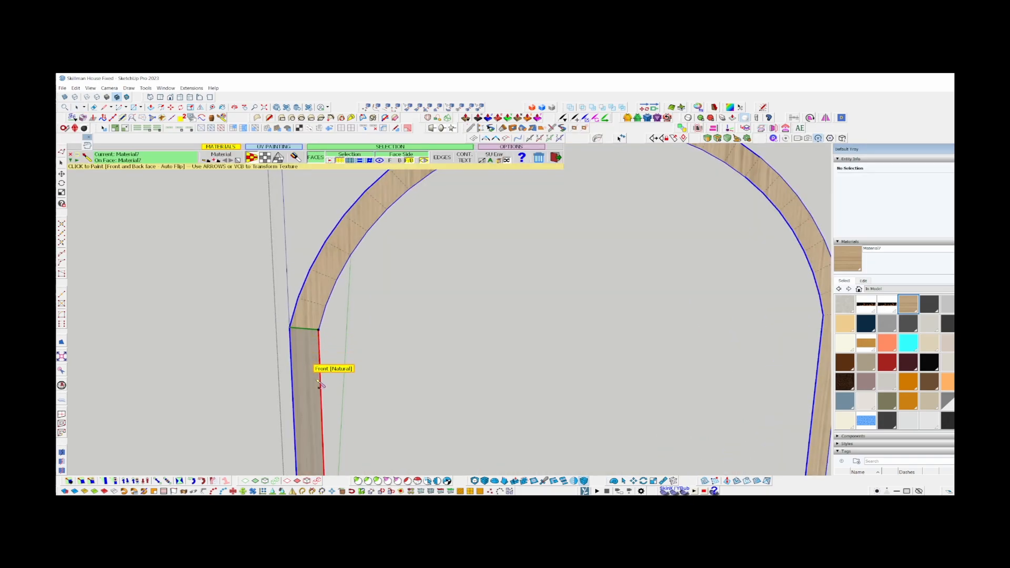
left_click(317, 386)
Examine the grain flow across the arch segments up close and leave ThruPaint.
middle_click_drag(370, 223, 270, 363, "shift")
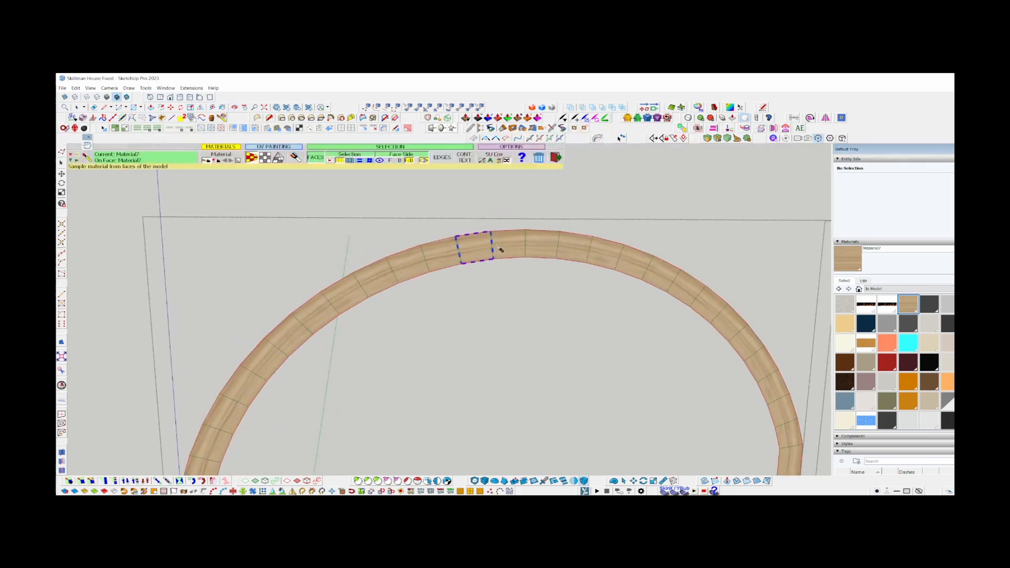
scroll(528, 246, "up", 5)
scroll(376, 223, "down", 3)
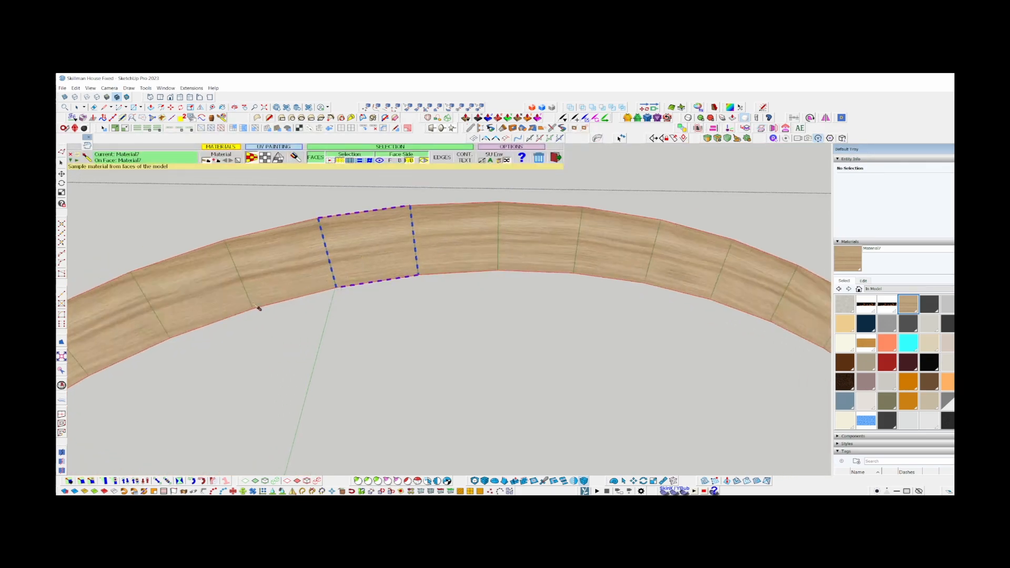
left_click(458, 241)
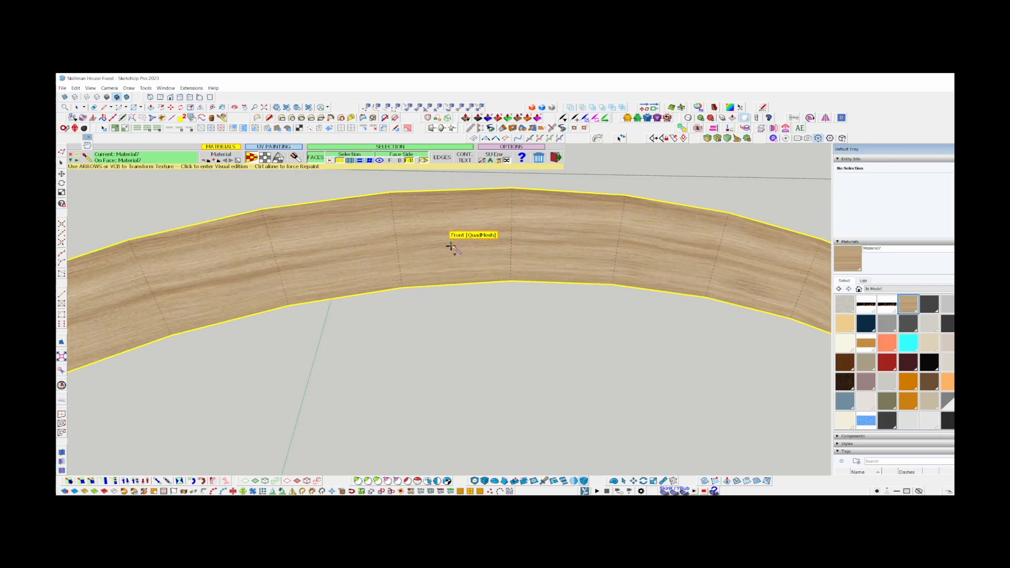
left_click(461, 242)
scroll(466, 267, "up", 1)
middle_click_drag(467, 267, 440, 314, "shift")
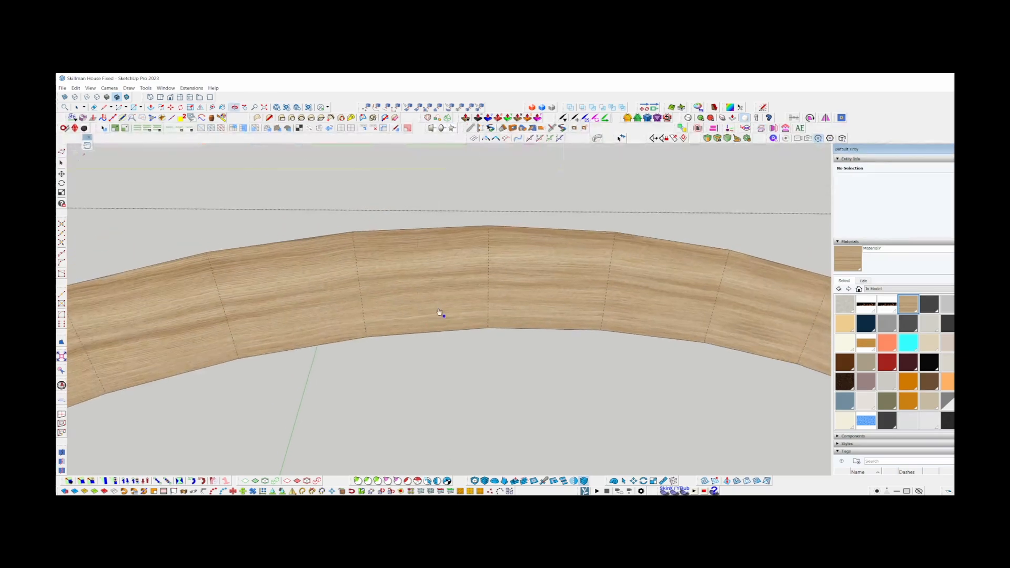
mouse_move(419, 264)
left_mouse_down()
mouse_move(417, 235)
mouse_move(419, 249)
left_mouse_up()
left_click(455, 255)
key("space")
Select the arch's inner curved edges from one side leg to the other and delete them.
scroll(409, 254, "down", 3)
scroll(409, 253, "down", 5)
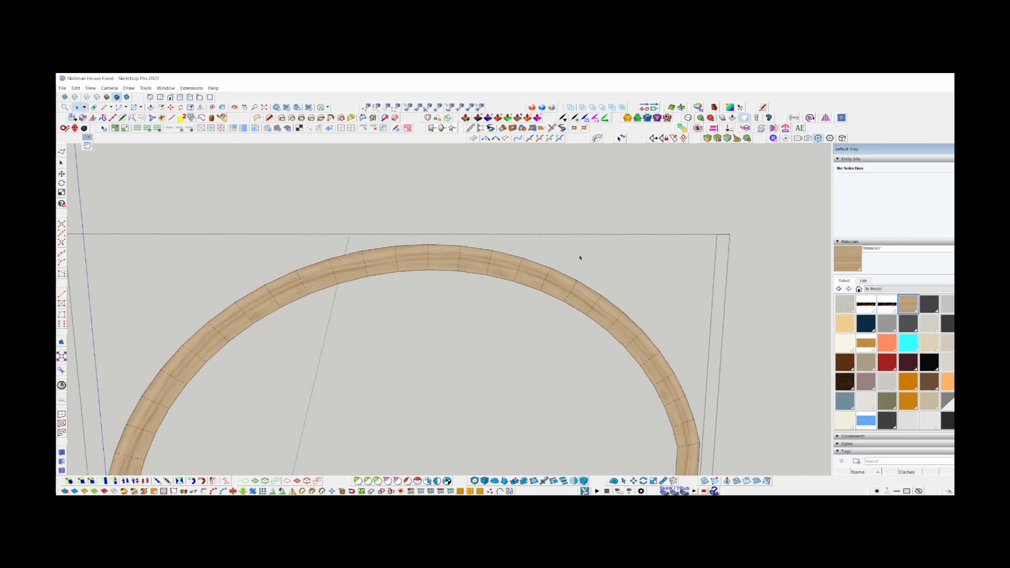
scroll(216, 412, "up", 3)
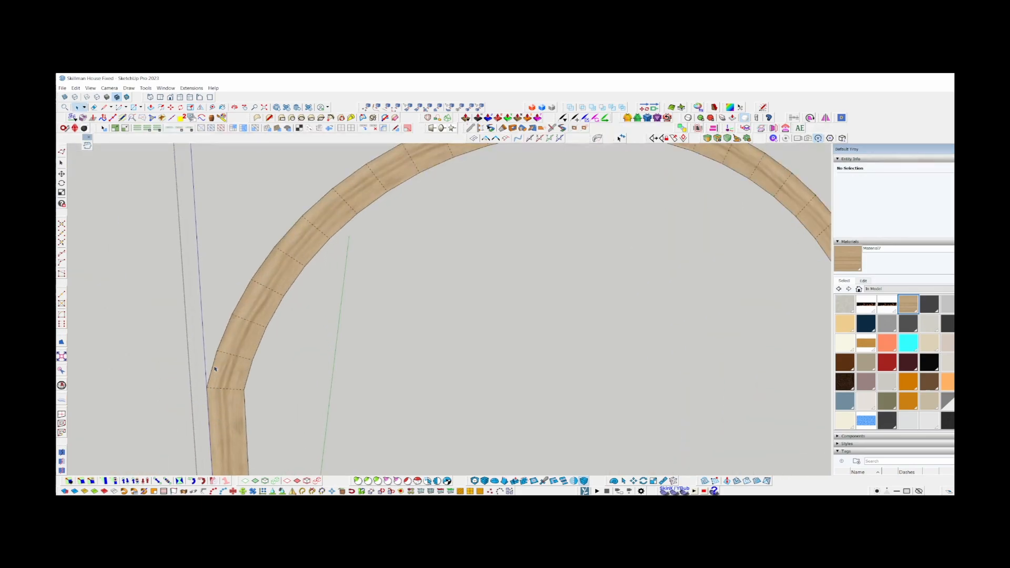
scroll(216, 326, "down", 5)
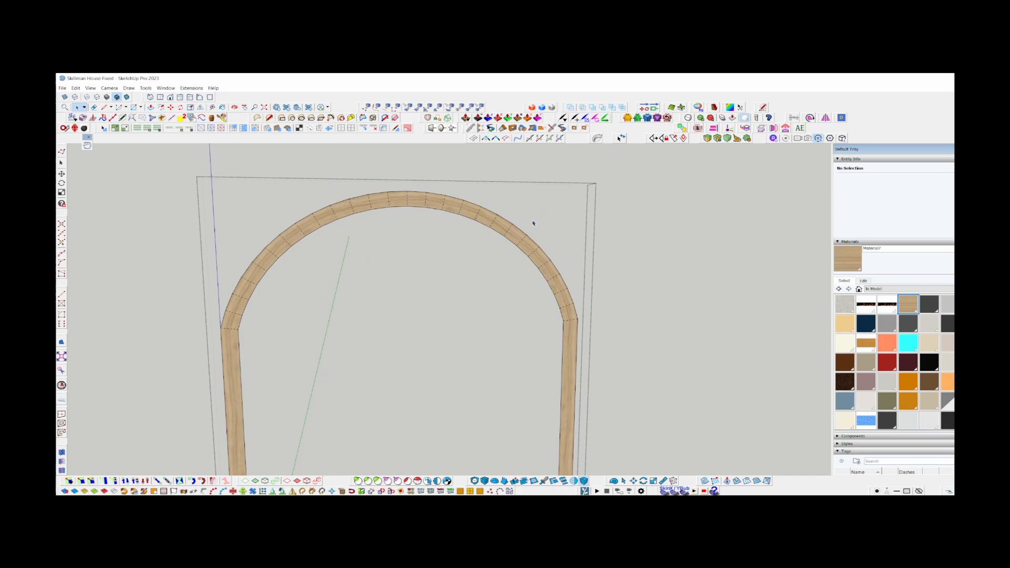
scroll(230, 336, "up", 3)
left_click(239, 325)
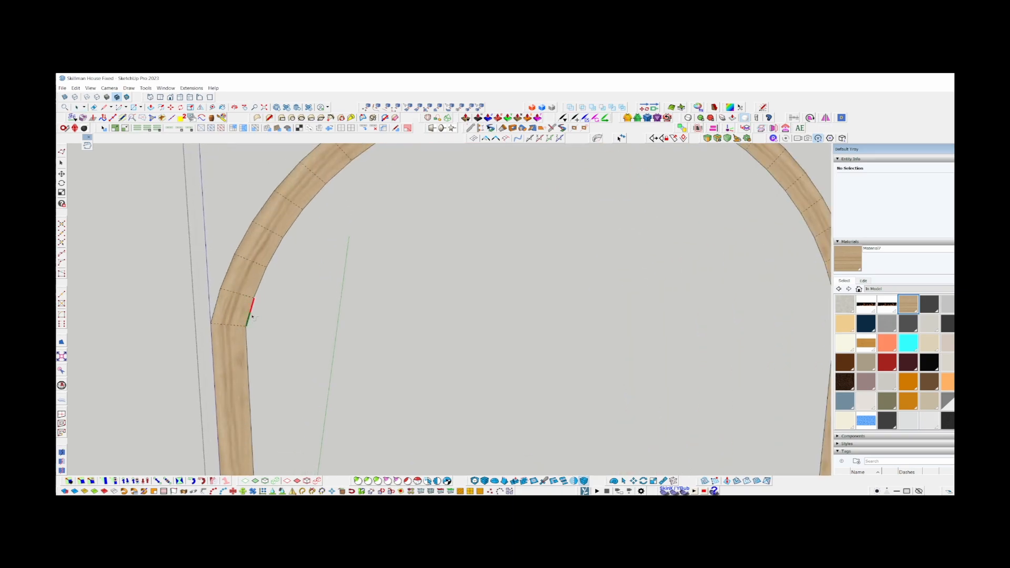
scroll(239, 325, "down", 3)
left_click(445, 251, "shift")
left_click(496, 312, "shift")
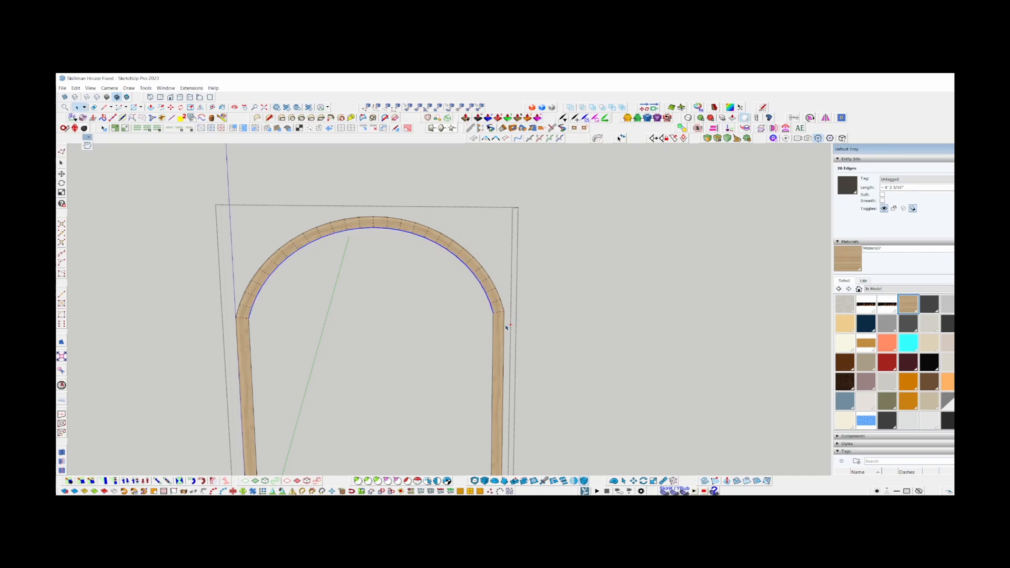
key("Delete")
Select the arch's outer curved edges between the two side legs and convert them to one arc with Curic's Convert Edges to Arc.
scroll(497, 304, "up", 2)
left_click(505, 305)
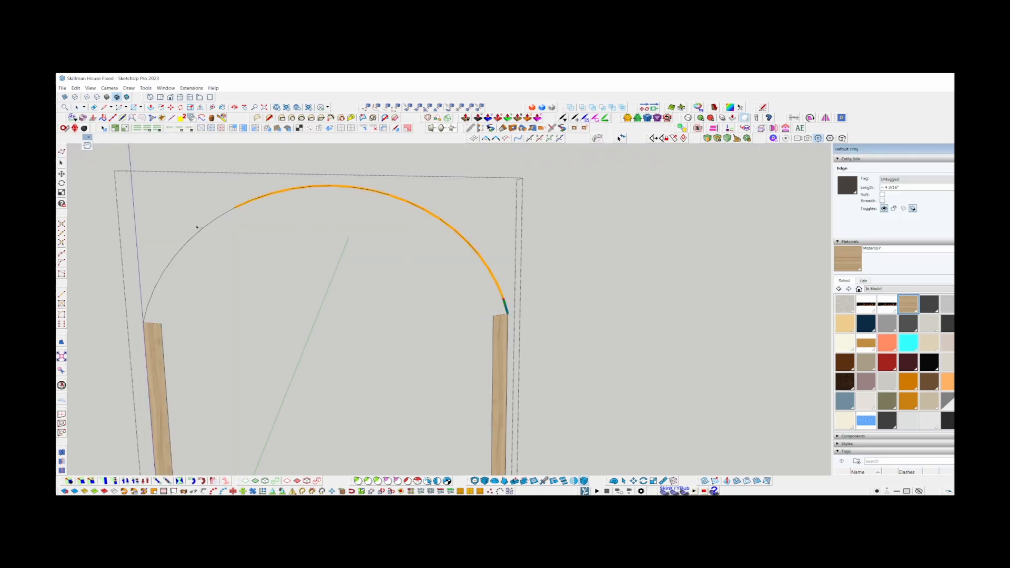
left_click(148, 317, "shift")
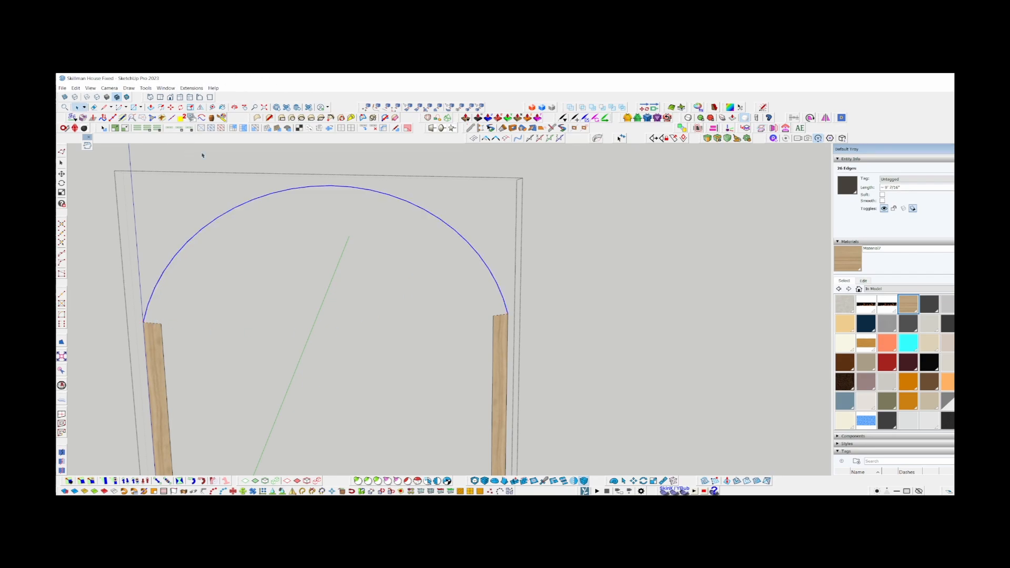
left_click(191, 88)
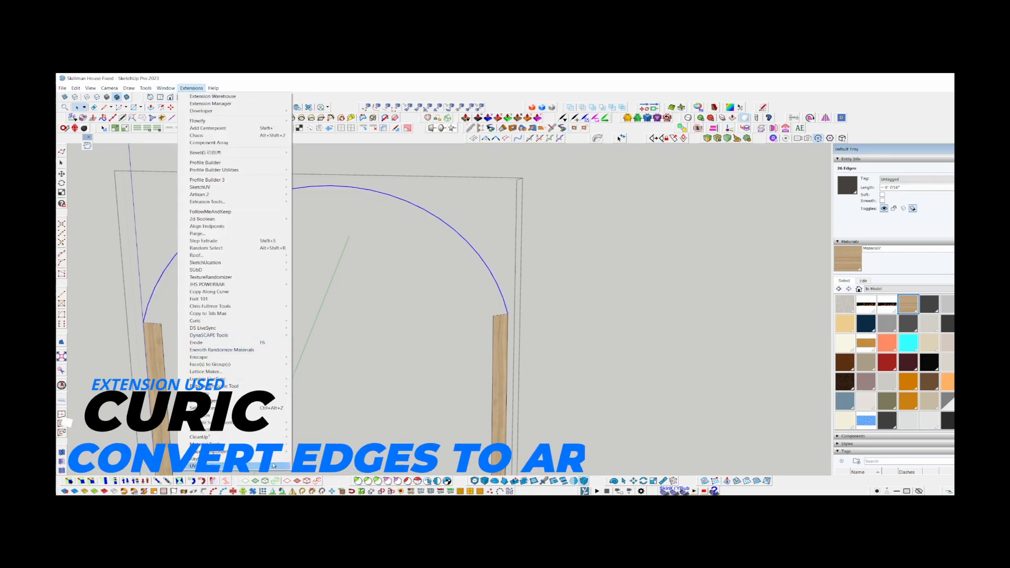
mouse_move(147, 89)
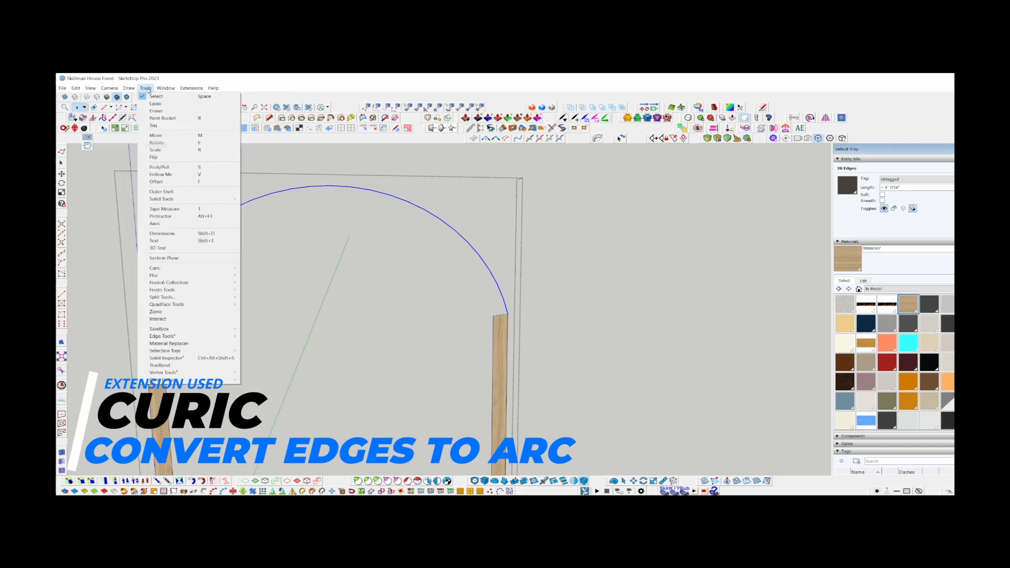
mouse_move(156, 268)
mouse_move(278, 309)
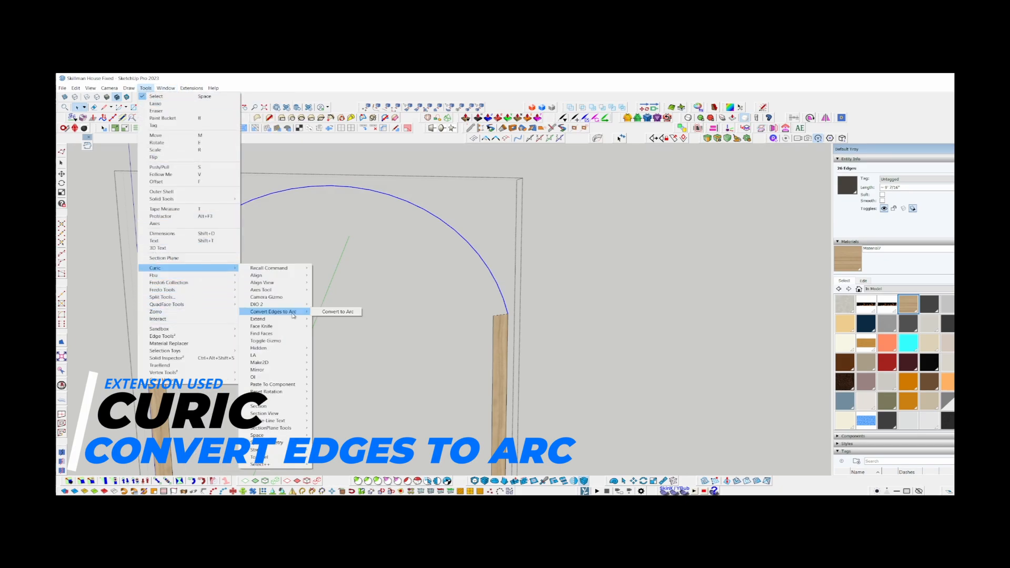
left_click(331, 311)
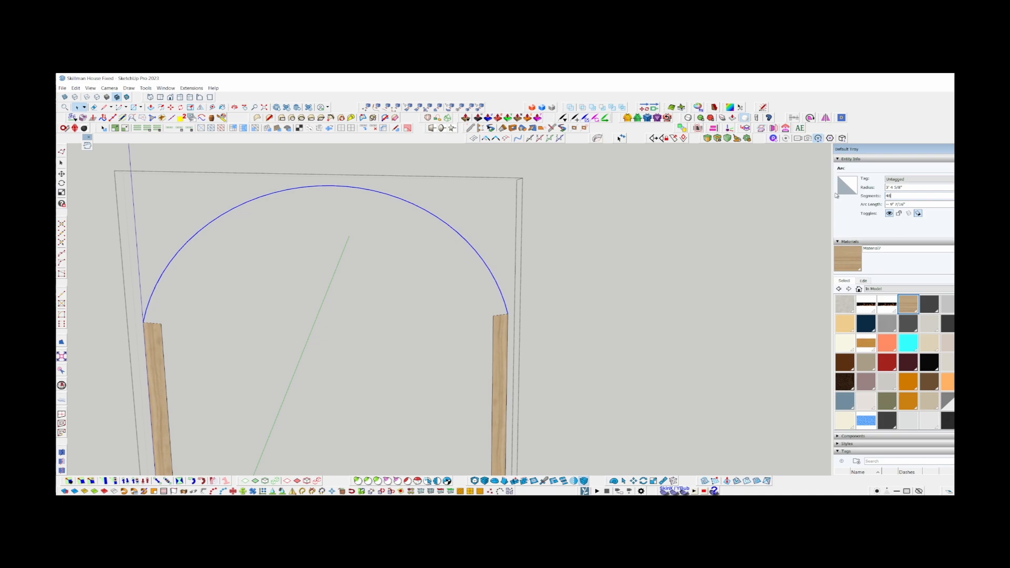
middle_click_drag(145, 327, 202, 325, "shift")
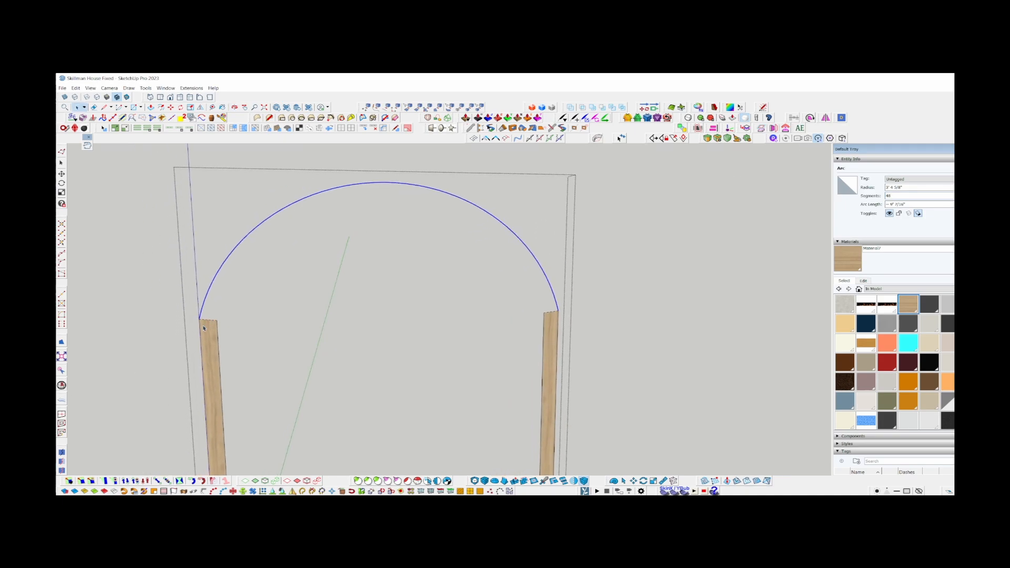
scroll(201, 324, "up", 4)
key("f")
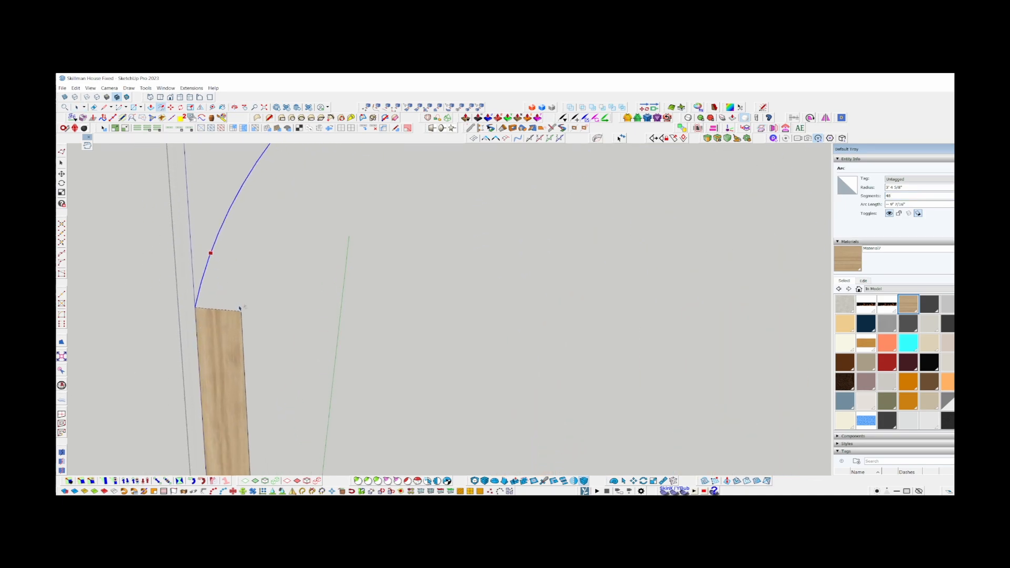
double_click(227, 286)
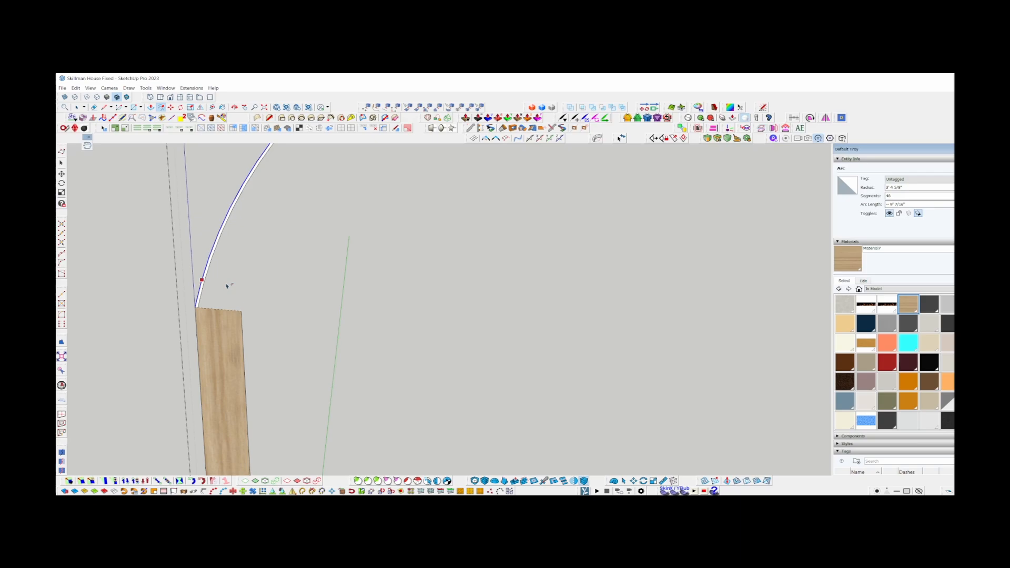
left_click(211, 253)
left_click(250, 323)
key("ctrl+z")
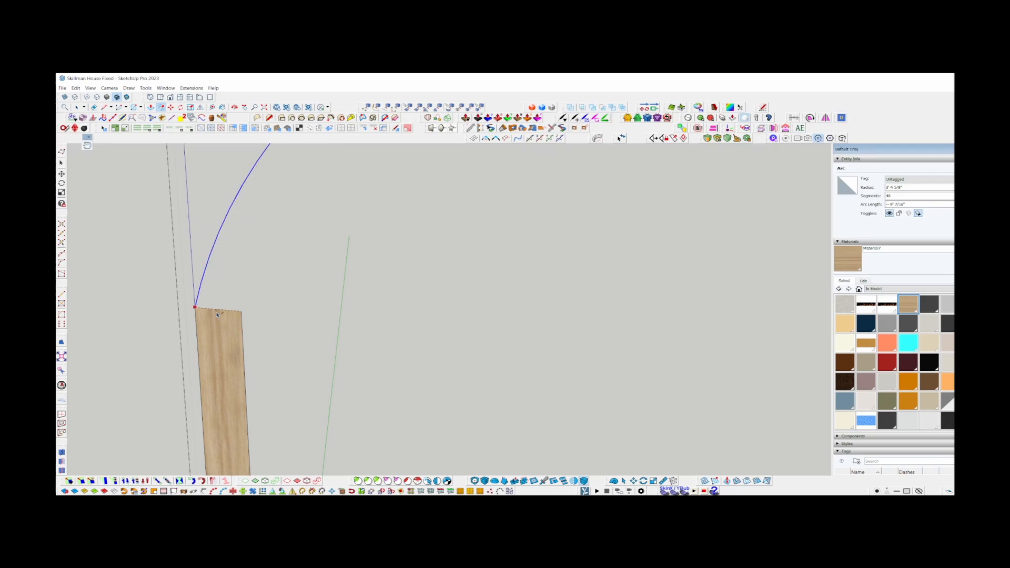
Offset the arc inward to the inner top corner of the side leg to form the arch band.
scroll(218, 314, "up", 3)
left_click(178, 304)
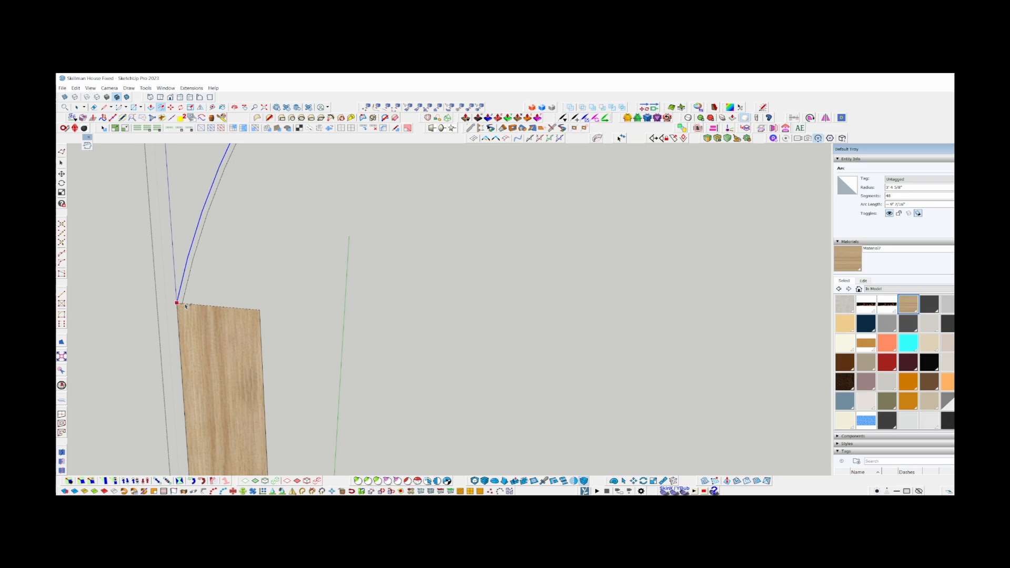
left_click(242, 373)
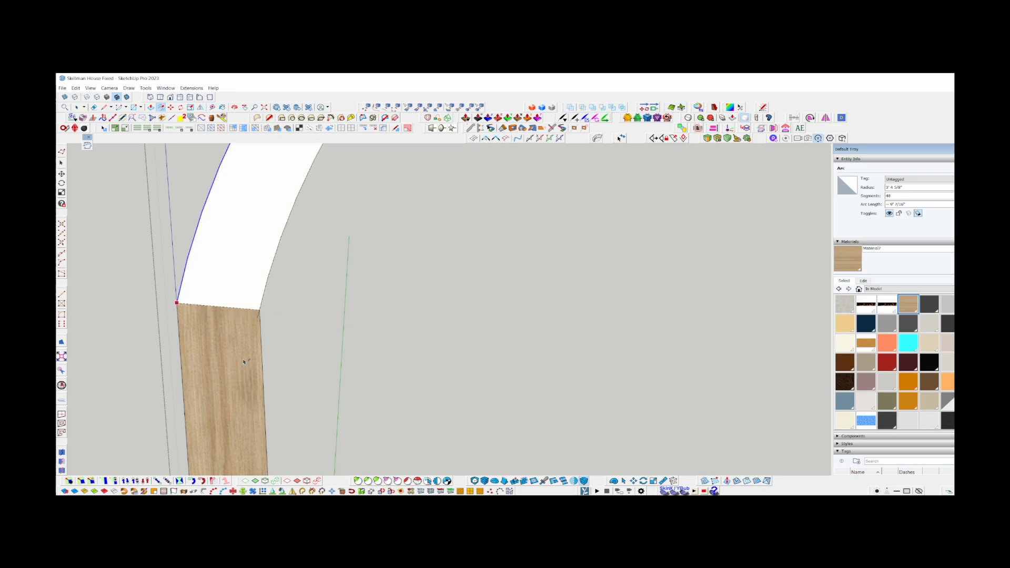
Remove the leftover edges at the arch ends with ThomThom's Erase Stray Curves from Edge Tools.
scroll(262, 320, "up", 2)
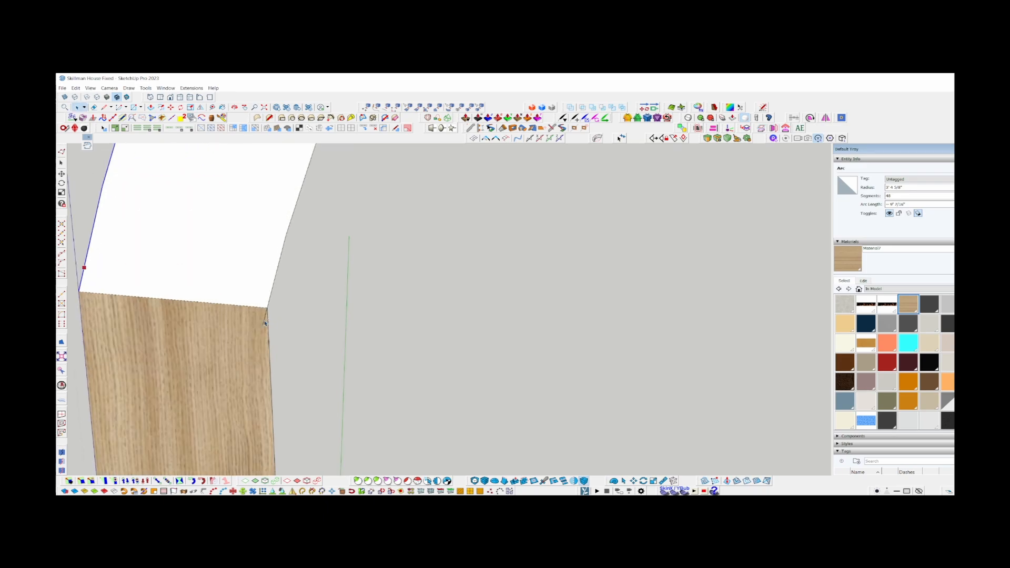
key("ctrl+t")
scroll(247, 326, "down", 3)
key("shift+s")
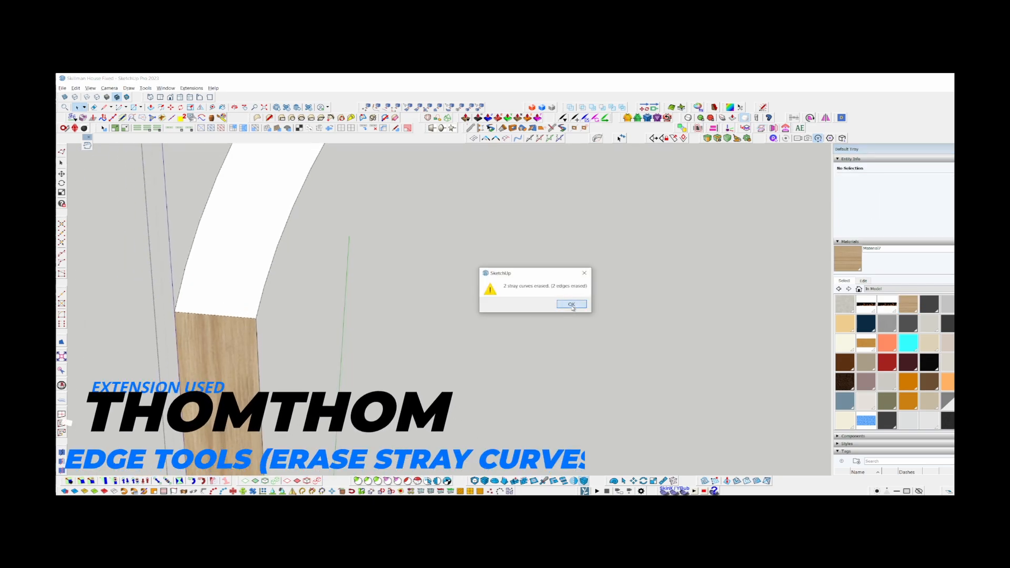
left_click(571, 305)
scroll(196, 281, "down", 3)
scroll(196, 281, "down", 2)
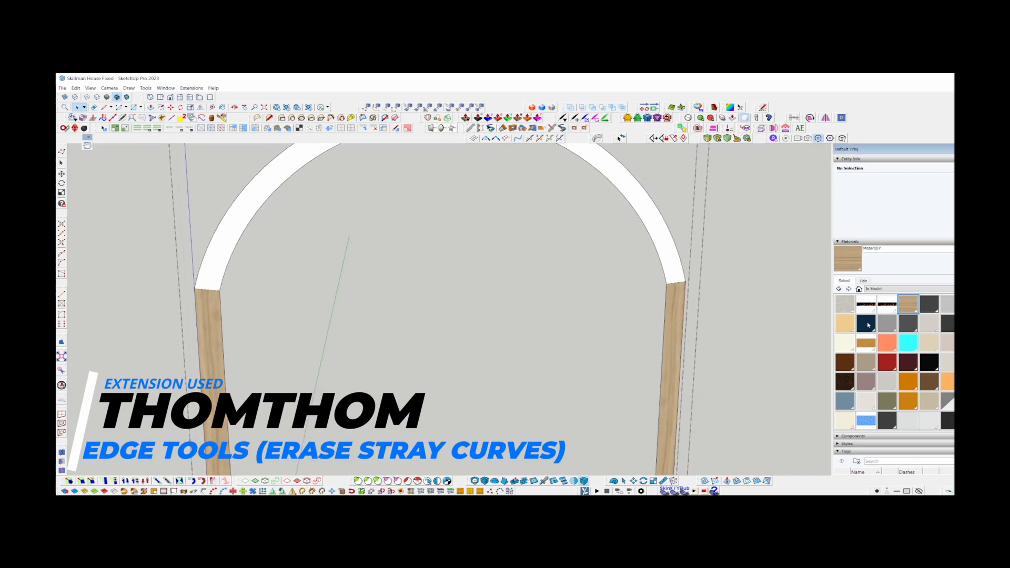
Select the arch band's face with its end edge at the side leg and divide it into quads using TIG's Split Sausage.
scroll(189, 286, "up", 6)
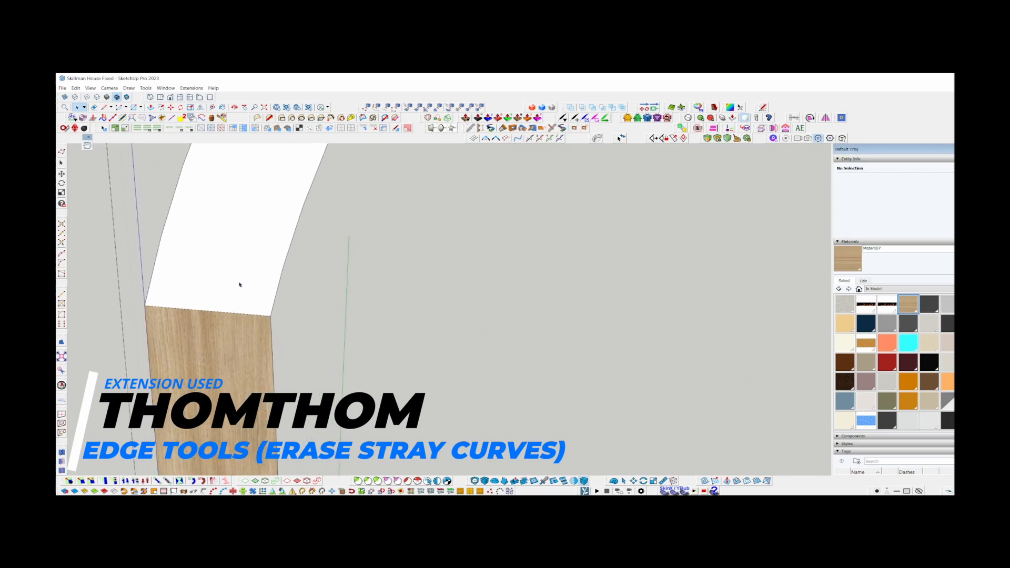
scroll(228, 247, "down", 3)
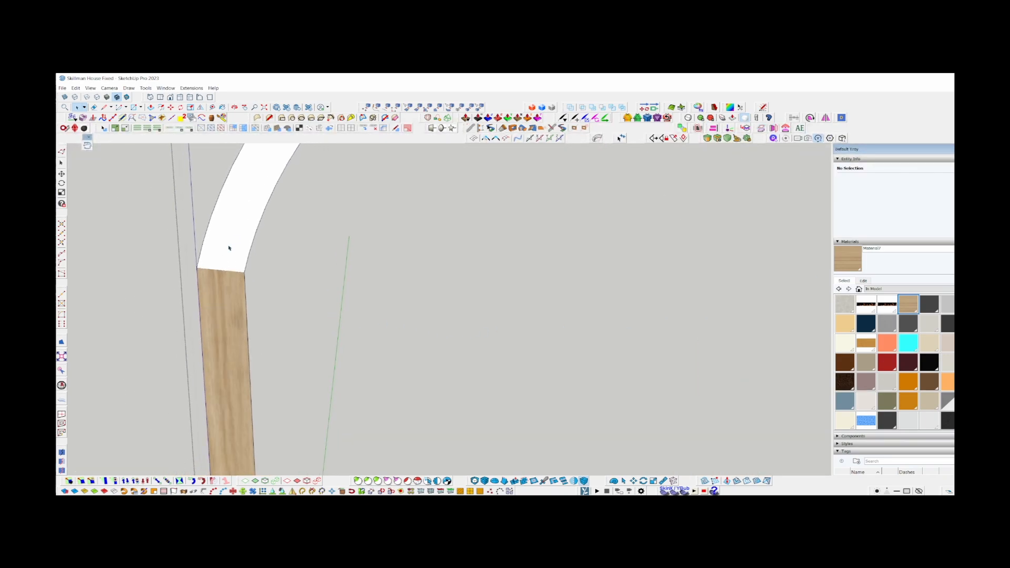
scroll(230, 249, "down", 3)
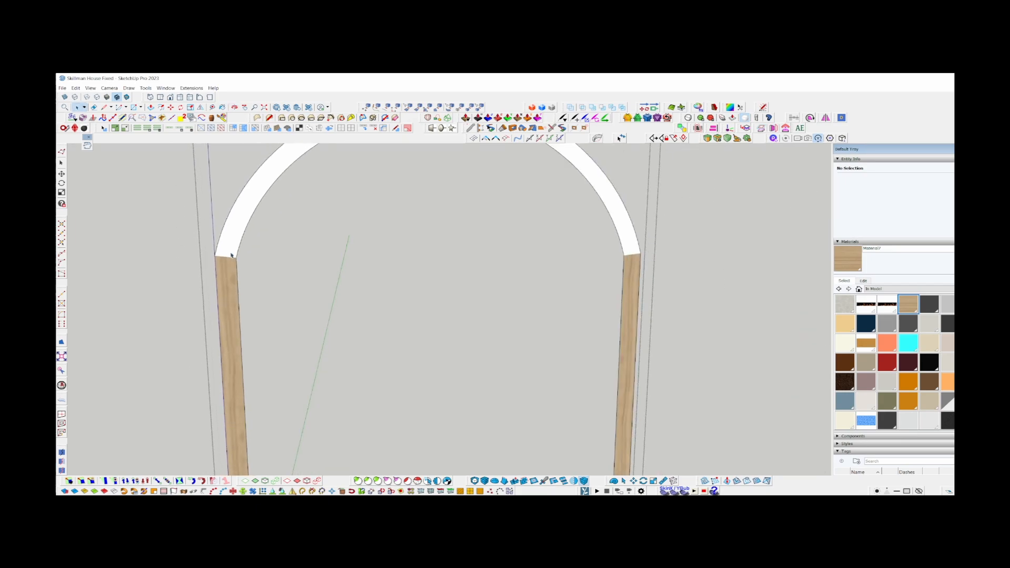
middle_click_drag(242, 216, 253, 293, "shift")
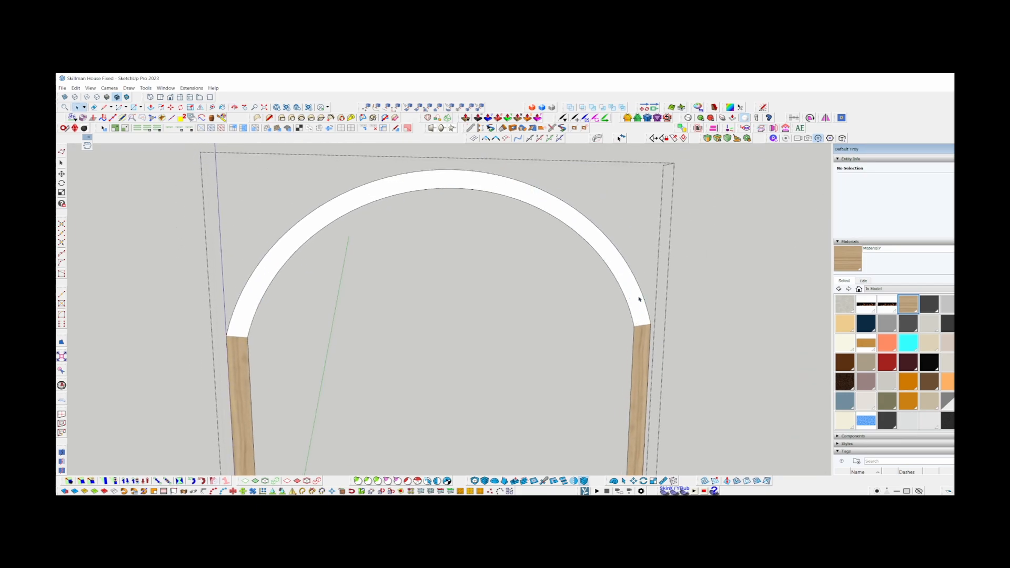
scroll(243, 362, "up", 5)
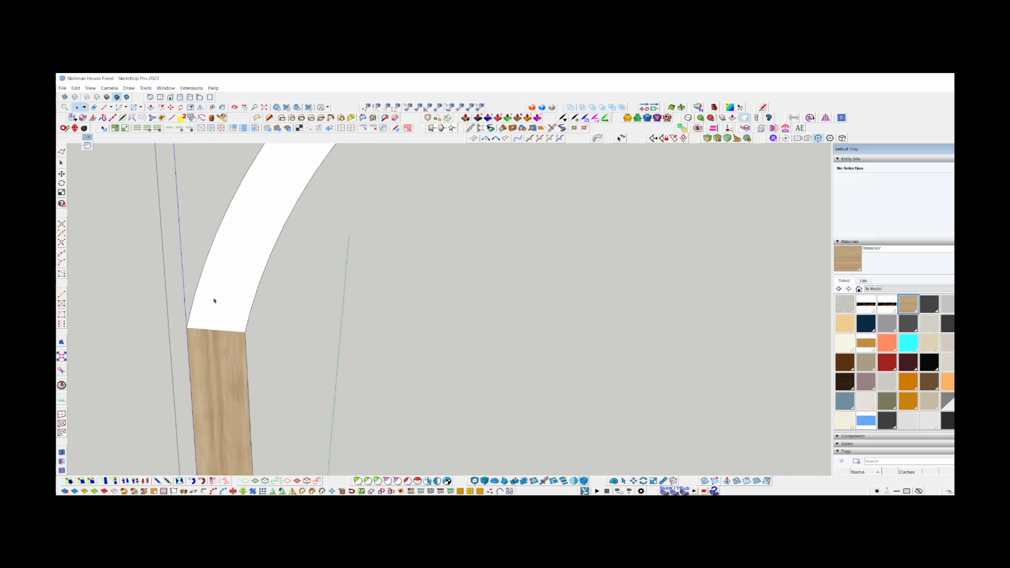
left_click(214, 301)
scroll(225, 333, "up", 5)
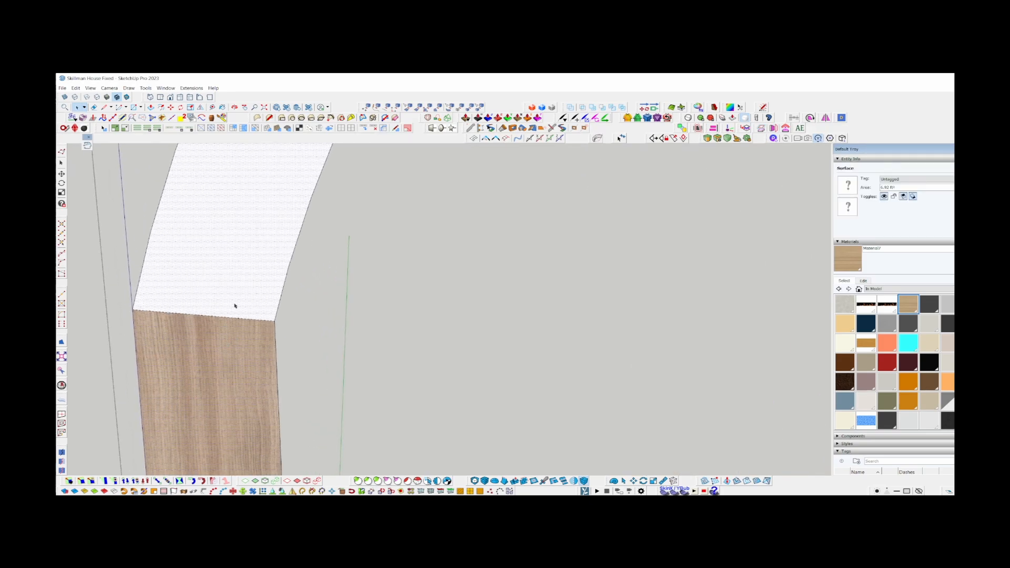
left_click(217, 312)
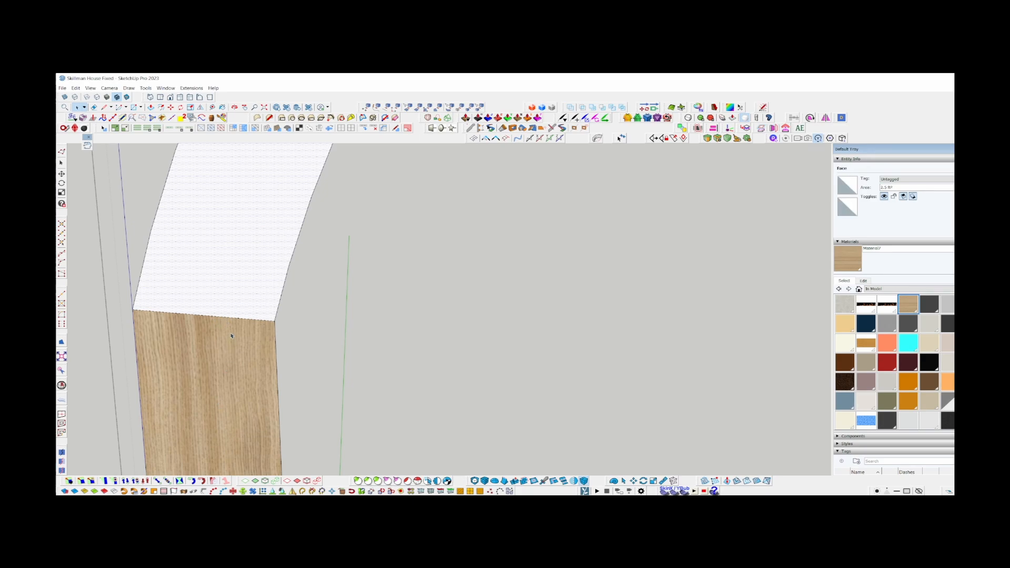
scroll(231, 336, "down", 8)
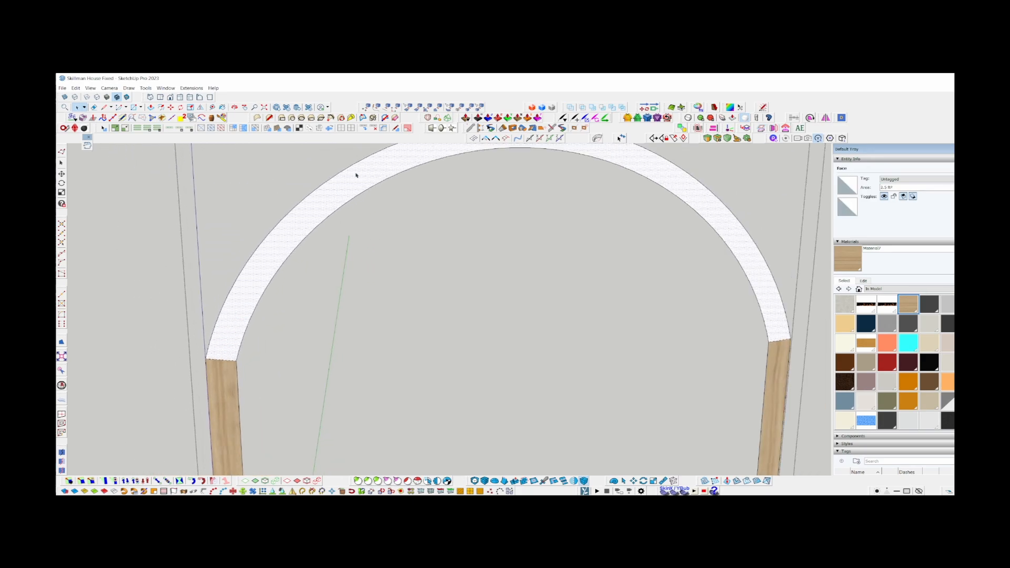
scroll(233, 346, "up", 5)
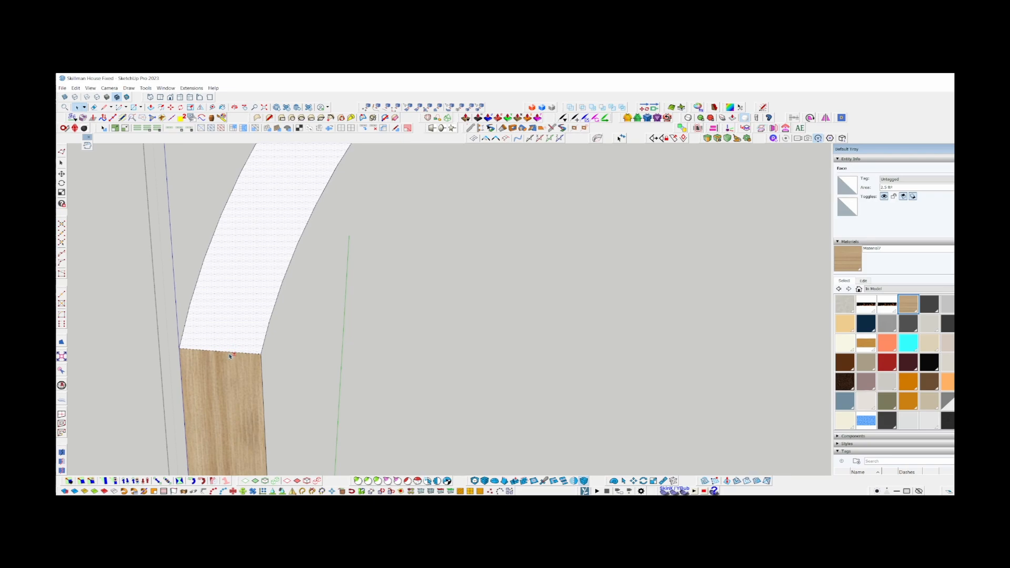
left_click(232, 354, "shift")
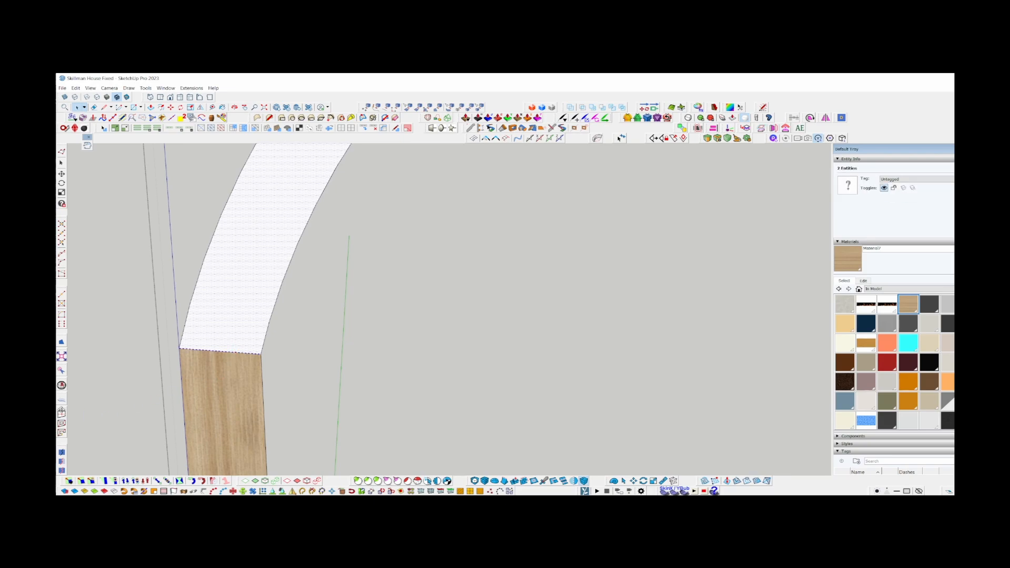
left_click_drag(62, 407, 442, 174)
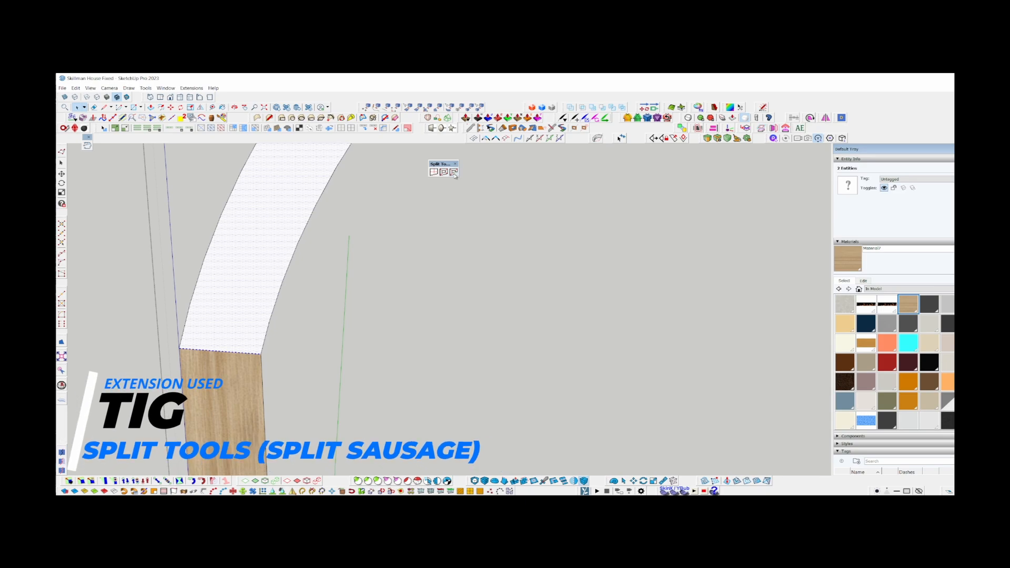
left_click(453, 175)
scroll(235, 345, "down", 6)
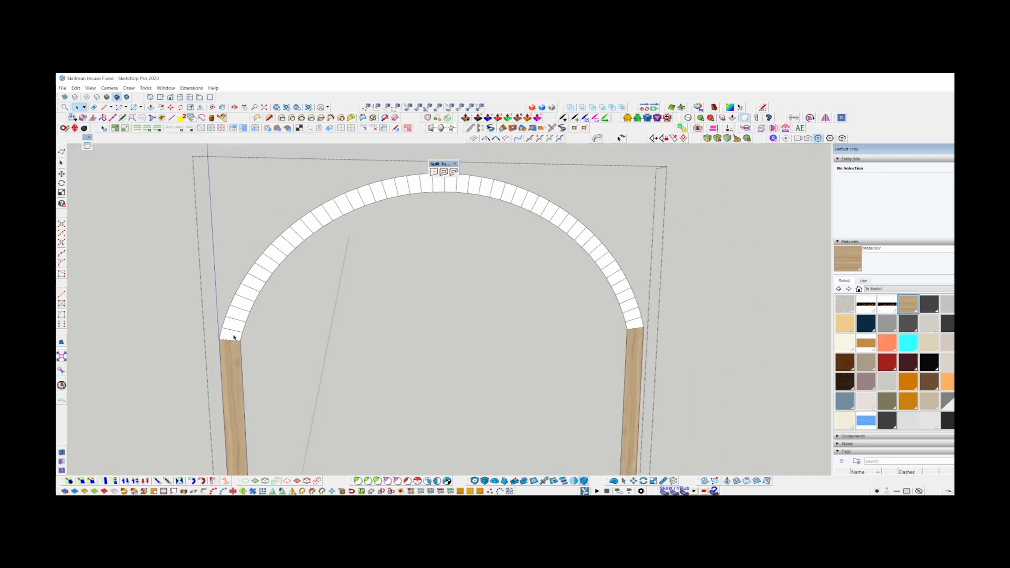
Examine the split segments along the arch up close and select one segment's face to check its quad shape.
scroll(235, 240, "up", 5)
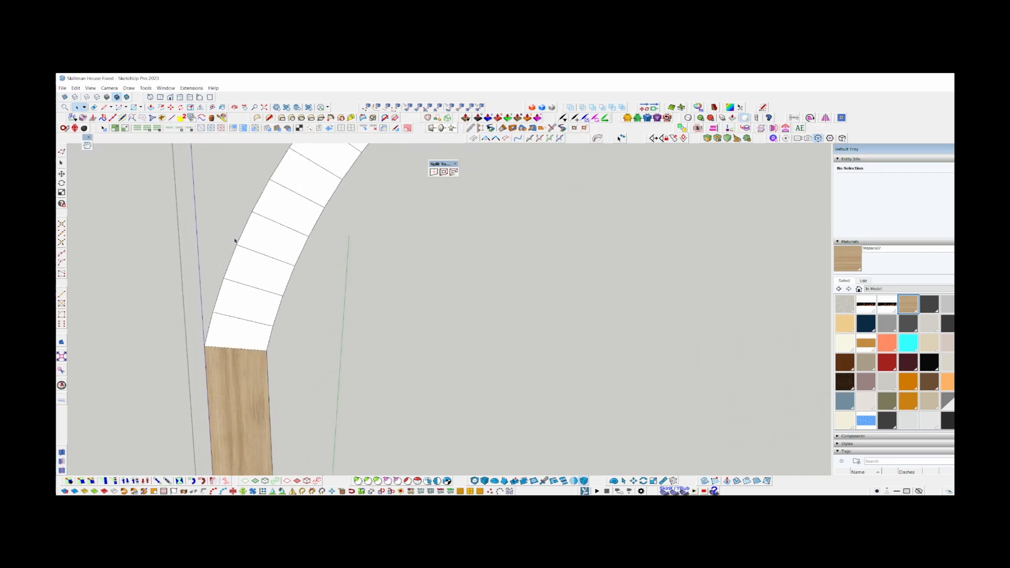
scroll(221, 349, "down", 4)
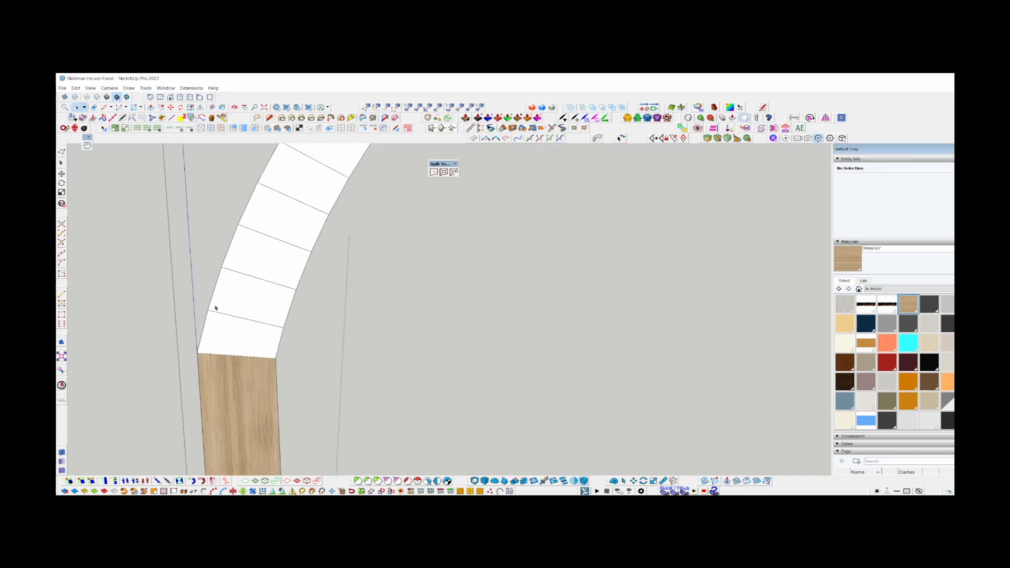
scroll(222, 348, "down", 2)
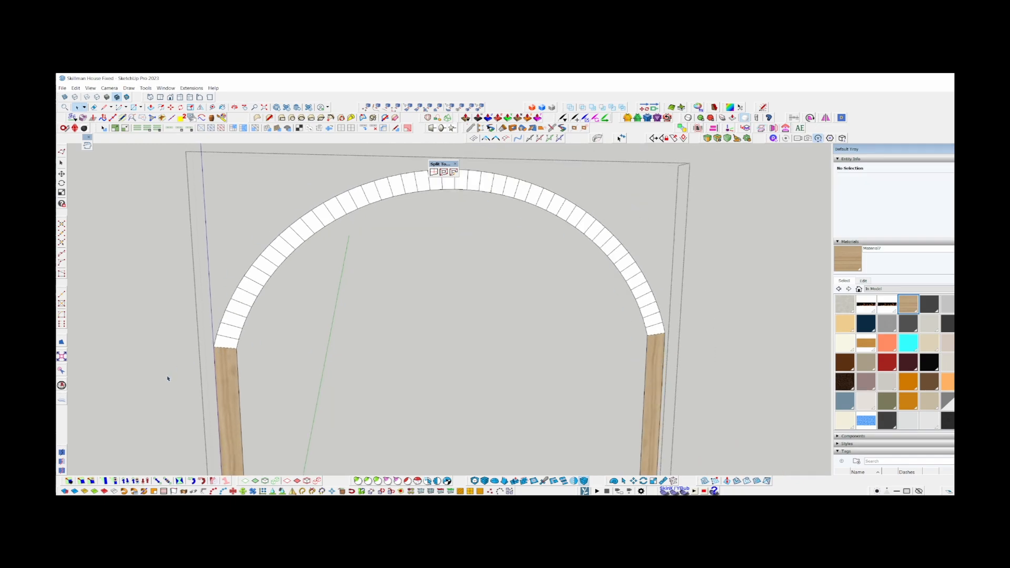
scroll(219, 338, "up", 4)
scroll(252, 352, "up", 2)
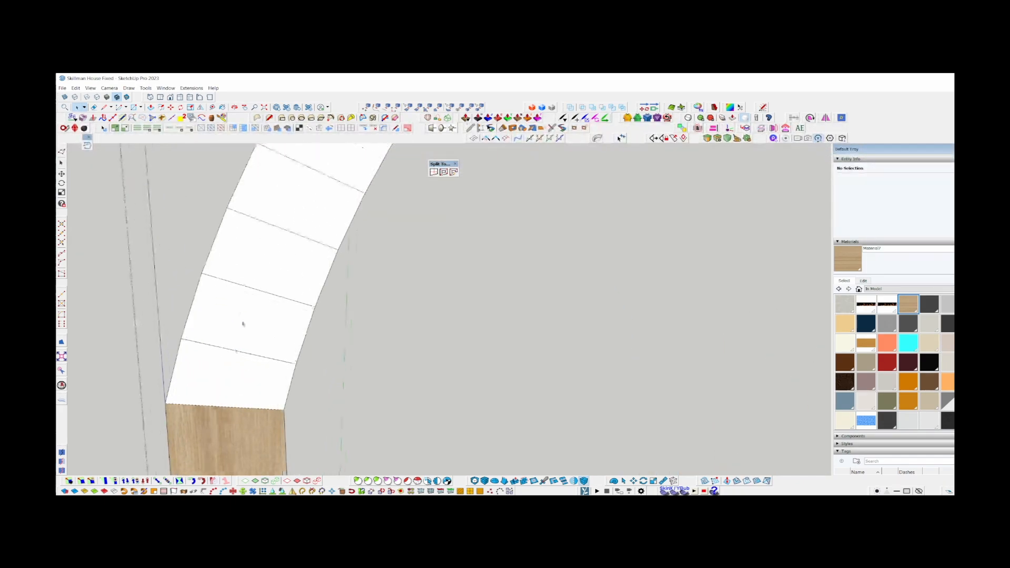
scroll(218, 266, "up", 2)
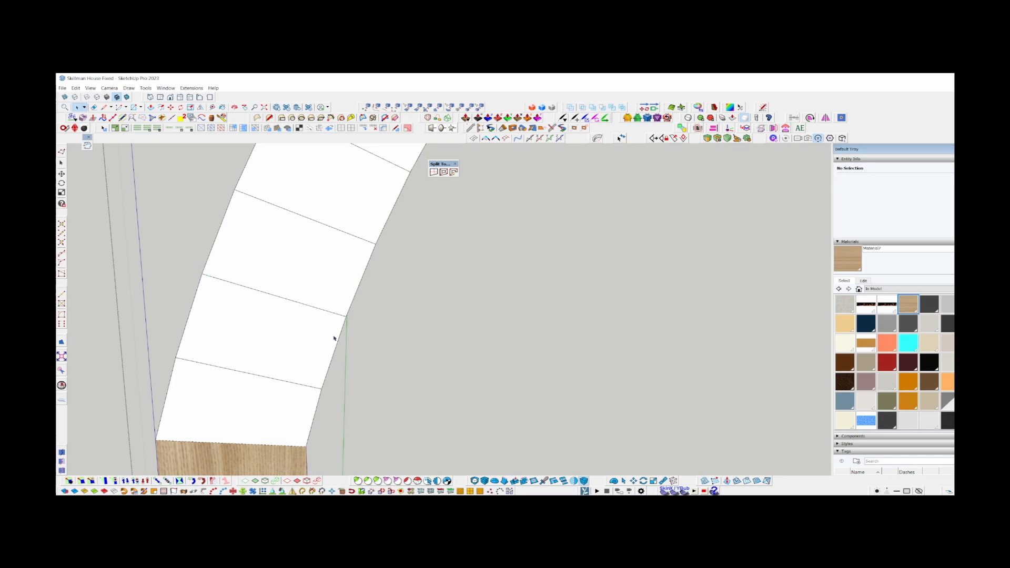
scroll(255, 322, "down", 3)
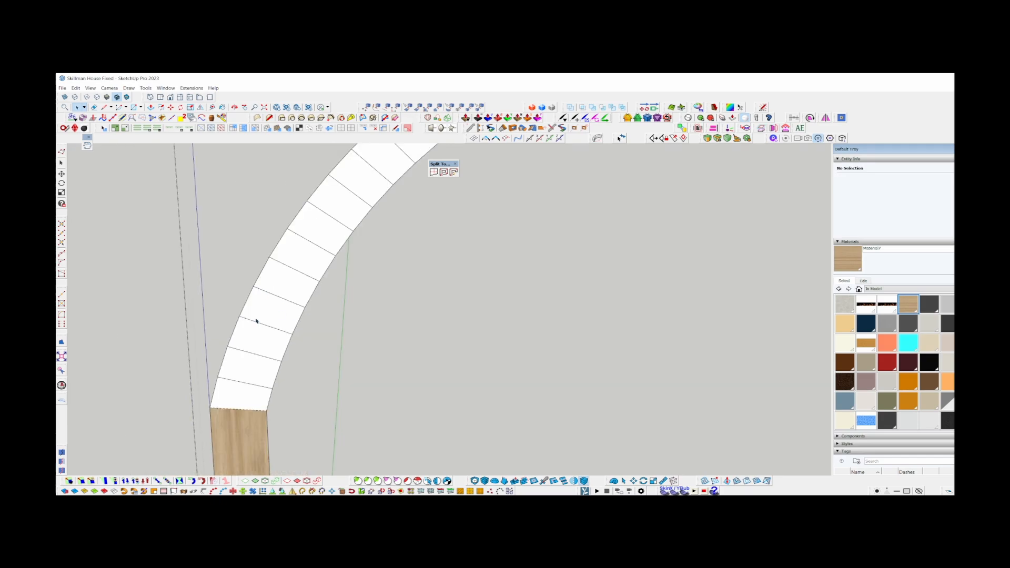
scroll(369, 338, "up", 4)
scroll(150, 272, "down", 2)
scroll(157, 351, "down", 3)
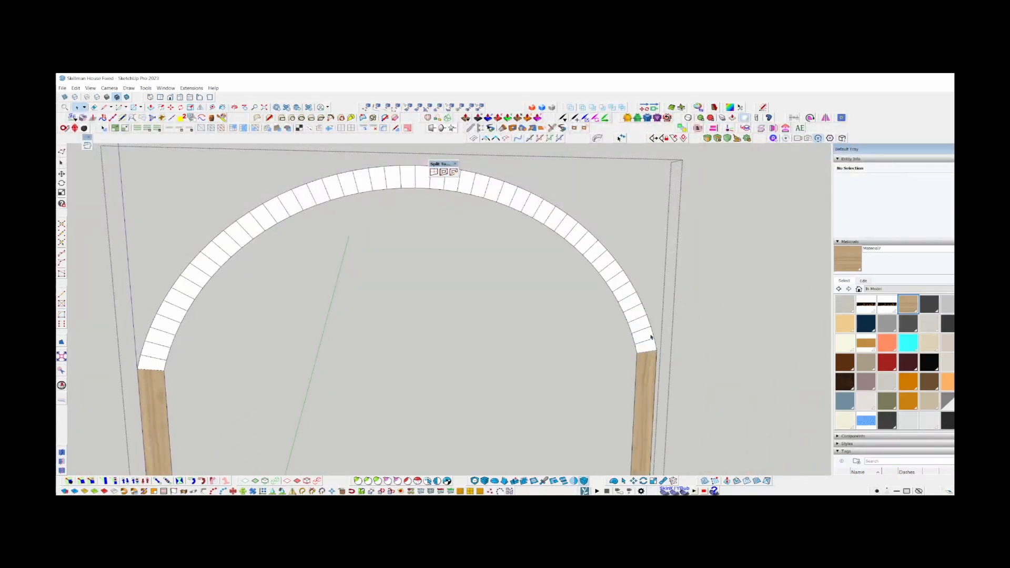
scroll(651, 337, "up", 2)
scroll(647, 363, "down", 4)
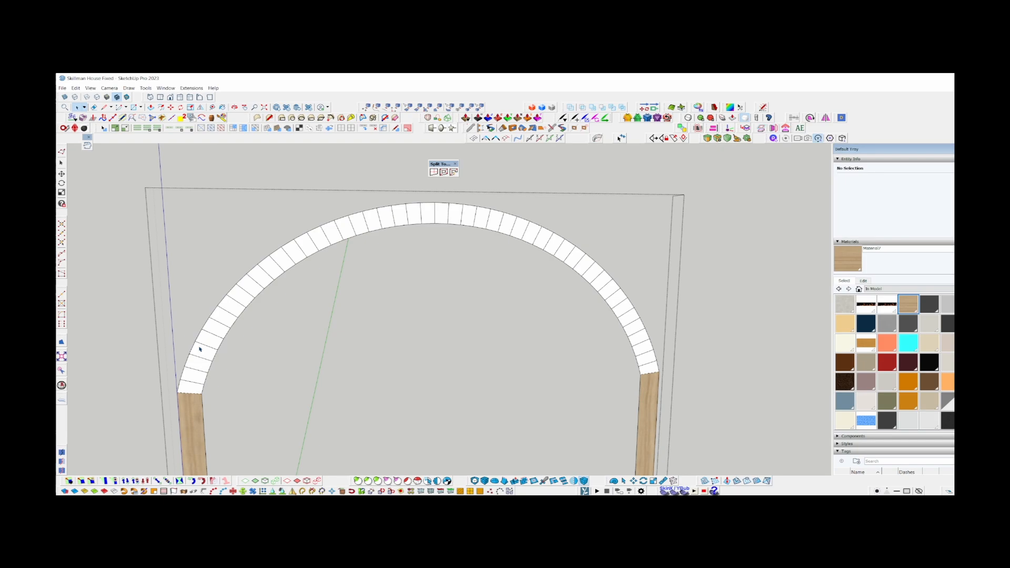
scroll(199, 348, "up", 6)
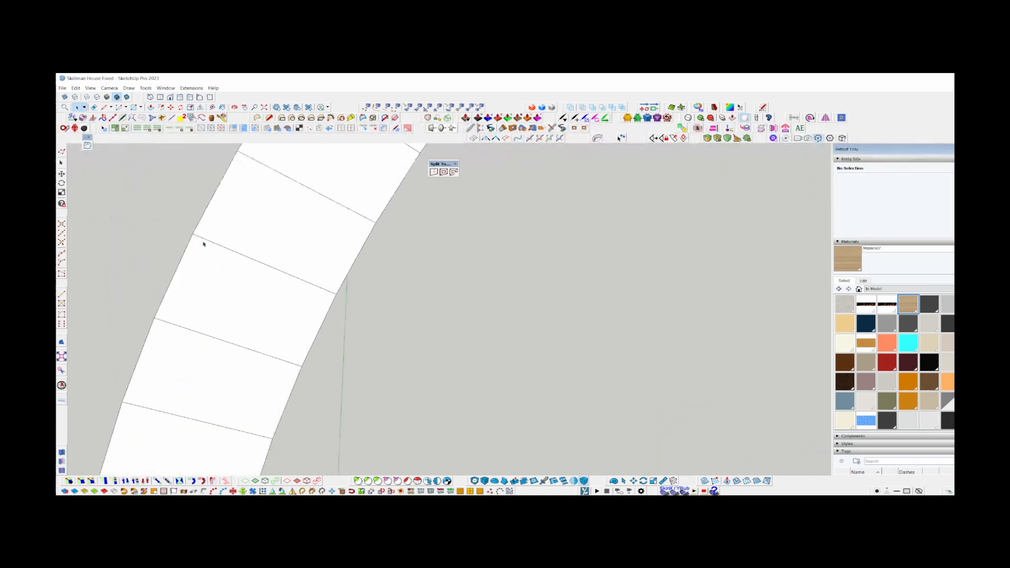
left_click(236, 325)
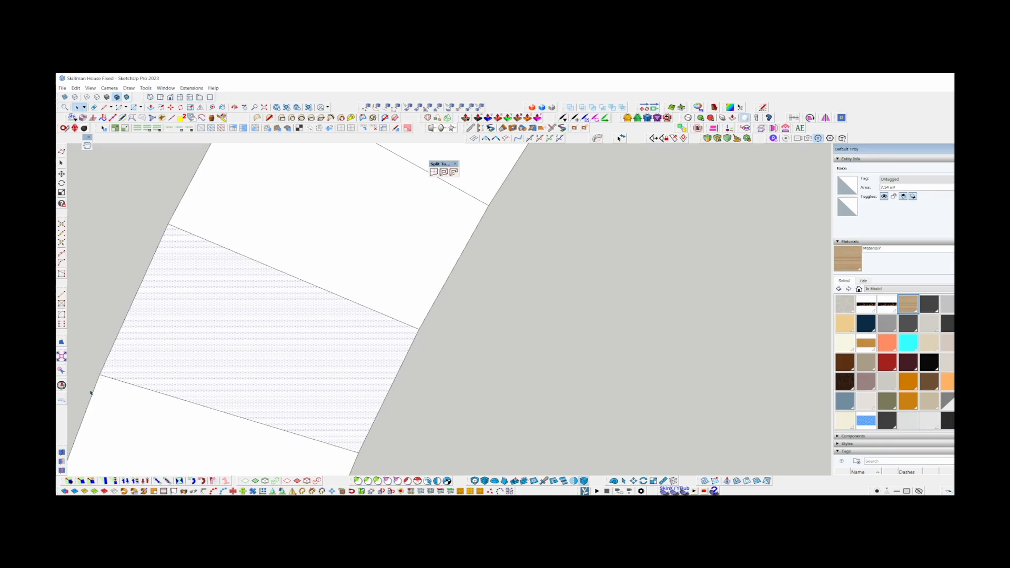
Look over the split quads from the side leg up along the arch to its crown.
scroll(410, 293, "down", 5)
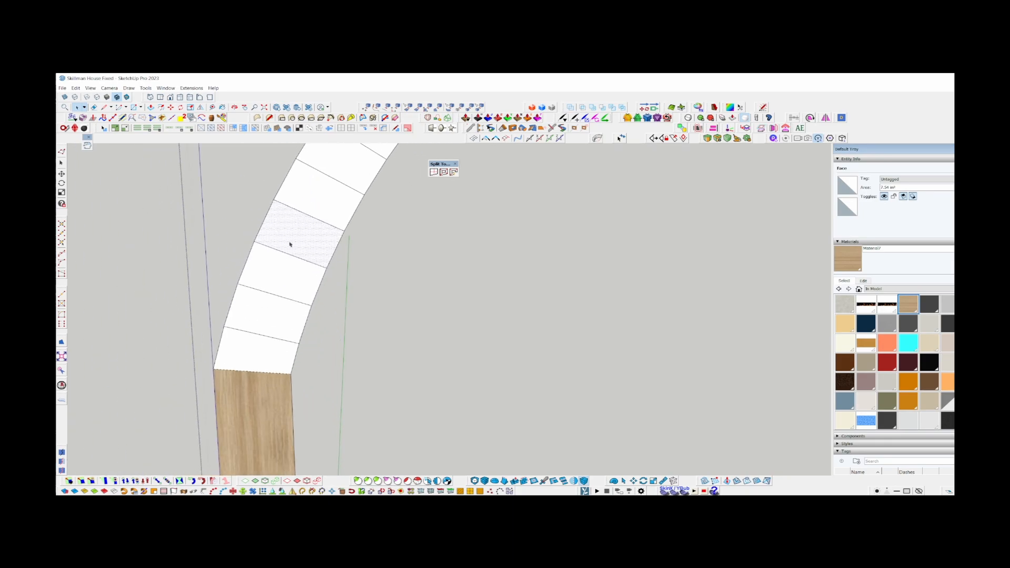
scroll(288, 243, "up", 4)
scroll(344, 220, "up", 2)
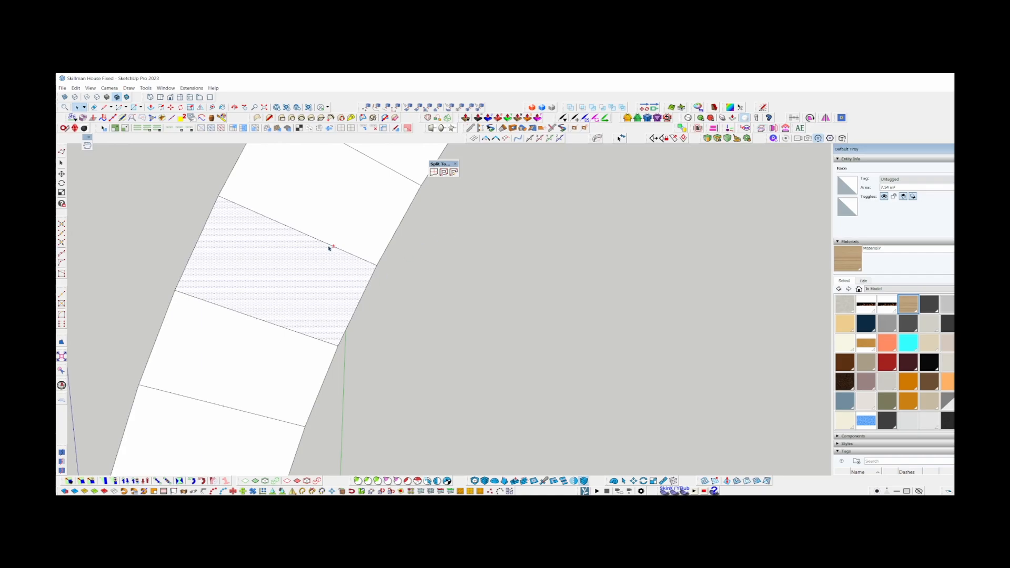
middle_click_drag(329, 246, 326, 324, "shift")
scroll(266, 415, "down", 5)
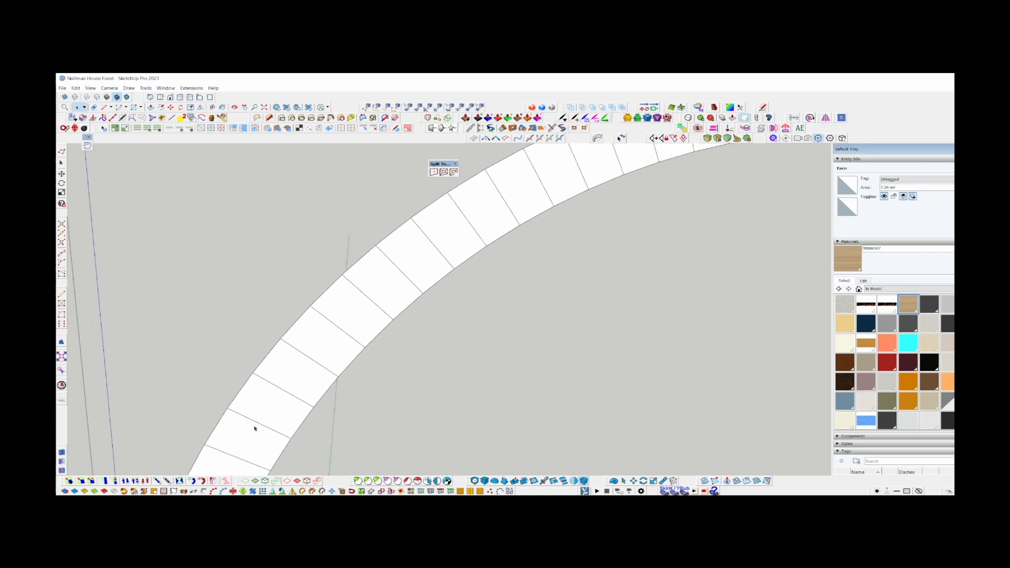
mouse_move(255, 424)
middle_mouse_down()
mouse_move(466, 205)
mouse_move(416, 201)
middle_mouse_up()
scroll(462, 206, "up", 4)
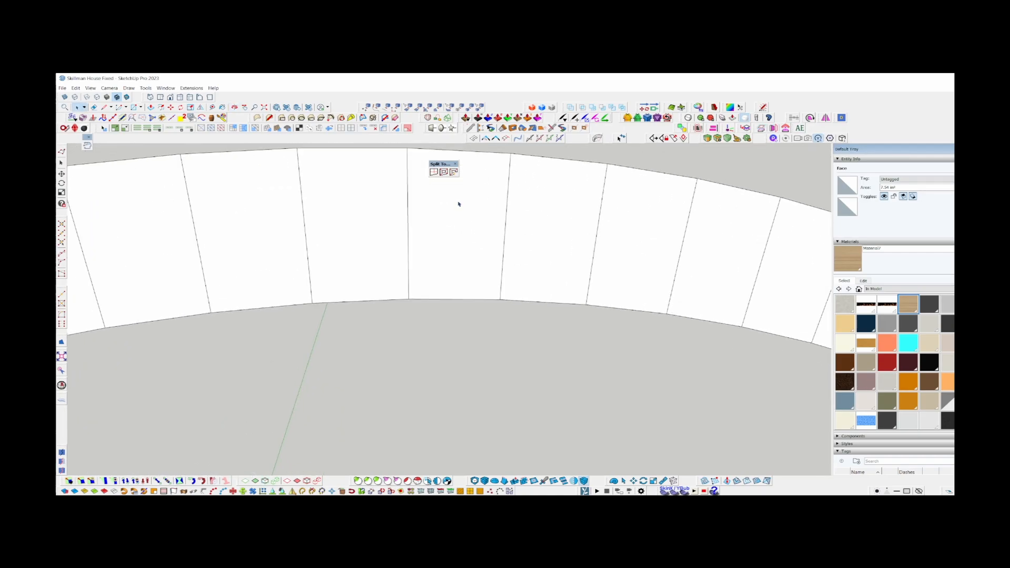
mouse_move(456, 204)
middle_mouse_down("shift")
mouse_move(494, 239)
mouse_move(480, 265)
middle_mouse_up("shift")
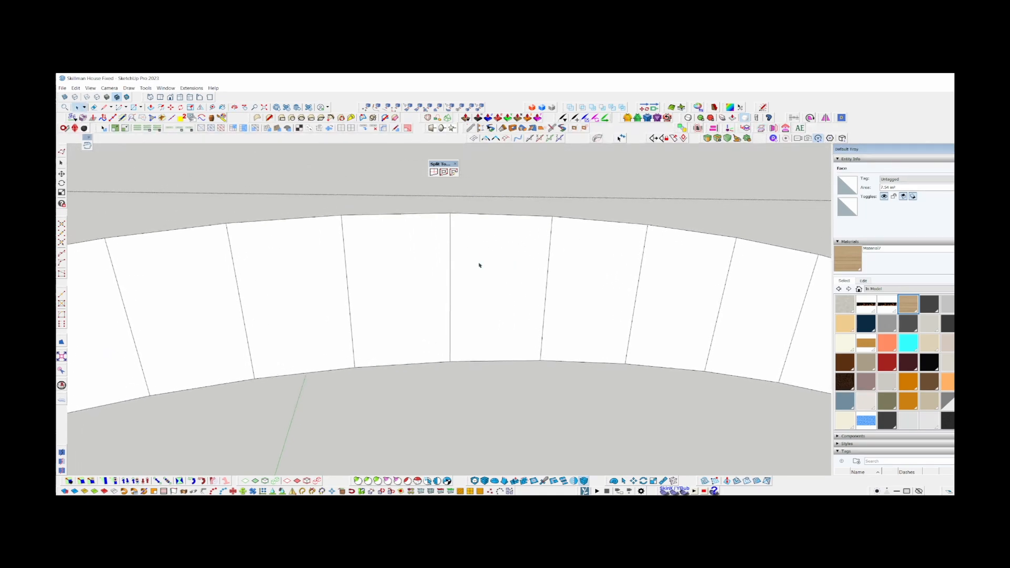
scroll(478, 265, "down", 2)
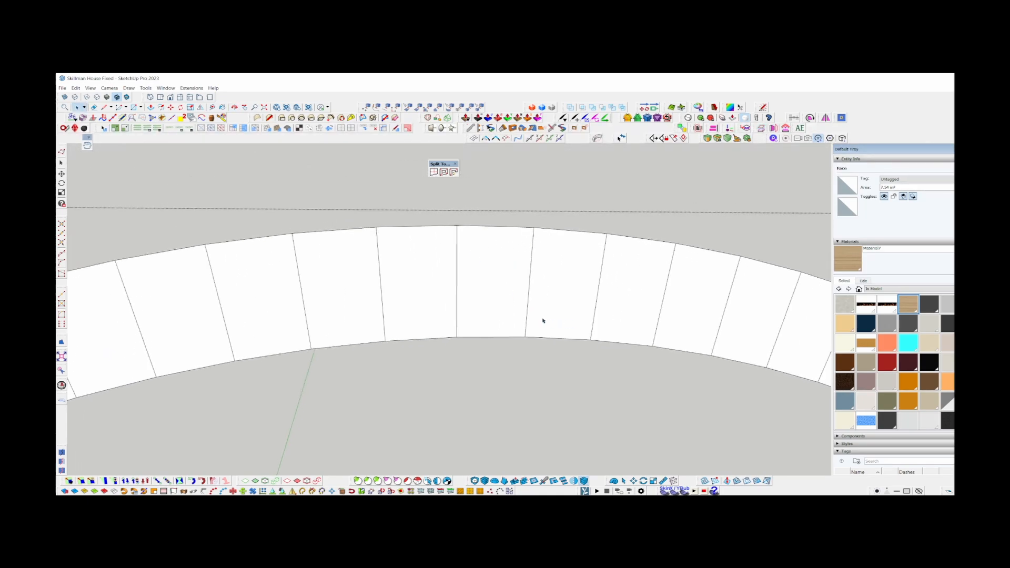
Paint one quad at the crown of the arch with the wood material Material7.
left_click(841, 268)
scroll(400, 248, "up", 2)
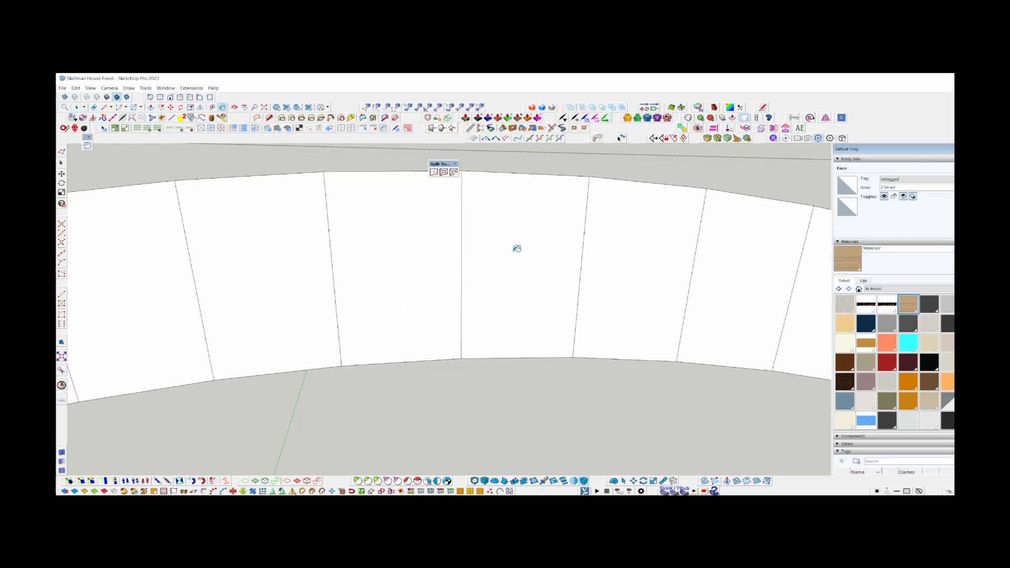
left_click(541, 305)
middle_click_drag(534, 300, 409, 277, "shift")
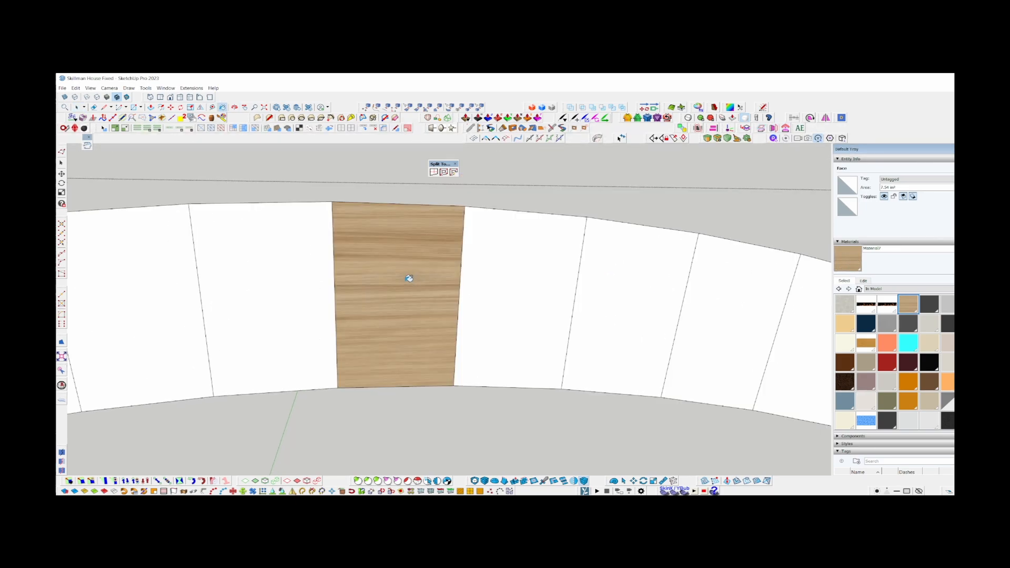
Open the texture positioning of the wood-painted crown quad and switch from fixed pins to free pins.
key("space")
right_click(395, 223)
mouse_move(463, 309)
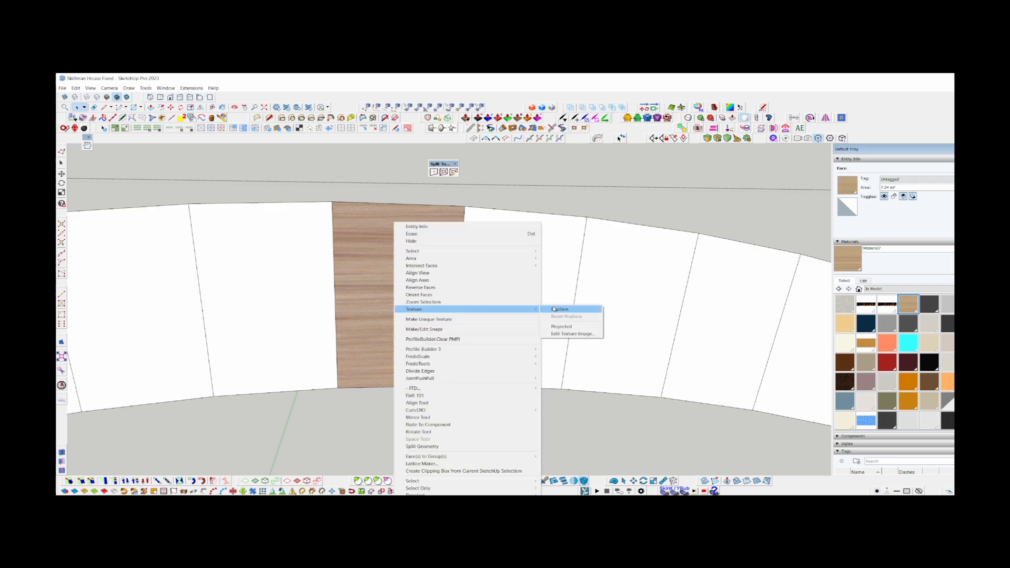
left_click(567, 309)
scroll(401, 241, "down", 5)
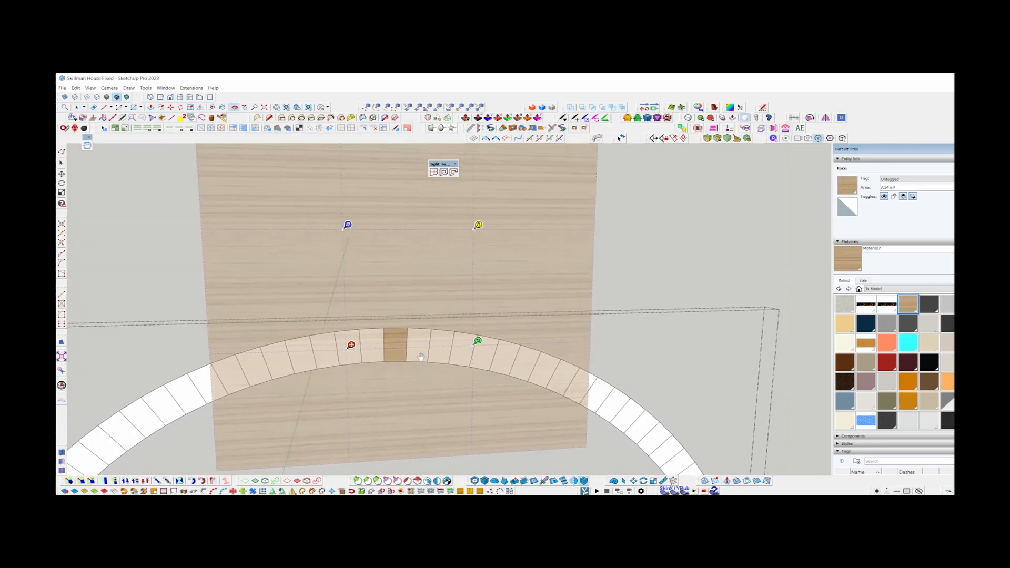
scroll(414, 288, "up", 1)
right_click(414, 289)
left_click(436, 329)
scroll(321, 345, "up", 3)
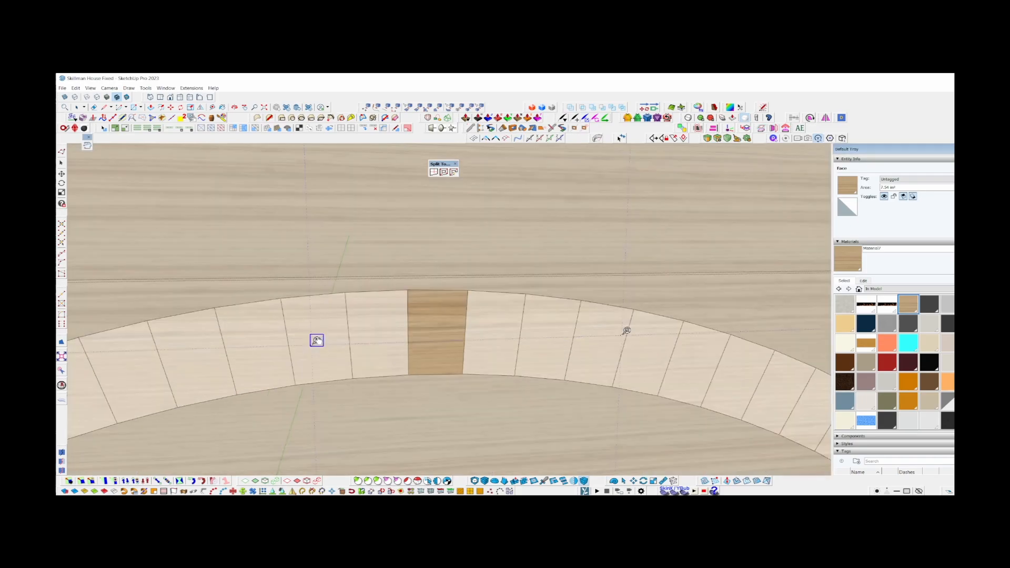
Place the four free texture pins on the four corners of the crown quad and finish positioning.
left_click_drag(367, 358, 408, 370)
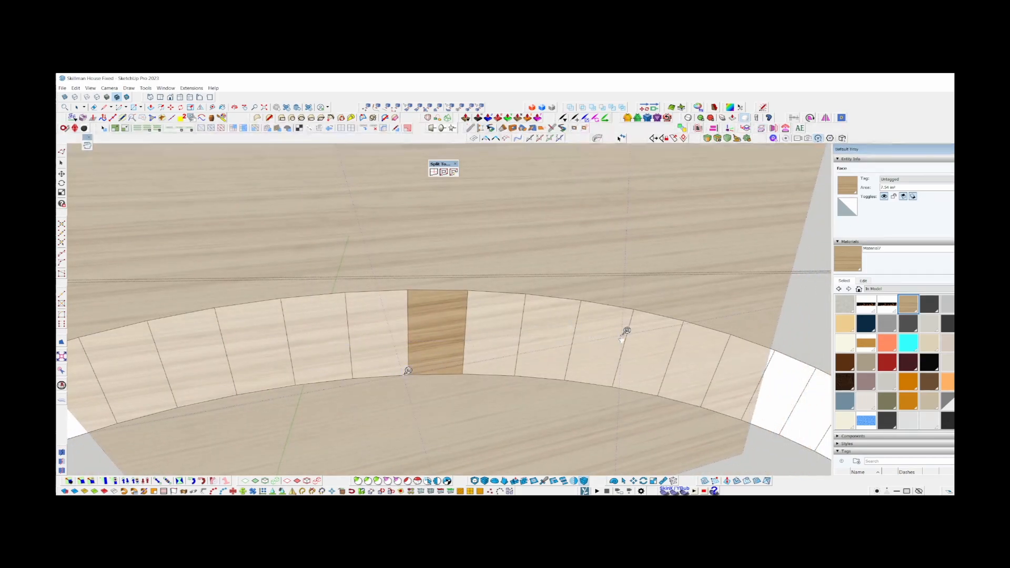
left_click_drag(625, 331, 468, 370)
scroll(460, 377, "down", 3)
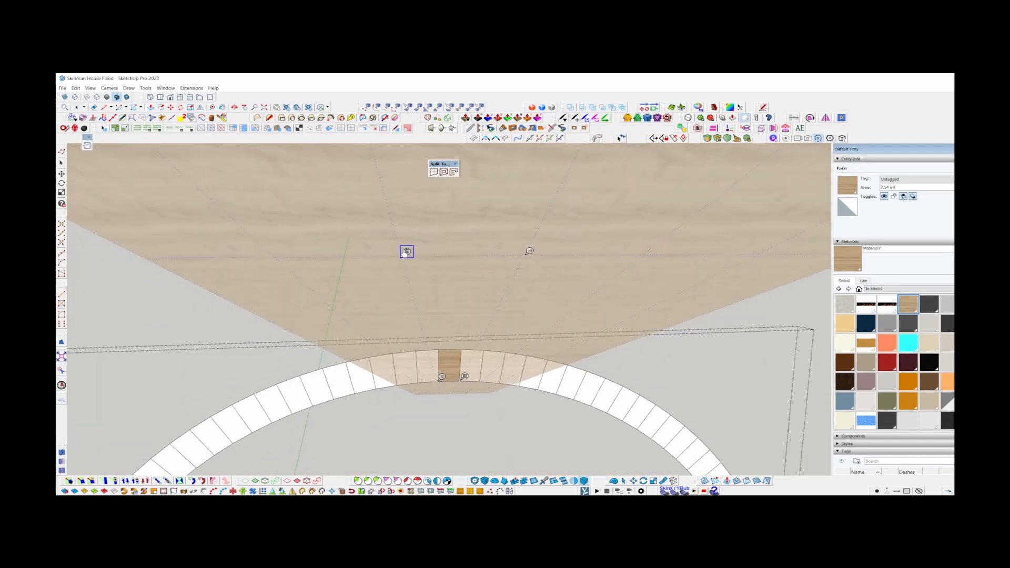
left_click_drag(405, 249, 443, 344)
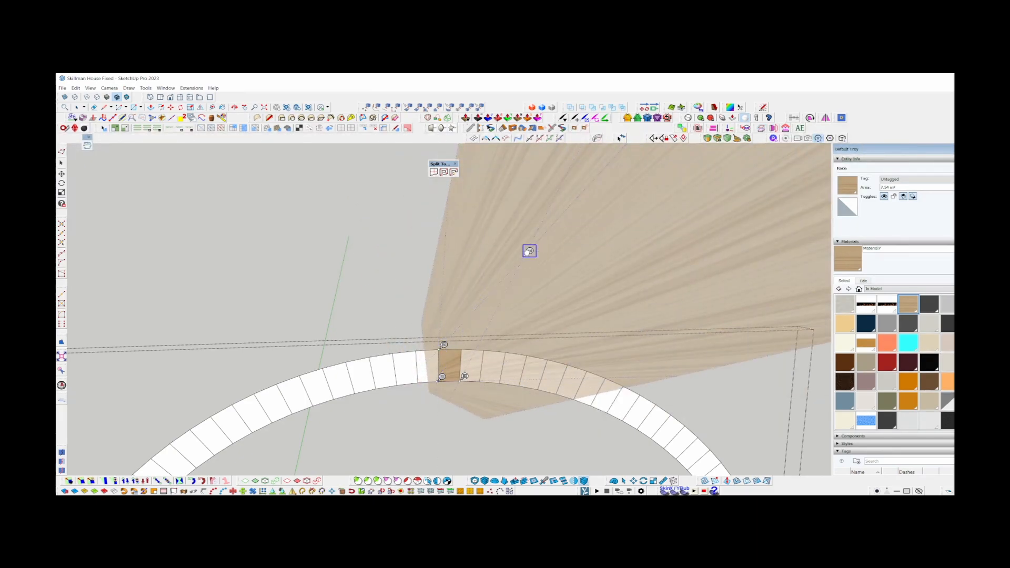
left_click_drag(529, 251, 458, 344)
scroll(457, 347, "up", 6)
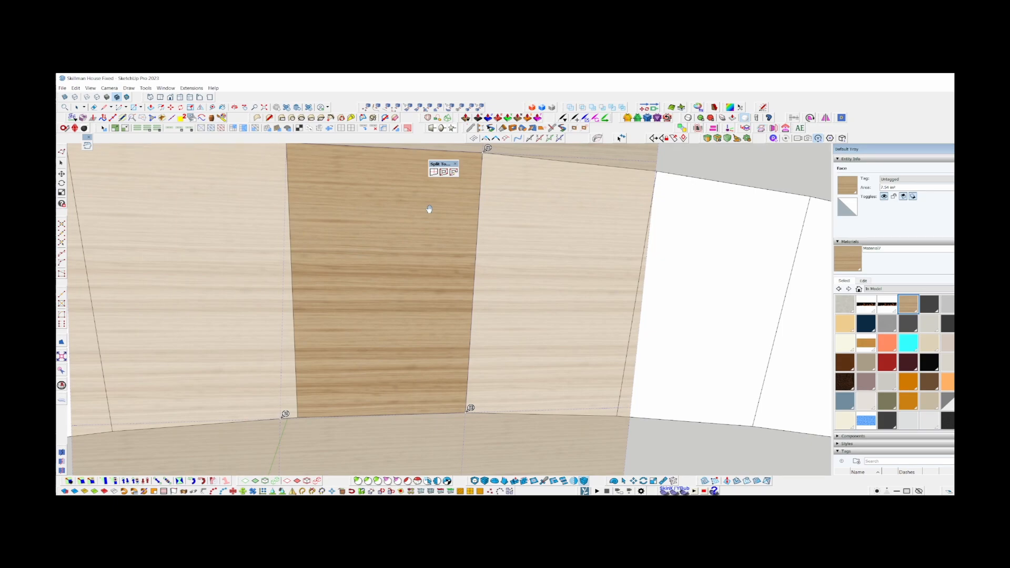
scroll(290, 207, "down", 4)
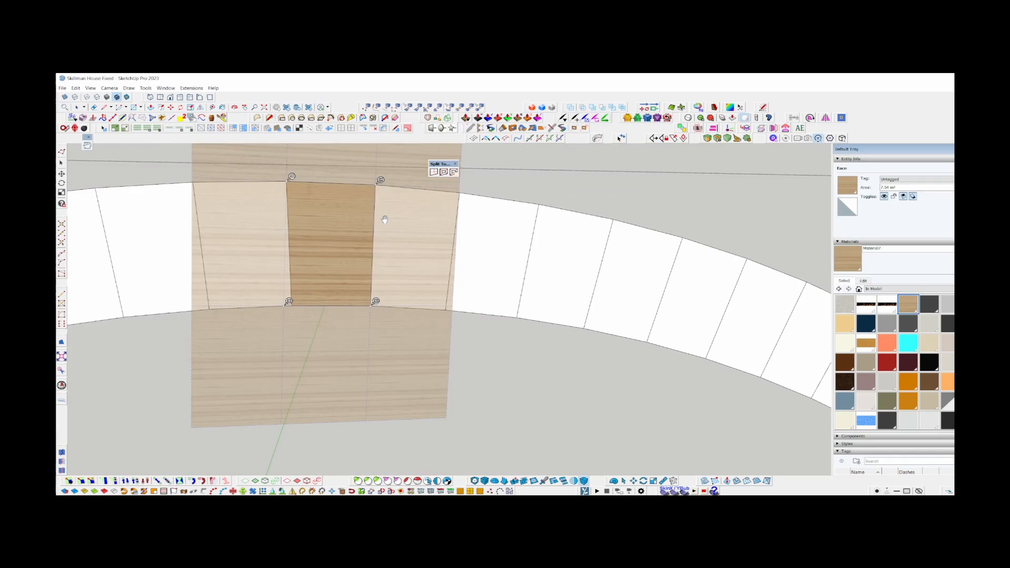
scroll(320, 245, "up", 2)
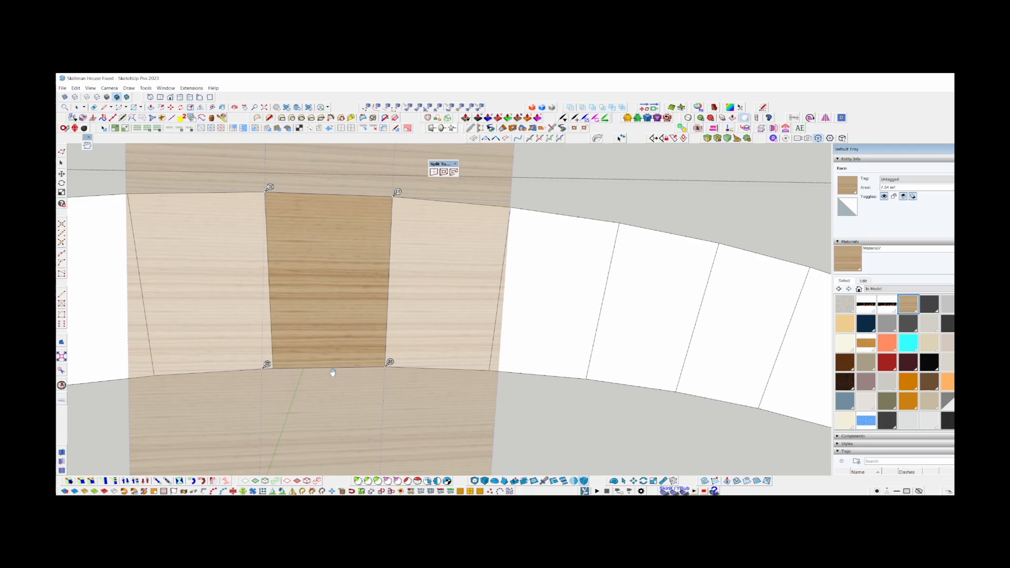
scroll(332, 372, "down", 6)
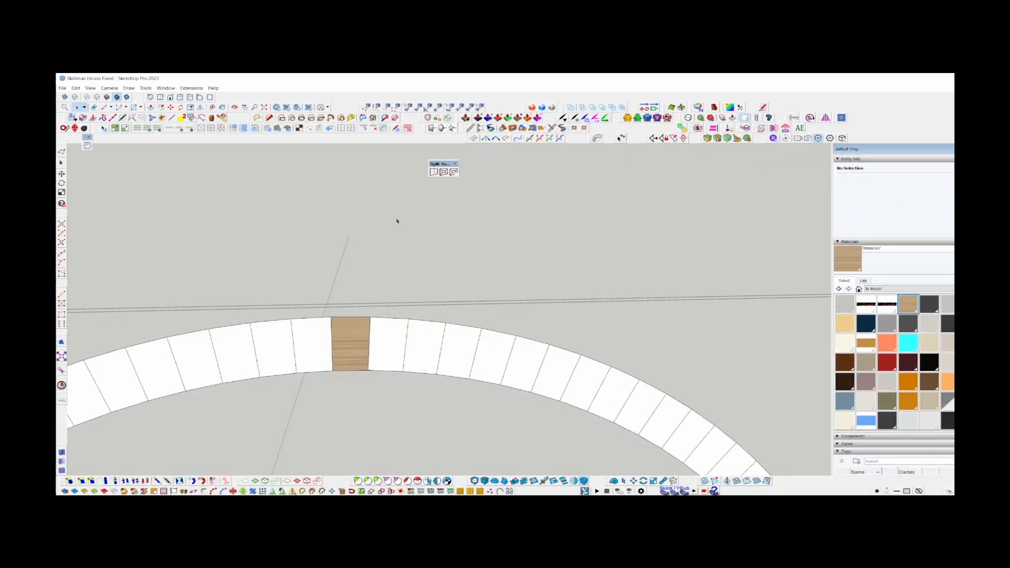
Review the whole arch with its single textured crown quad and the two wood side legs.
scroll(383, 262, "down", 2)
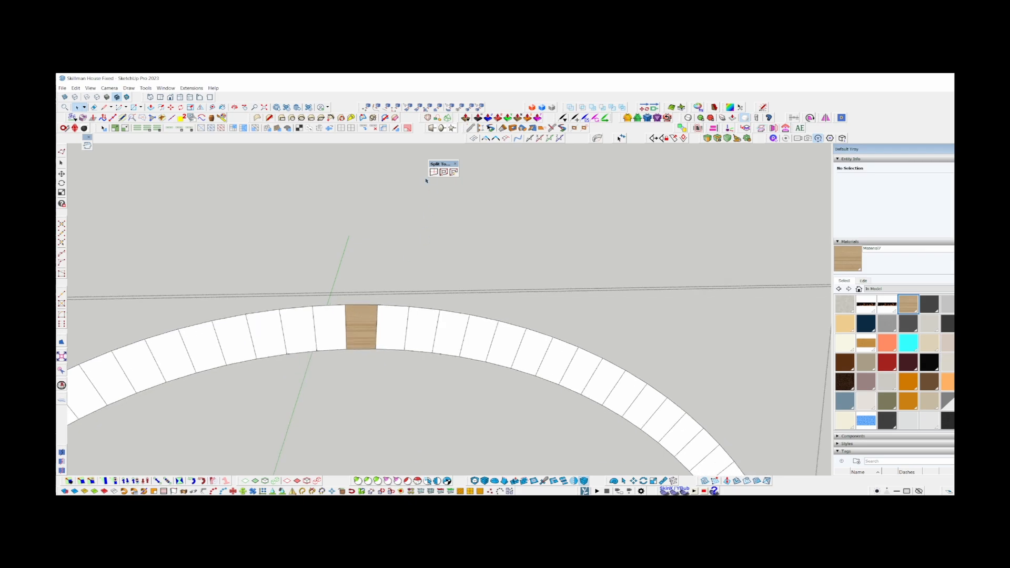
scroll(426, 181, "down", 3)
middle_click_drag(247, 285, 390, 216)
scroll(279, 336, "down", 3)
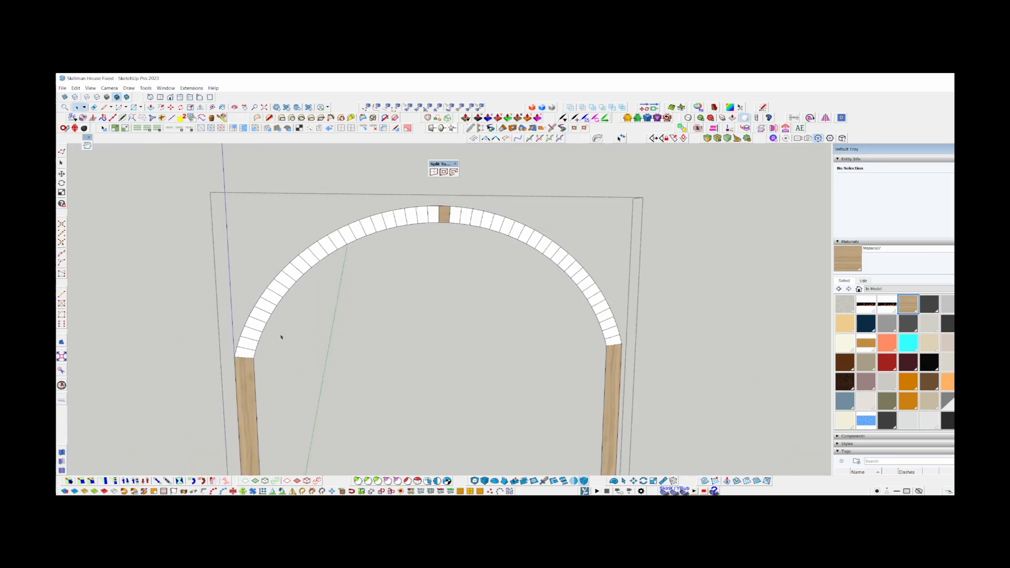
scroll(255, 284, "up", 3)
scroll(247, 277, "down", 2)
scroll(273, 264, "up", 1)
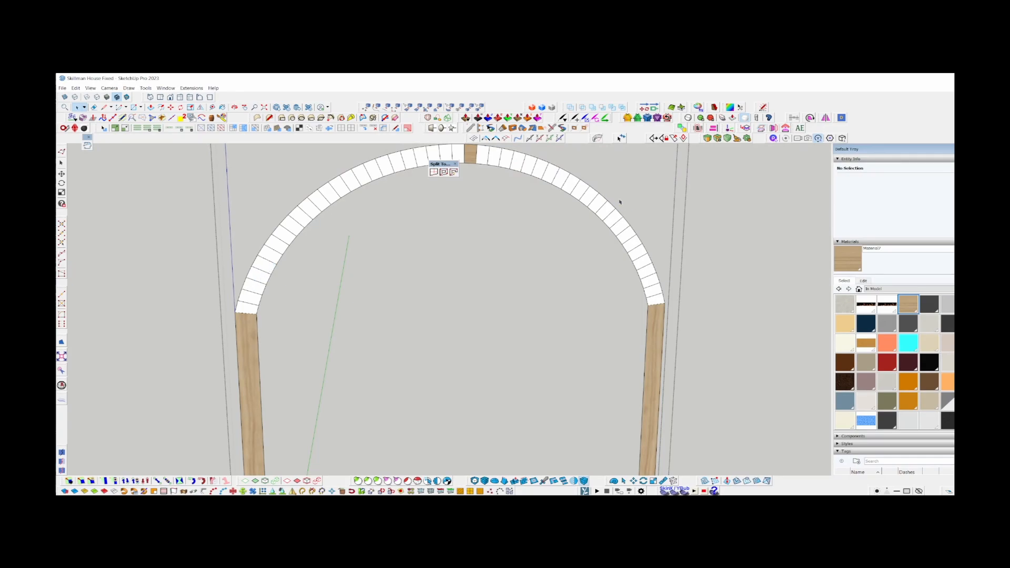
Paint the first few arch quads in wood with ThruPaint's QuadMesh mapping, starting at the second quad above the left leg.
scroll(252, 302, "up", 2)
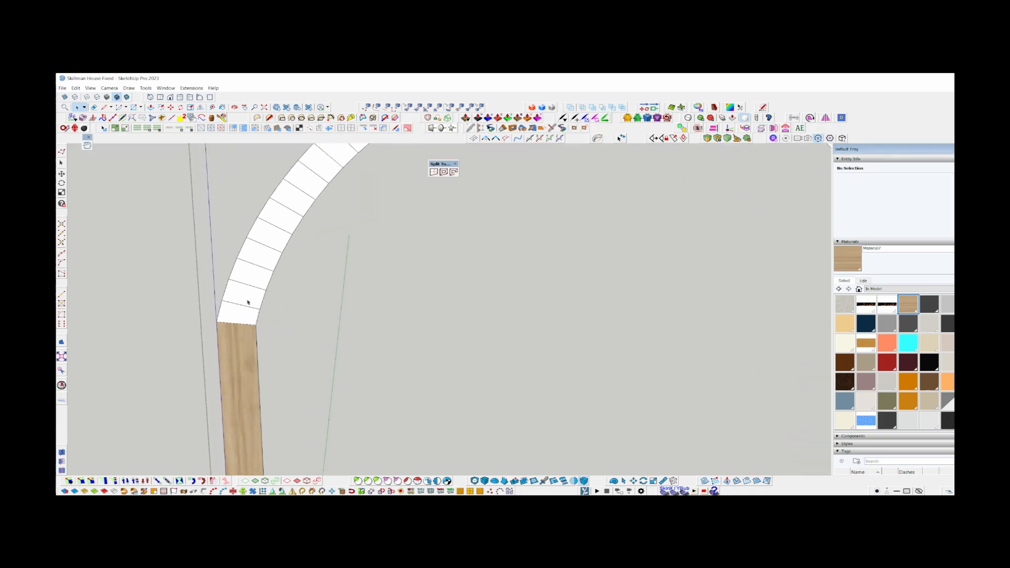
left_click(222, 117)
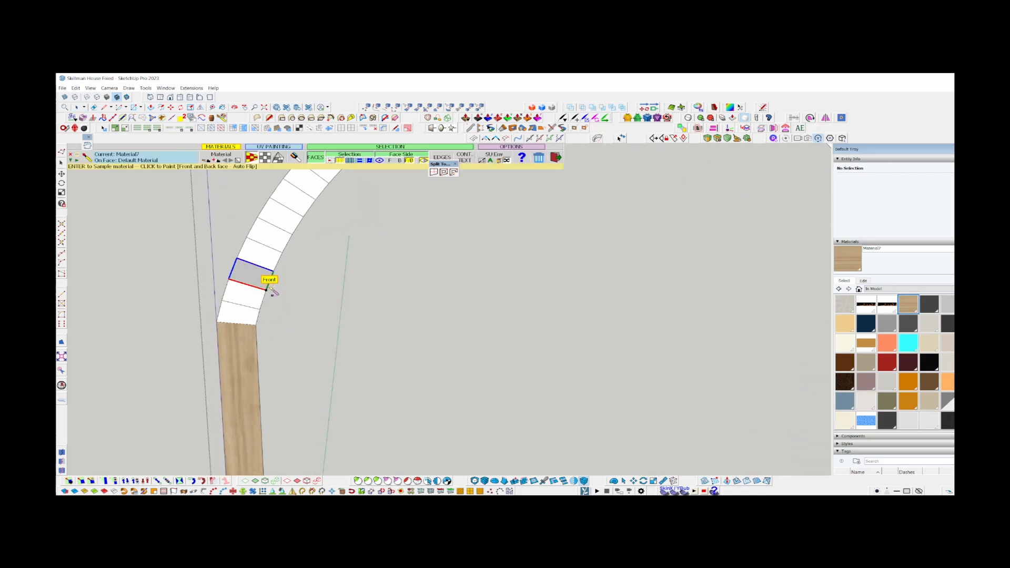
scroll(257, 296, "up", 2)
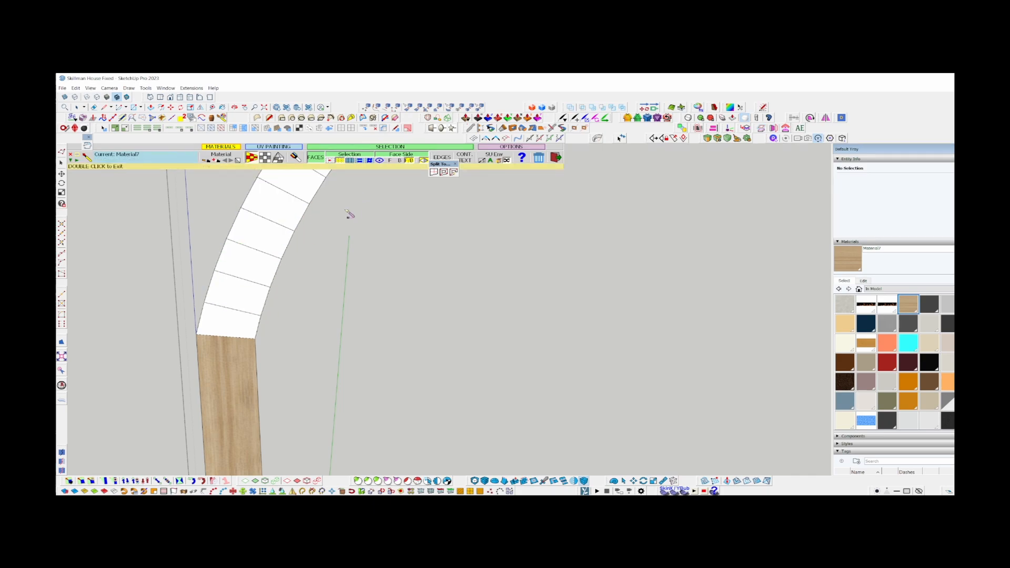
scroll(259, 307, "up", 1)
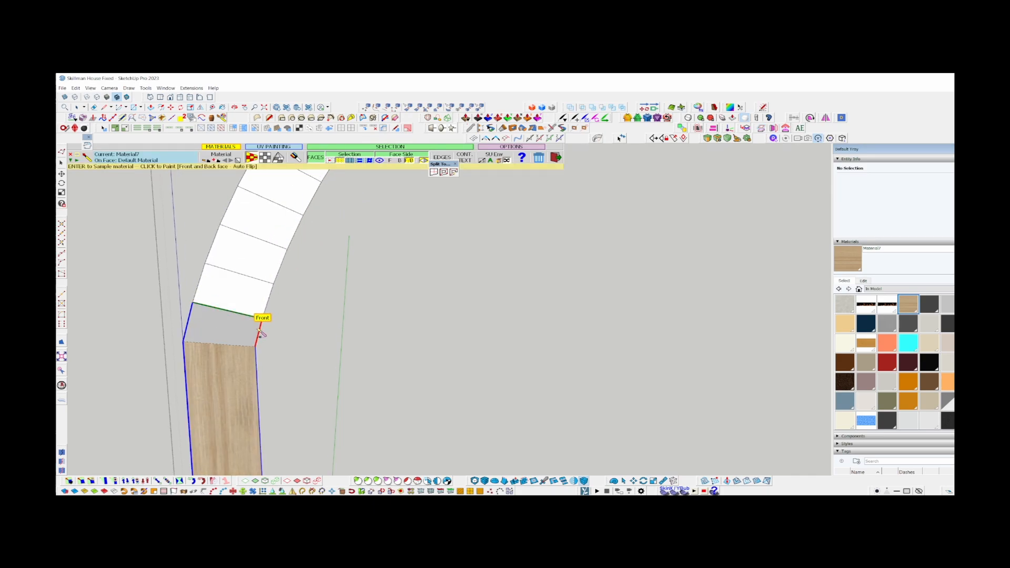
scroll(163, 362, "up", 1)
scroll(167, 381, "down", 1)
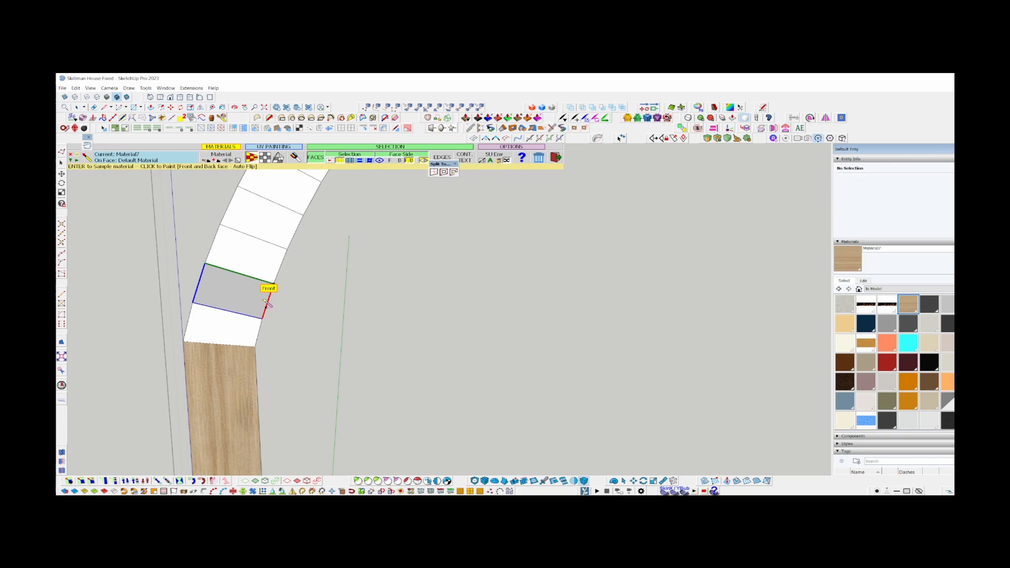
mouse_move(267, 303)
left_mouse_down()
mouse_move(277, 226)
mouse_move(296, 192)
left_mouse_up()
middle_click_drag(296, 192, 192, 410, "shift")
scroll(192, 410, "down", 3)
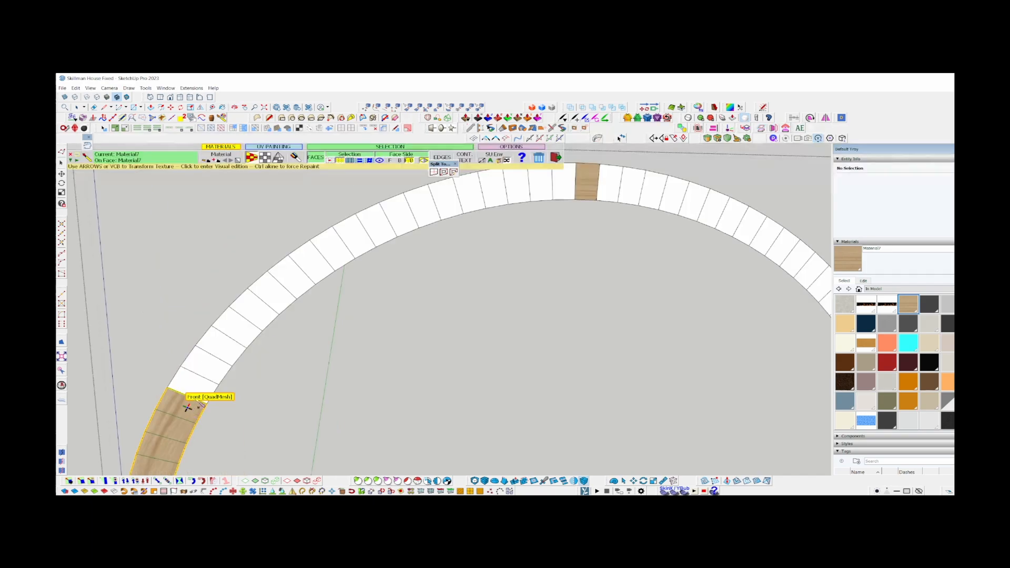
Continue the QuadMesh wood texture quad by quad up the left half of the arch, stopping short of the crown.
mouse_move(192, 410)
left_mouse_down()
mouse_move(288, 280)
mouse_move(352, 234)
mouse_move(394, 218)
mouse_move(360, 232)
mouse_move(352, 250)
mouse_move(480, 198)
left_mouse_up()
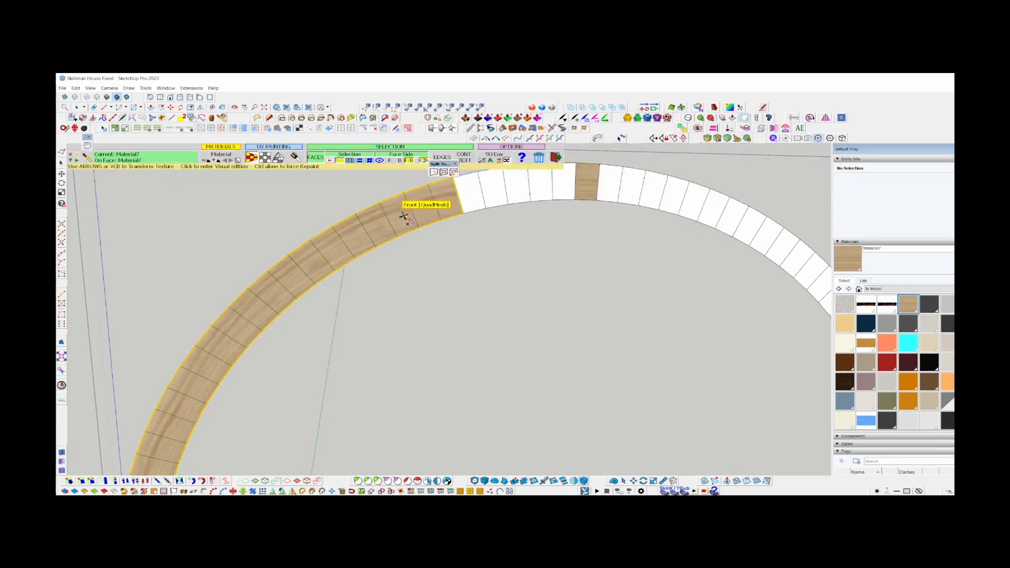
scroll(405, 217, "down", 1)
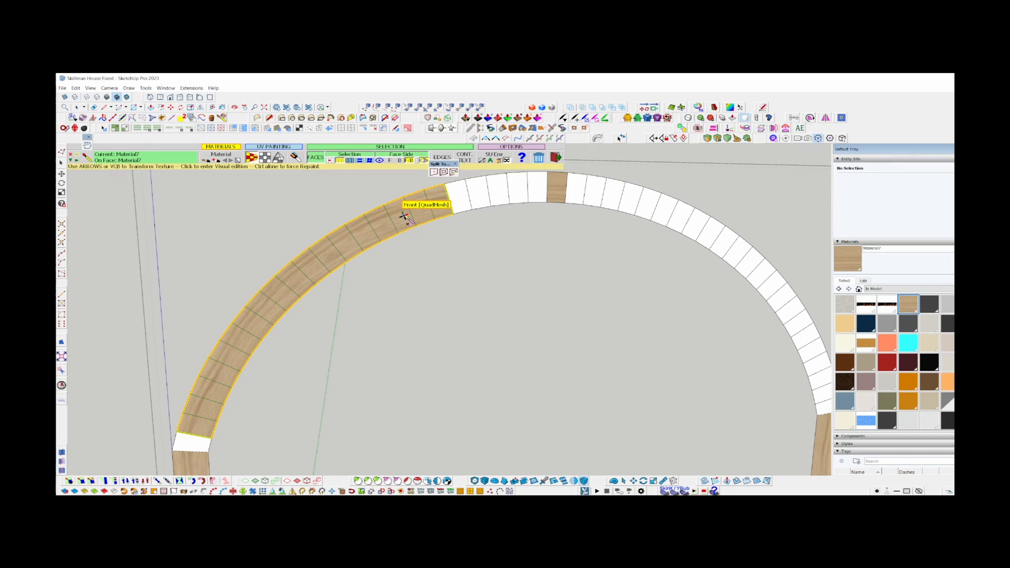
scroll(473, 200, "up", 2)
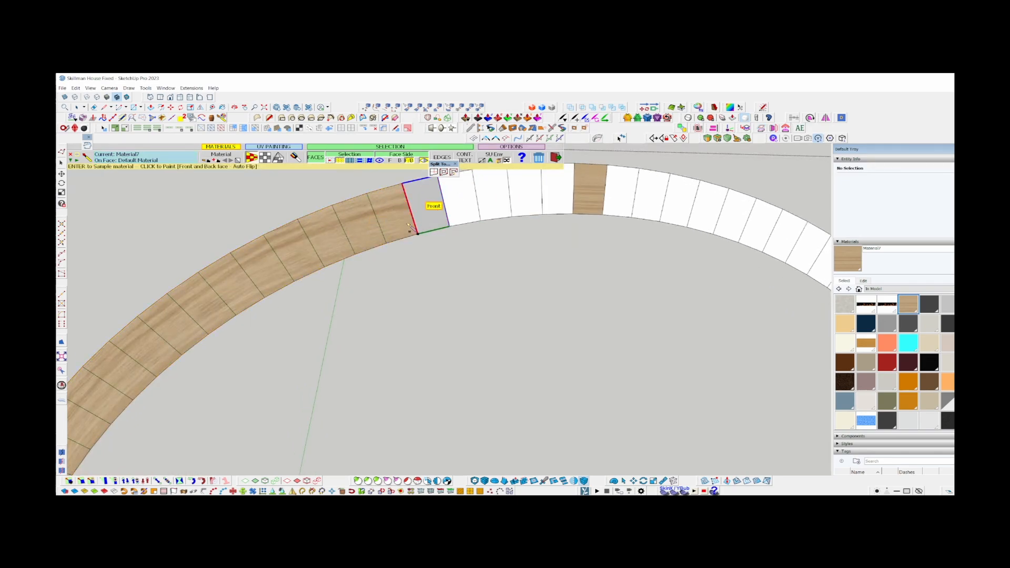
left_click(426, 205)
left_click(460, 200)
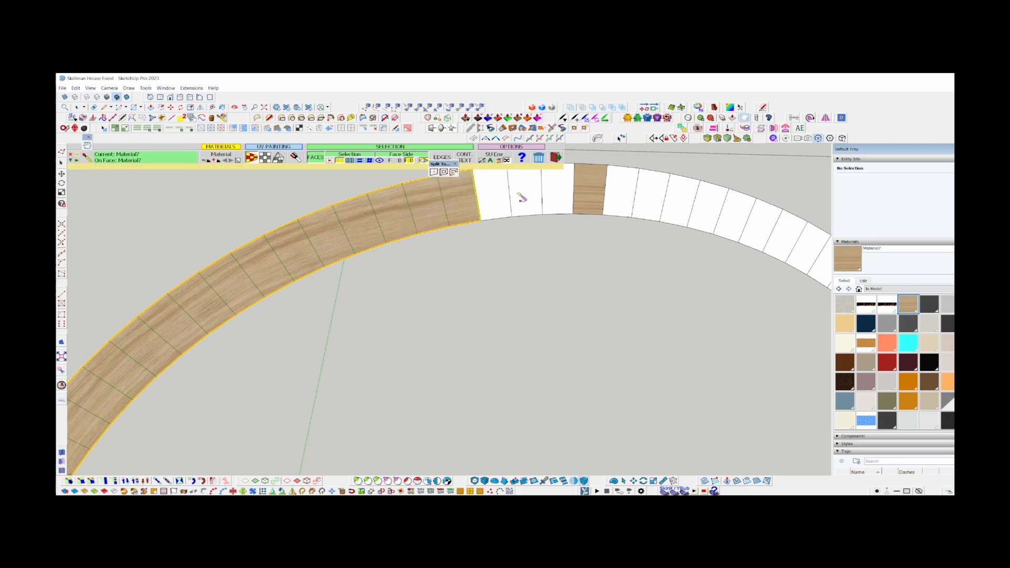
Leave ThruPaint and paint the next blank quad after the textured run with the standard Paint Bucket.
scroll(551, 185, "up", 3)
middle_click_drag(503, 202, 495, 274, "shift")
scroll(424, 271, "up", 2)
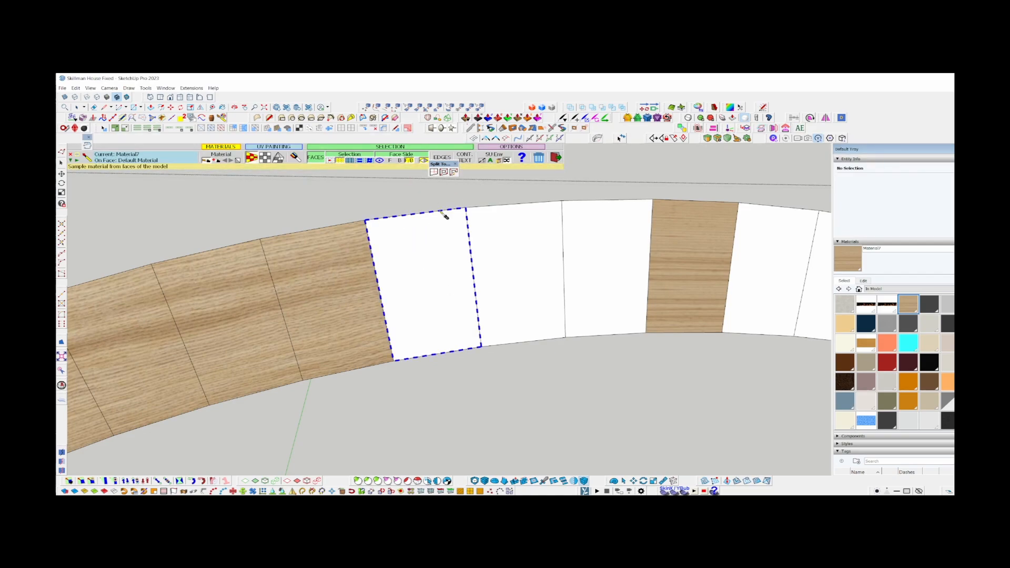
key("space")
key("b")
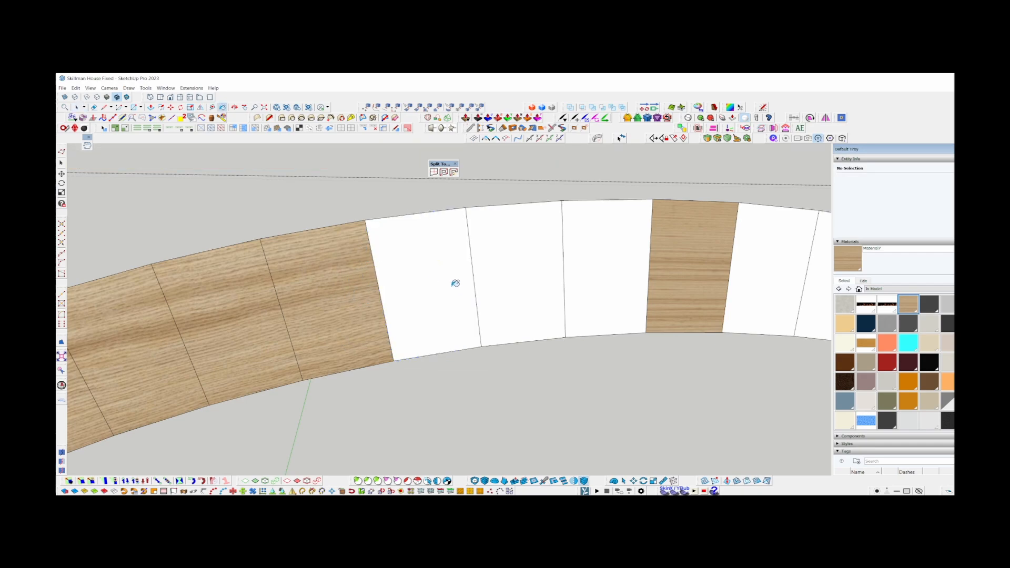
left_click(420, 293)
Paint the blank quad directly left of the textured crown quad with ThruPaint's QuadMesh mapping.
scroll(401, 252, "up", 1)
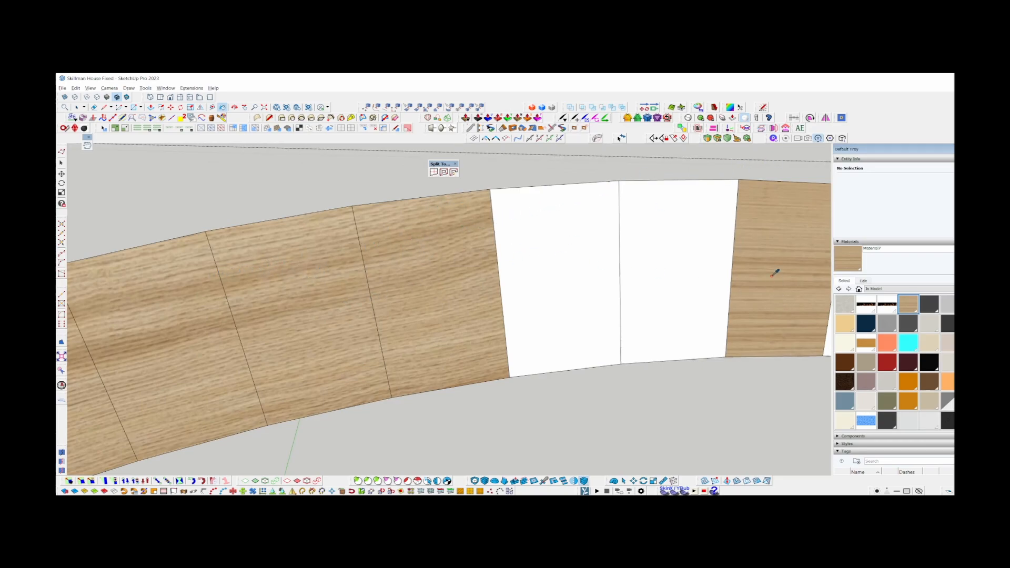
left_click(670, 344)
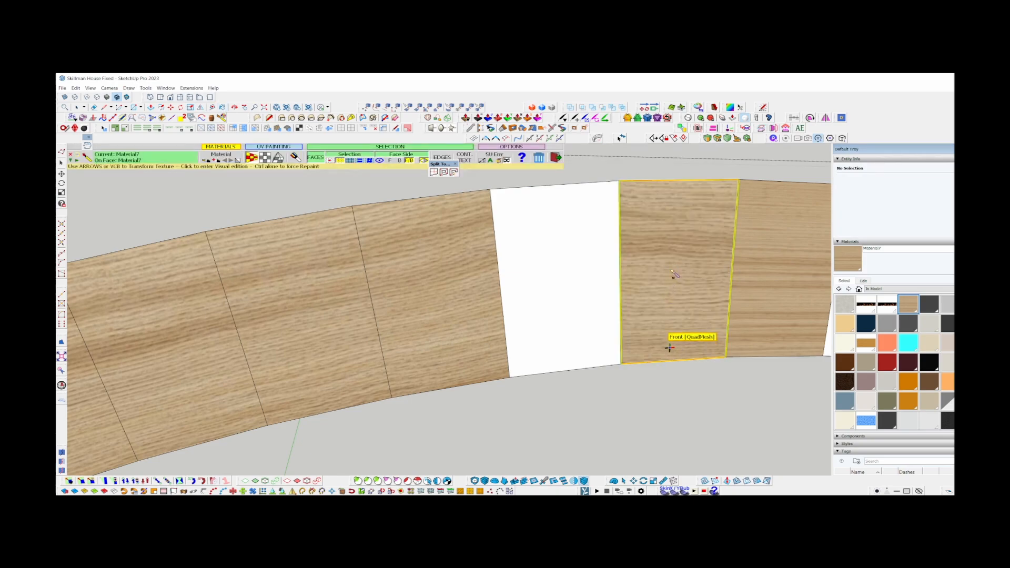
Fill the blank quad between the textured run and the crown quads with the wood material using the Paint Bucket.
key("b")
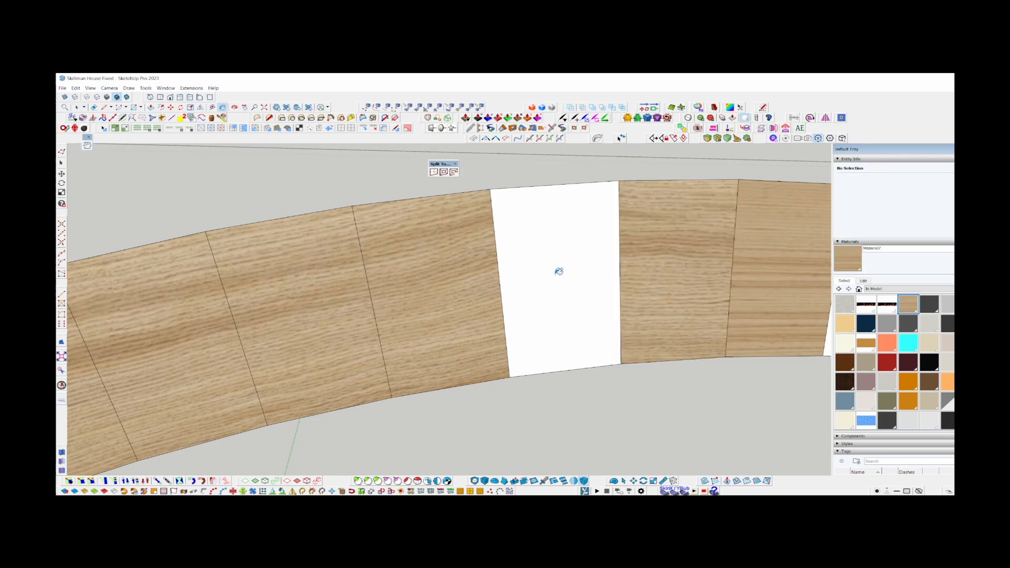
left_click(591, 270)
scroll(532, 232, "down", 4)
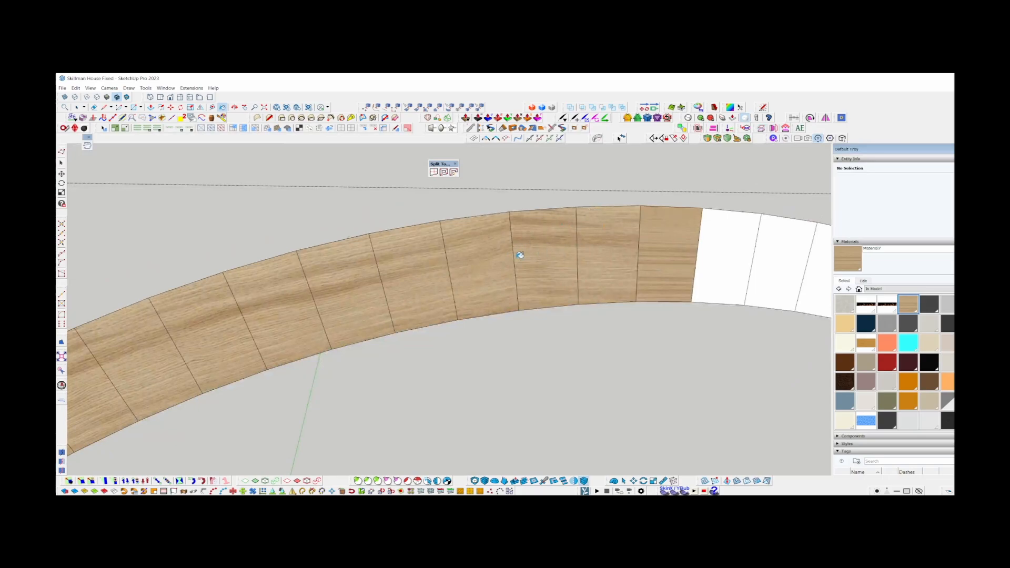
scroll(618, 237, "up", 3)
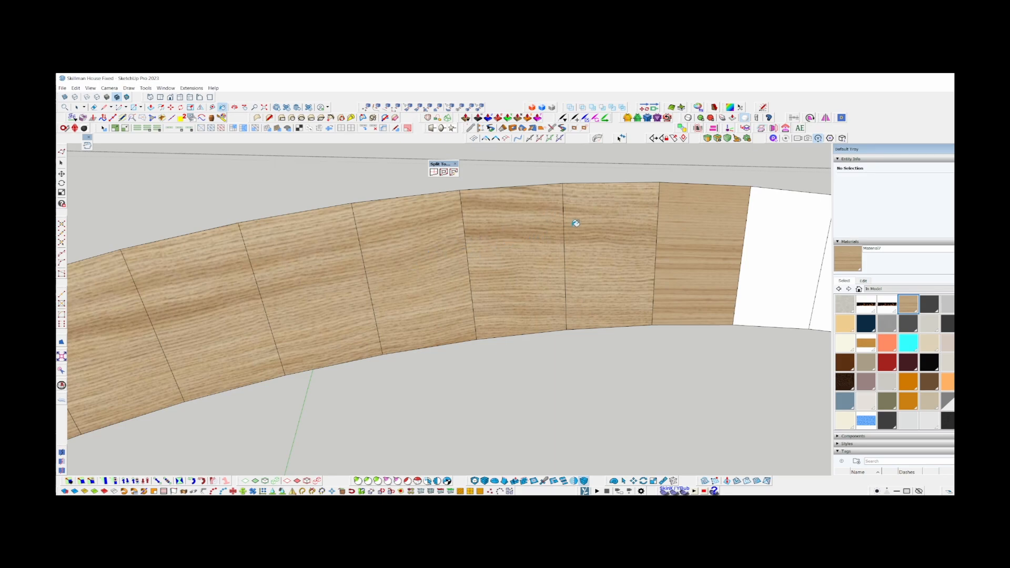
key("alt+b")
scroll(414, 238, "down", 1)
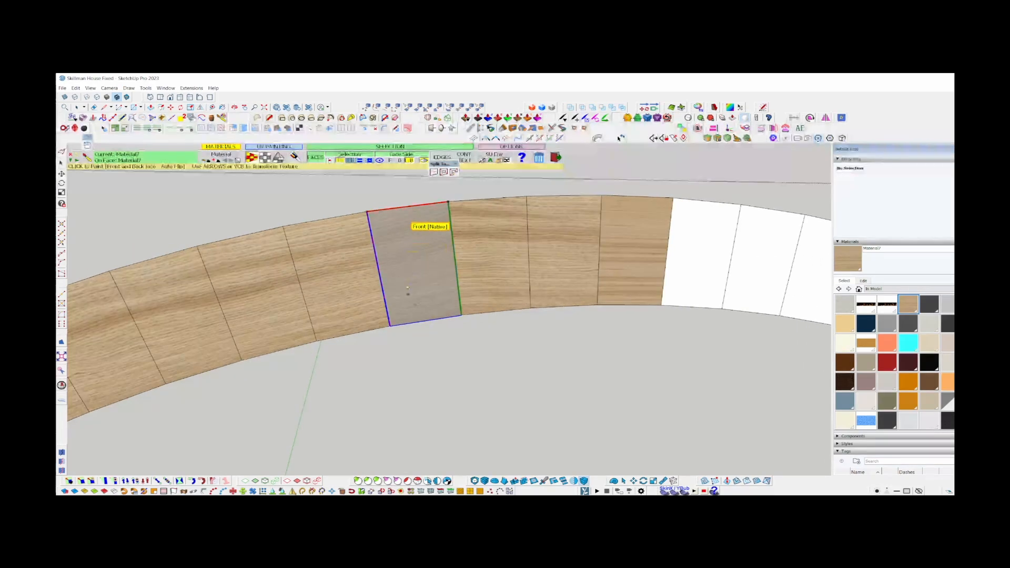
left_click_drag(422, 314, 477, 262)
key("space")
scroll(435, 209, "down", 7)
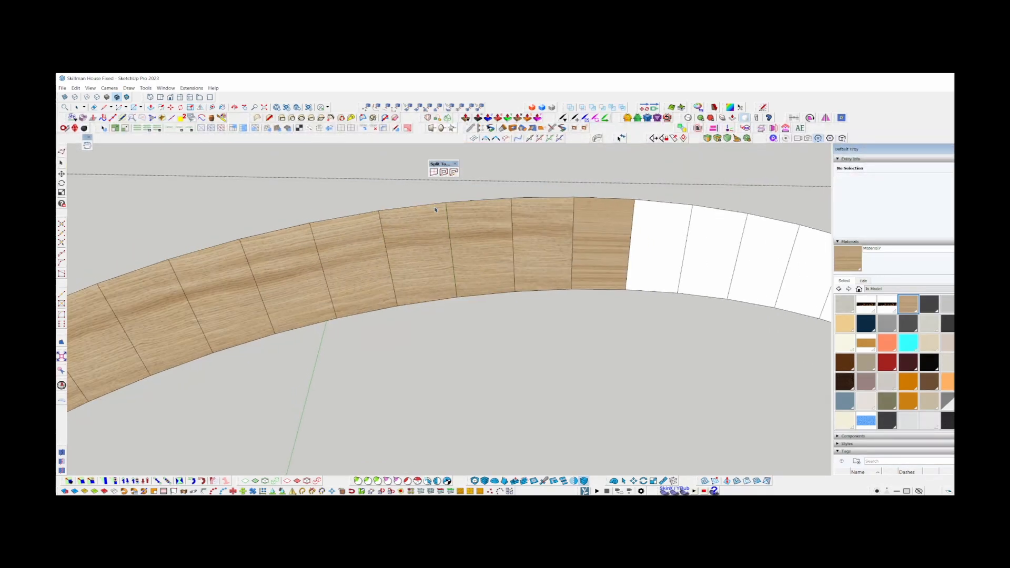
Select the whole connected trim and soften its edges at 20.0 degrees, with coplanar edges included.
scroll(234, 374, "up", 5)
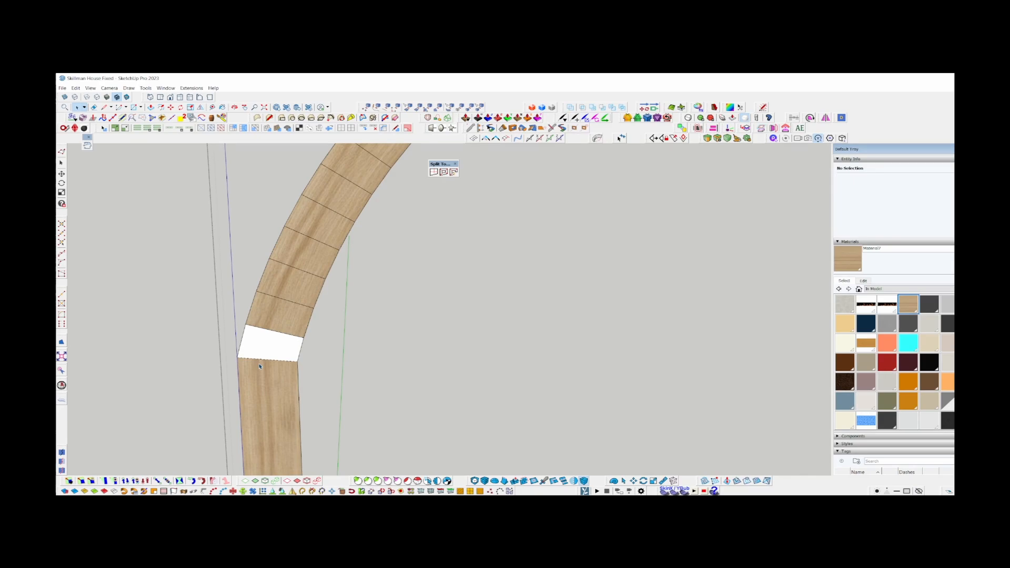
middle_click_drag(286, 368, 273, 358)
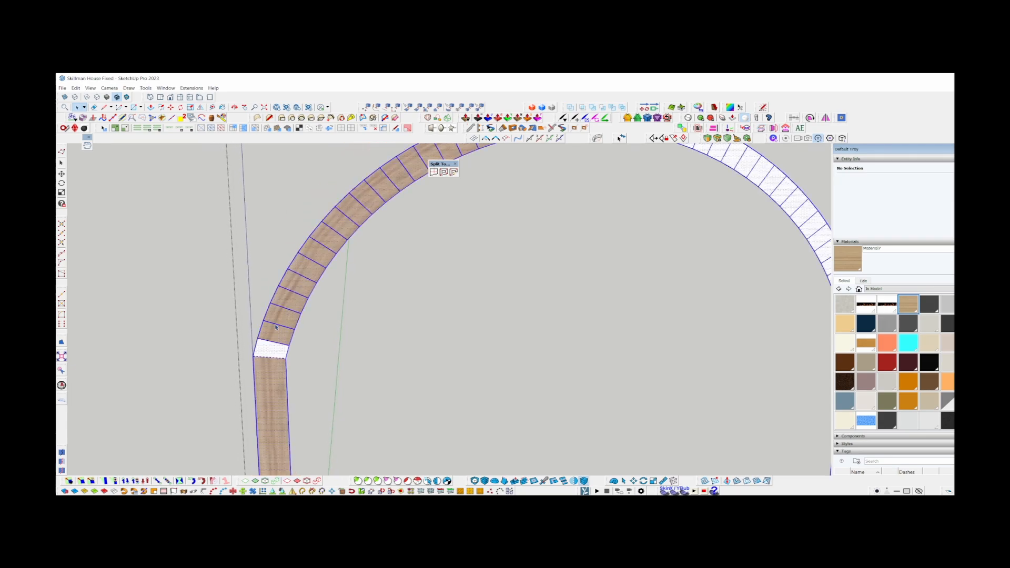
triple_click(276, 327)
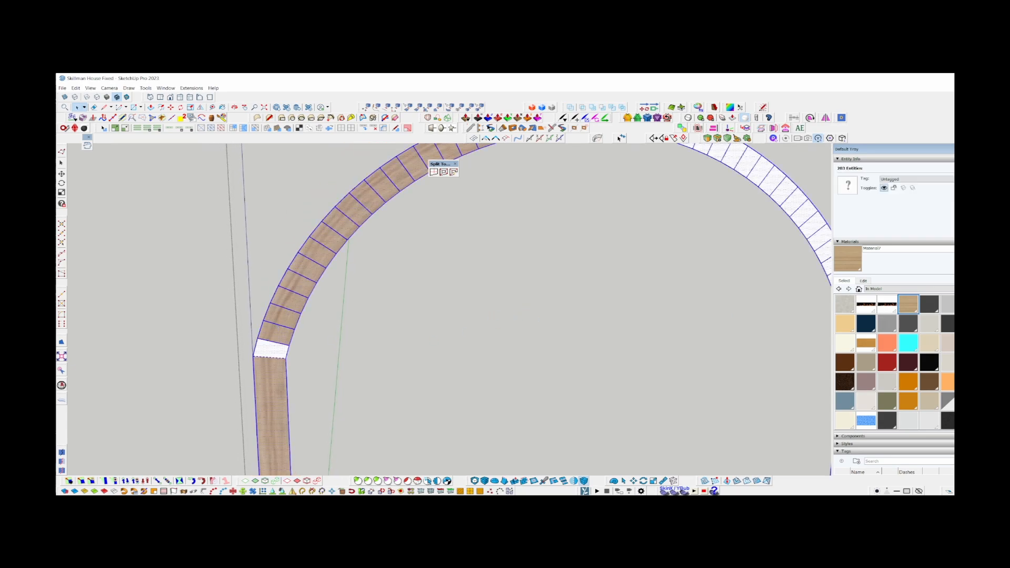
left_click(862, 280)
right_click(323, 217)
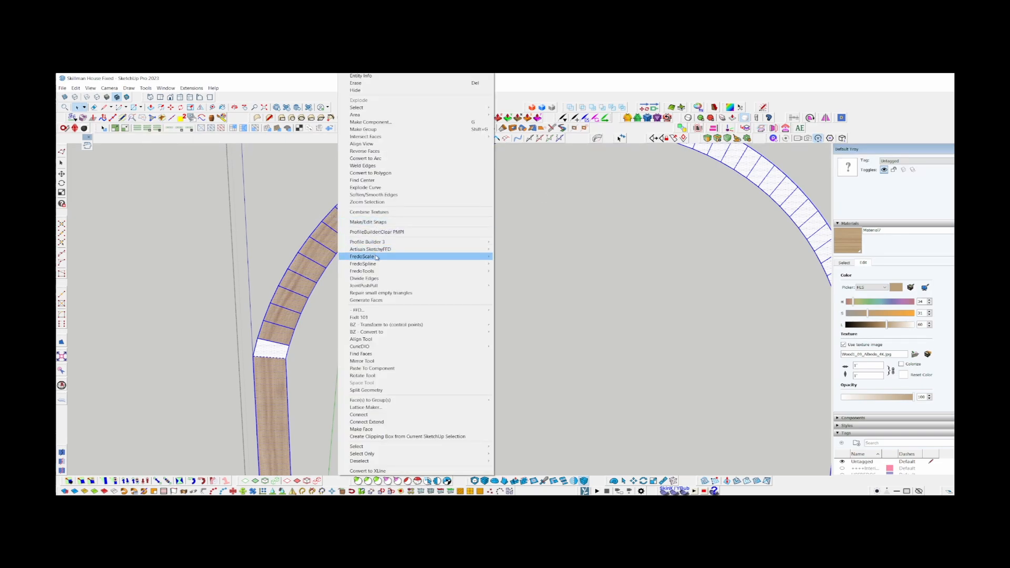
left_click(387, 195)
left_click(839, 468)
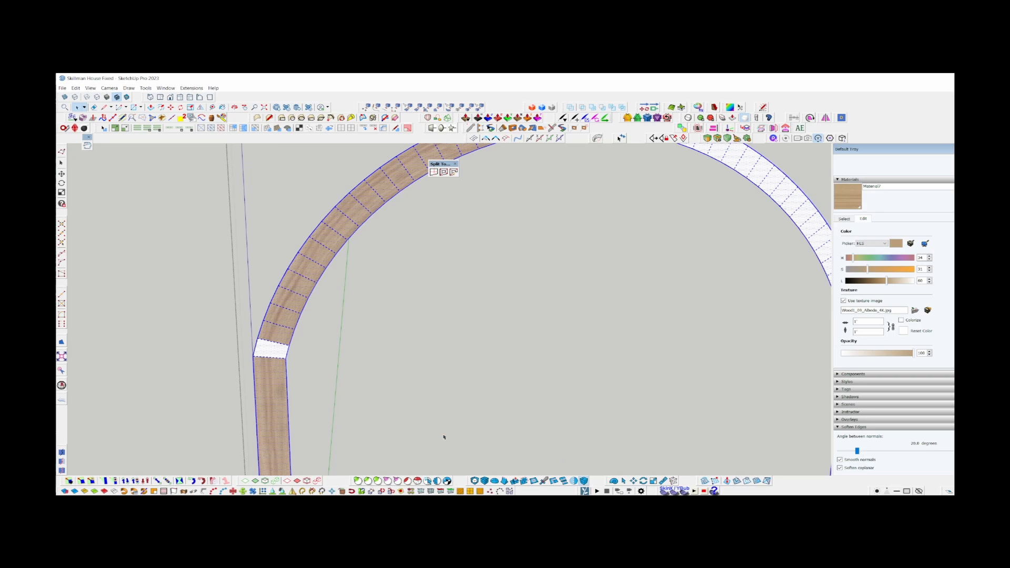
scroll(225, 354, "down", 3)
scroll(240, 263, "down", 3)
left_click(241, 263)
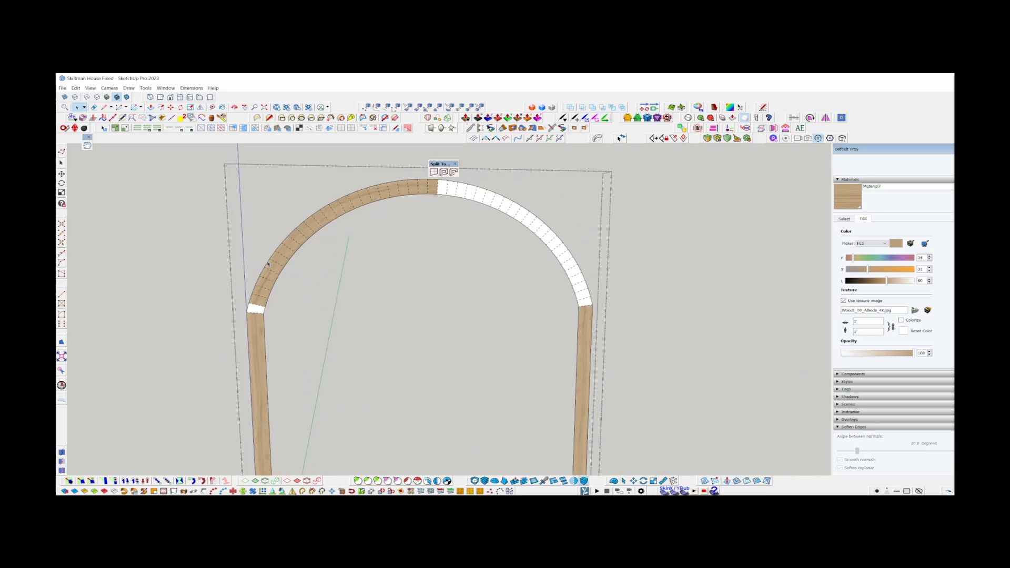
Check with ThruPaint's QuadMesh mode whether the left leg face qualifies as a four-edged quad.
scroll(259, 310, "up", 7)
left_click(221, 118)
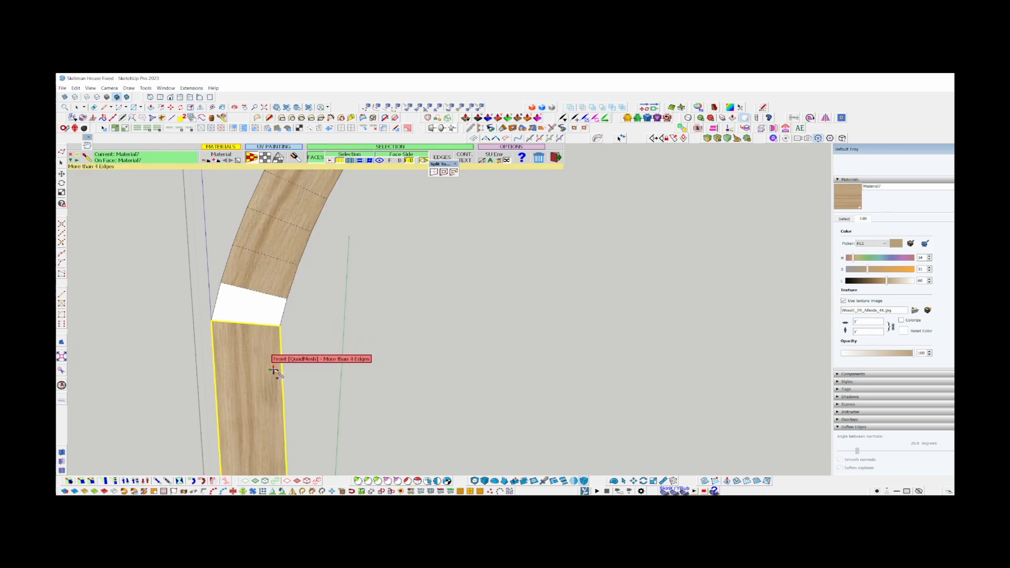
scroll(285, 230, "down", 6)
key("space")
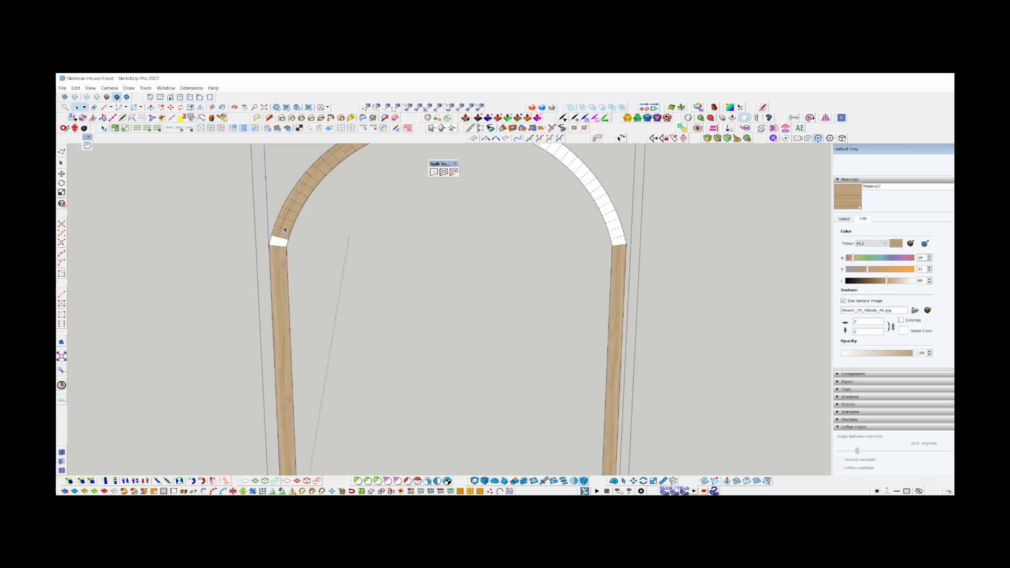
scroll(247, 294, "up", 7)
key("t")
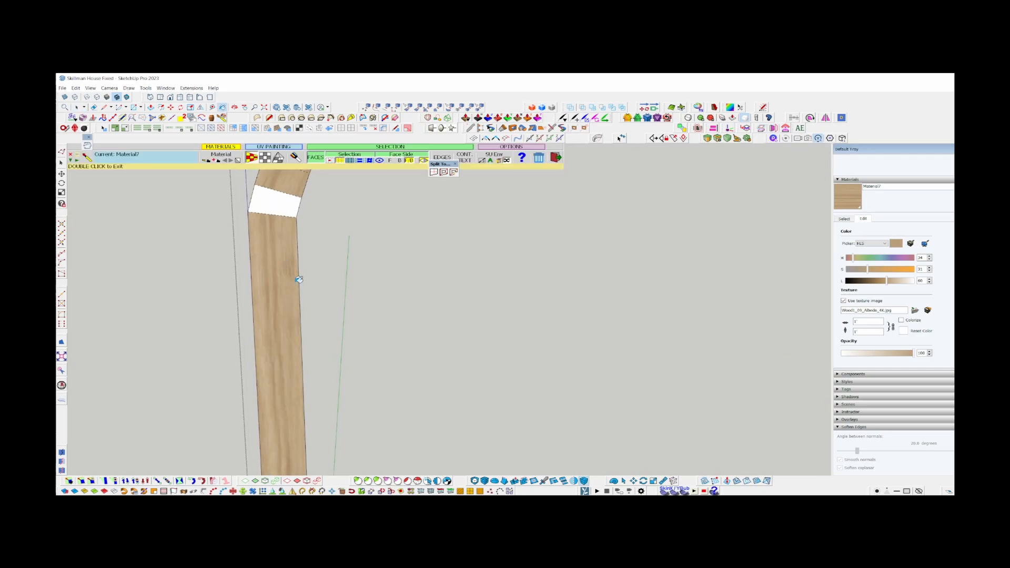
scroll(284, 265, "up", 3)
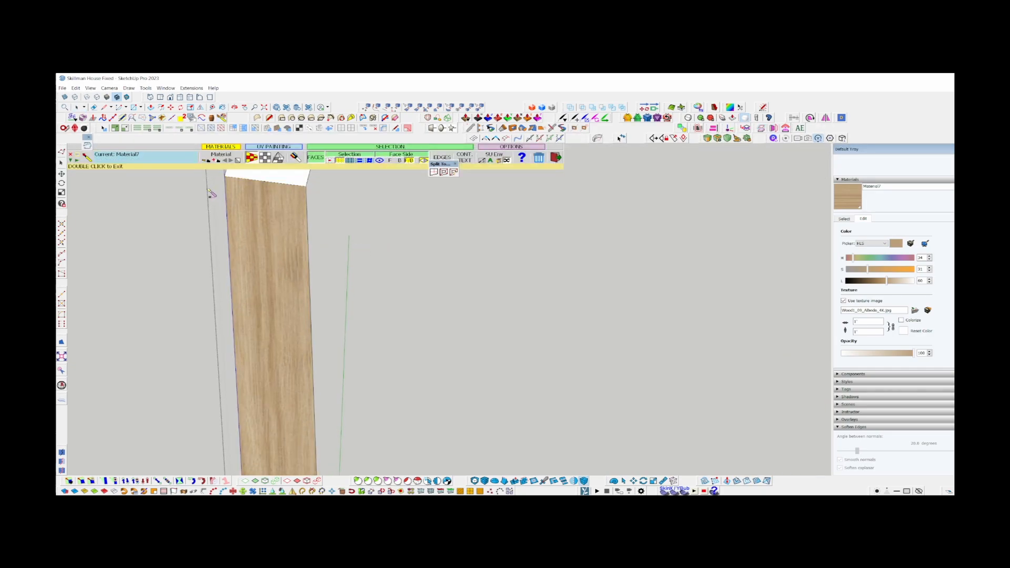
scroll(287, 232, "down", 4)
scroll(287, 204, "down", 3)
key("space")
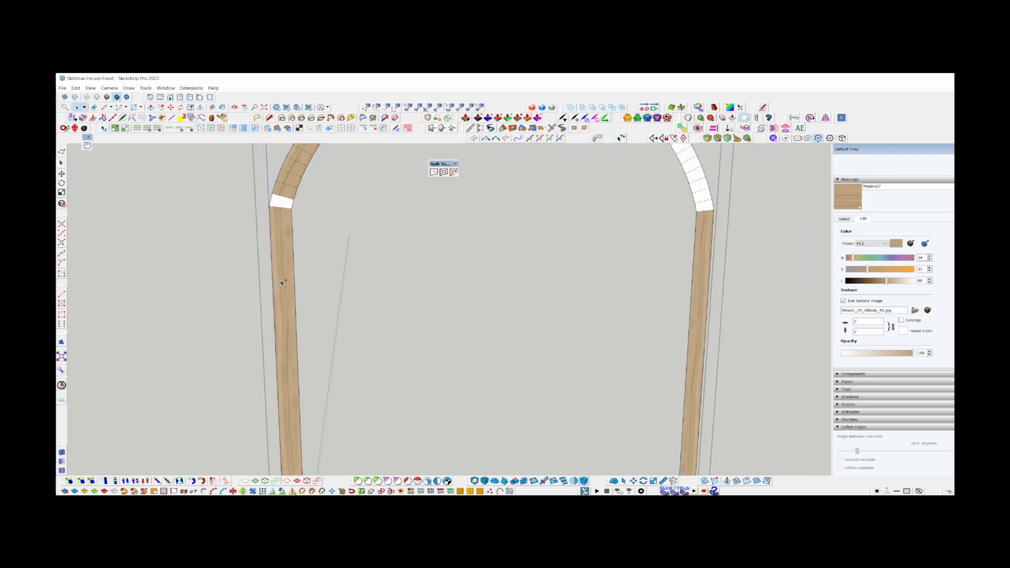
Select the left leg's boundary edges and check the edge count in Entity Info.
middle_click_drag(284, 310, 322, 204, "shift")
double_click(321, 204, "shift")
scroll(412, 340, "down", 3)
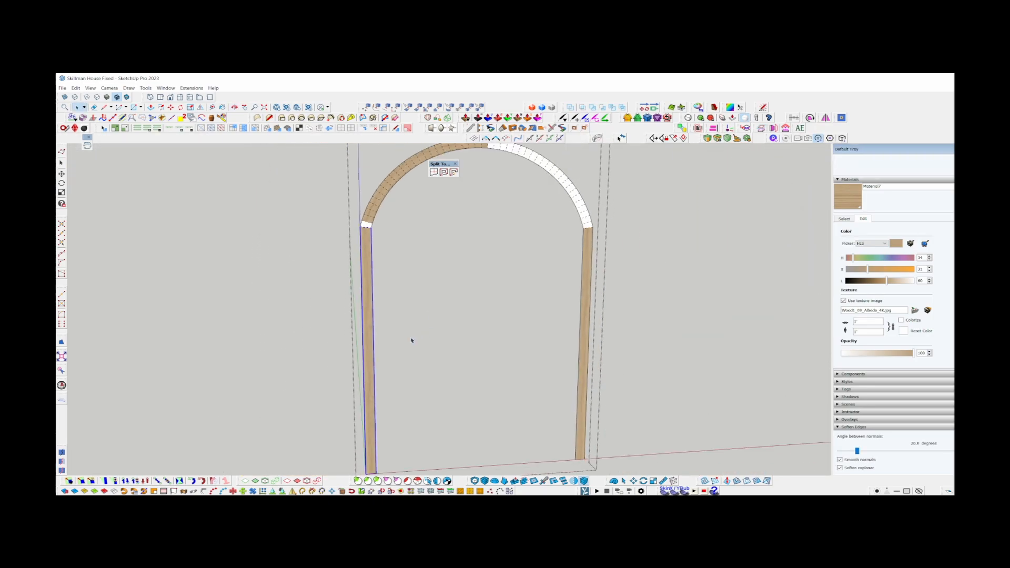
scroll(894, 310, "up", 2)
left_click(843, 280)
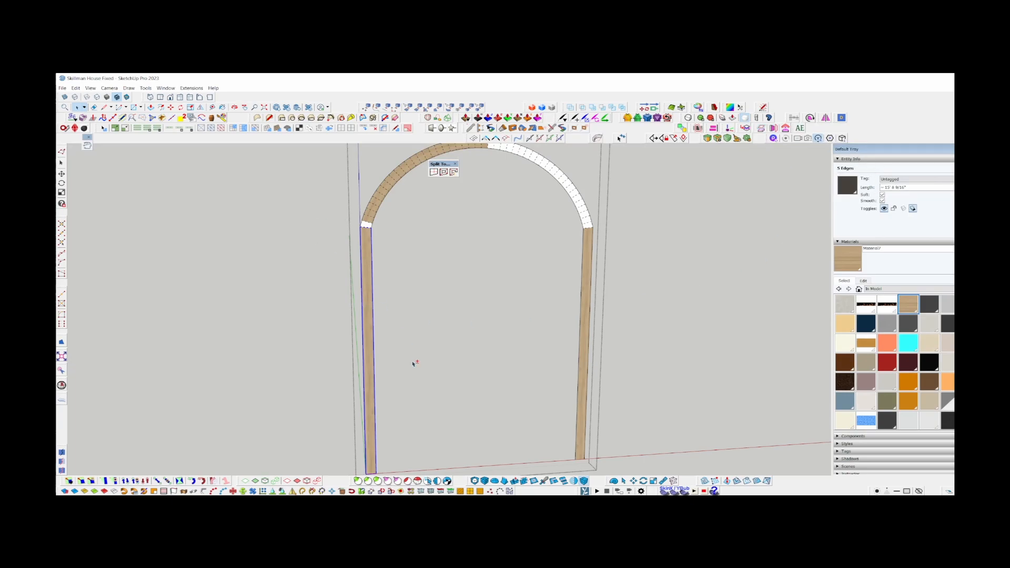
Show the trim's vertices with Vertex Tools and examine those of the left leg from its foot up to the arch joint.
scroll(368, 225, "up", 8)
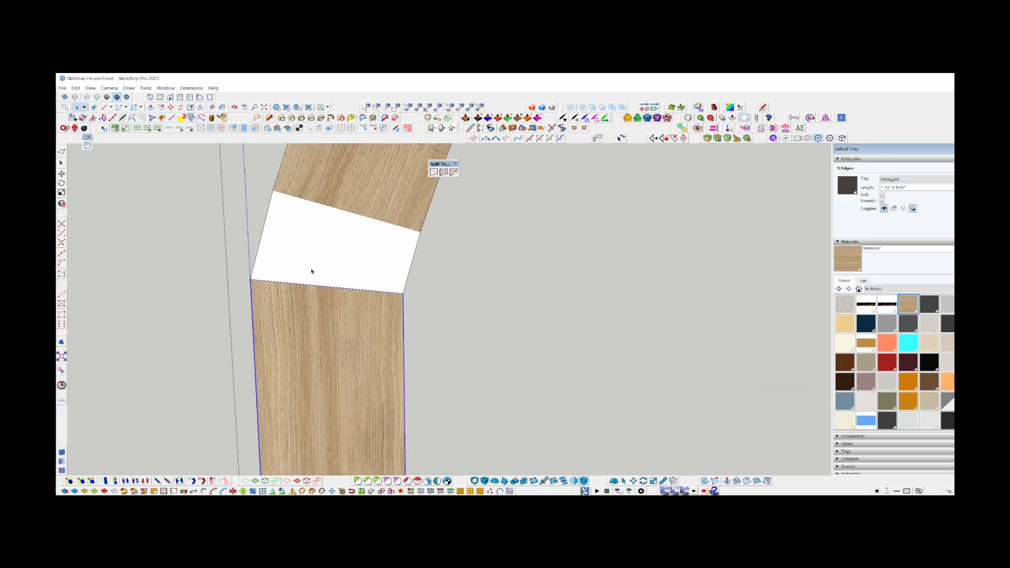
scroll(341, 242, "down", 3)
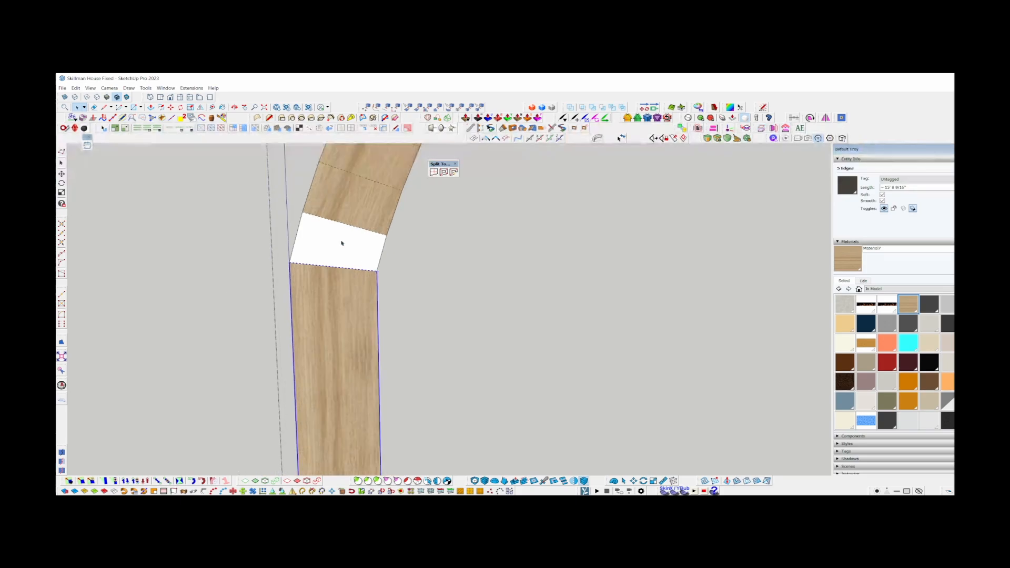
key("v")
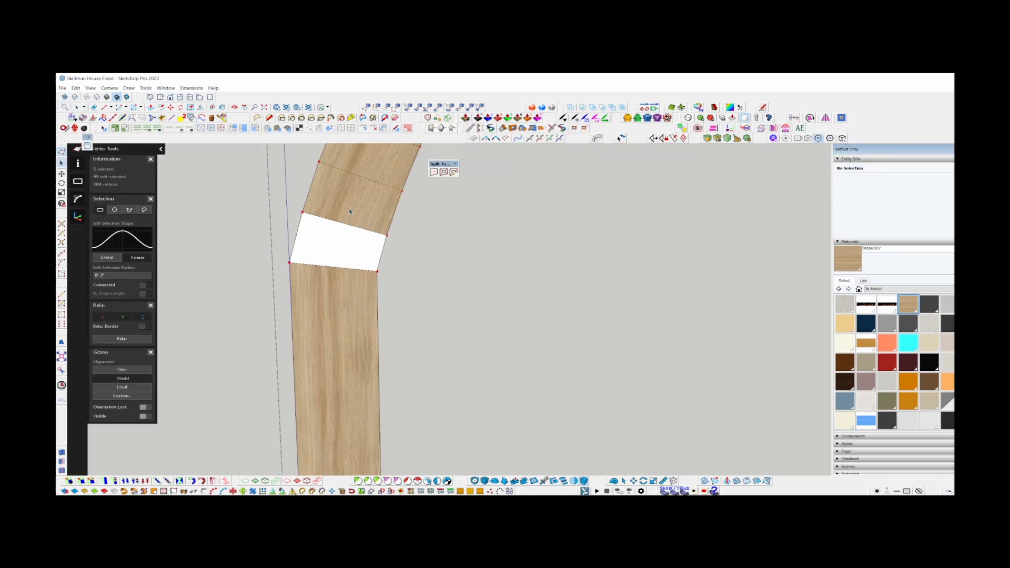
scroll(349, 189, "down", 7)
scroll(348, 190, "down", 2)
middle_click_drag(343, 400, 365, 266, "shift")
scroll(376, 404, "up", 3)
scroll(376, 404, "up", 4)
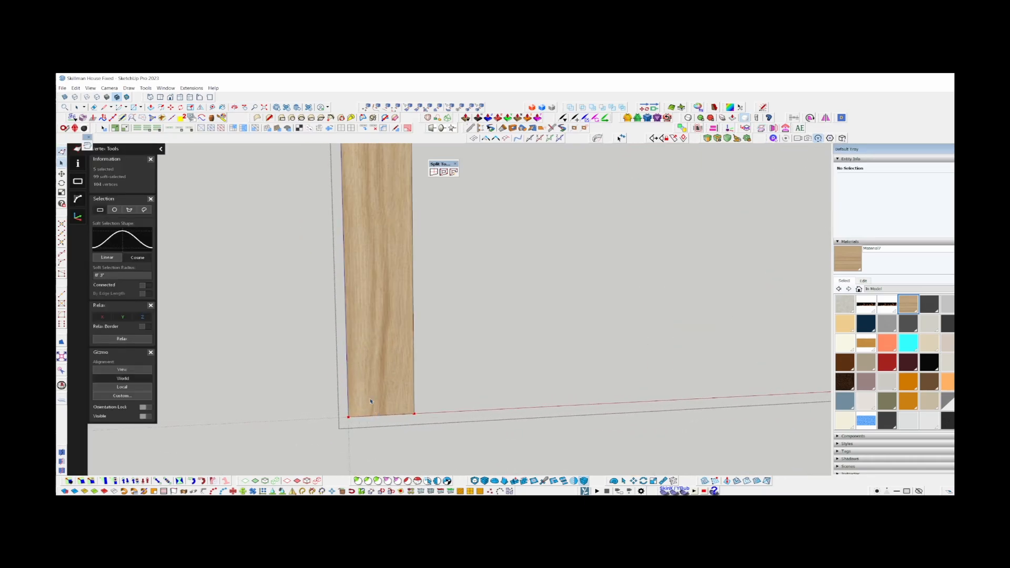
middle_click_drag(394, 187, 424, 401, "shift")
middle_click_drag(429, 262, 437, 468, "shift")
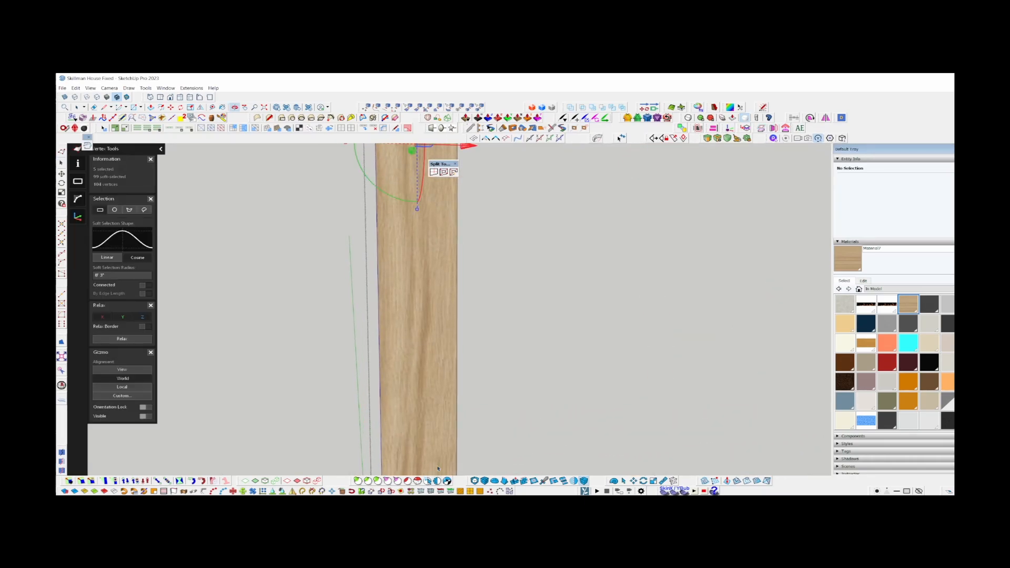
middle_click_drag(442, 198, 404, 463, "shift")
middle_click_drag(374, 226, 418, 463, "shift")
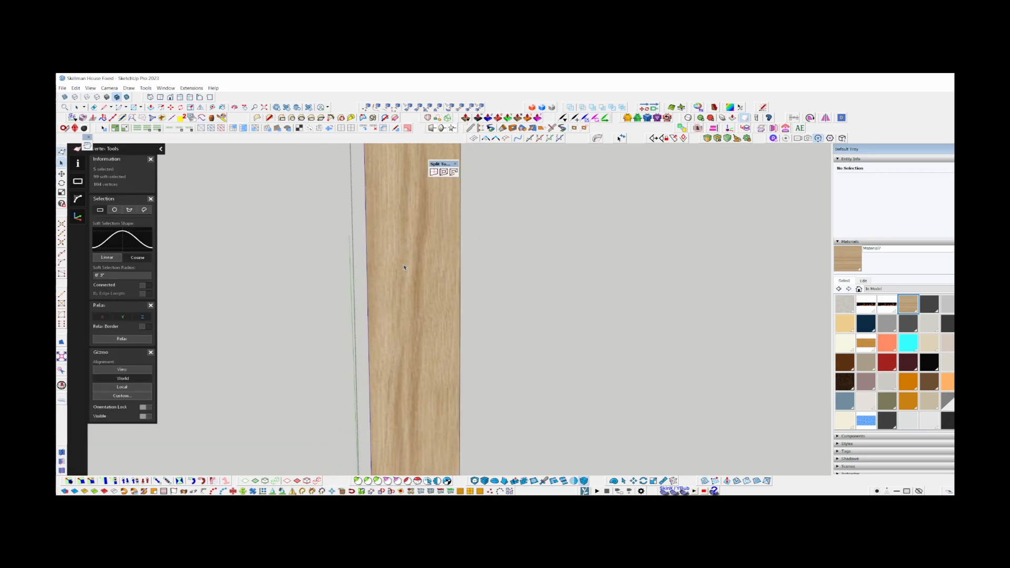
middle_click_drag(408, 266, 392, 410, "shift")
middle_click_drag(379, 217, 345, 295, "shift")
scroll(345, 295, "up", 1)
Select the two vertices at the left leg's upper corners and examine the inner corner up close.
left_click(290, 232)
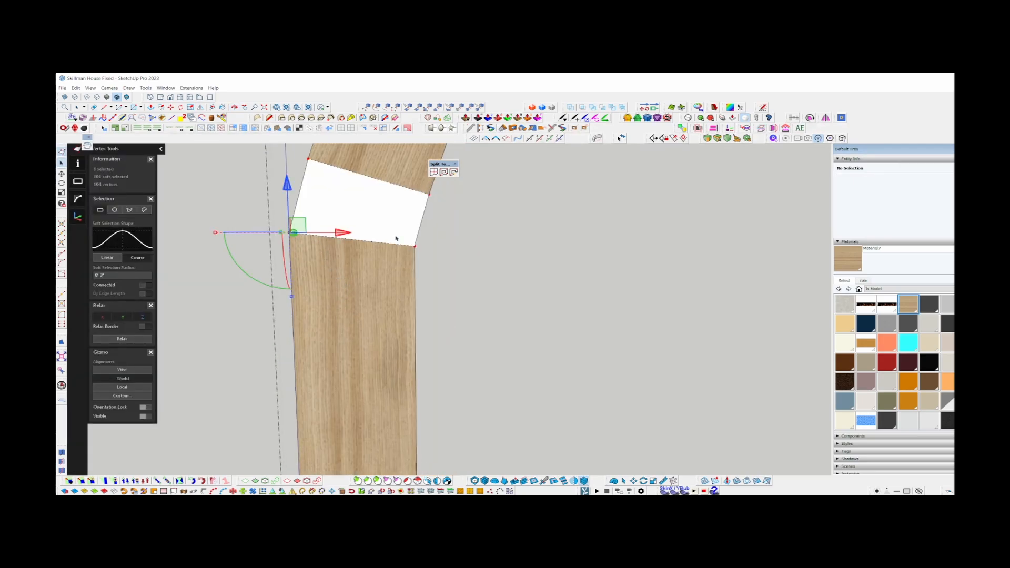
left_click(415, 245, "shift")
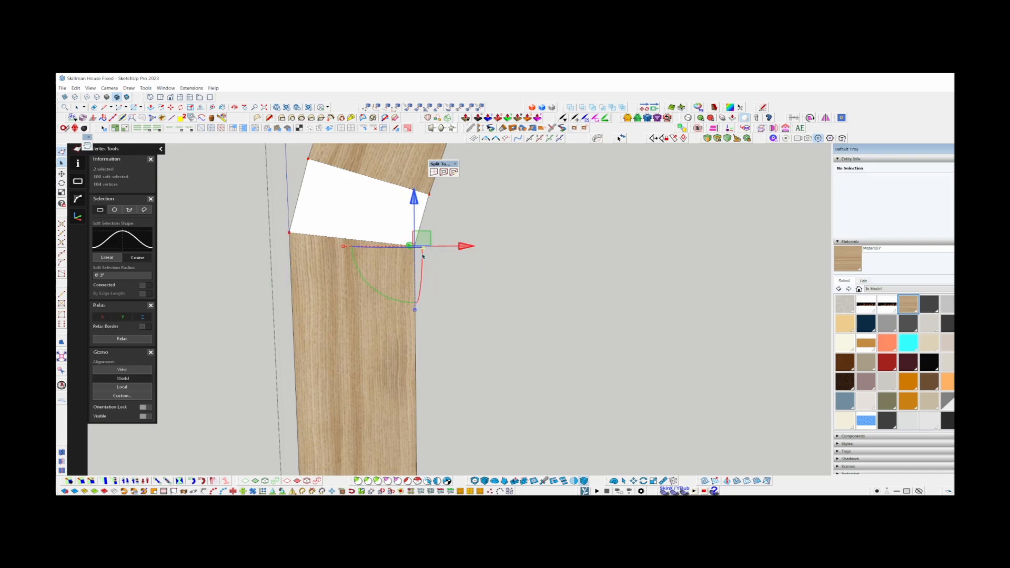
scroll(393, 243, "up", 3)
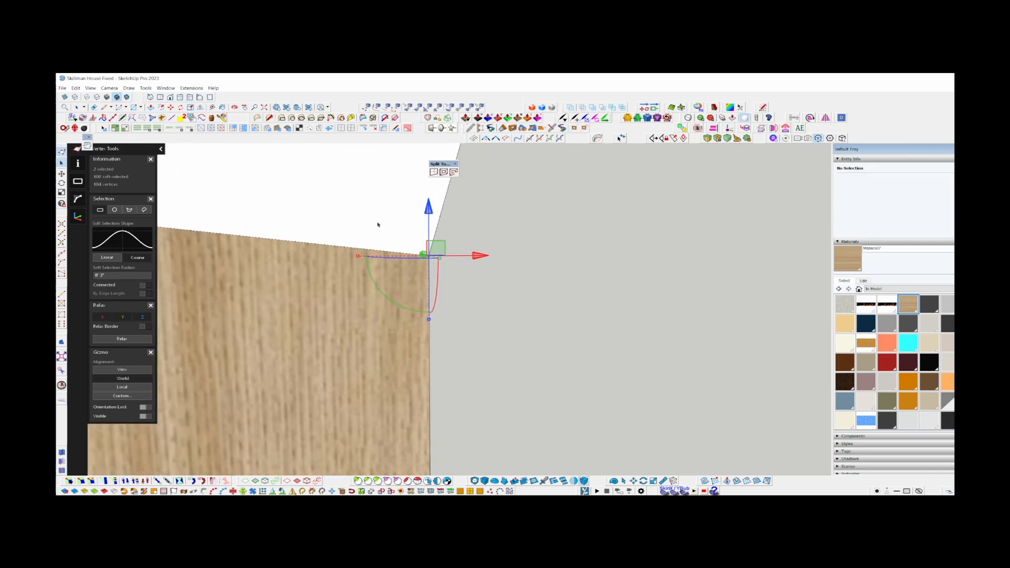
middle_click_drag(414, 256, 433, 258, "shift")
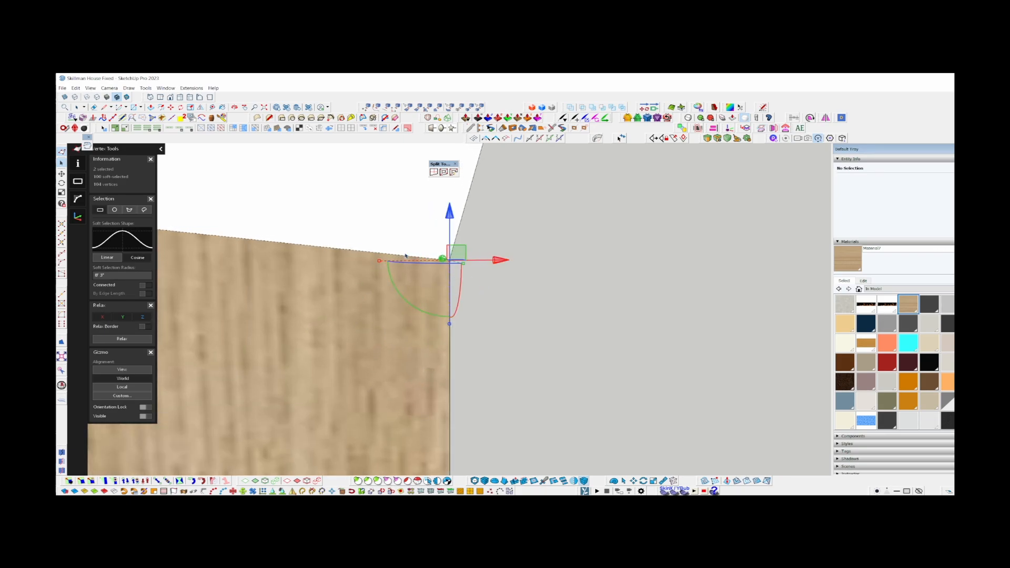
scroll(394, 242, "down", 3)
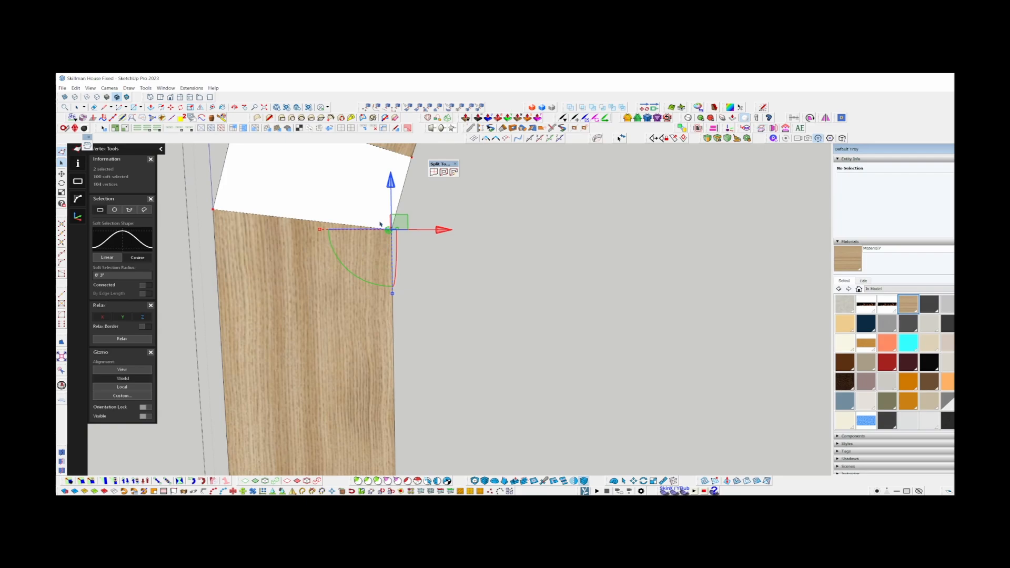
Try deleting the arch's inner edge and the blank face above the left leg, and undo the deletion.
key("space")
left_click(398, 217)
left_click(385, 222, "ctrl")
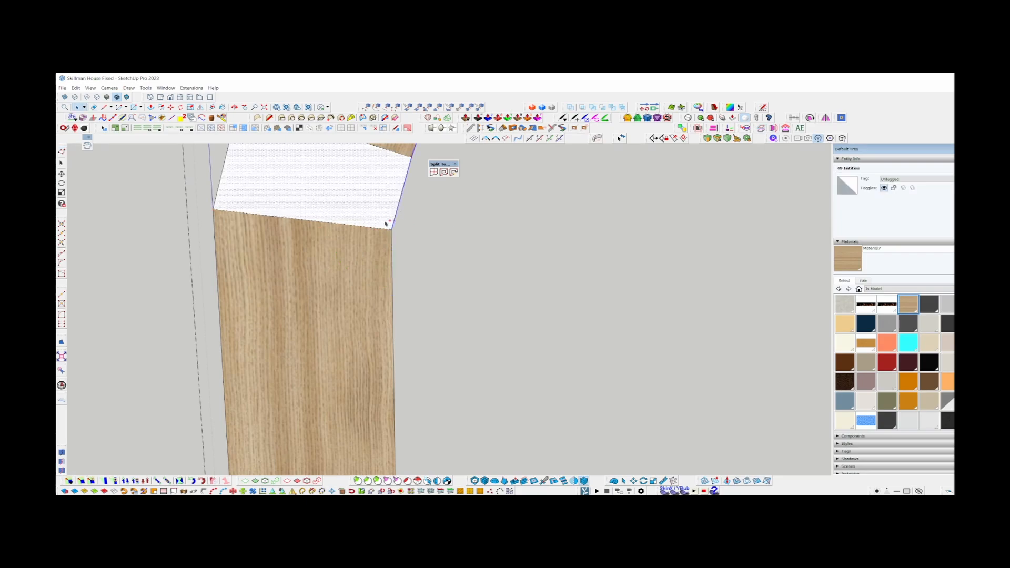
key("Delete")
scroll(370, 324, "down", 4)
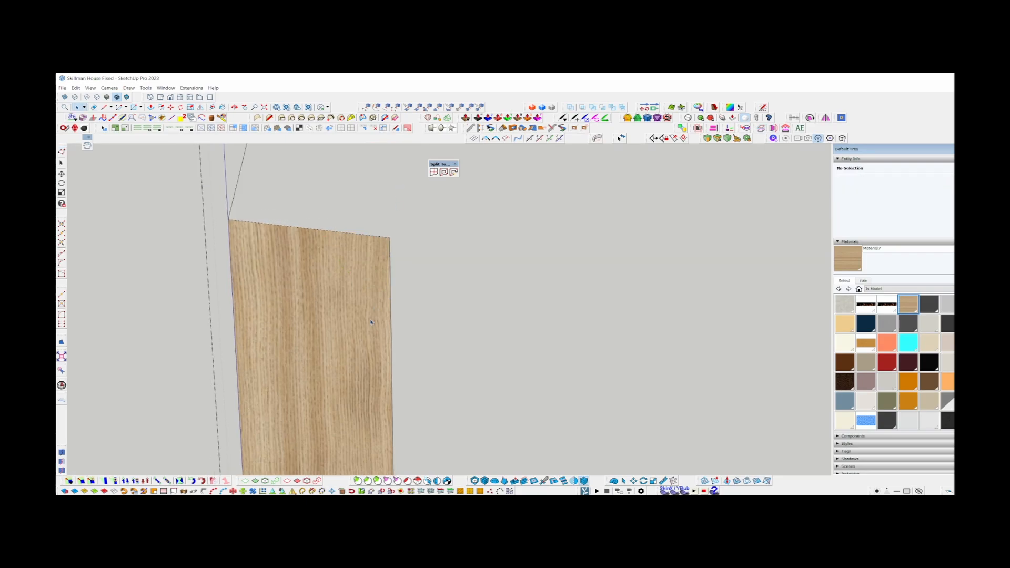
key("ctrl+z")
Unsoften all edges of the connected trim by setting the angle between normals to 0.0 degrees.
scroll(373, 226, "up", 1)
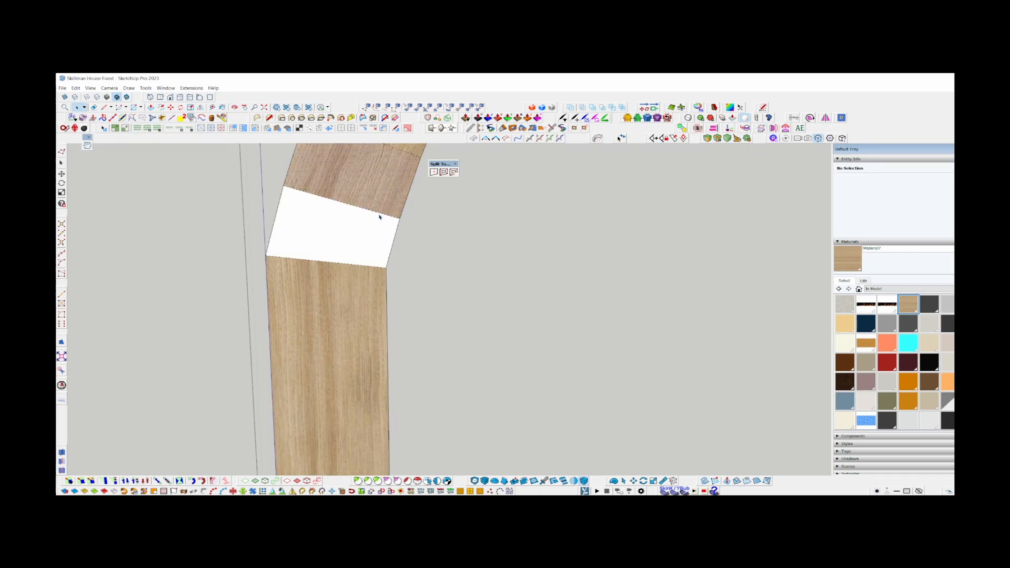
triple_click(379, 216)
scroll(873, 447, "down", 2)
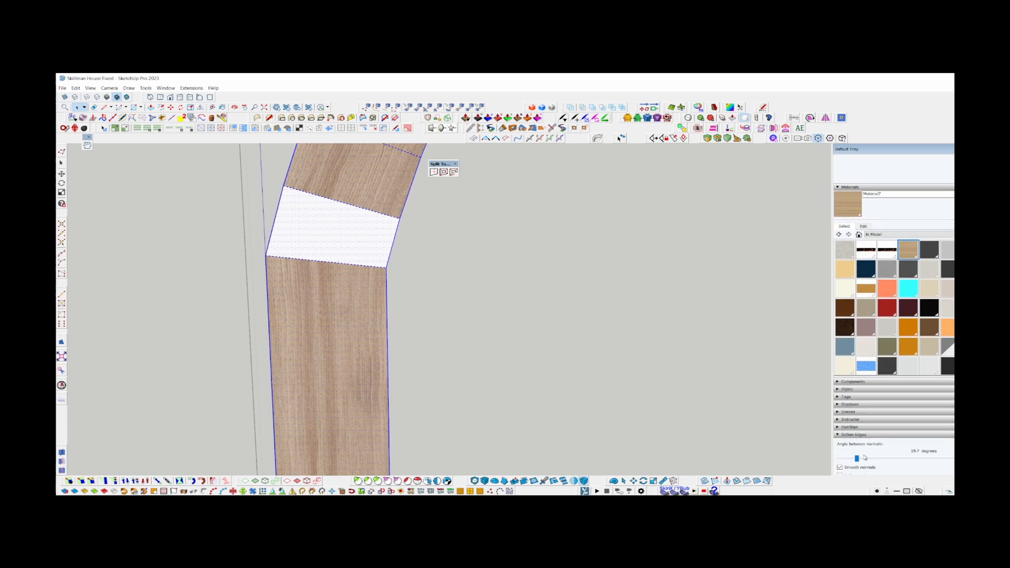
left_click_drag(857, 458, 802, 459)
Try deleting the arch's inner curve beside the left leg joint, and undo the deletion.
scroll(388, 259, "up", 3)
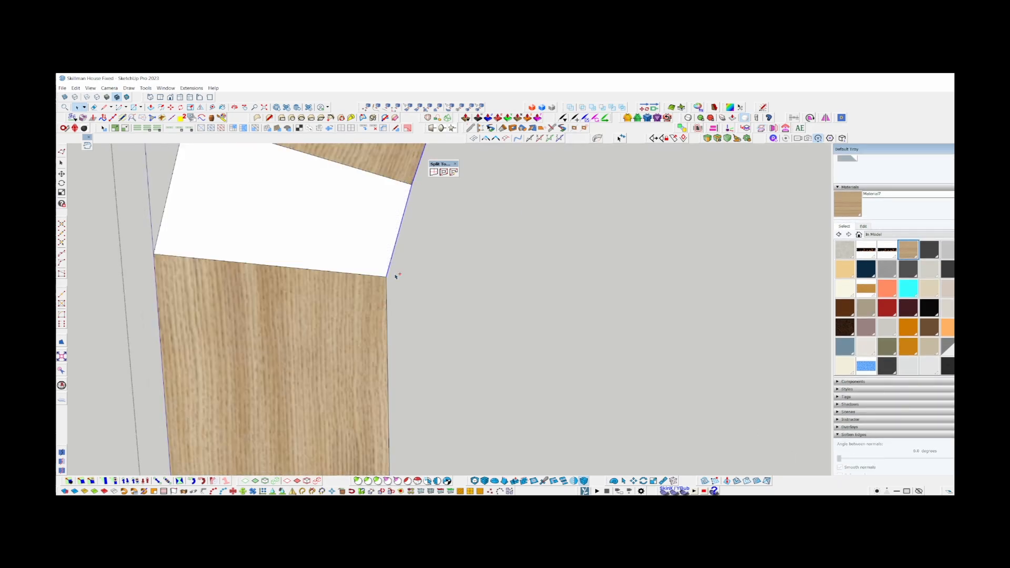
key("Delete")
key("l")
scroll(358, 341, "down", 2)
scroll(358, 341, "down", 1)
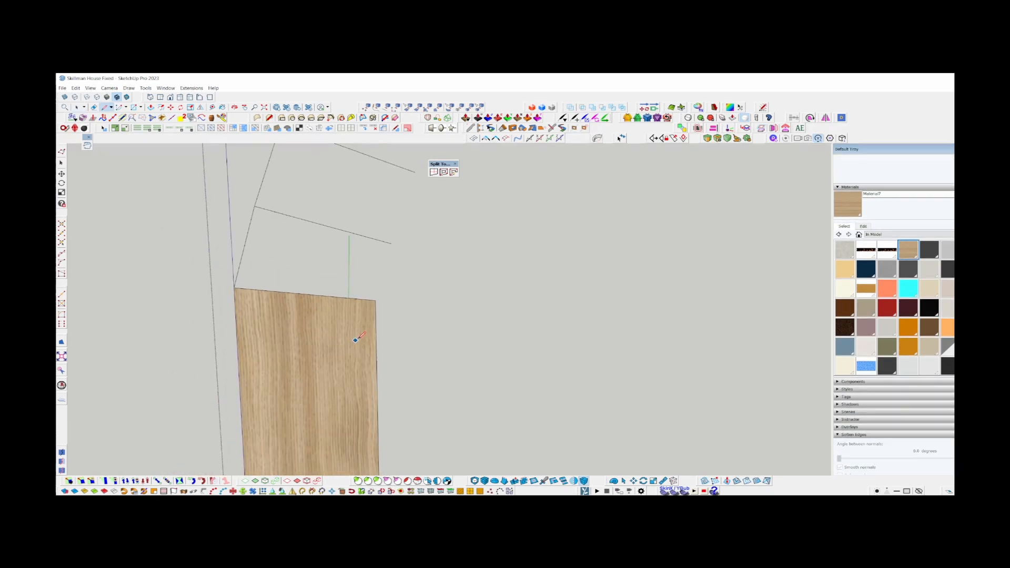
key("ctrl+z")
Explode the arch's inner and outer curves into separate edge segments.
right_click(384, 270)
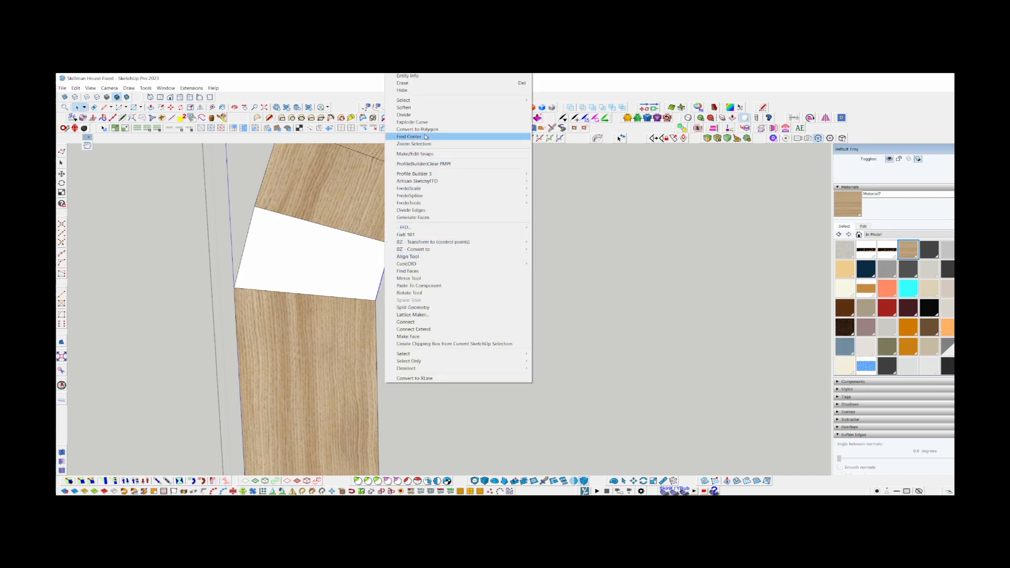
left_click(425, 123)
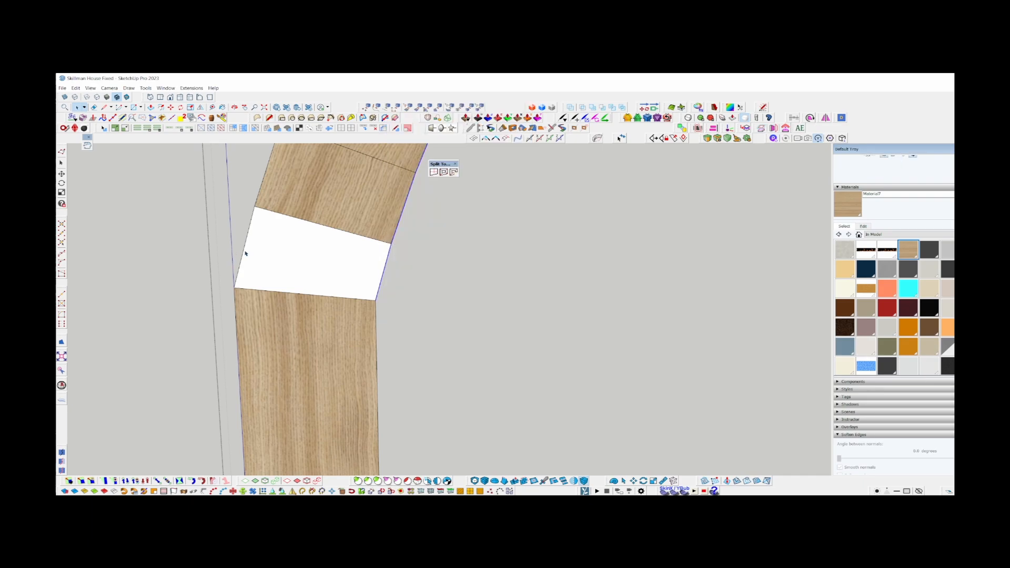
right_click(244, 254)
left_click(288, 123)
Delete the blank face's inner edge and redraw it as a line from the arch's inner corner to the left leg's.
left_click(380, 286)
key("Delete")
key("l")
left_click(349, 297)
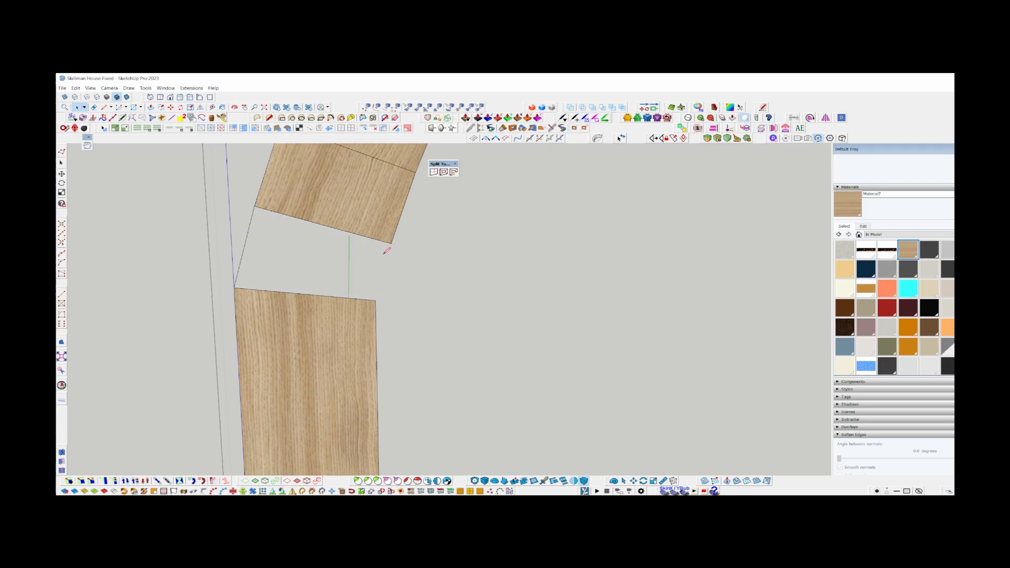
key("l")
left_click(393, 242)
left_click(375, 300)
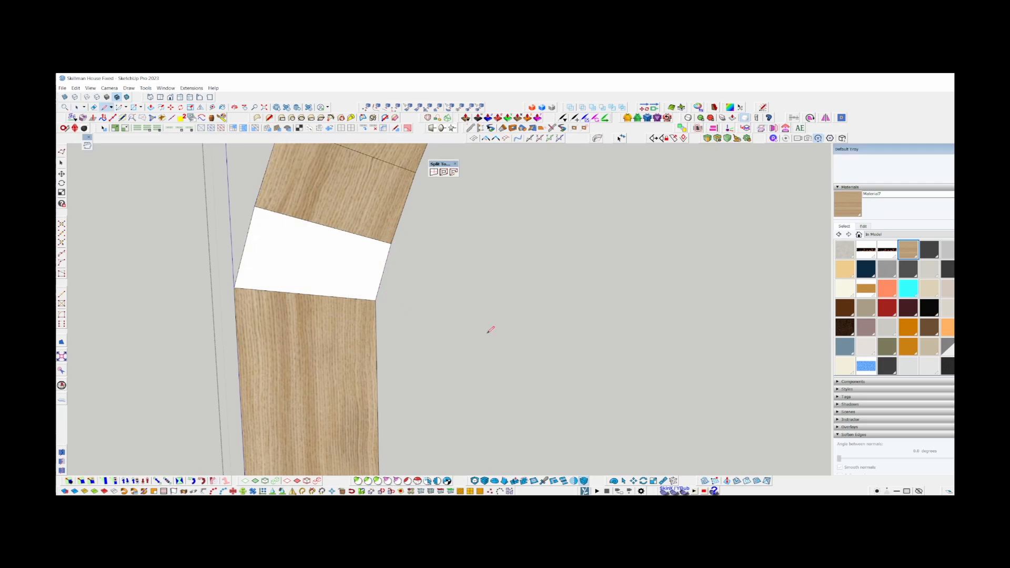
Soften all edges of the connected trim with Soften coplanar enabled and an angle between normals of 14.7 degrees.
scroll(332, 184, "down", 3)
key("b")
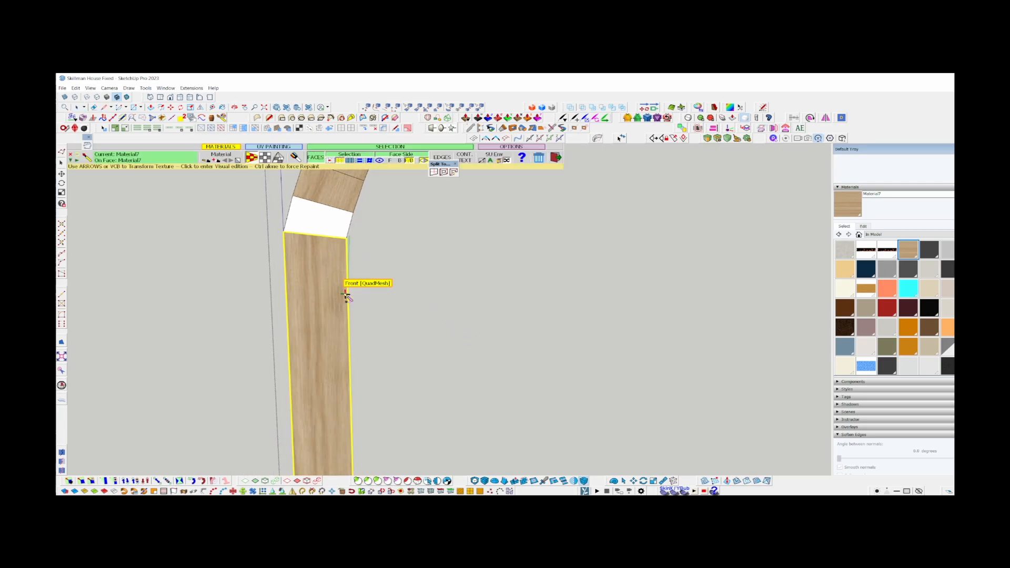
key("space")
triple_click(326, 275)
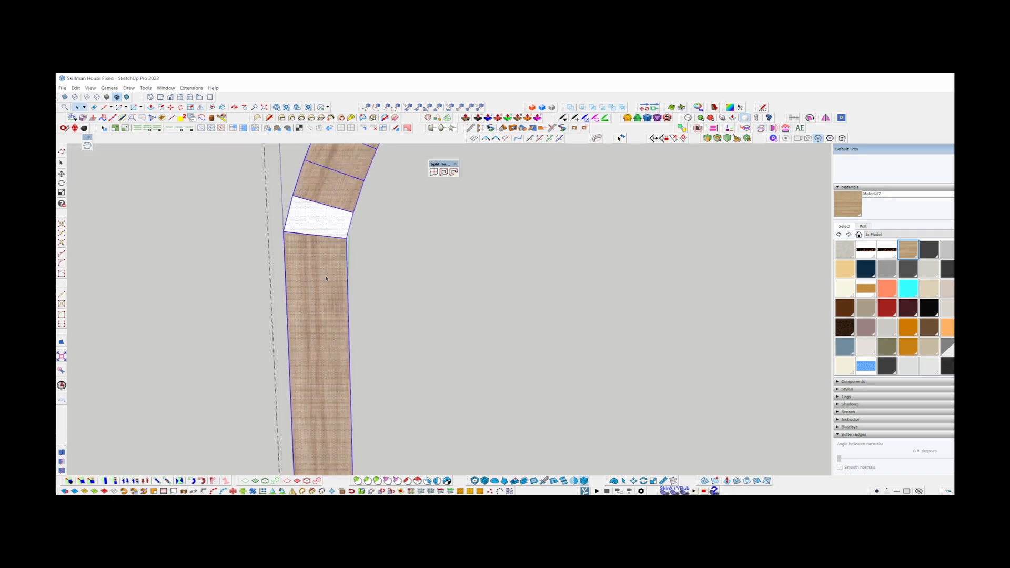
scroll(928, 475, "down", 1)
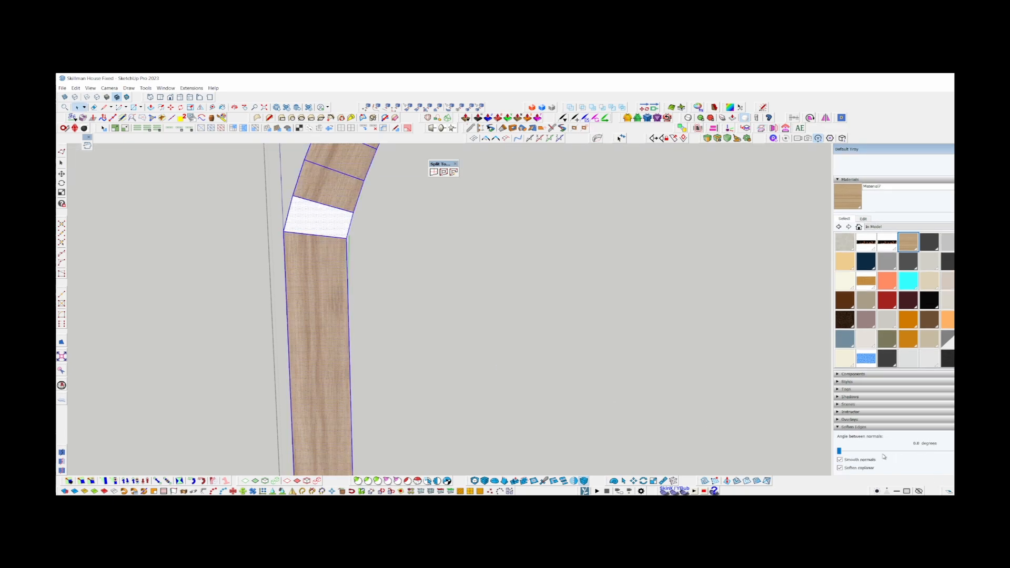
left_click(839, 468)
left_click_drag(839, 451, 853, 452)
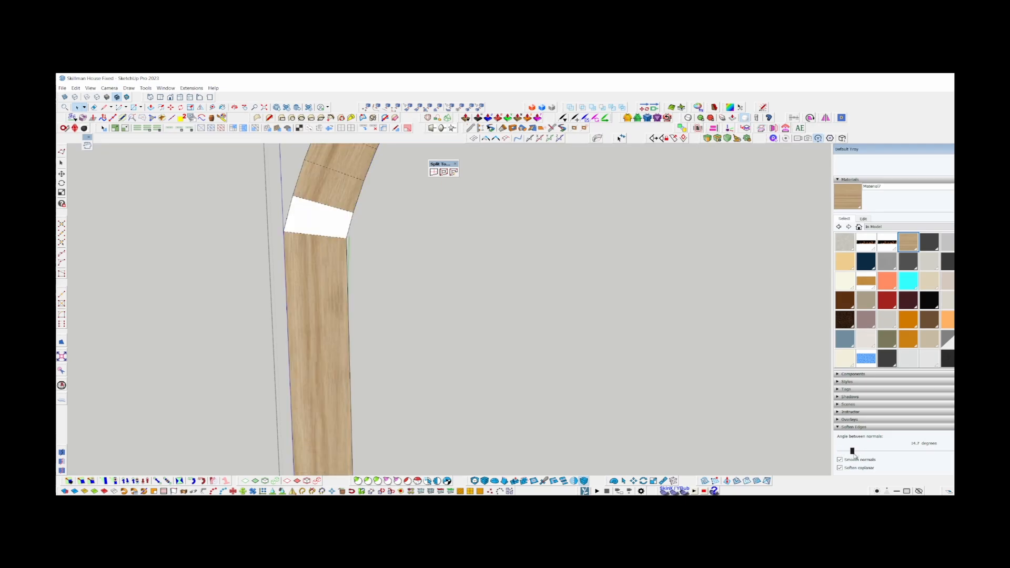
middle_click(336, 241)
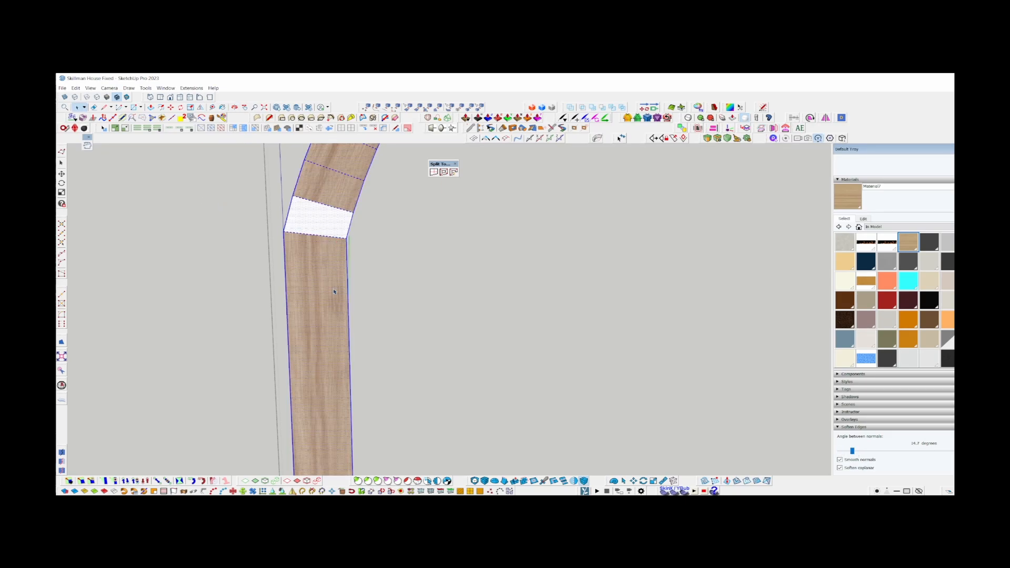
Activate ThruPaint and examine its QuadMesh face detection on the legs and the arch around the left joint.
key("b")
scroll(323, 284, "down", 5)
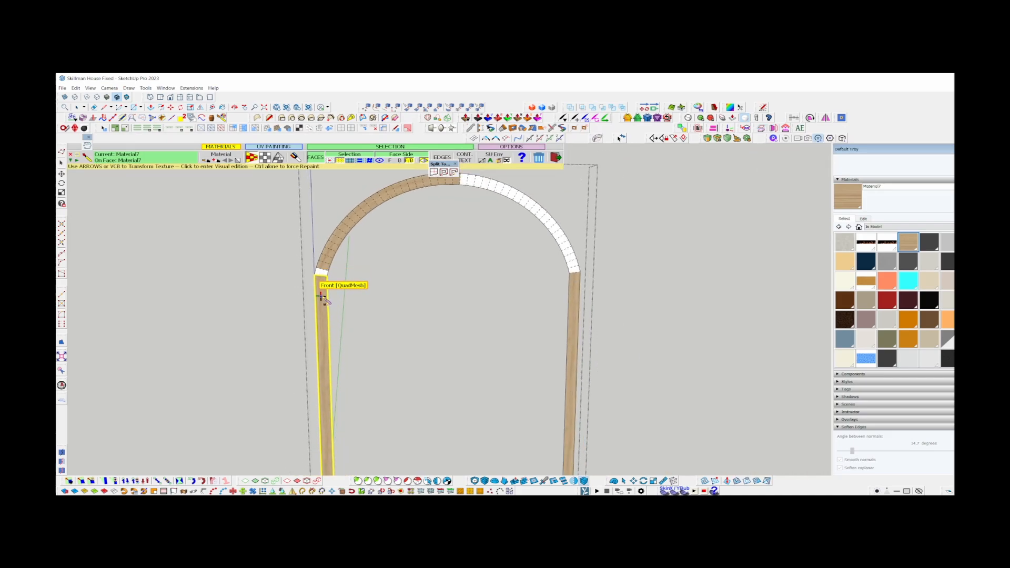
scroll(322, 286, "up", 5)
key("space")
key("b")
scroll(323, 302, "down", 4)
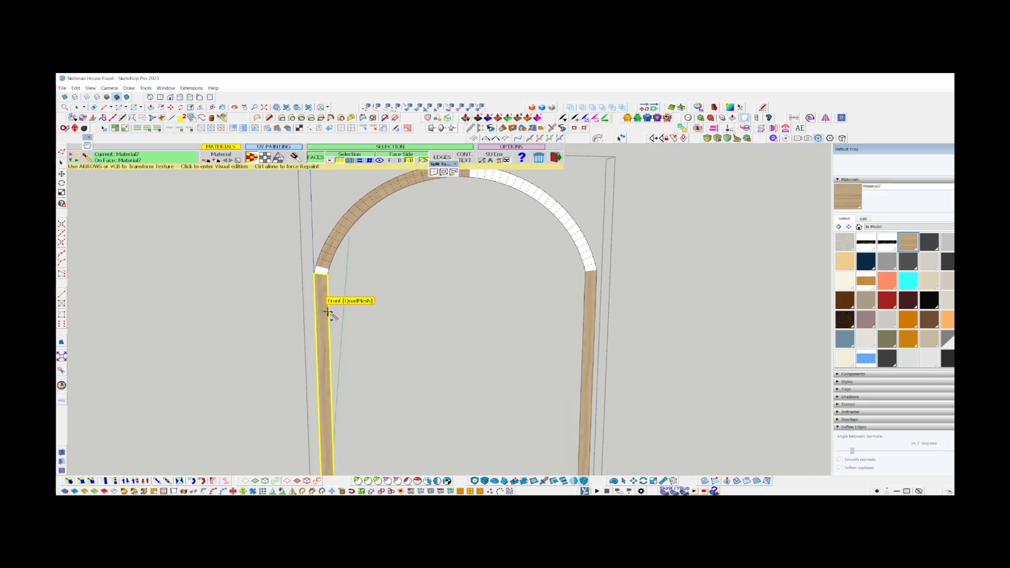
key("ctrl")
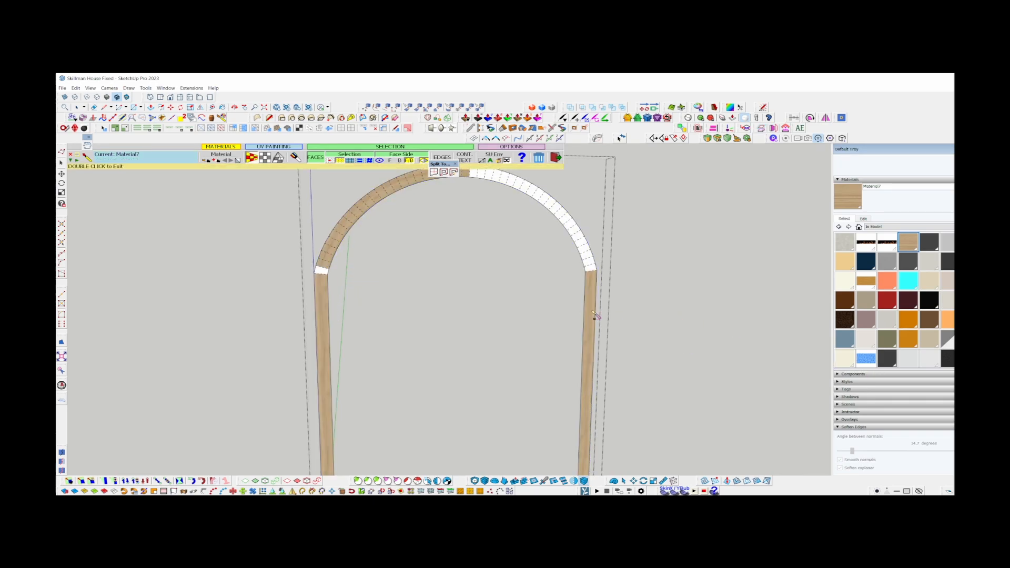
scroll(579, 297, "up", 4)
scroll(579, 217, "down", 2)
key("Tab")
mouse_move(584, 207)
middle_mouse_down("shift")
mouse_move(764, 302)
mouse_move(585, 206)
middle_mouse_up("shift")
scroll(584, 206, "down", 1)
middle_click_drag(154, 239, 279, 344, "shift")
scroll(283, 345, "up", 3)
scroll(297, 341, "up", 2)
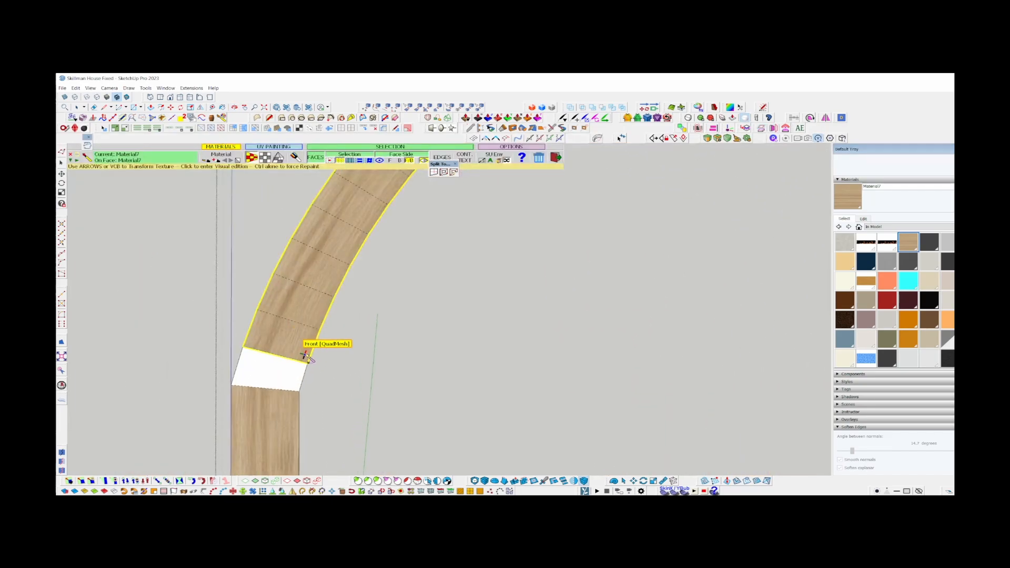
Paint the left leg and arch with the wood material using QuadMesh mapping, so the blank joint face is covered.
key("ctrl")
left_click(310, 350)
scroll(288, 348, "up", 2)
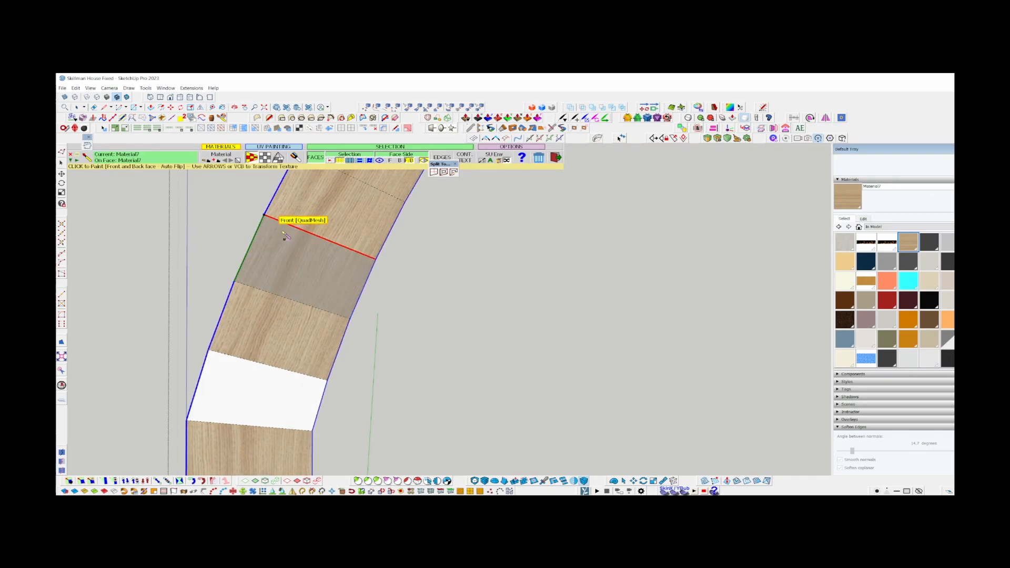
scroll(284, 228, "down", 3)
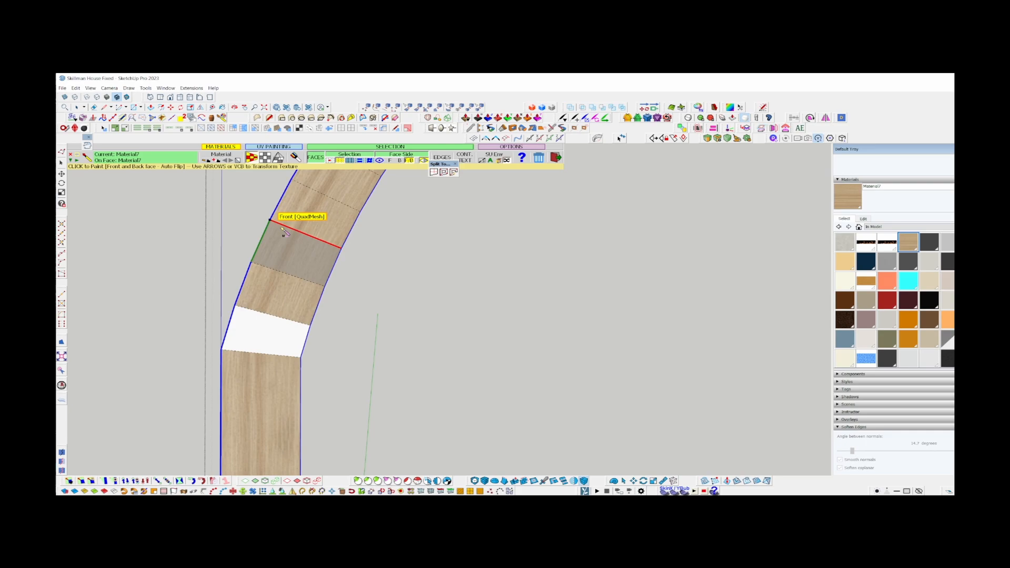
left_click(297, 395)
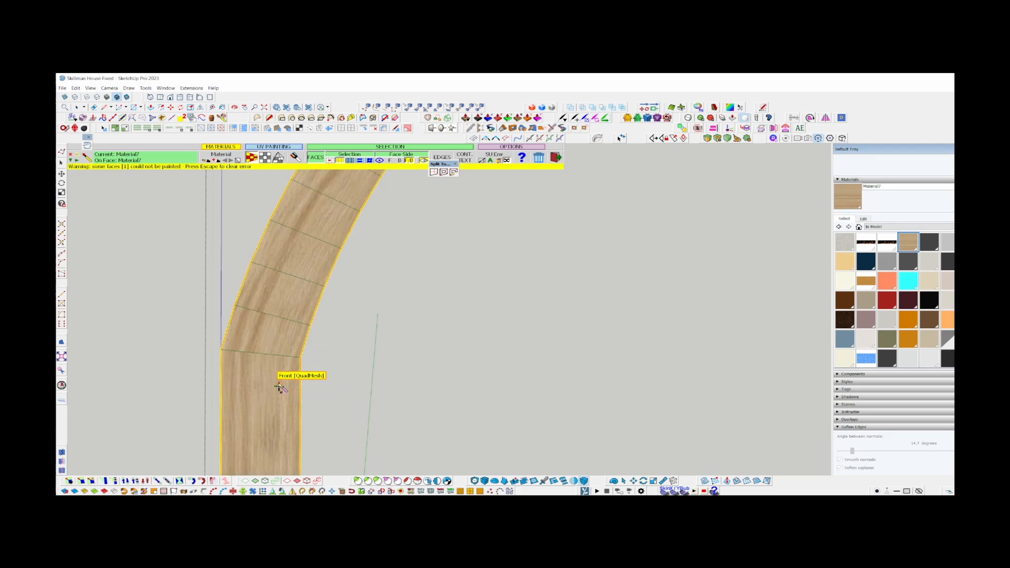
Select the edge joining the left leg and arch, and extend the selection to its full edge ring with QuadFace Tools.
scroll(280, 388, "up", 5)
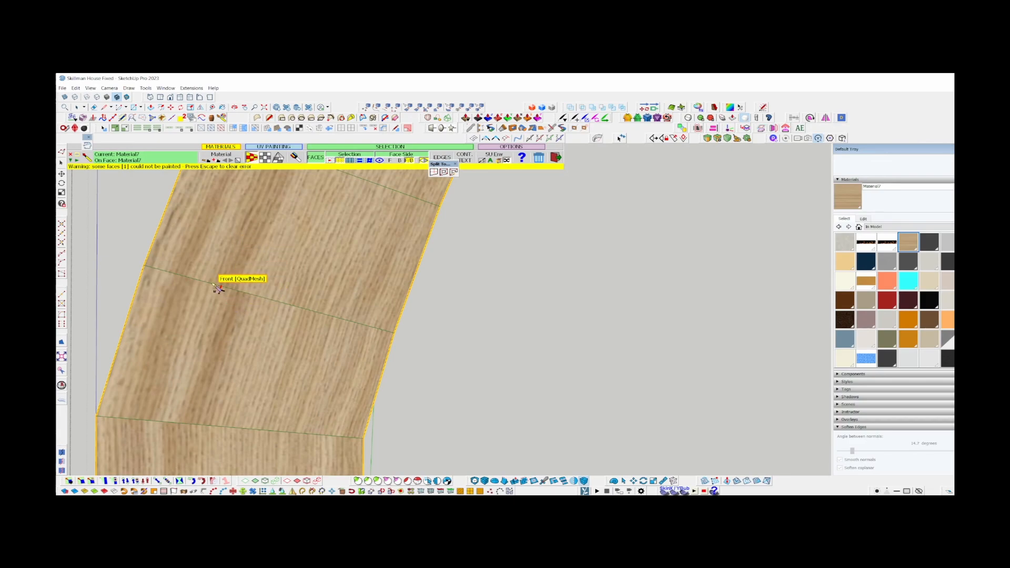
scroll(247, 232, "down", 5)
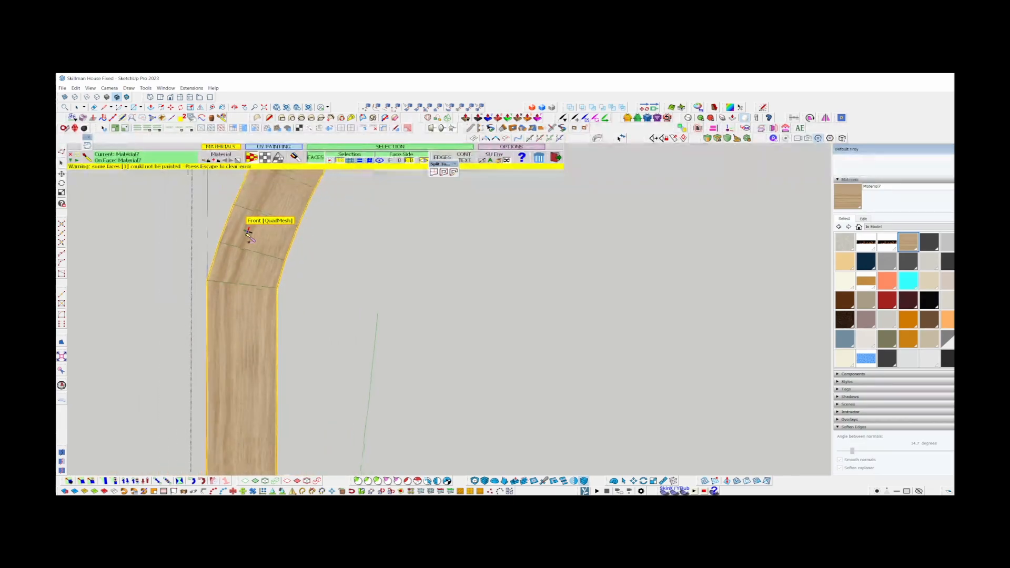
key("space")
scroll(243, 273, "up", 5)
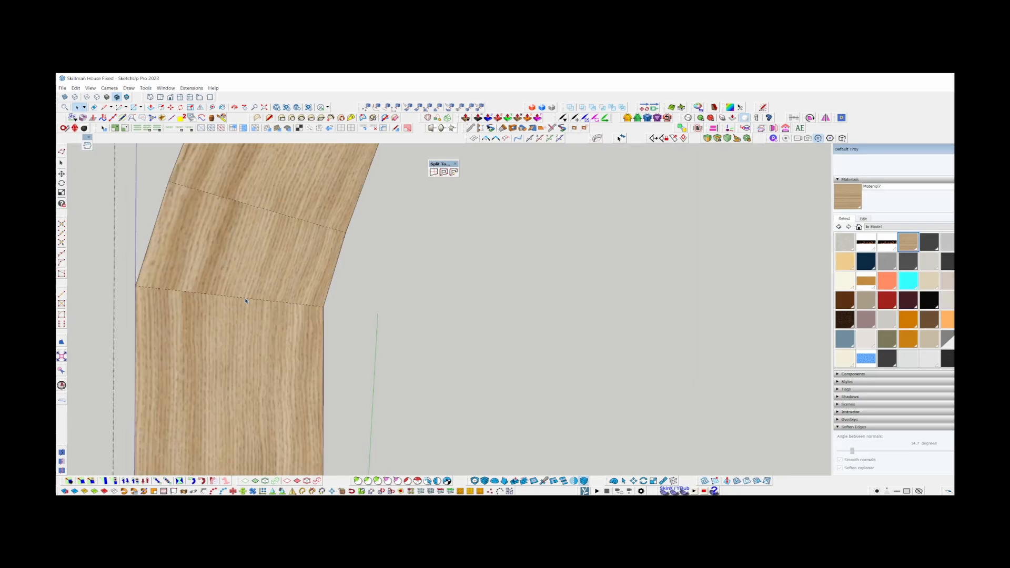
left_click(245, 299)
left_click_drag(97, 126, 407, 194)
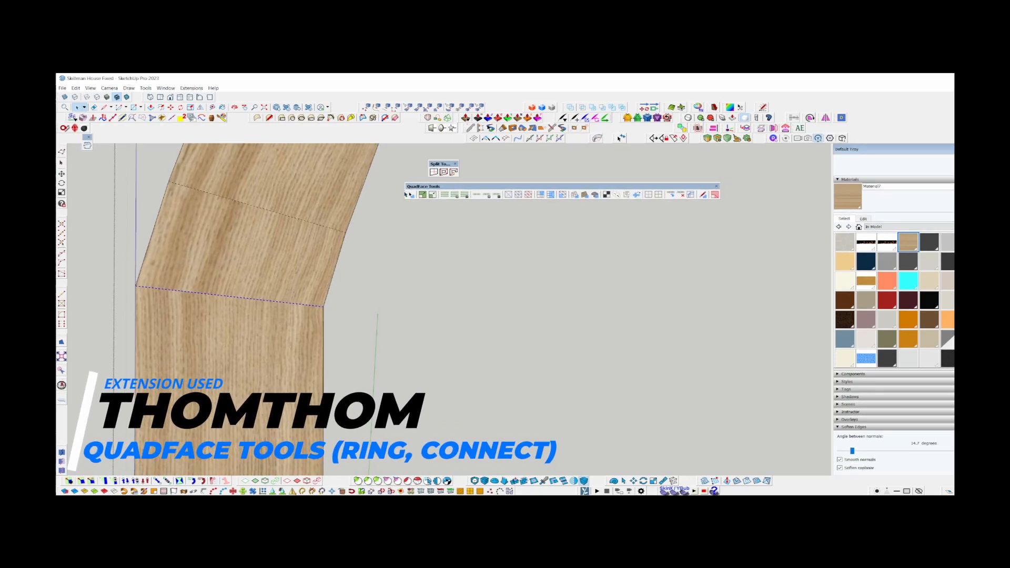
left_click(446, 196)
scroll(245, 284, "down", 3)
scroll(245, 282, "down", 5)
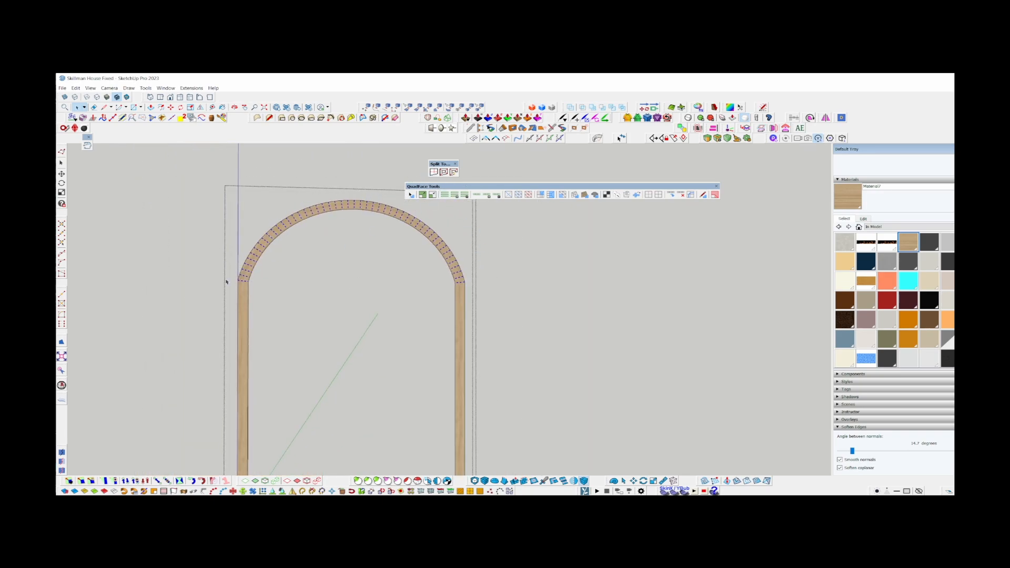
Examine the selected edge ring at the feet of both legs and along the arch.
scroll(460, 284, "down", 3)
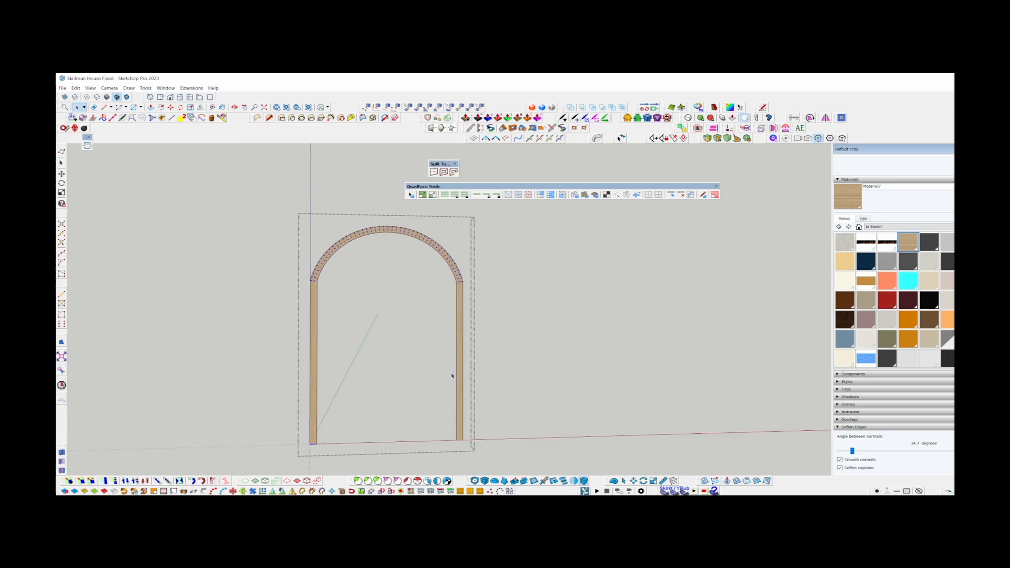
scroll(392, 313, "up", 3)
scroll(263, 208, "down", 3)
scroll(249, 376, "up", 4)
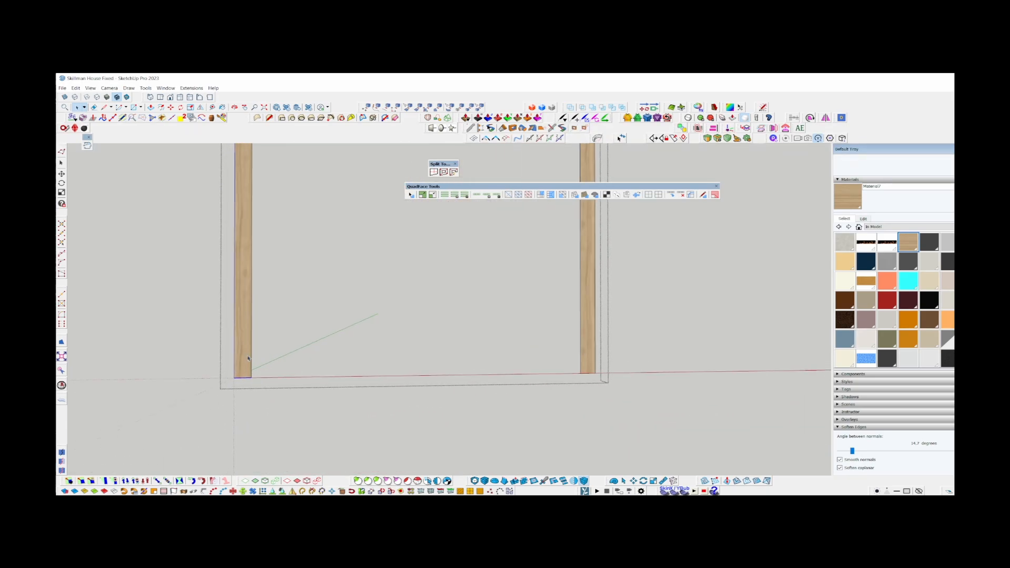
middle_click_drag(249, 358, 508, 438)
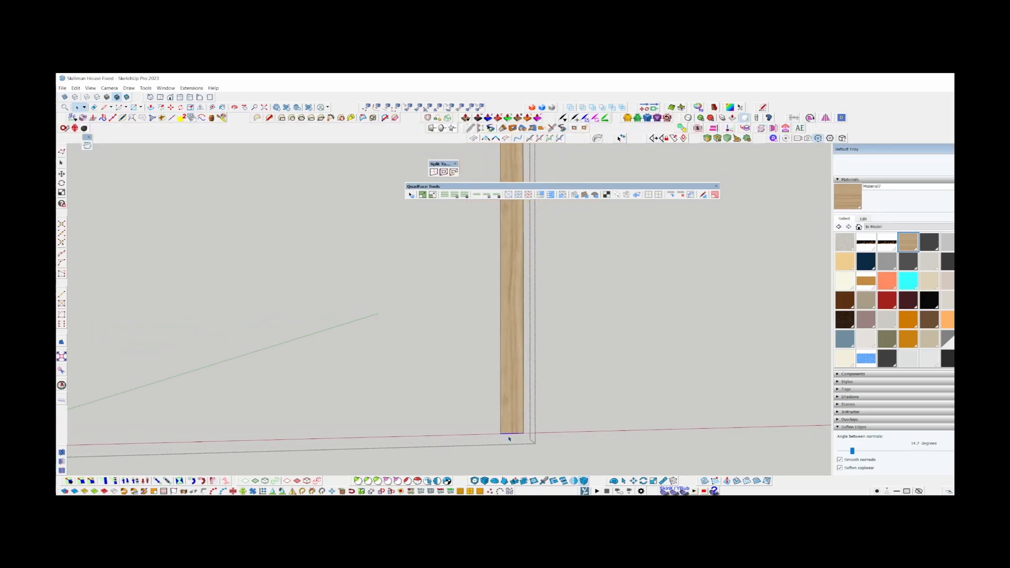
scroll(508, 438, "down", 3)
middle_click_drag(537, 226, 557, 401, "shift")
scroll(353, 347, "up", 3)
middle_click_drag(131, 300, 189, 279, "shift")
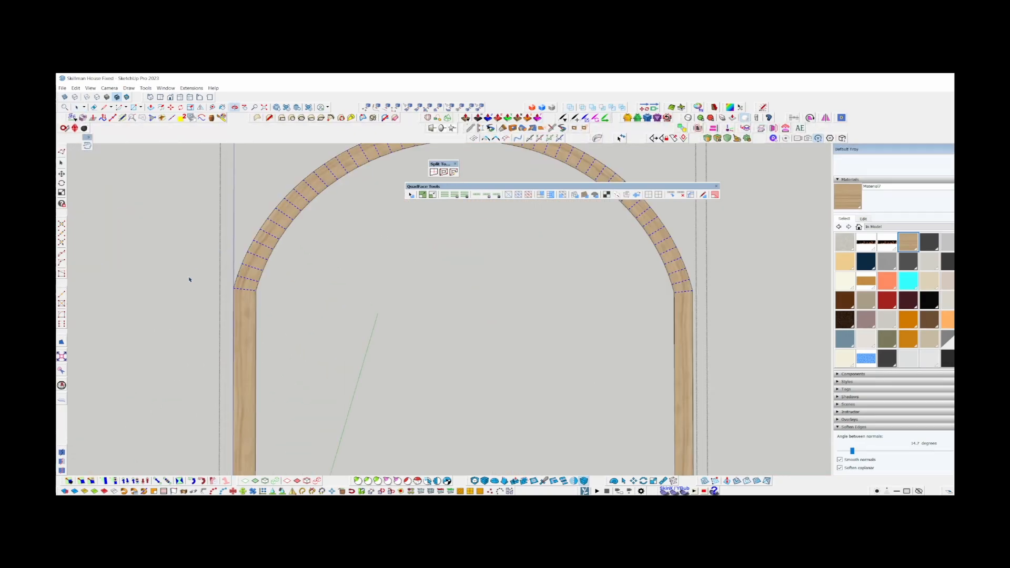
scroll(189, 279, "up", 2)
scroll(310, 364, "up", 2)
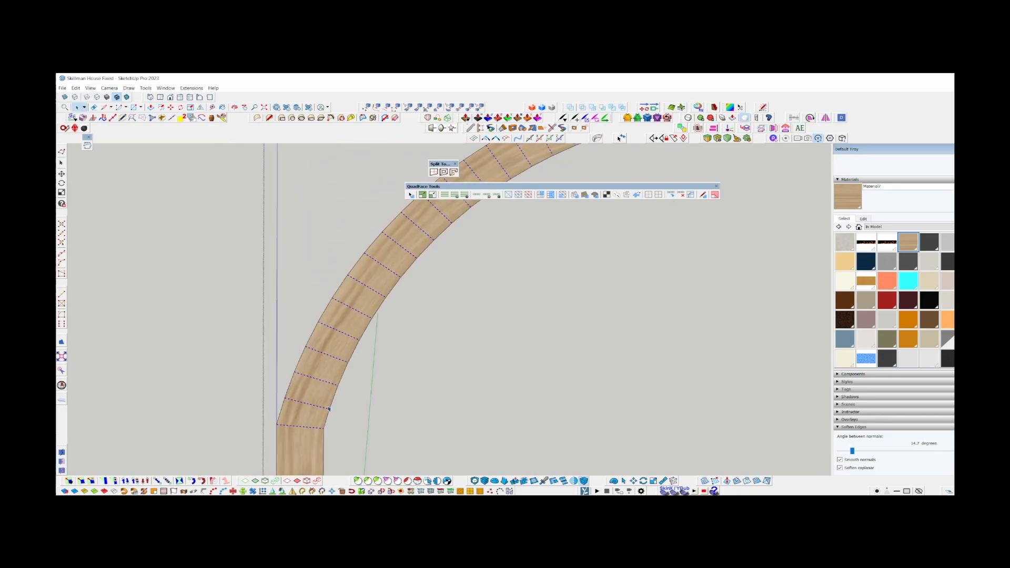
Insert three lengthwise edge loops through the selected ring along the legs and arch with QuadFace Tools.
left_click(691, 193)
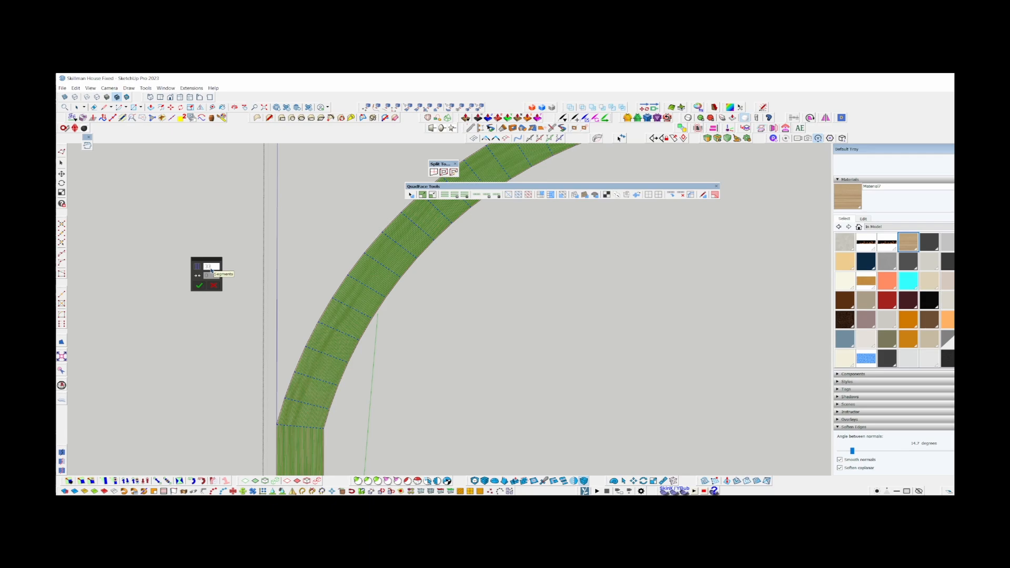
key("BackSpace")
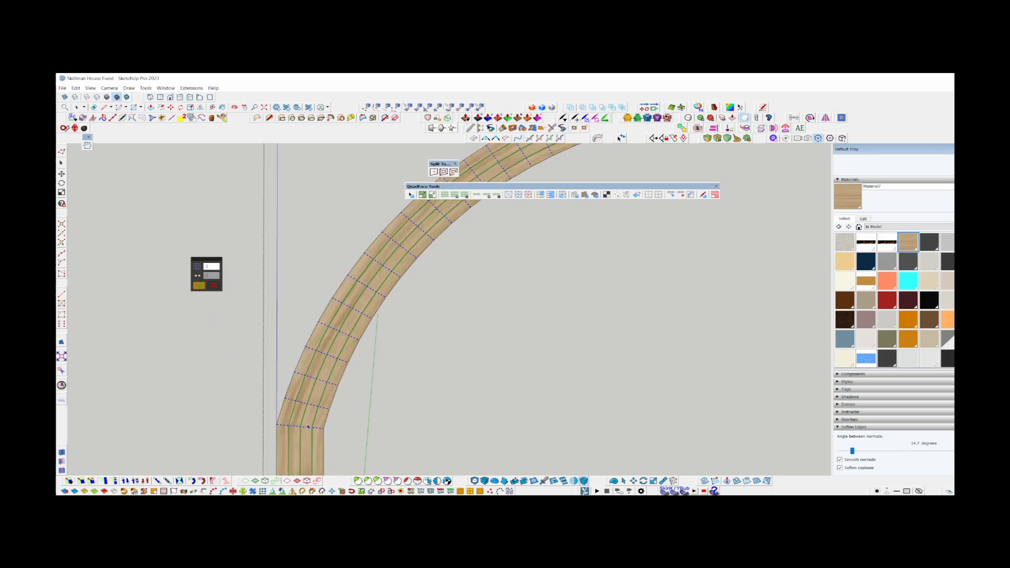
scroll(308, 427, "up", 4)
middle_click_drag(308, 427, 254, 301, "shift")
scroll(253, 302, "down", 4)
scroll(273, 296, "up", 4)
Soften all edges of the subdivided trim with an angle between normals of 15.7 degrees.
double_click(264, 317)
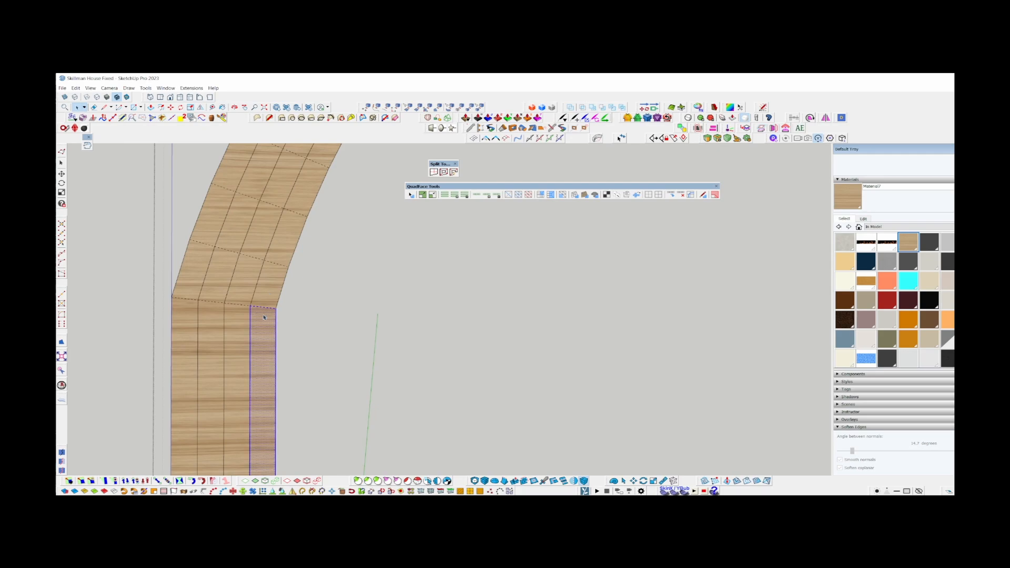
triple_click(264, 317)
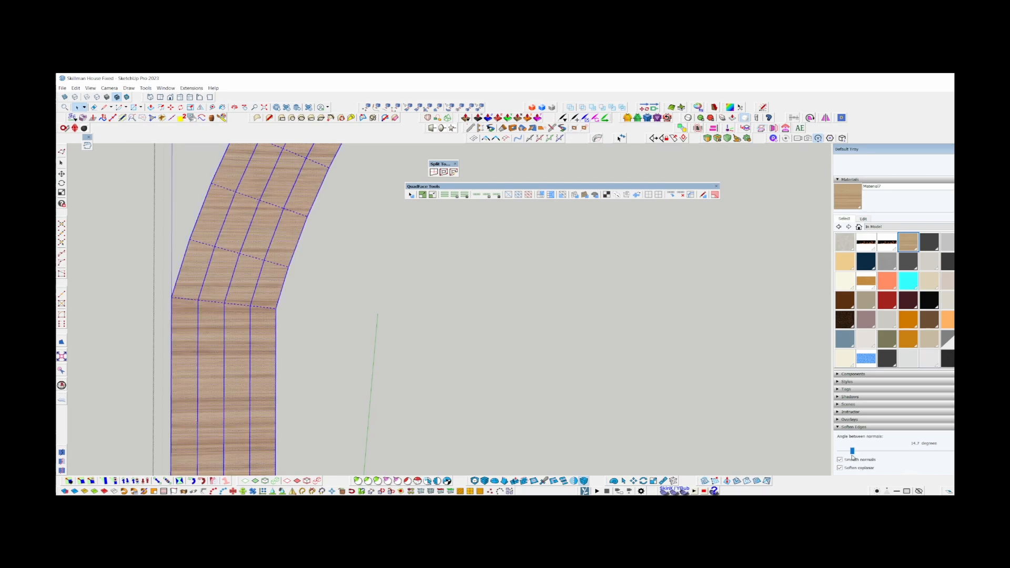
left_click(861, 449)
Repaint the subdivided trim from the left leg's inner strip with ThruPaint so the grain runs along its length, and examine the arch.
left_click(247, 352)
scroll(251, 351, "up", 2)
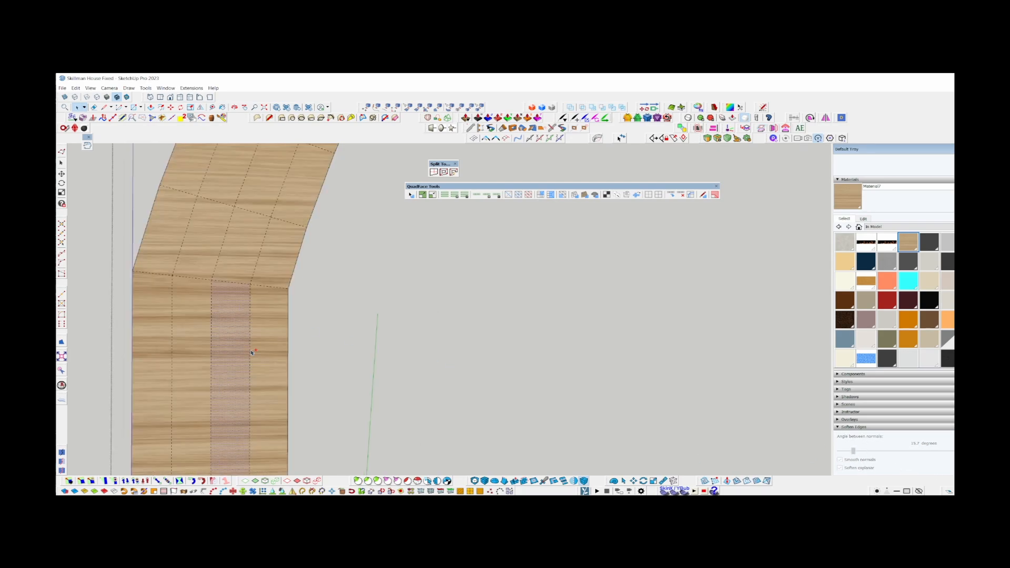
key("b")
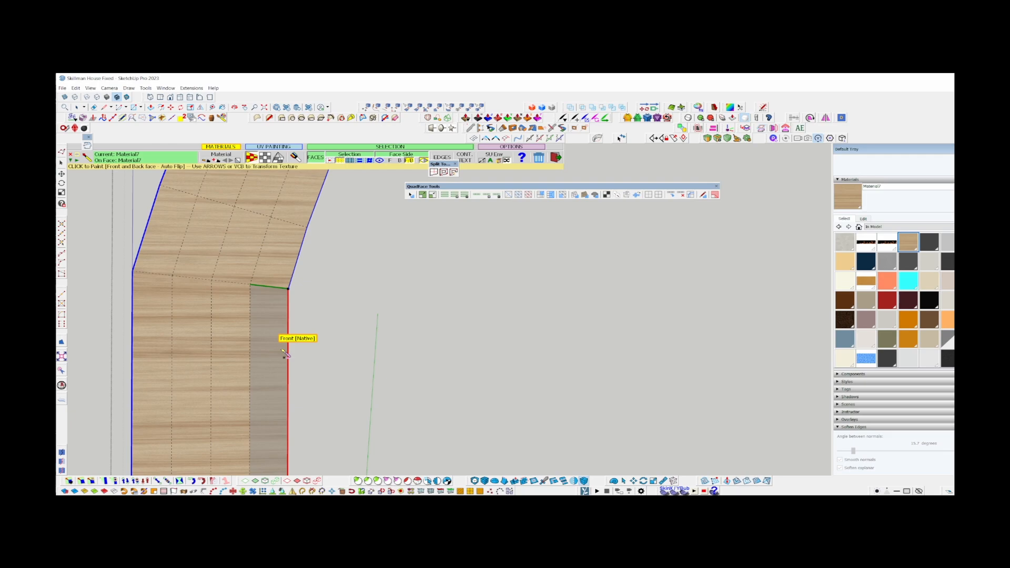
left_click(284, 354)
middle_click_drag(258, 228, 317, 276)
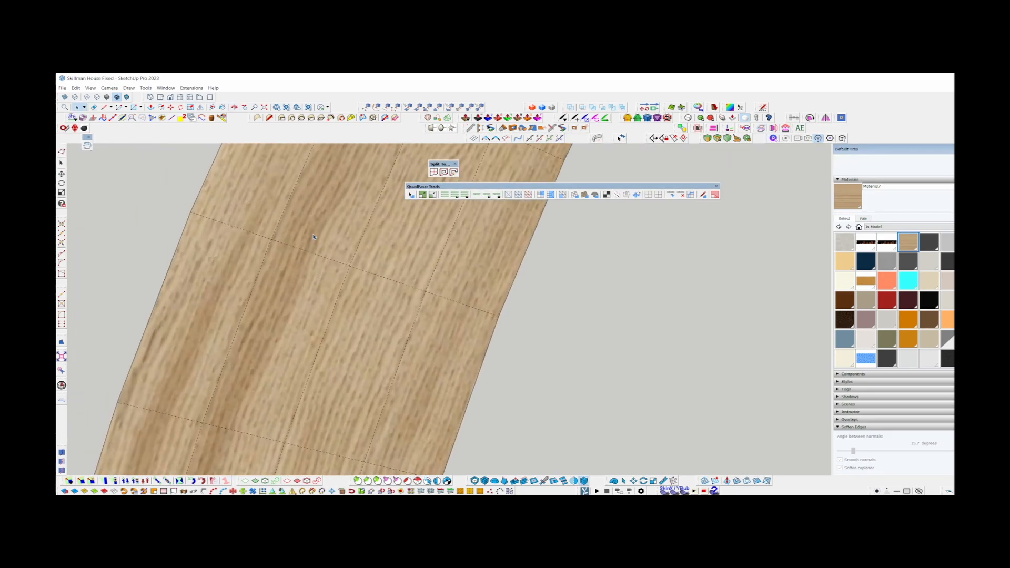
Examine how the wood grain flows along the arch and across its joint with the left leg.
scroll(298, 248, "down", 6)
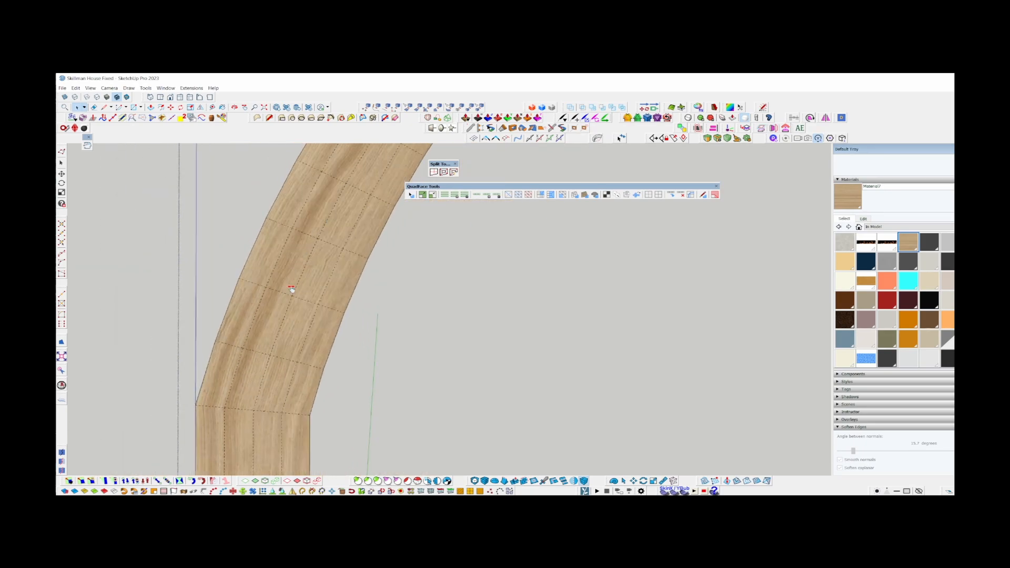
key("space")
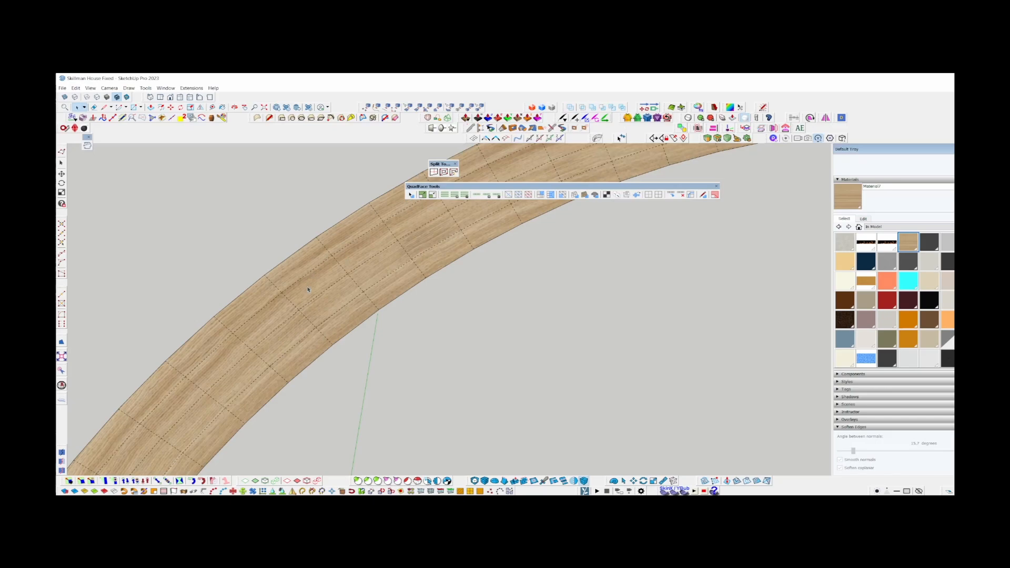
middle_click_drag(308, 289, 257, 344)
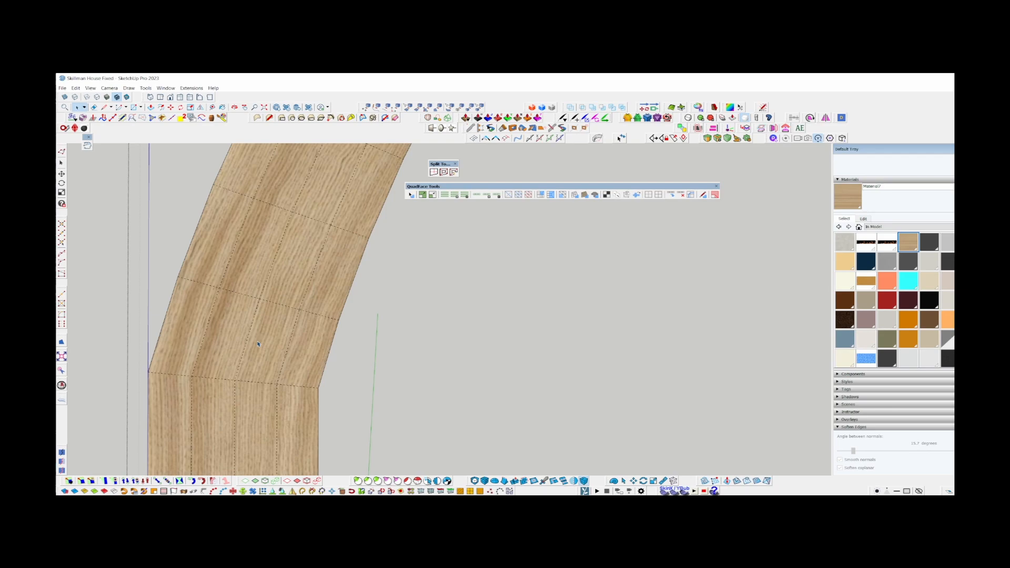
scroll(249, 310, "up", 5)
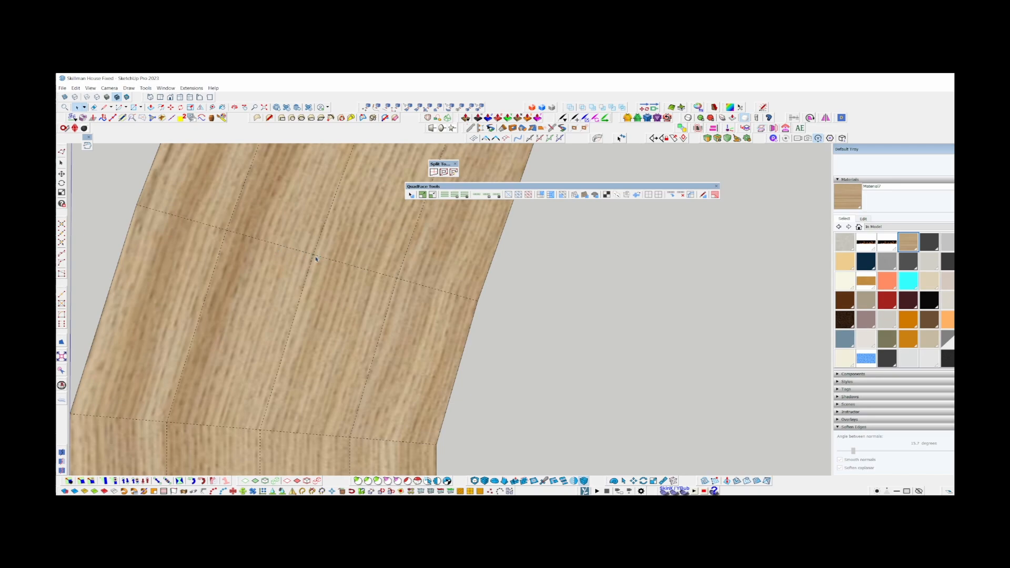
middle_click_drag(282, 393, 264, 327)
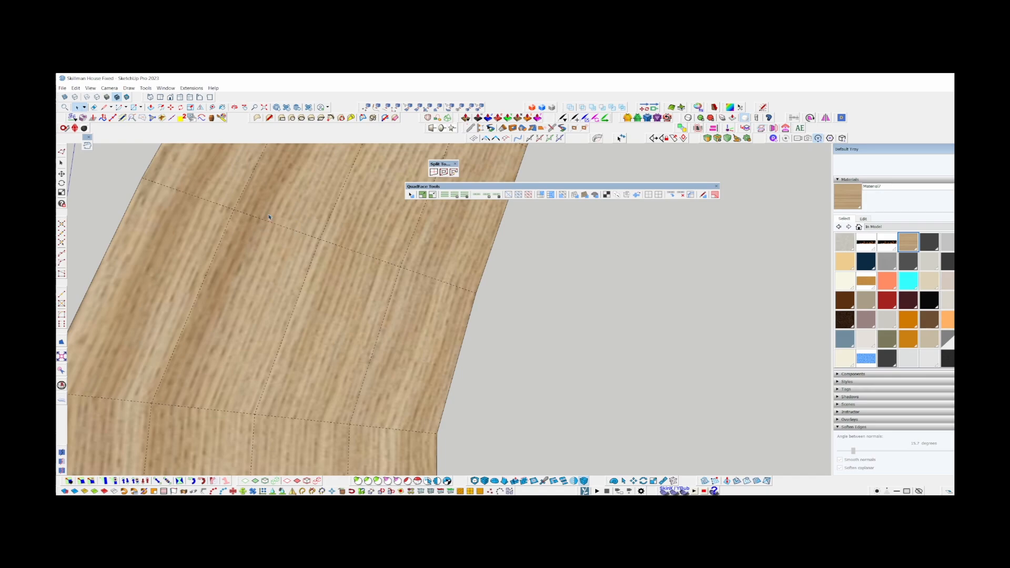
scroll(267, 202, "down", 3)
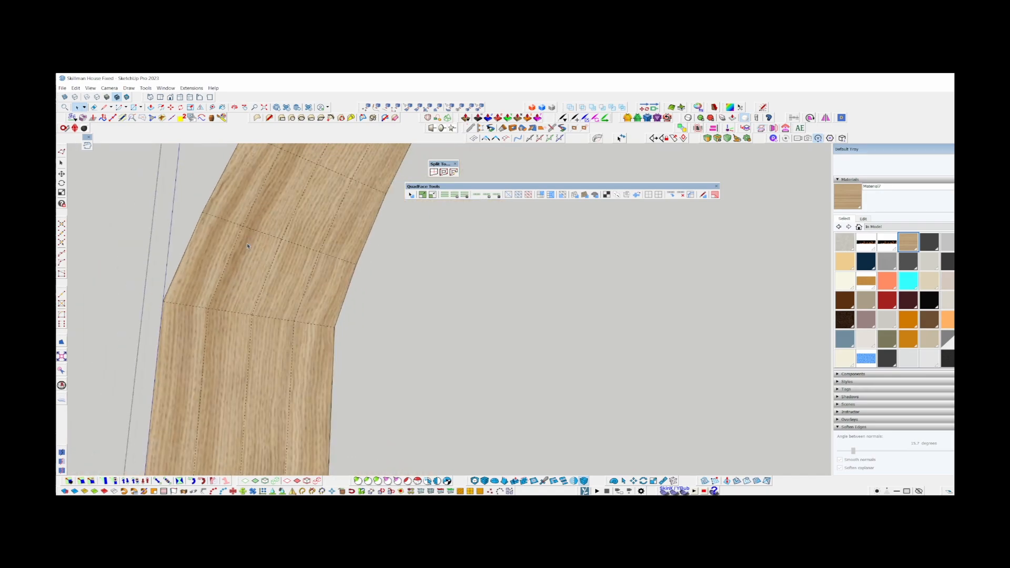
scroll(251, 293, "down", 5)
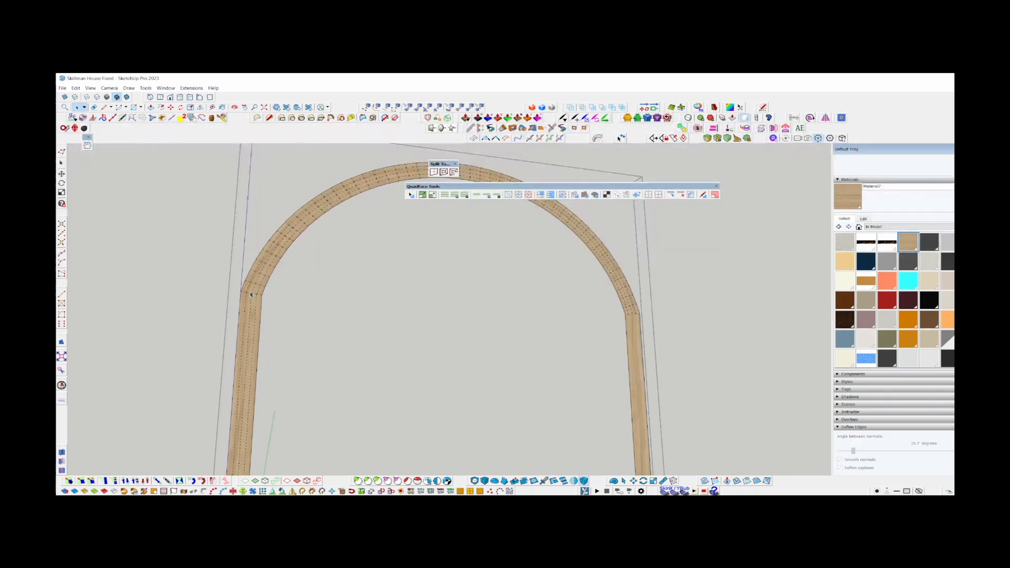
Shift the wood texture at the crown of the arch in ThruPaint's visual edition and turn off hidden geometry.
middle_click_drag(252, 293, 357, 231)
scroll(374, 224, "up", 5)
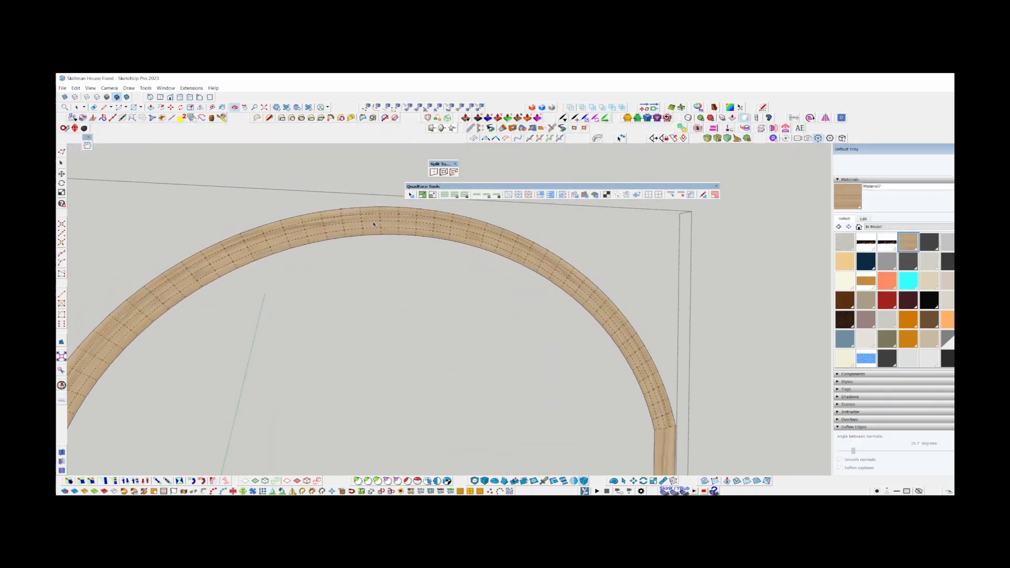
scroll(373, 224, "up", 5)
key("t")
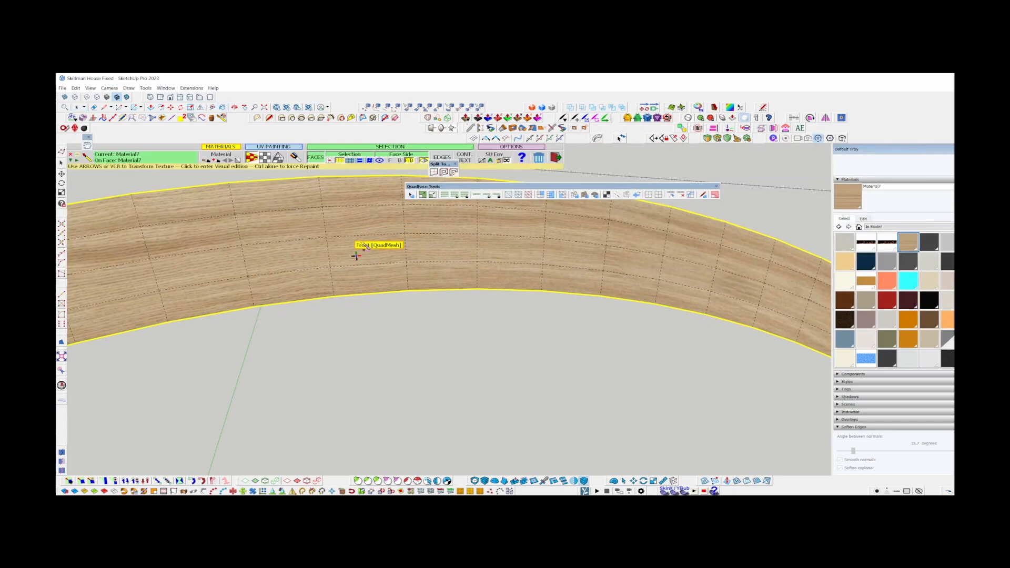
left_click(361, 241)
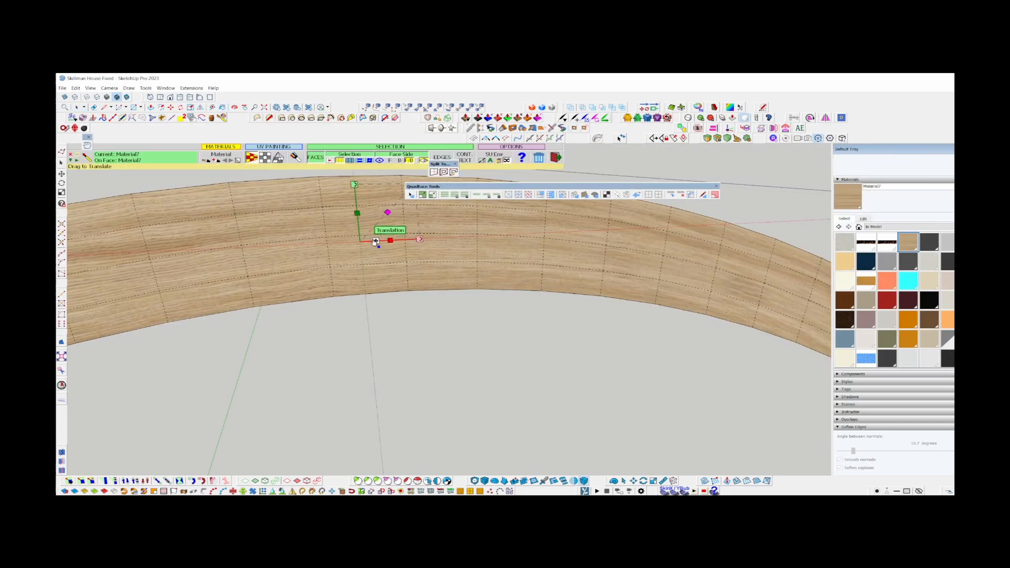
left_click_drag(376, 242, 382, 221)
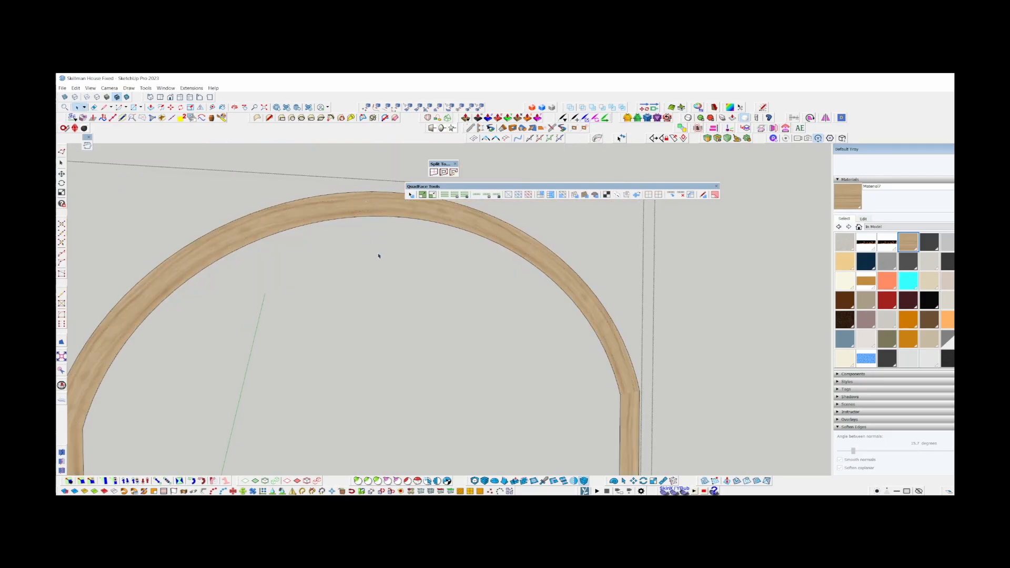
Examine the retextured grain around the whole arch and down the trim legs beside the door.
scroll(336, 263, "down", 4)
scroll(502, 335, "up", 8)
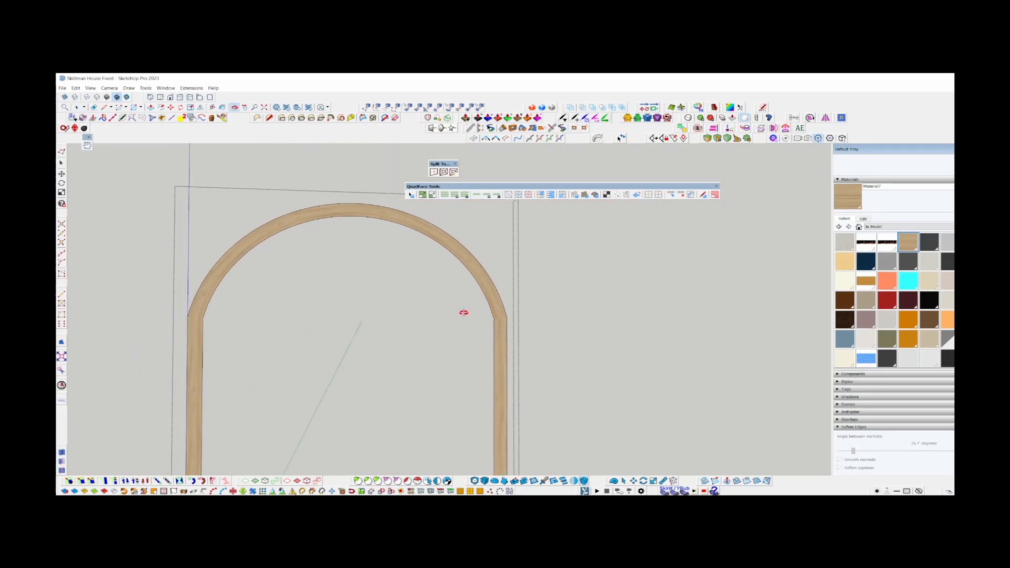
scroll(382, 348, "down", 2)
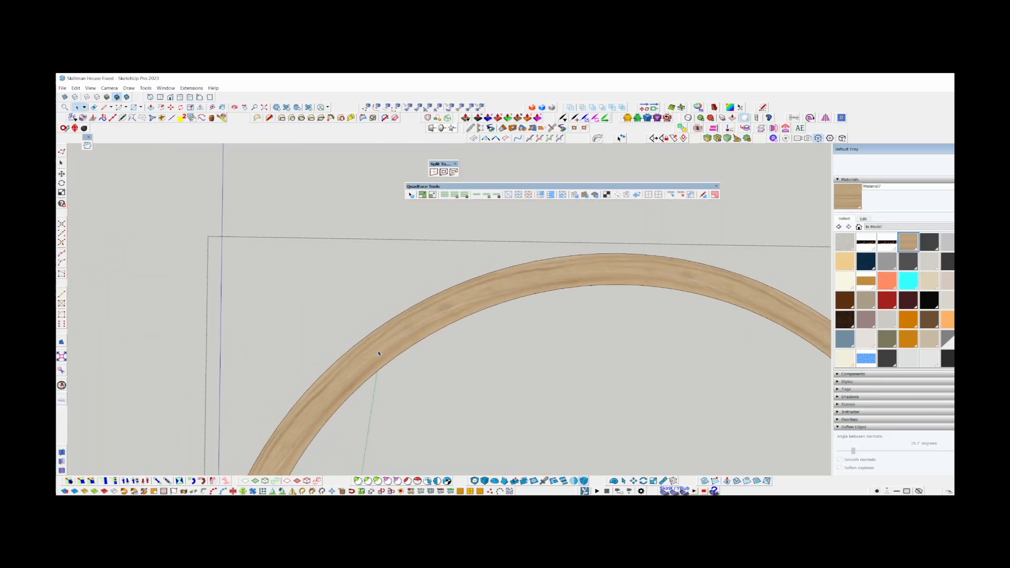
middle_click_drag(353, 349, 185, 244, "shift")
scroll(295, 326, "down", 6)
scroll(273, 399, "up", 8)
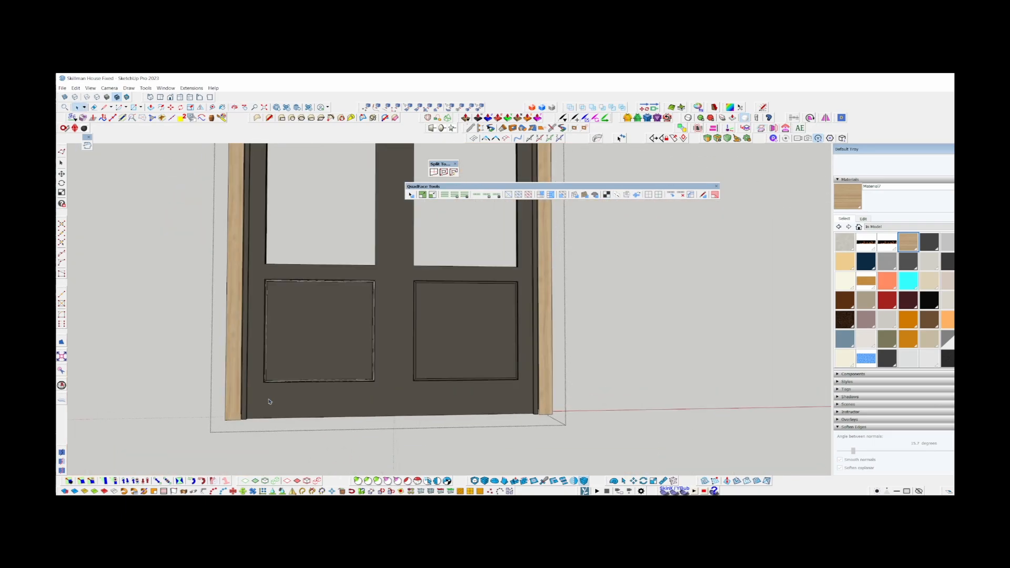
middle_click_drag(360, 365, 251, 365)
scroll(223, 398, "up", 6)
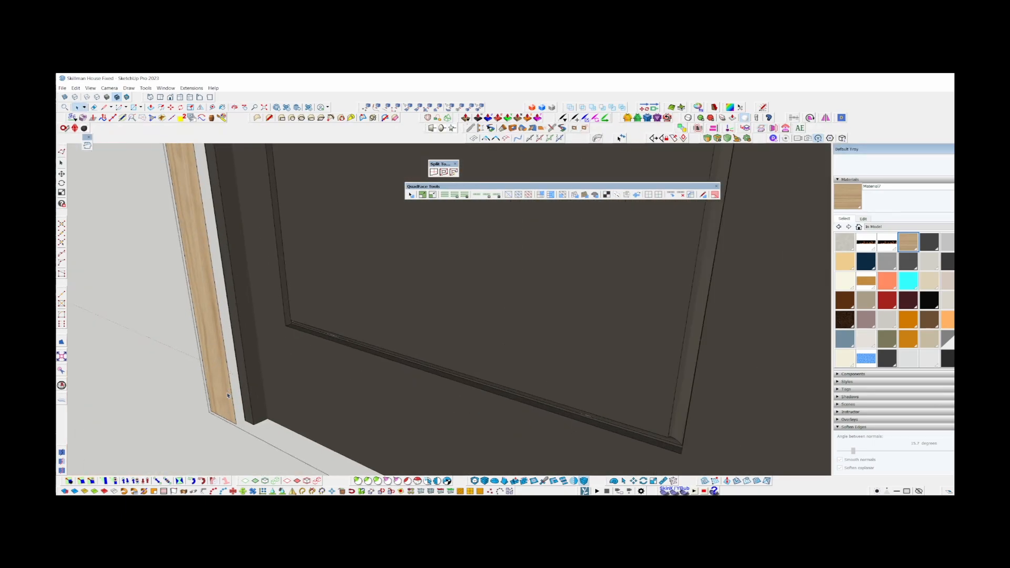
Thicken the arched trim with the Joint Push Pull Thicken tool.
middle_click_drag(223, 401, 211, 457)
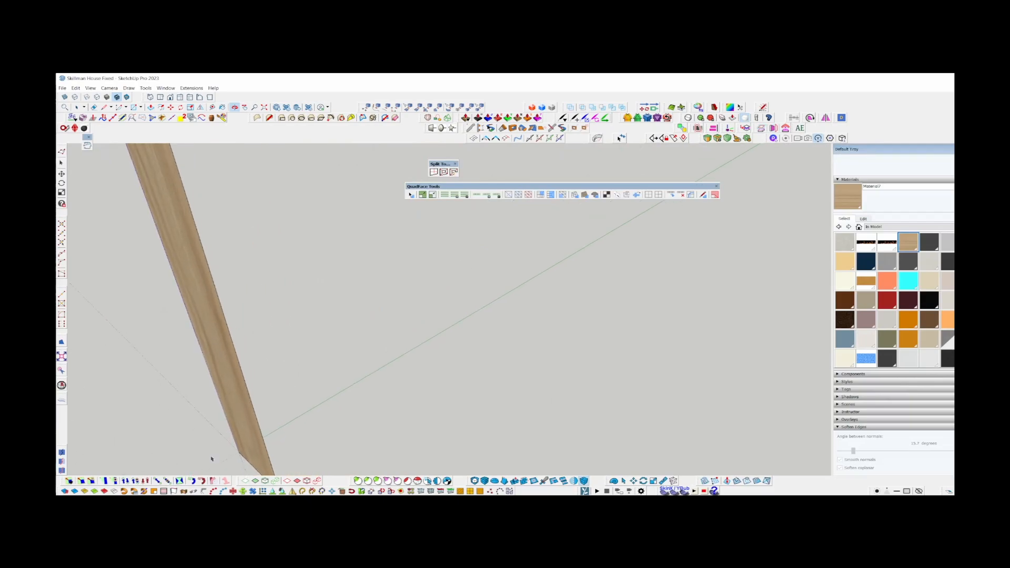
scroll(270, 392, "down", 4)
scroll(266, 426, "up", 2)
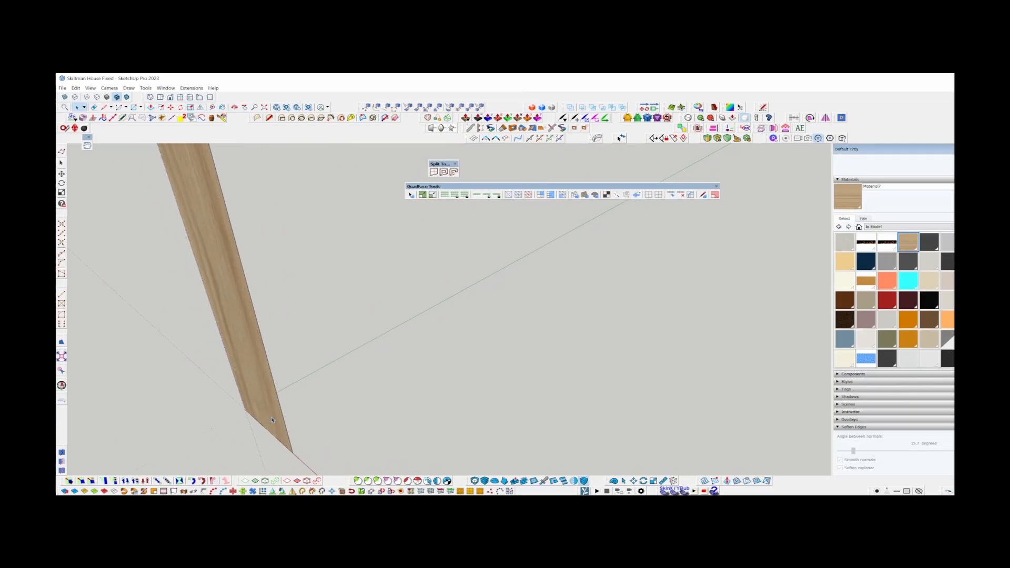
scroll(269, 399, "down", 1)
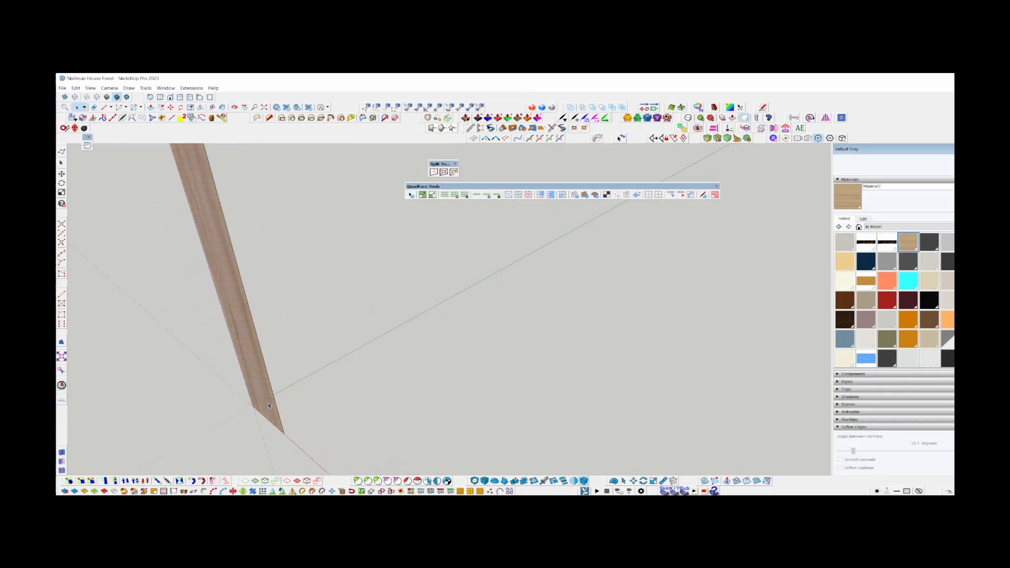
middle_click_drag(269, 405, 284, 408)
scroll(284, 408, "down", 2)
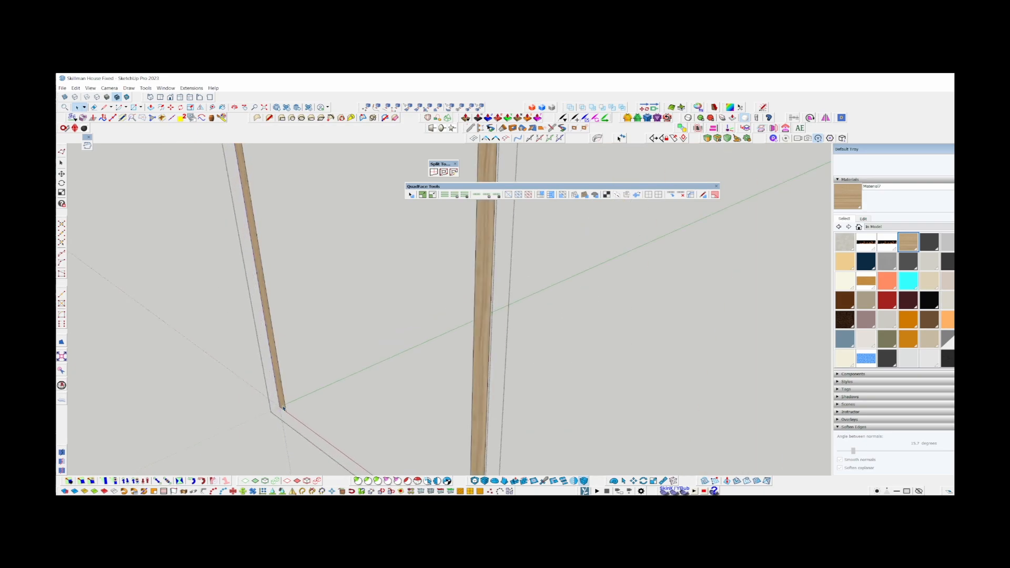
scroll(244, 169, "up", 5)
middle_click_drag(245, 168, 352, 353, "shift")
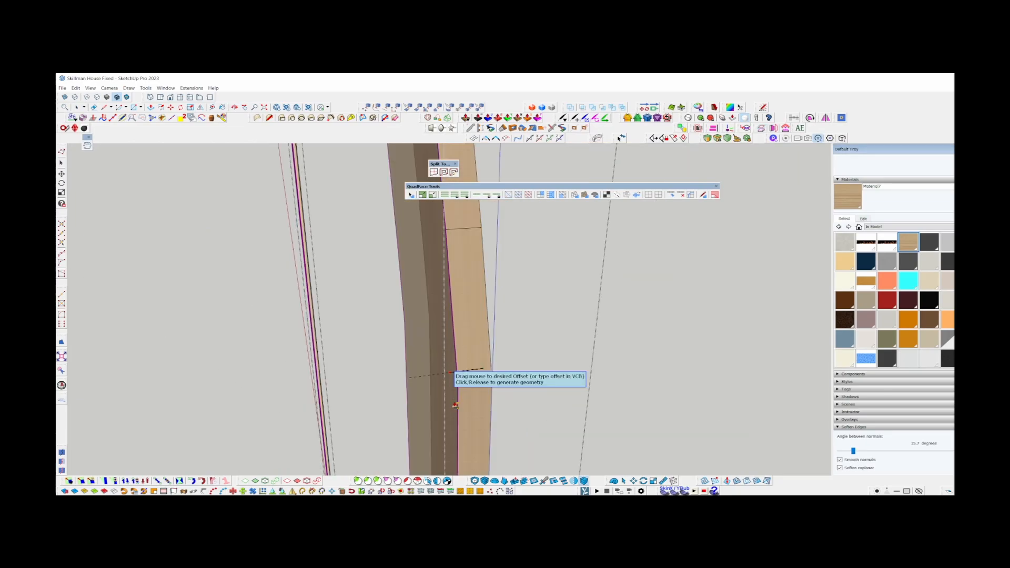
left_click(453, 402)
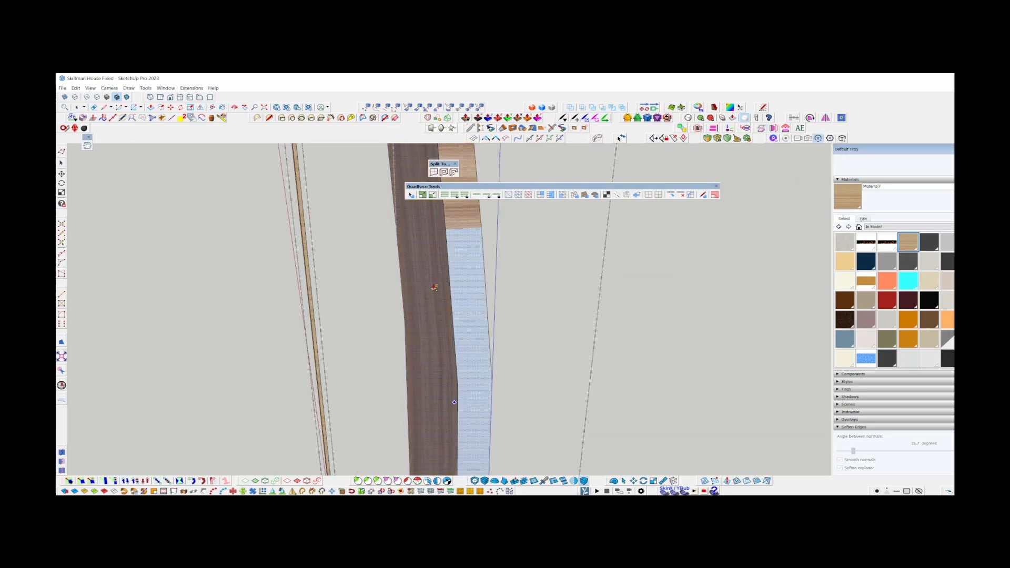
Select all of the thickened trim's connected geometry and correct its face orientation with AutoReverseFaces.
middle_click_drag(440, 290, 532, 321)
middle_click_drag(361, 333, 443, 332)
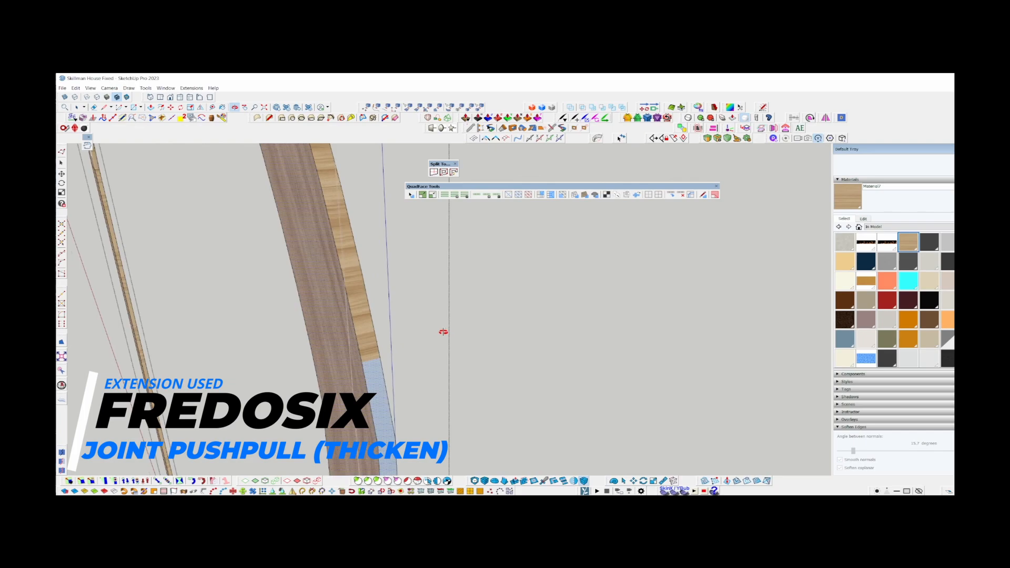
triple_click(353, 386)
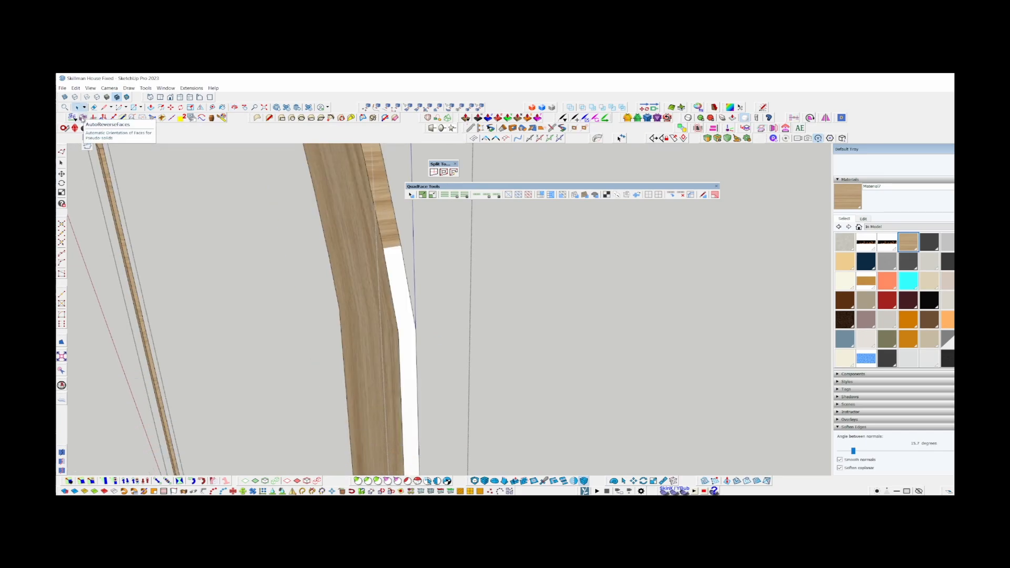
middle_click_drag(364, 245, 253, 231)
middle_click_drag(136, 226, 317, 225)
Try softening the thickened trim's edges with a 14.7-degree angle between normals, and undo the last changes.
scroll(350, 247, "up", 3)
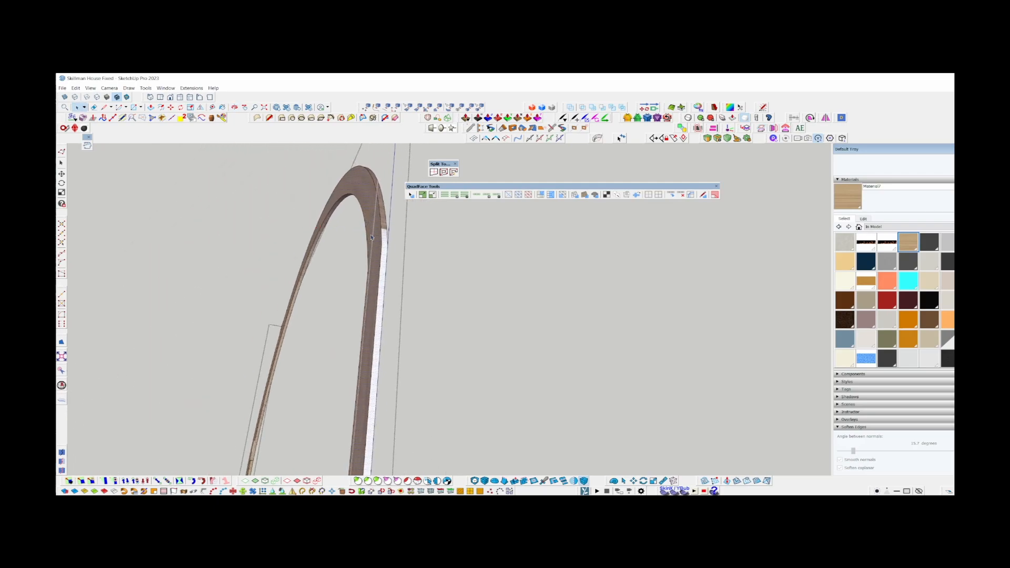
scroll(377, 238, "up", 1)
scroll(377, 238, "down", 4)
scroll(391, 376, "up", 2)
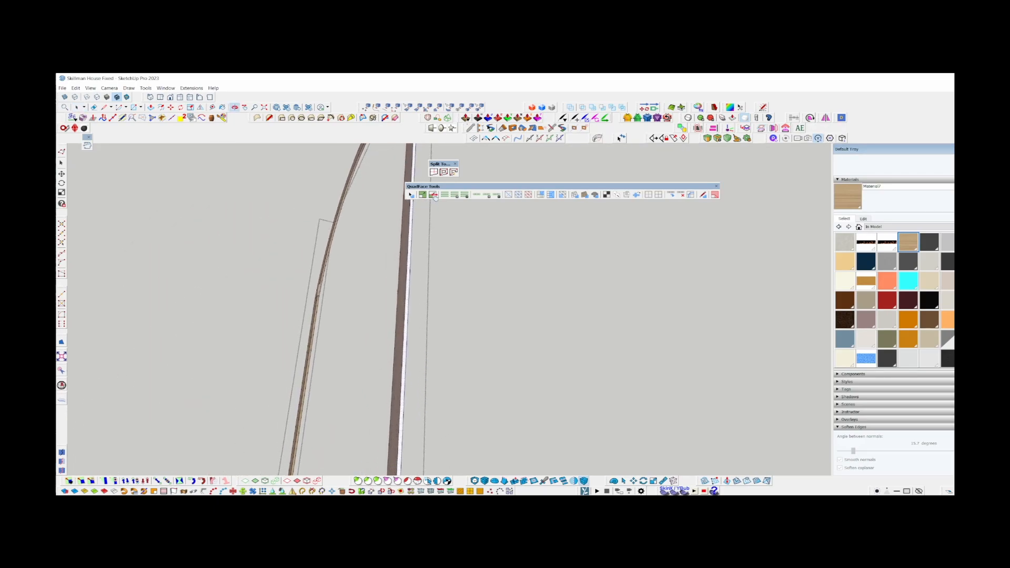
middle_click_drag(400, 419, 463, 288)
left_click_drag(852, 452, 850, 453)
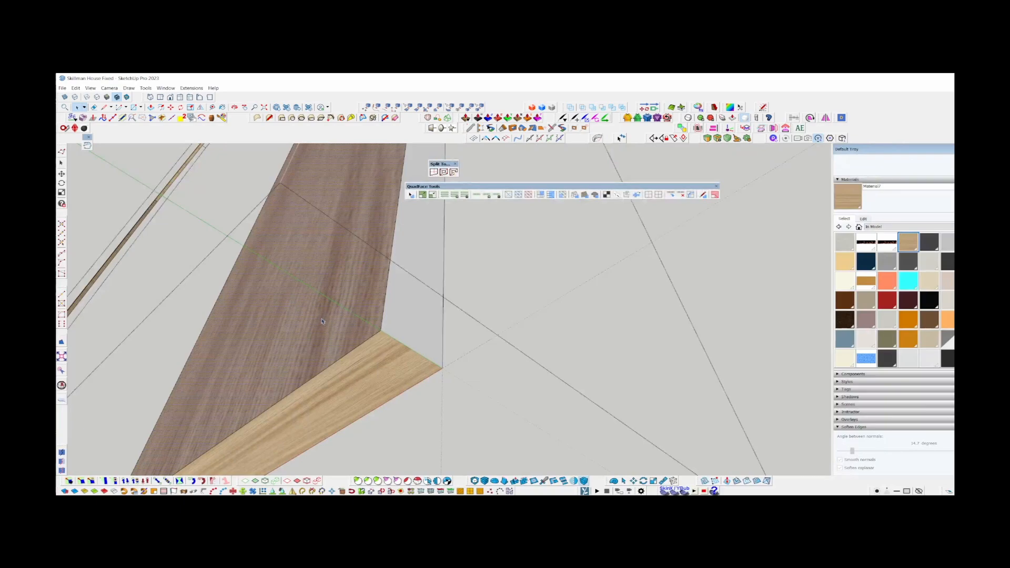
key("ctrl+z")
key("ctrl+z")
key("ctrl+z")
key("ctrl+z")
key("ctrl+z")
Select the edge ring running through the thickened trim from the short edge at the leg's foot.
scroll(300, 282, "down", 3)
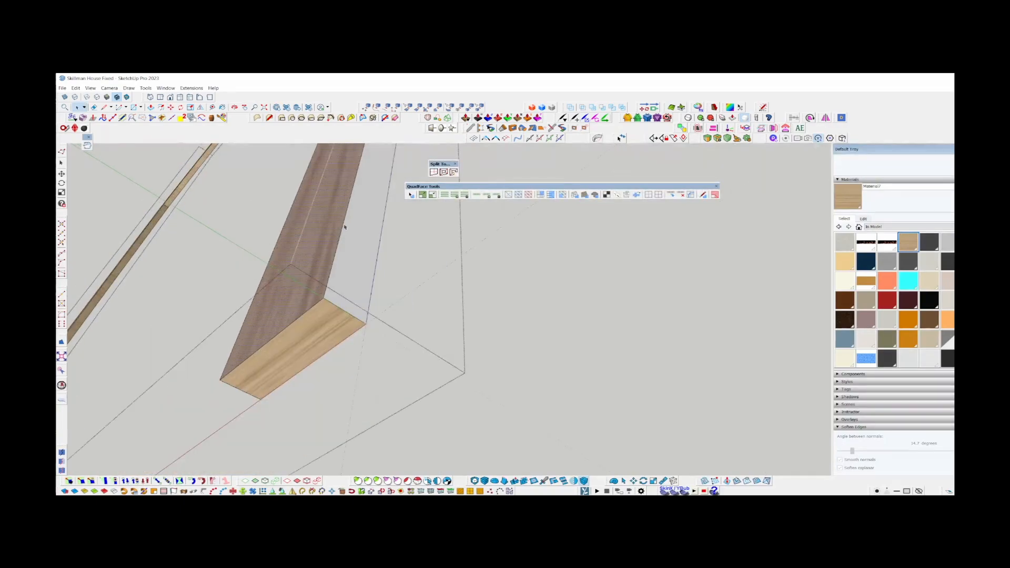
middle_click_drag(327, 249, 271, 294)
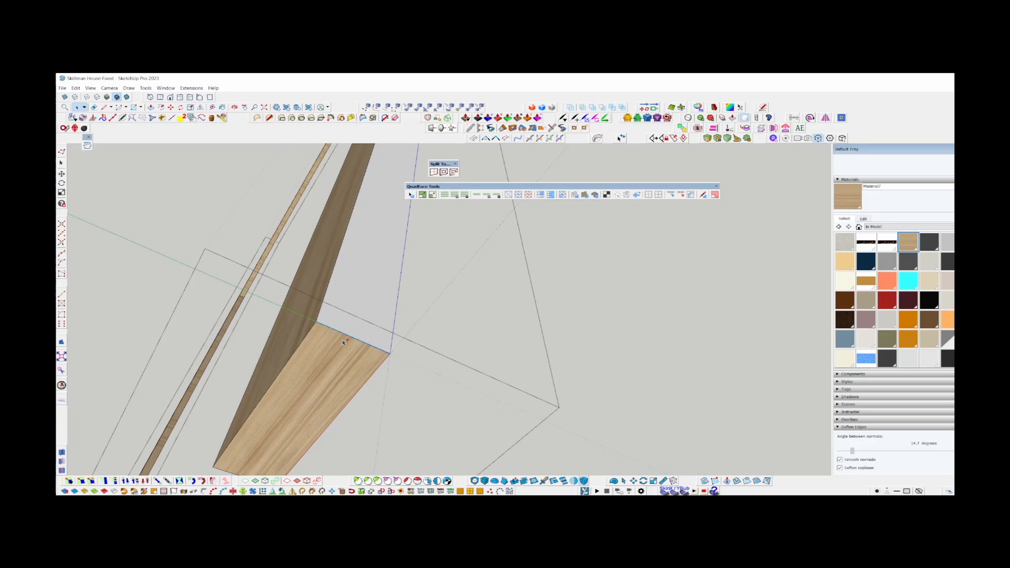
scroll(343, 342, "down", 3)
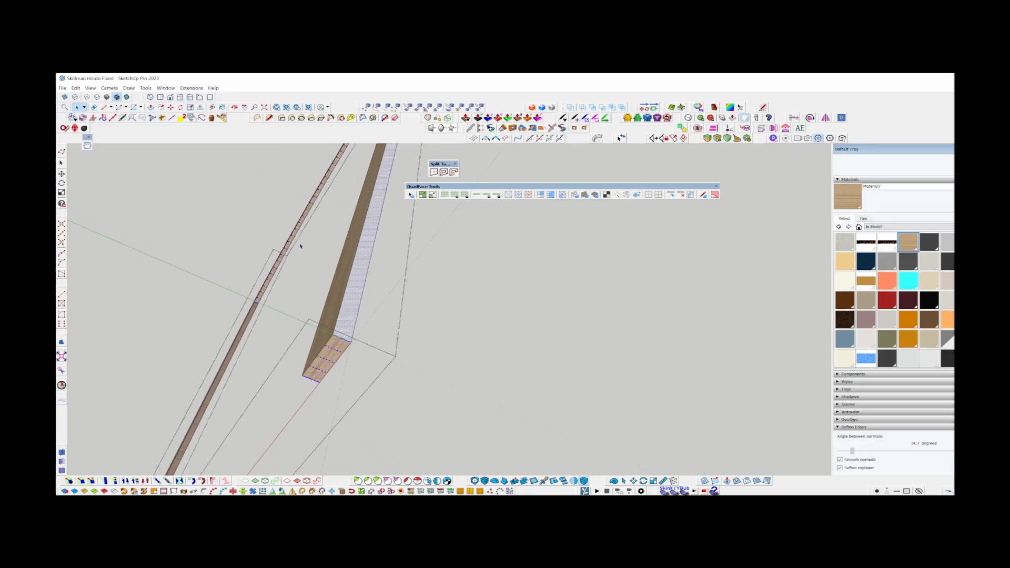
middle_click_drag(382, 199, 349, 198)
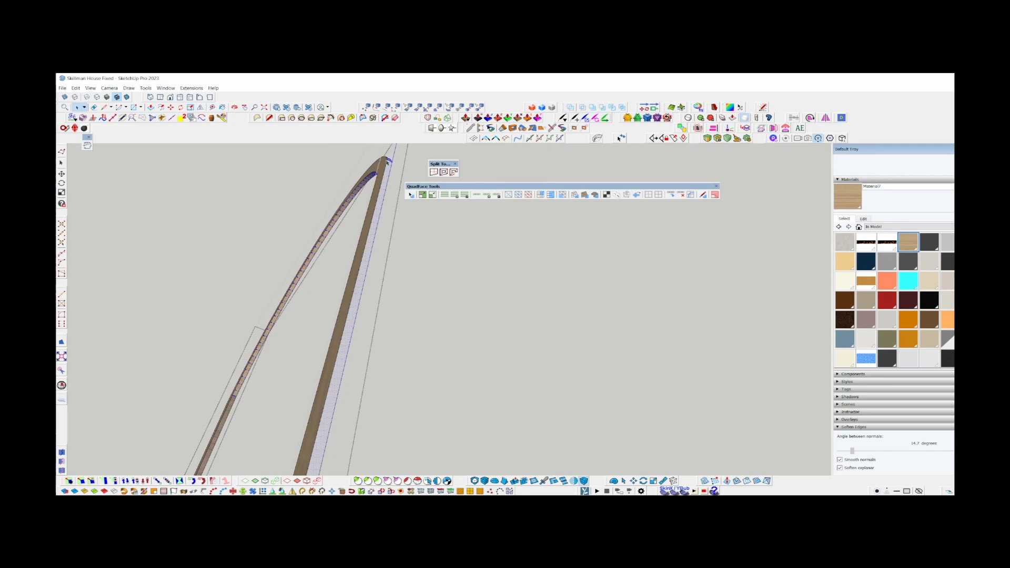
scroll(387, 162, "up", 4)
left_click(192, 89)
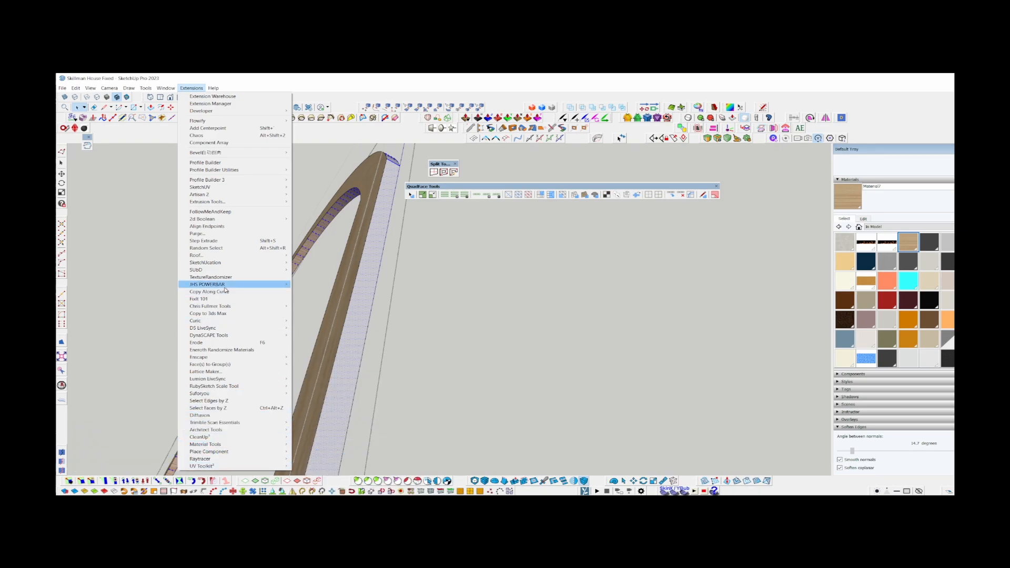
mouse_move(226, 288)
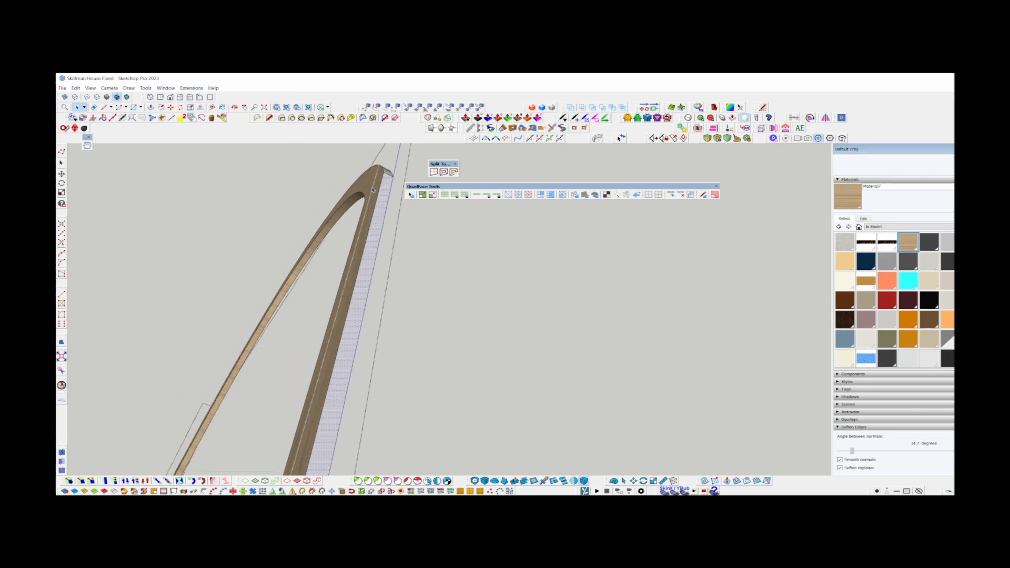
scroll(372, 190, "down", 3)
Reselect the short edge at the thickened leg's foot and extend the selection to its full edge ring.
middle_click_drag(329, 394, 345, 259)
scroll(334, 280, "up", 4)
scroll(334, 279, "up", 2)
right_click(337, 279)
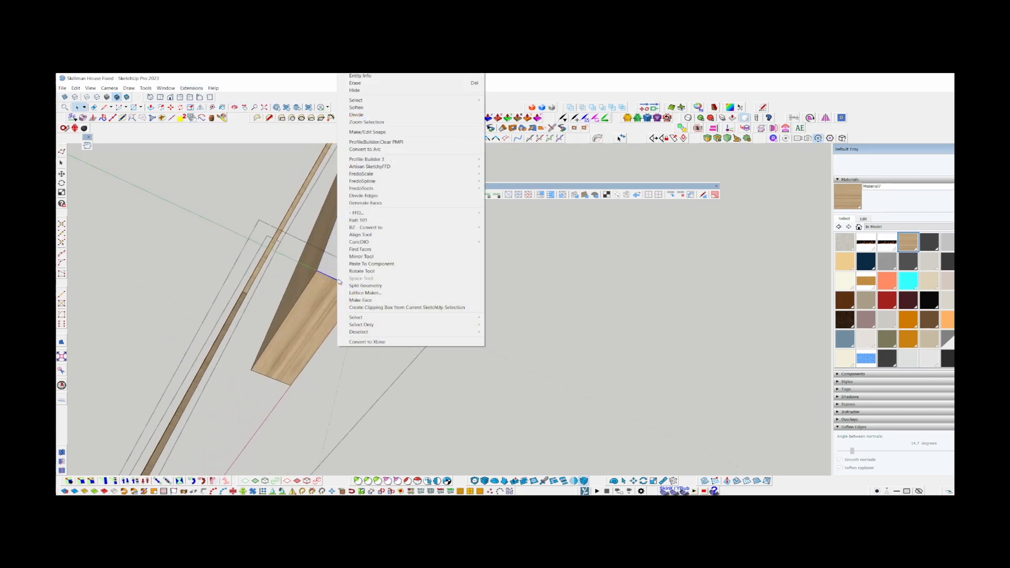
mouse_move(387, 320)
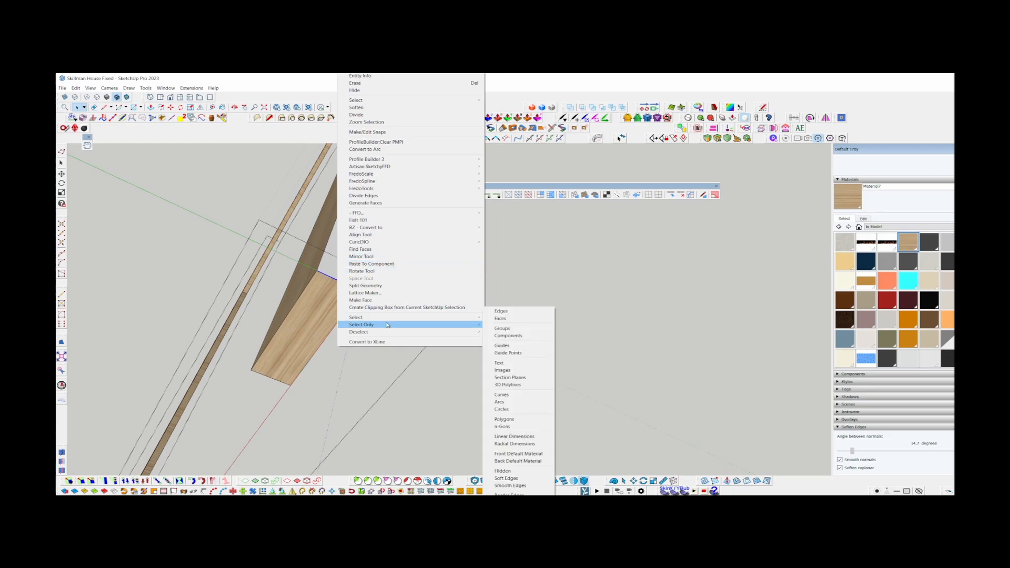
left_click(534, 345)
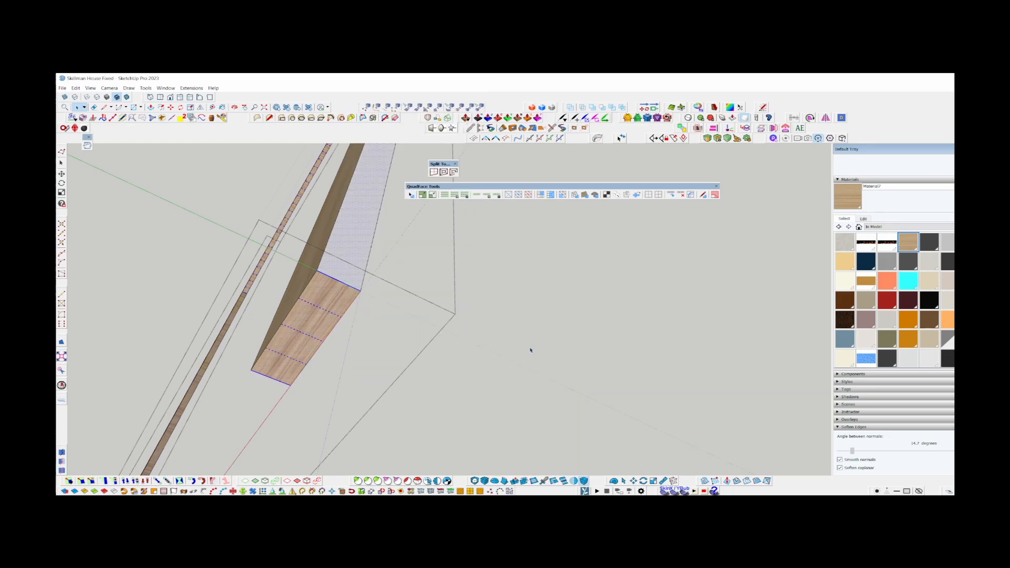
Activate ThruPaint with the current wood material and sample the texture from the thickened trim's faces.
scroll(347, 261, "up", 1)
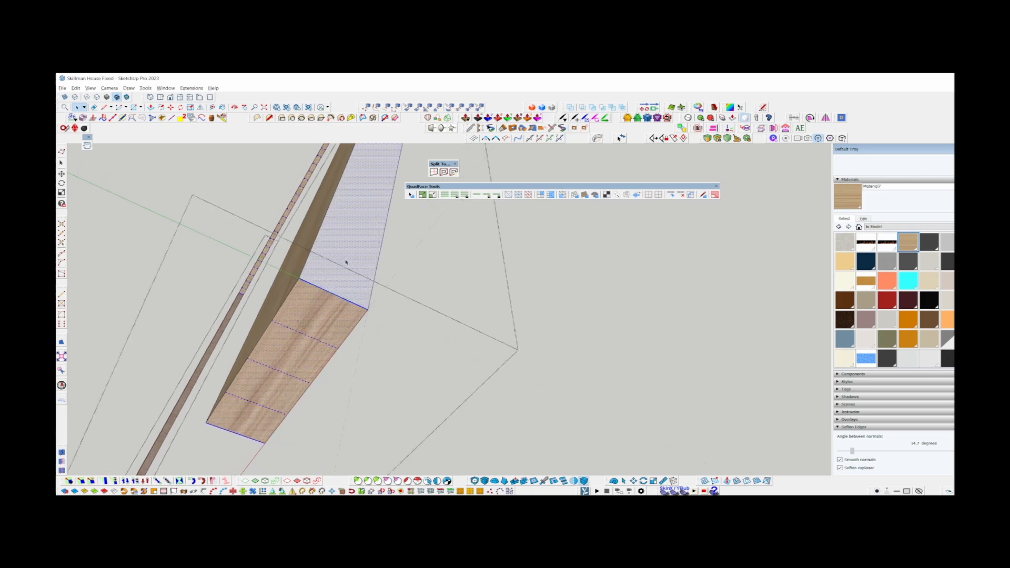
key("b")
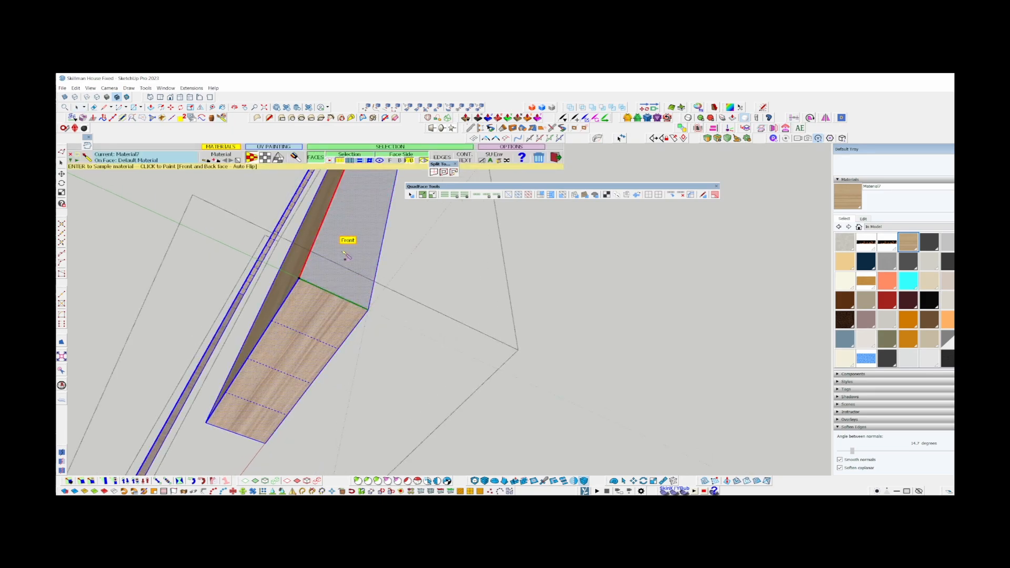
left_click(264, 157)
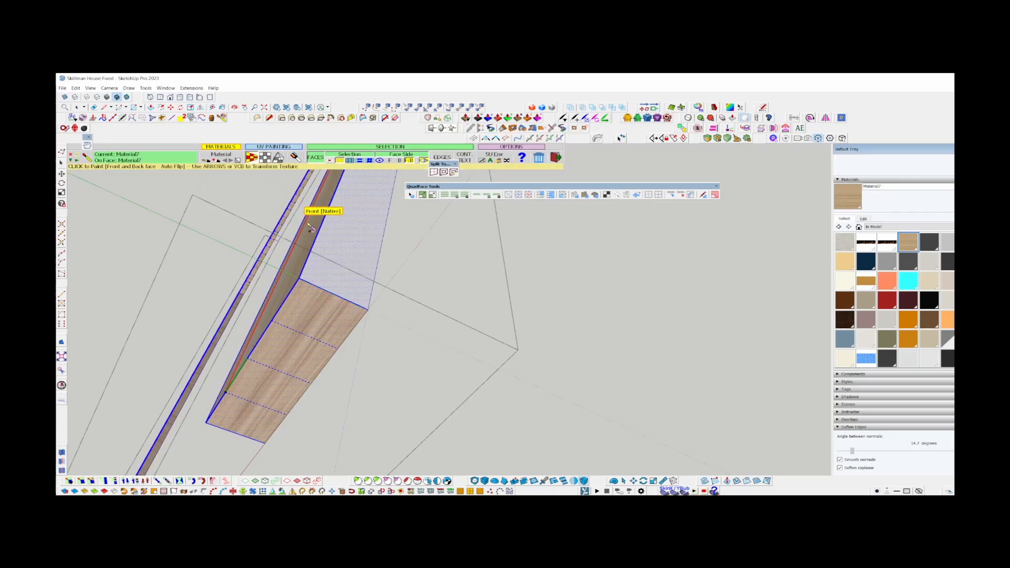
middle_click_drag(306, 221, 303, 283)
scroll(341, 246, "down", 3)
middle_click_drag(340, 246, 523, 232)
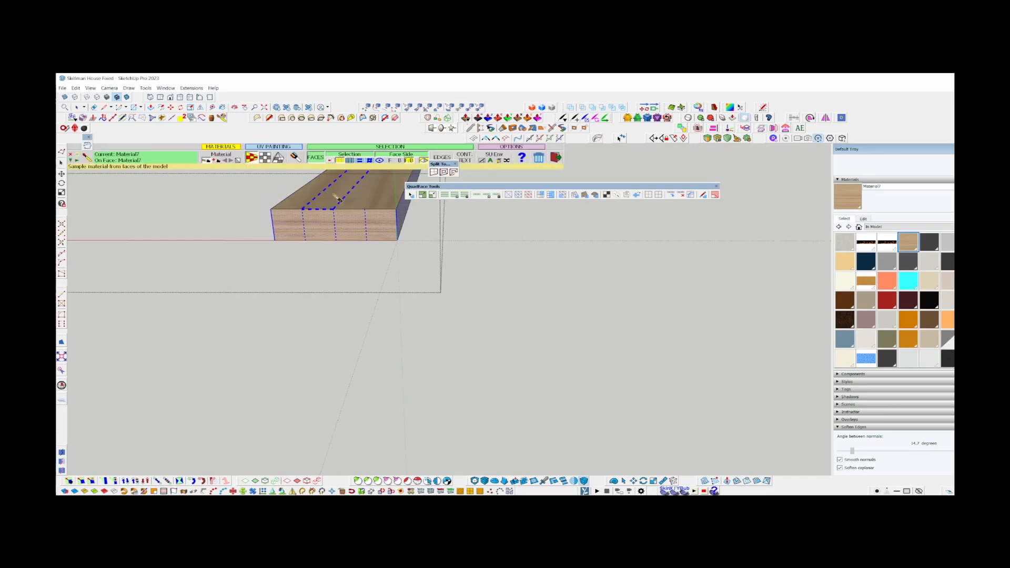
middle_click_drag(338, 199, 424, 314)
middle_click_drag(416, 215, 387, 436, "shift")
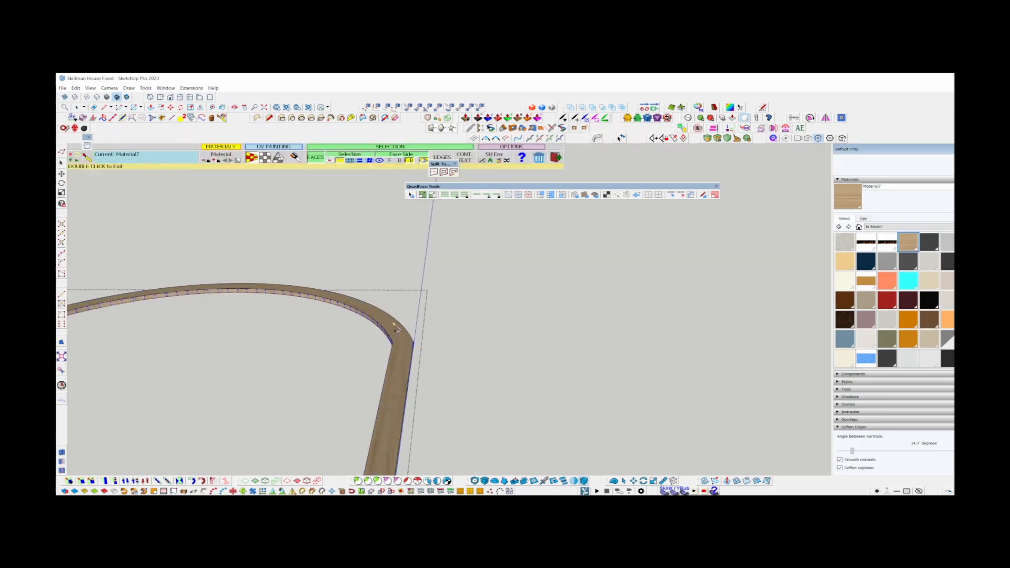
scroll(395, 324, "up", 3)
middle_click_drag(363, 304, 492, 297)
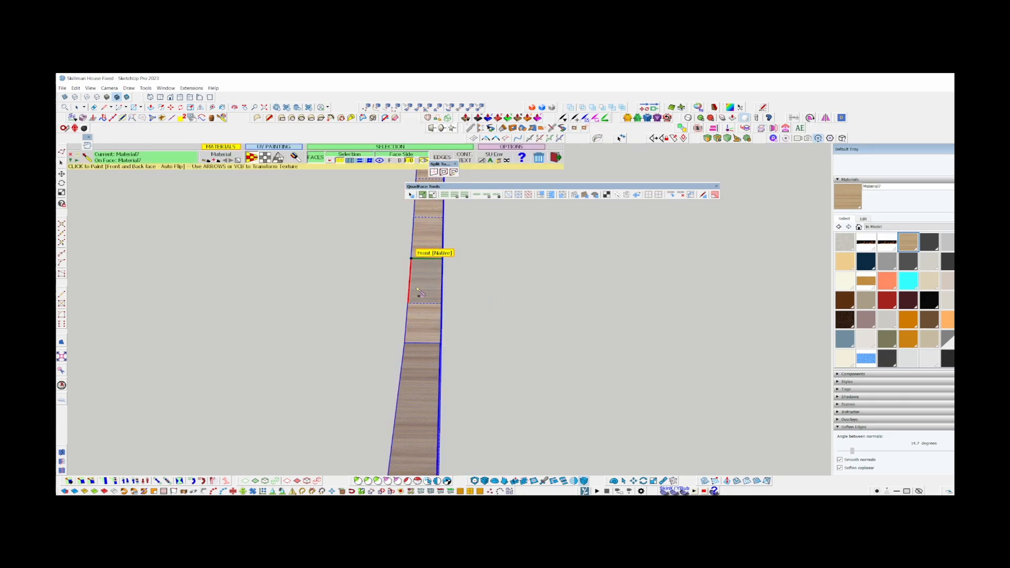
Paint the trim's narrow side faces with the wood material using QuadMesh mapping.
scroll(425, 258, "up", 4)
middle_click_drag(422, 286, 455, 347)
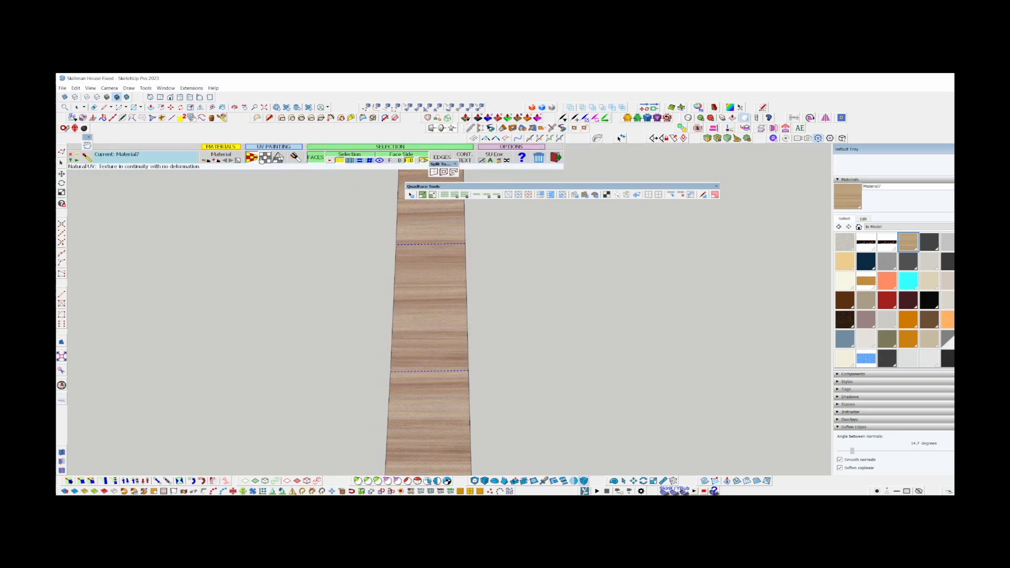
left_click(261, 158)
left_click(438, 367)
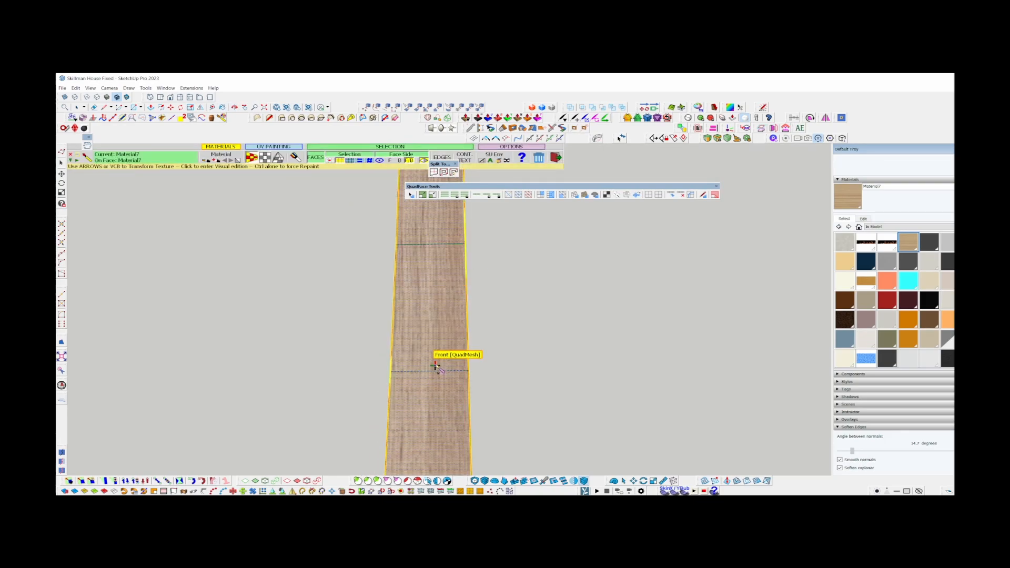
middle_click_drag(436, 365, 326, 236)
key("space")
scroll(308, 197, "down", 3)
scroll(307, 197, "down", 3)
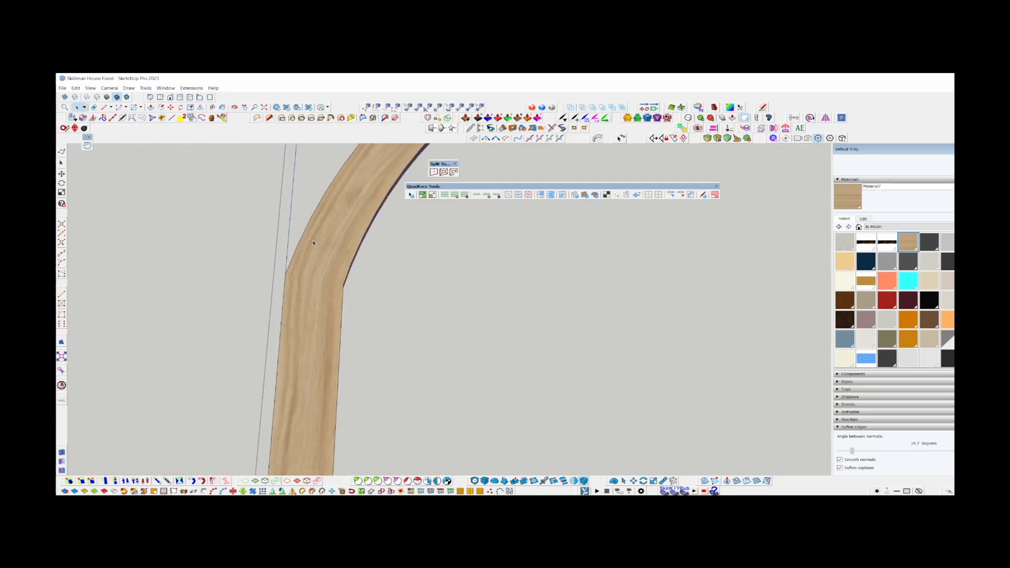
Group the dark door frame geometry inside the wood trim and open the door's group for editing.
middle_click_drag(307, 198, 323, 376)
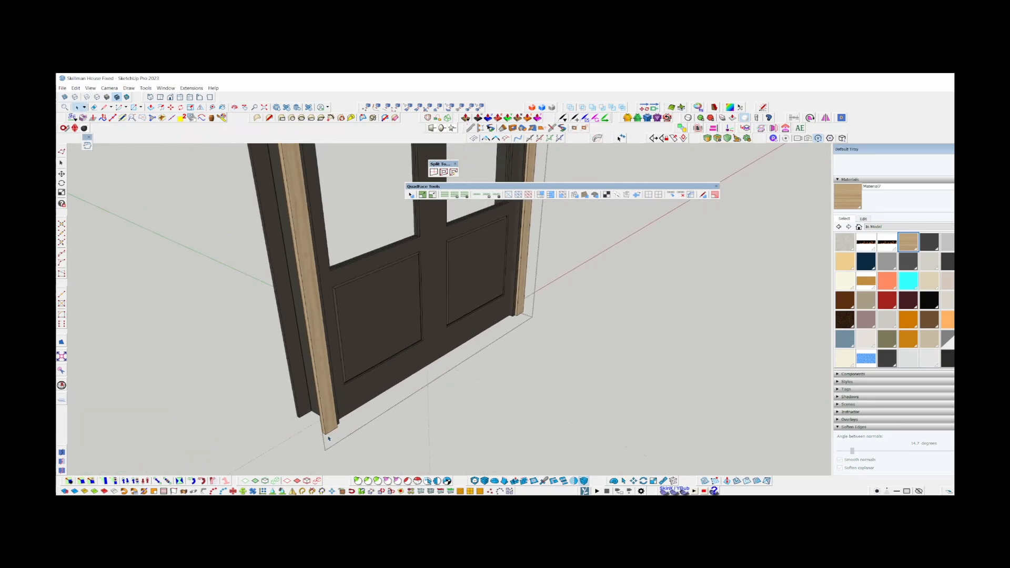
scroll(328, 438, "down", 5)
middle_click_drag(328, 438, 428, 343)
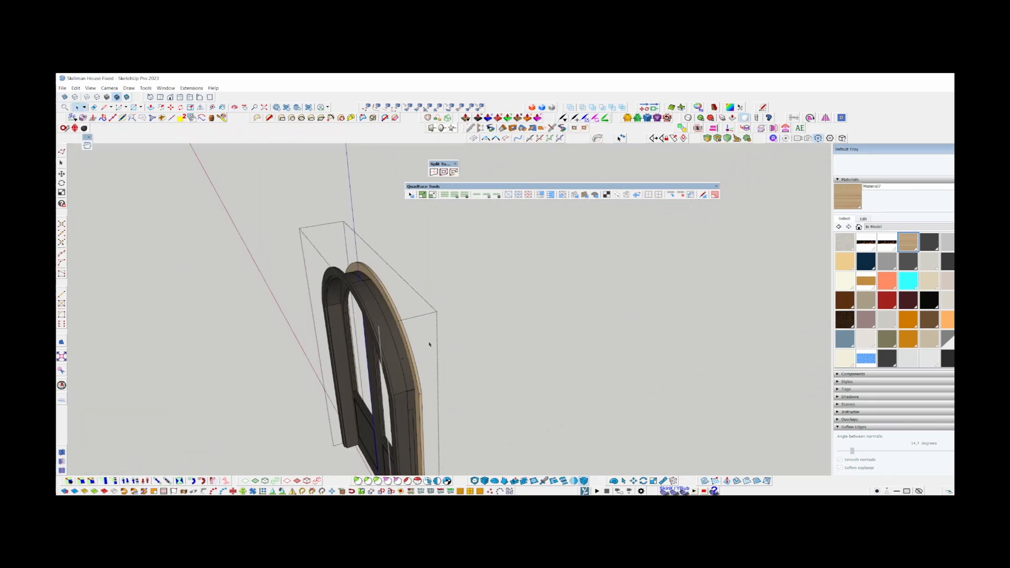
scroll(325, 284, "up", 4)
middle_click_drag(324, 284, 191, 204)
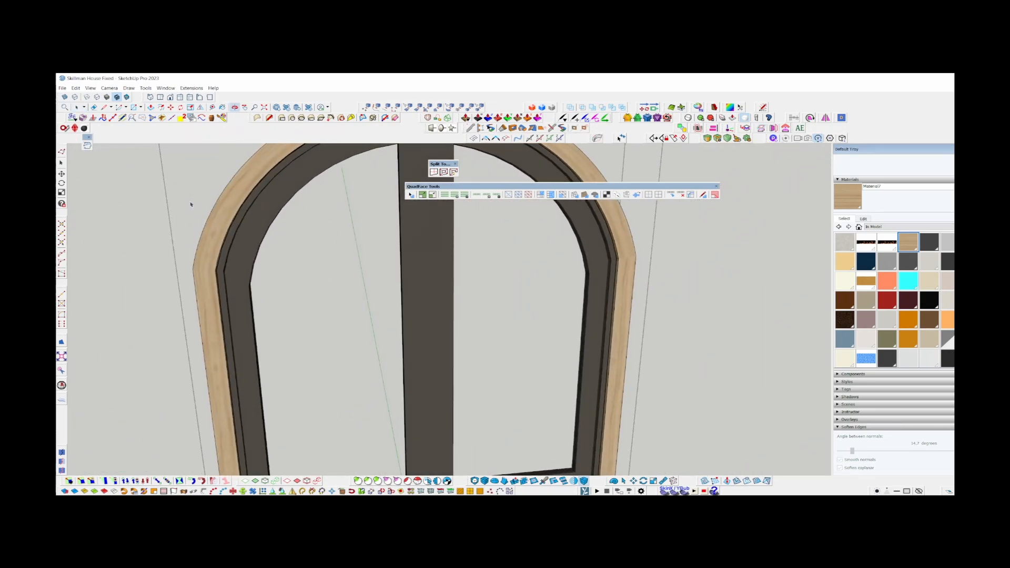
left_click(265, 193)
scroll(266, 193, "up", 6)
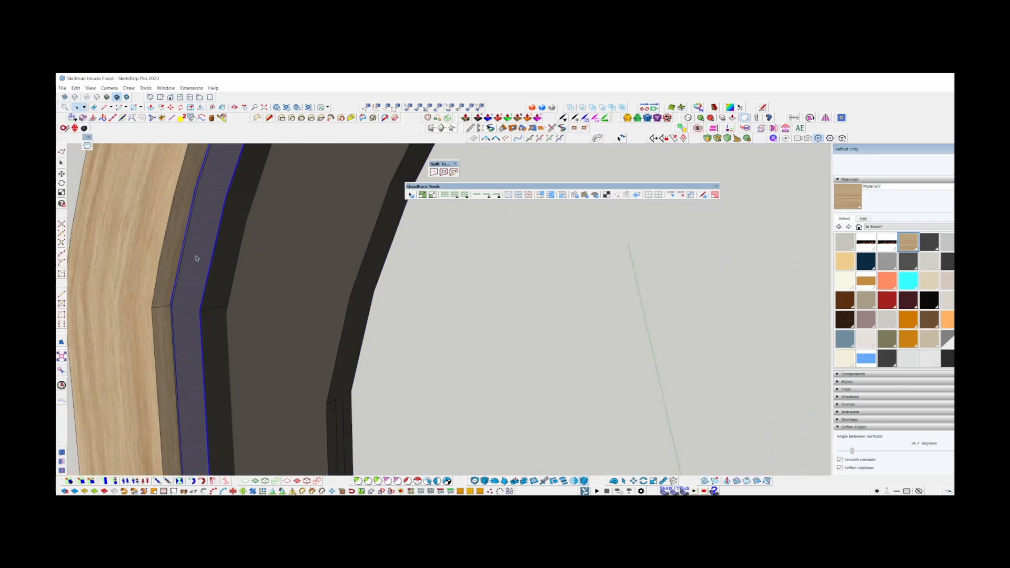
key("ctrl+g")
double_click(206, 248)
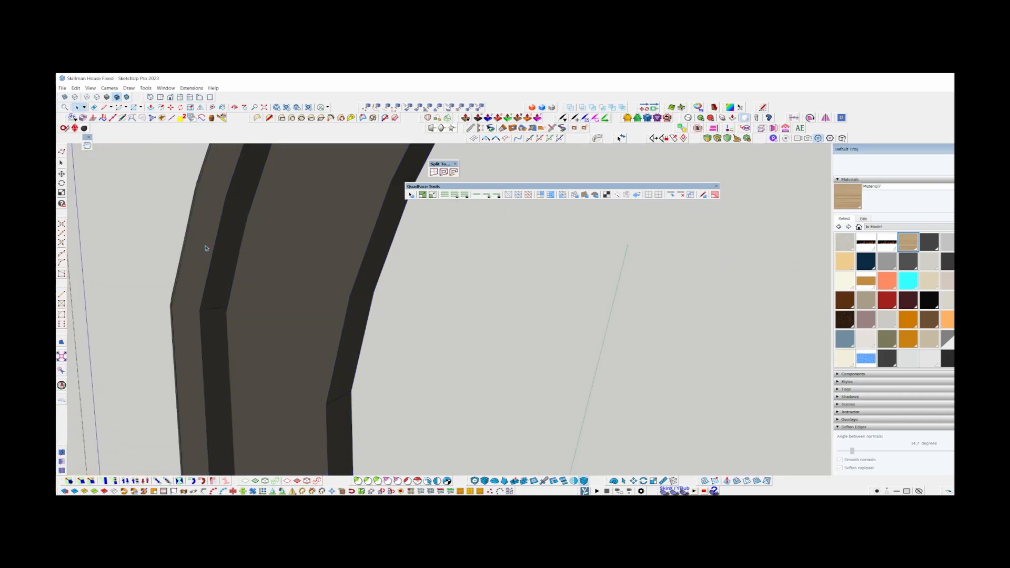
Select the door's front face, expand the selection to the neighbouring faces with Grow Selection, and delete the selected faces.
scroll(205, 251, "down", 4)
mouse_move(203, 254)
middle_mouse_down()
mouse_move(342, 232)
mouse_move(629, 255)
mouse_move(497, 277)
mouse_move(764, 298)
mouse_move(827, 288)
mouse_move(351, 386)
mouse_move(293, 329)
middle_mouse_up()
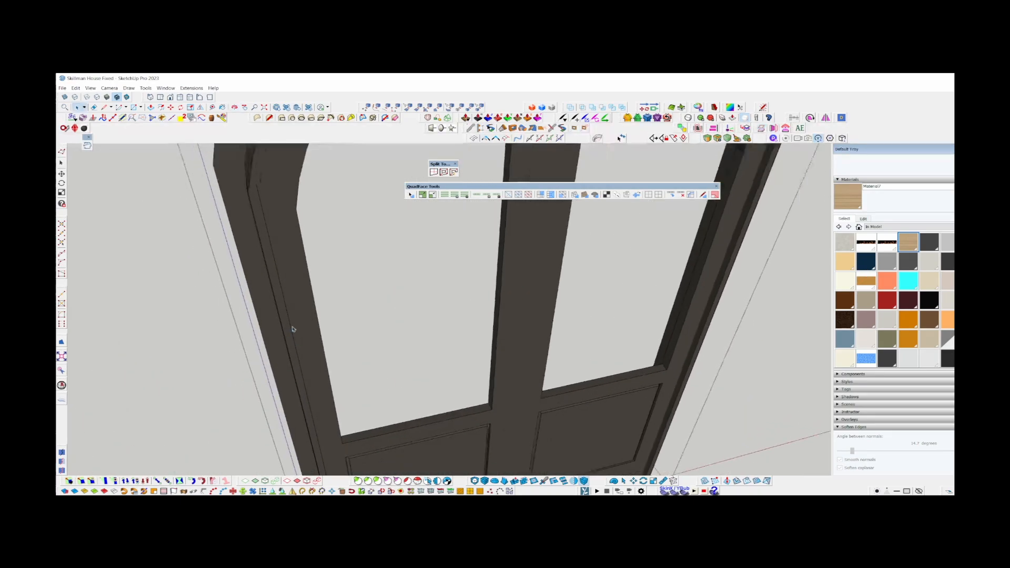
scroll(293, 329, "down", 3)
middle_click_drag(415, 401, 322, 207)
scroll(277, 461, "up", 3)
scroll(293, 373, "up", 4)
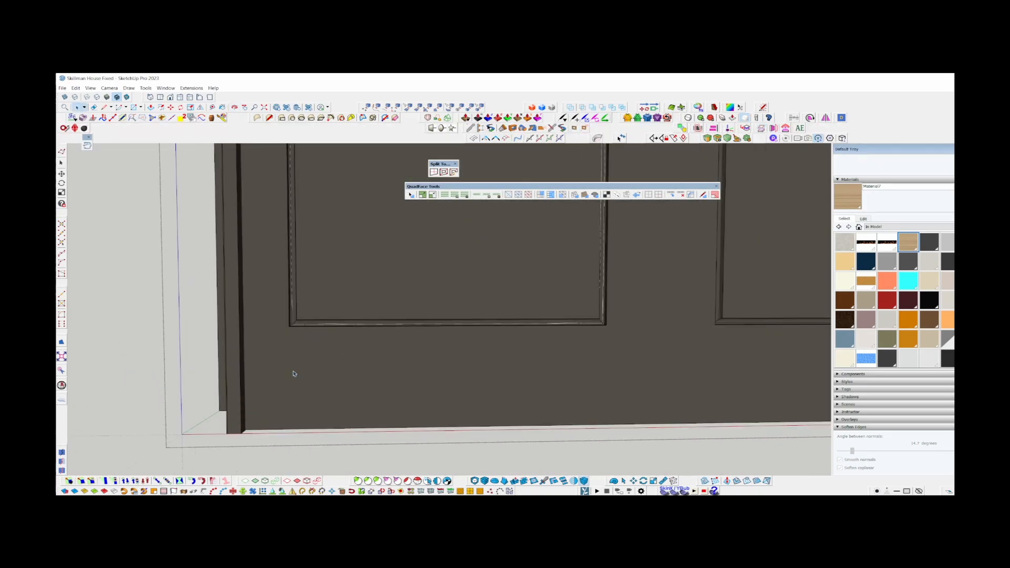
mouse_move(313, 321)
middle_mouse_down()
mouse_move(310, 390)
mouse_move(419, 404)
mouse_move(418, 457)
middle_mouse_up()
scroll(391, 393, "down", 4)
scroll(388, 330, "up", 7)
middle_click_drag(454, 340, 479, 315)
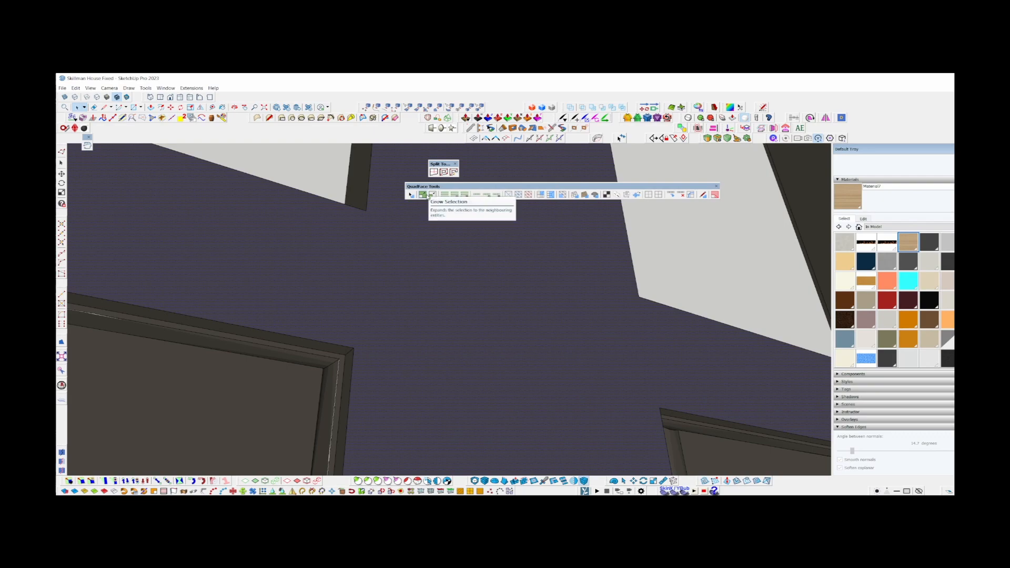
left_click(423, 195)
scroll(389, 324, "down", 5)
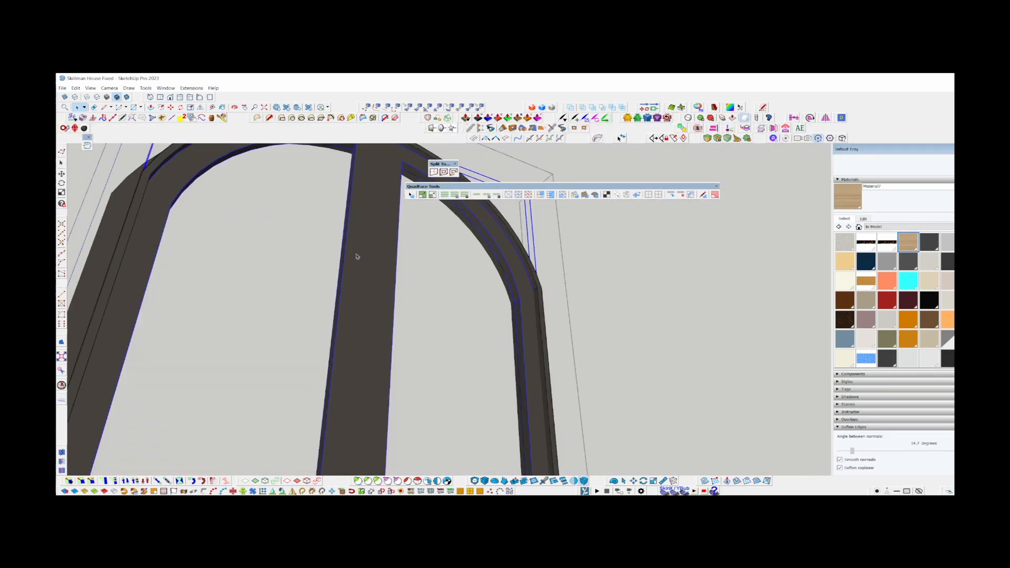
key("Delete")
Select an edge on the door's arched rim, and select the flat faces of the frame and centre mullion.
scroll(389, 242, "down", 3)
middle_click_drag(419, 284, 234, 160)
scroll(326, 184, "up", 4)
middle_click_drag(326, 184, 271, 320)
left_click(352, 223)
key("shift+f")
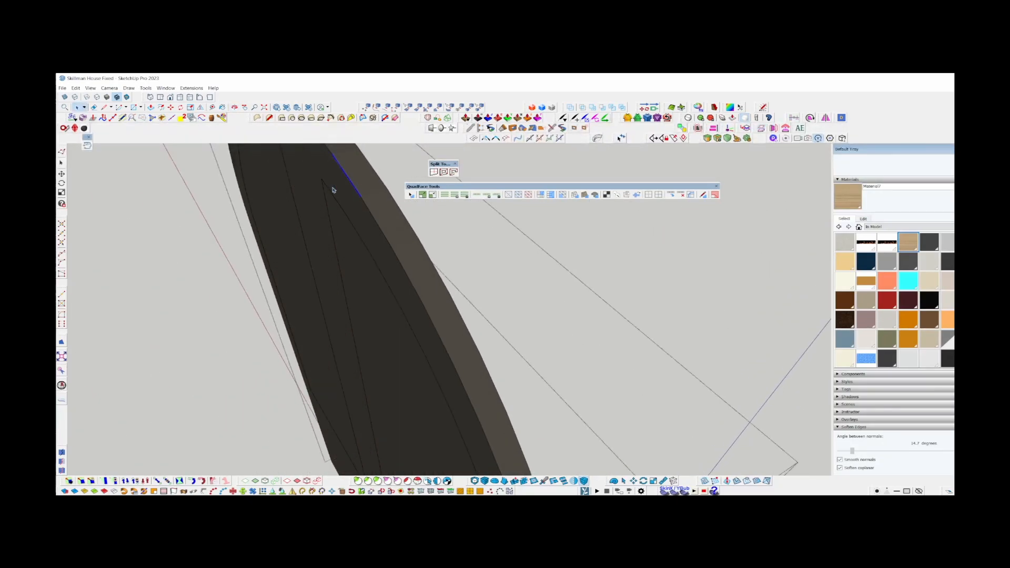
middle_click_drag(334, 189, 421, 256)
mouse_move(421, 256)
middle_mouse_down()
mouse_move(203, 284)
mouse_move(409, 262)
middle_mouse_up()
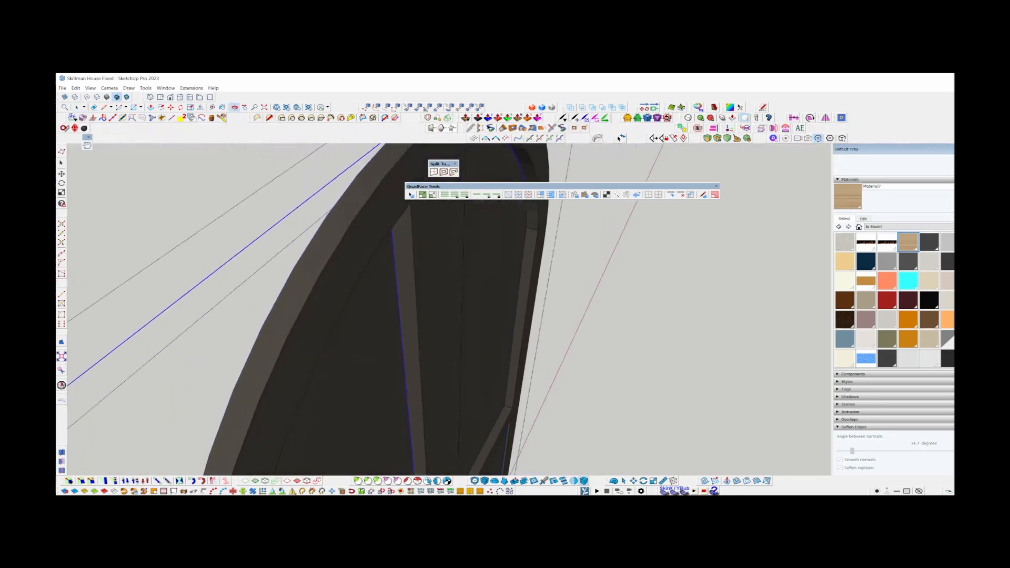
Select all of the door frame's connected geometry, check it from several sides, and clear the selection.
triple_click(429, 251)
middle_click_drag(429, 251, 395, 326)
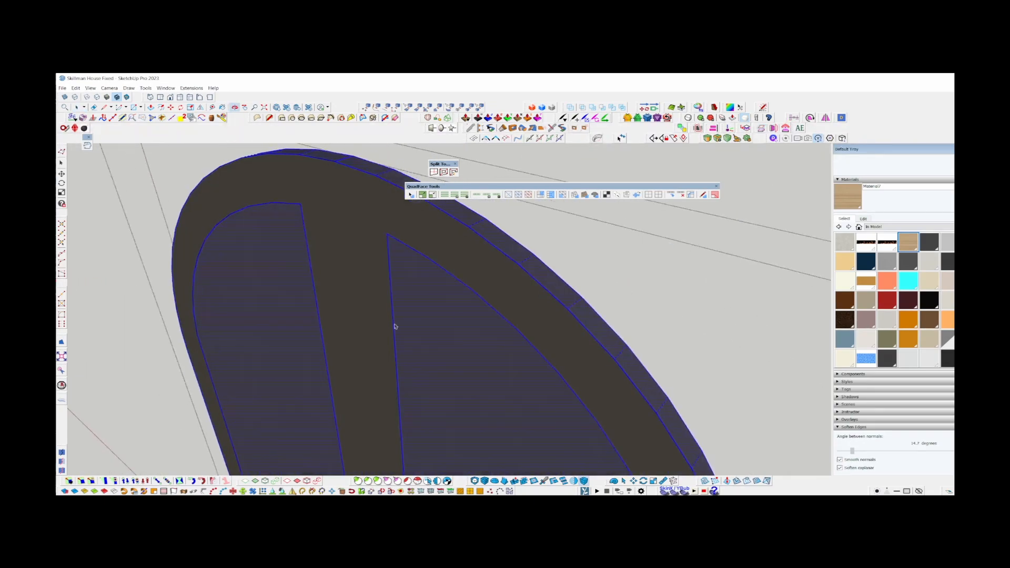
middle_click_drag(467, 254, 566, 245)
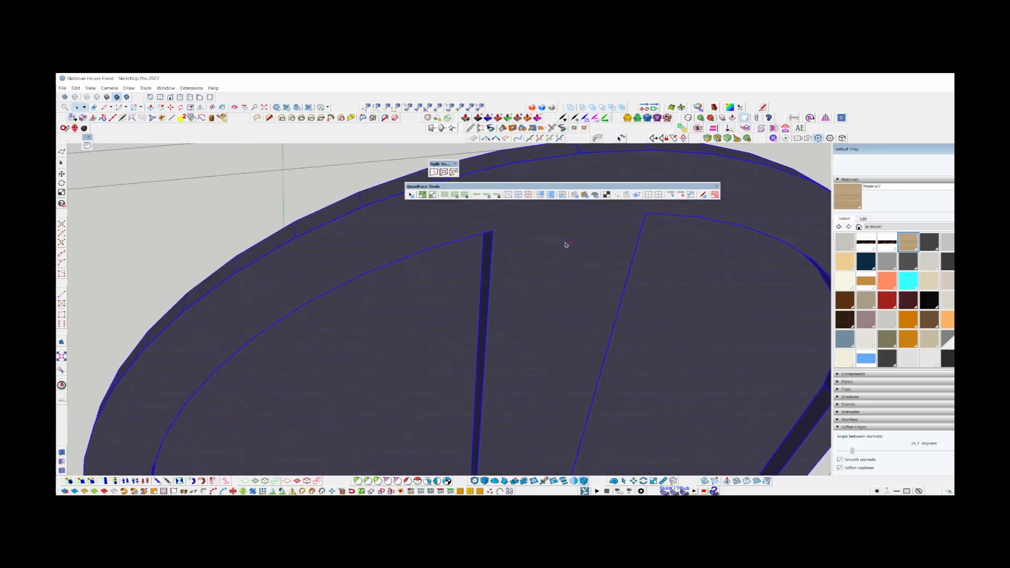
scroll(408, 233, "down", 8)
key("ctrl+t")
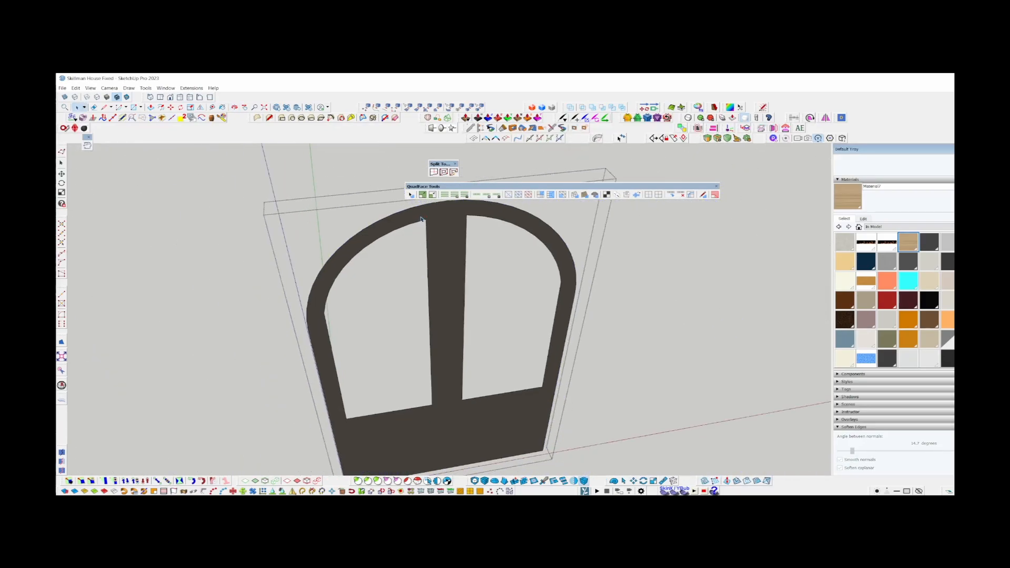
Select the connected geometry of the door's left lower panel and of the right lower panel in turn.
scroll(420, 337, "up", 6)
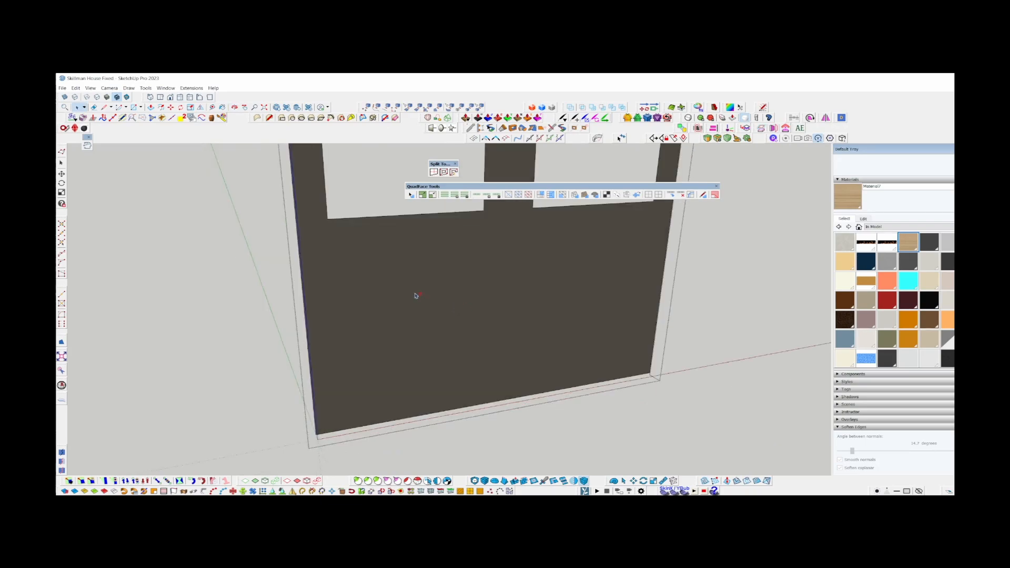
scroll(411, 328, "up", 2)
left_click(400, 337)
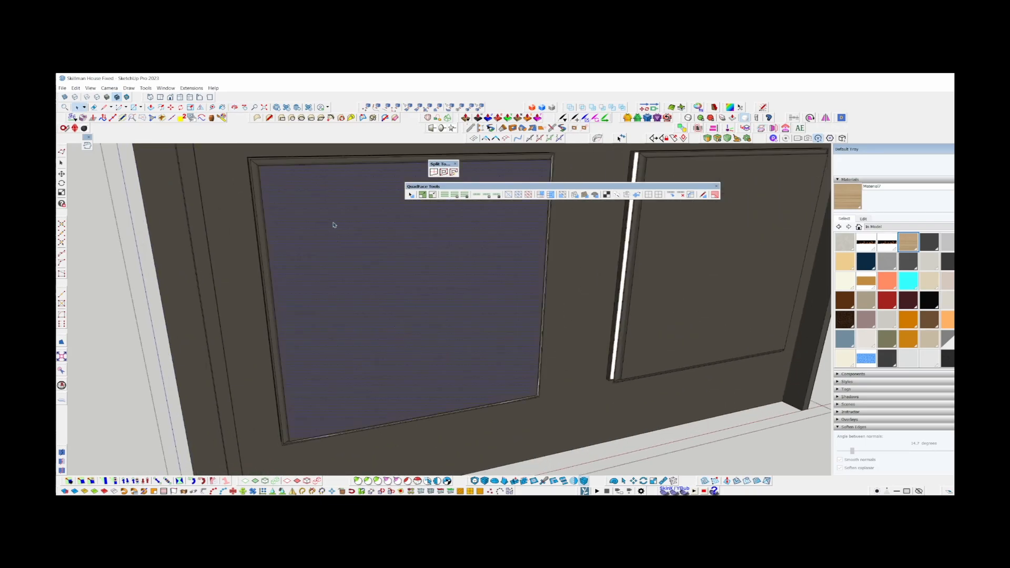
triple_click(384, 311)
scroll(387, 315, "down", 3)
triple_click(654, 282)
middle_click_drag(653, 282, 620, 389)
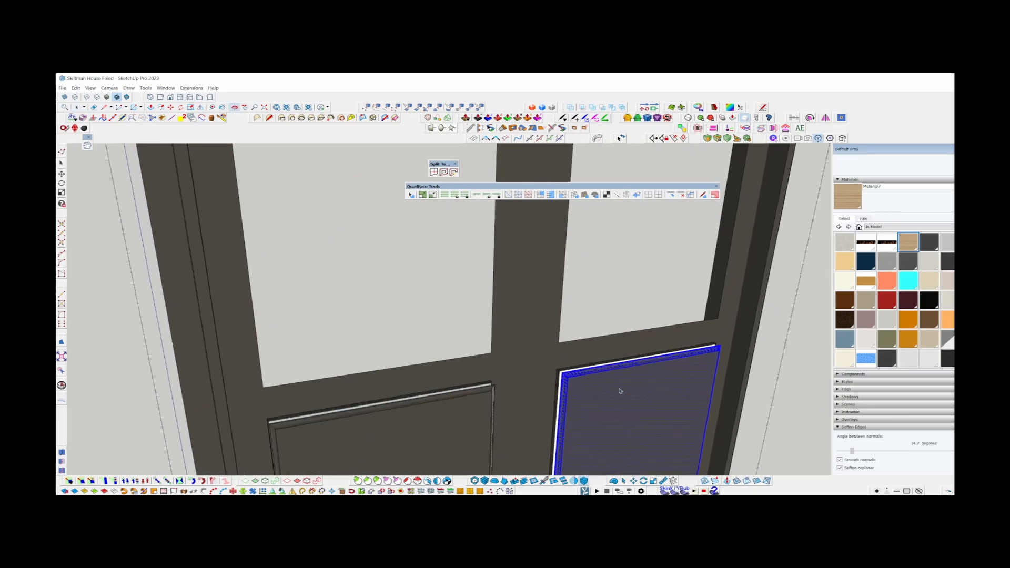
scroll(562, 370, "up", 5)
scroll(562, 370, "down", 3)
Select the outer outline of the left lower panel with Path Select.
left_click(600, 316)
scroll(600, 316, "down", 2)
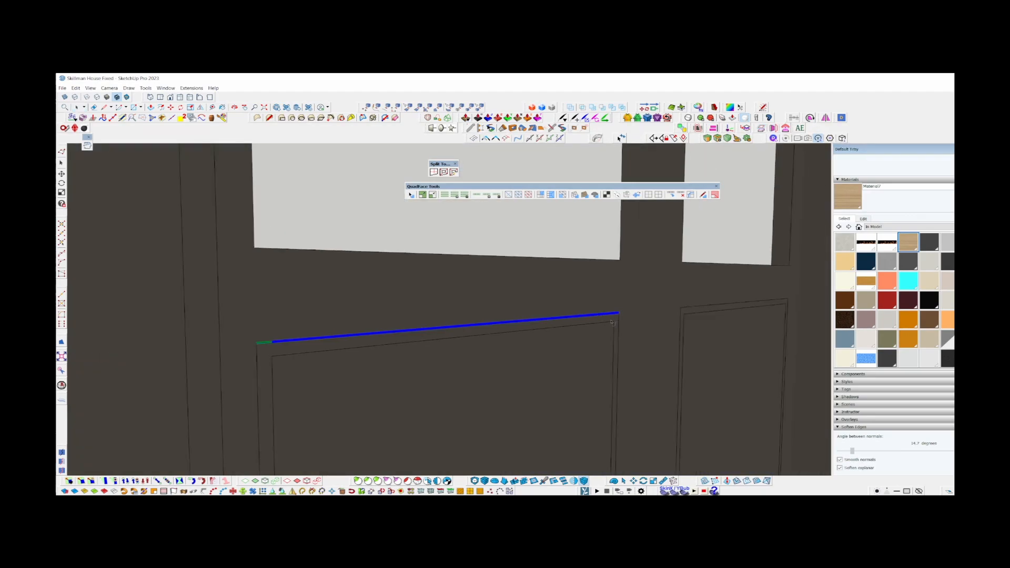
scroll(314, 260, "down", 3)
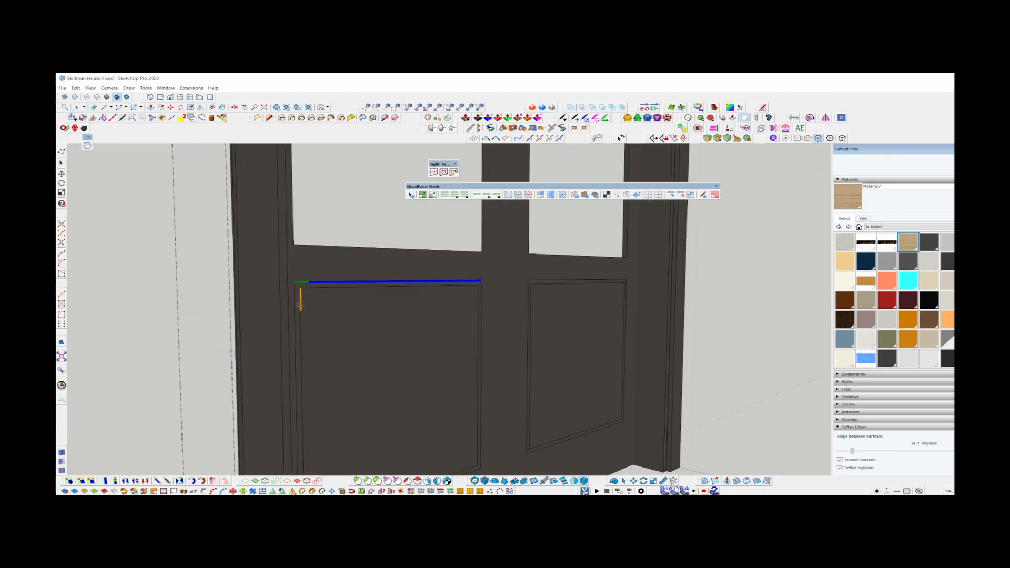
left_click(298, 313)
middle_click_drag(323, 366, 320, 248, "shift")
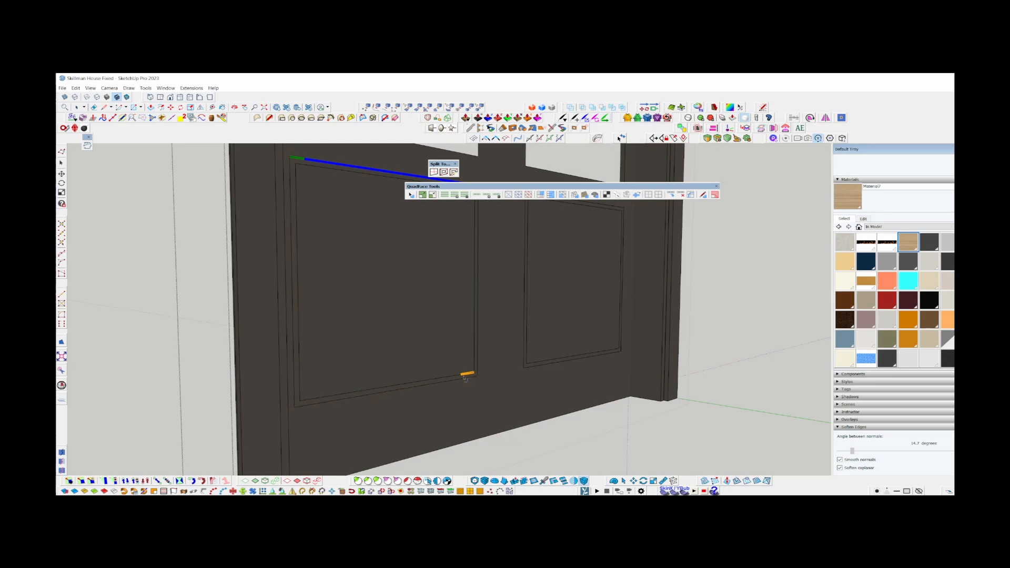
left_click(436, 382)
left_click(296, 390)
left_click(478, 364)
key("space")
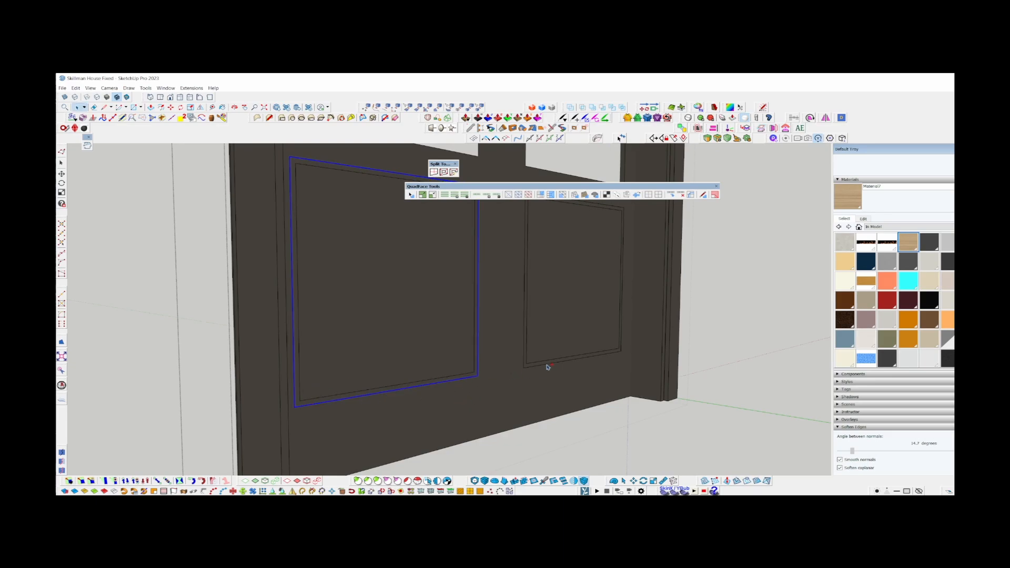
Restart Path Select and select the outer outline of the right lower panel.
middle_click_drag(547, 367, 473, 381)
key("c")
middle_click_drag(475, 326, 475, 455, "shift")
left_click(454, 356)
left_click(507, 238)
left_click(617, 275)
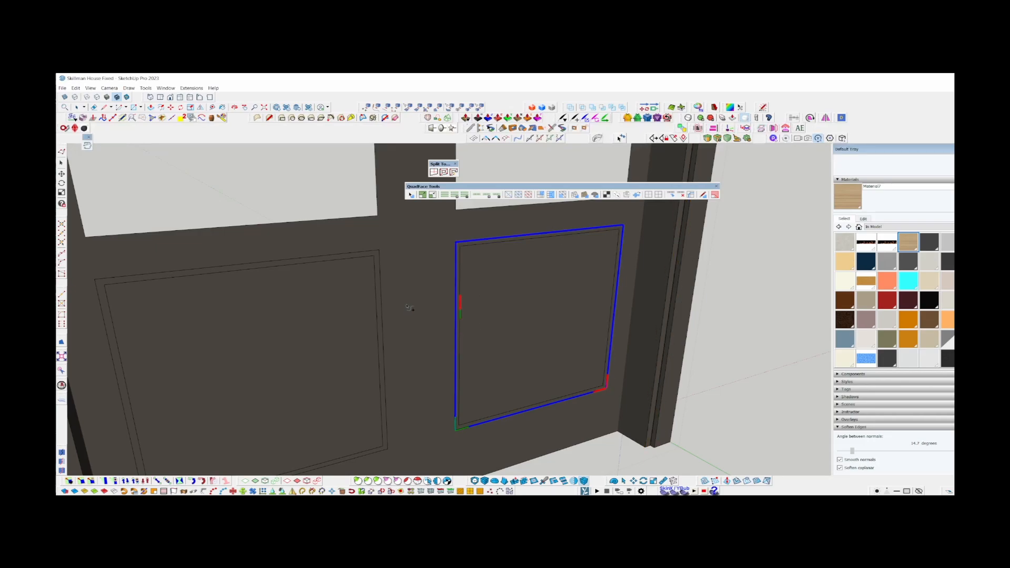
Add the left lower panel's outer outline to the path selection and finish selecting.
left_click(381, 294)
left_click(337, 255)
left_click(110, 337)
middle_click_drag(112, 338, 206, 230, "shift")
left_click(277, 413)
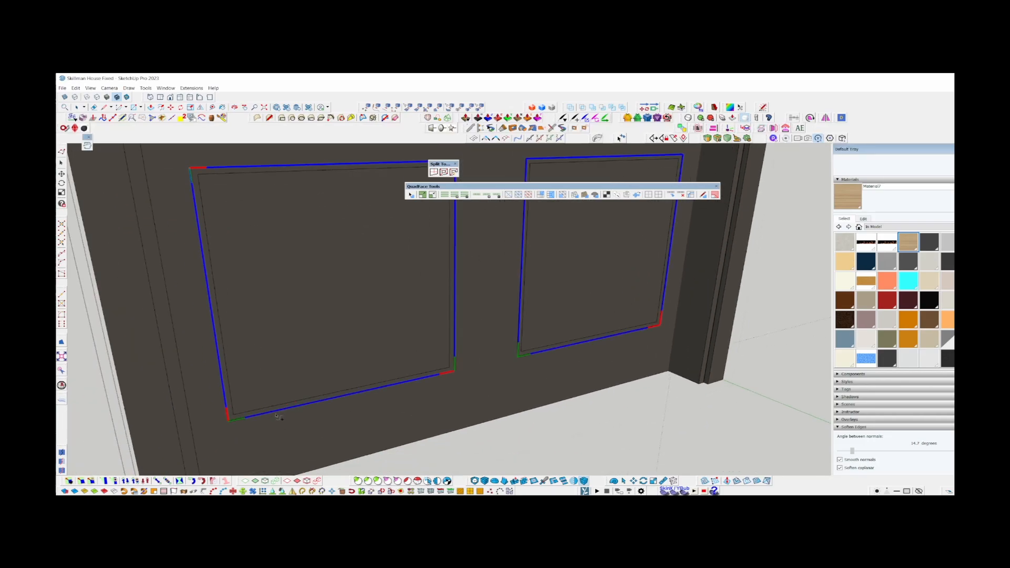
middle_click_drag(326, 363, 354, 345)
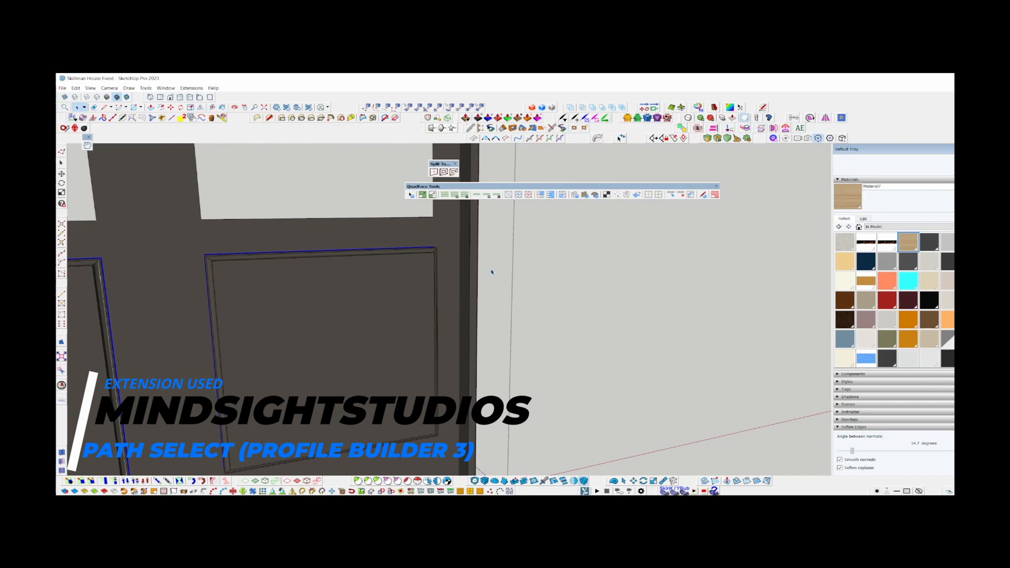
scroll(491, 272, "down", 5)
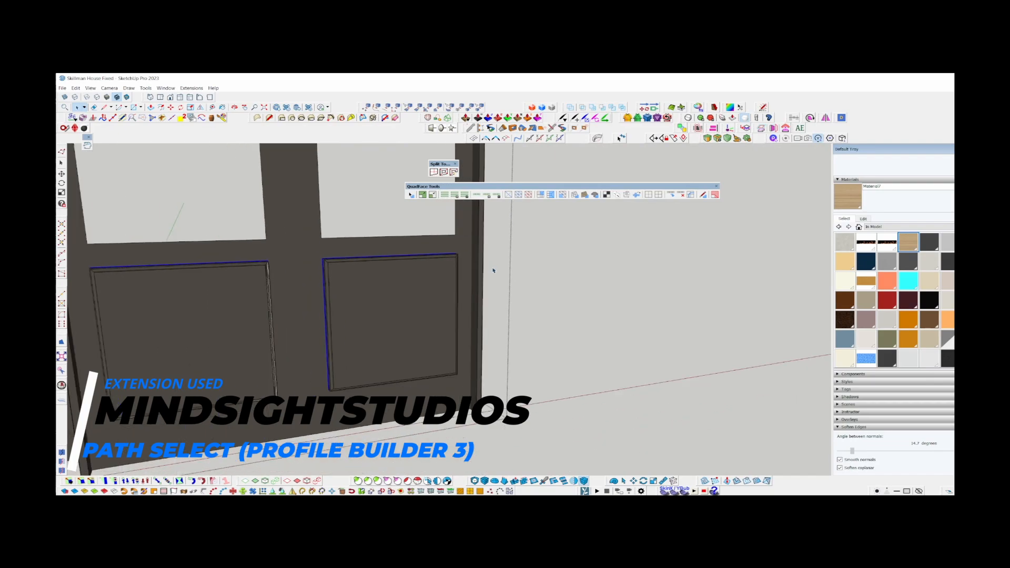
Isolate the two lower panel outlines from the door, select all of their edges and fill them with faces.
double_click(325, 241)
triple_click(324, 242)
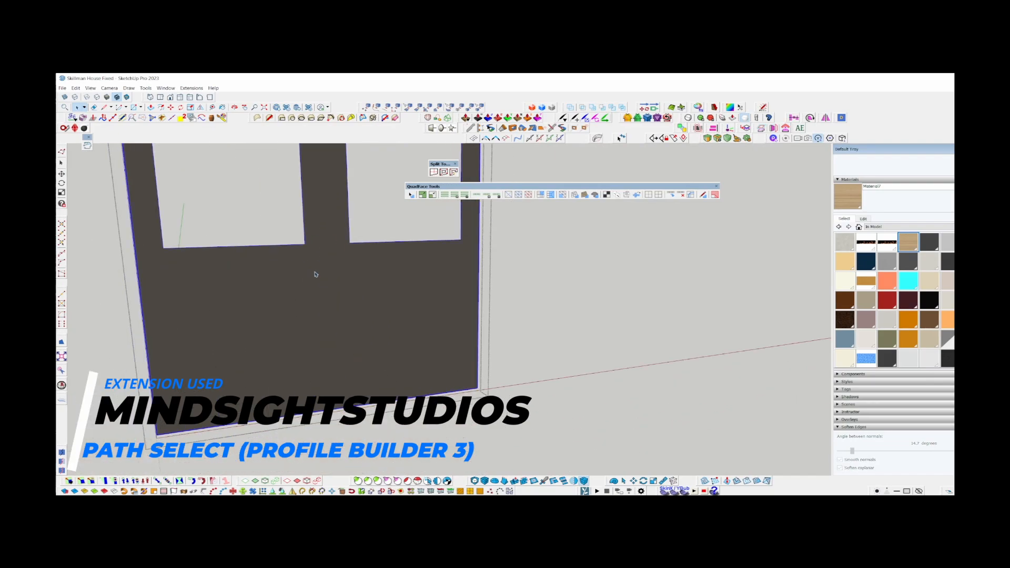
middle_click_drag(314, 273, 784, 353)
middle_click_drag(231, 320, 604, 333)
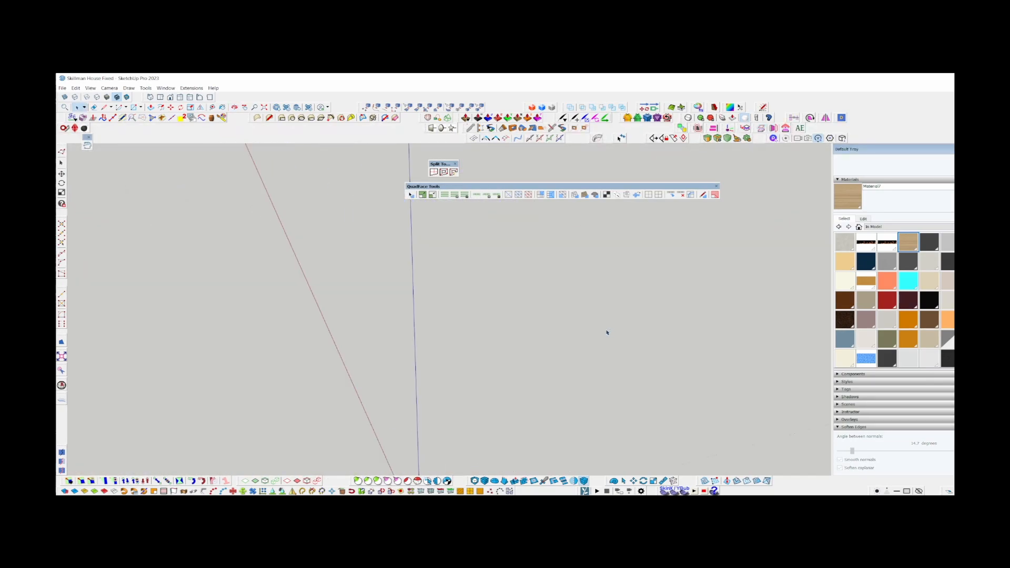
key("ctrl+a")
key("shift+f")
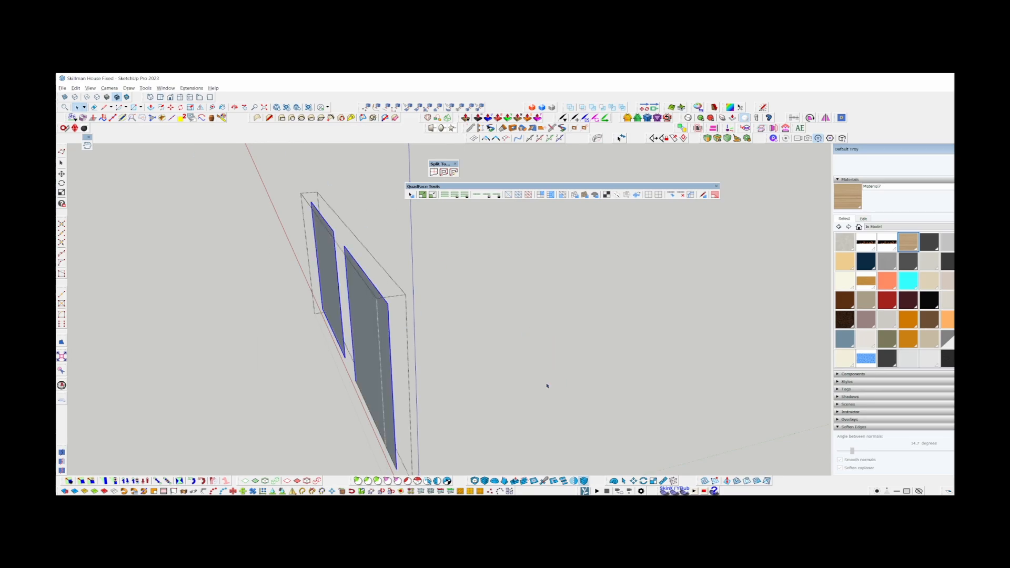
Extrude both lower panel faces into solid blocks of equal depth with Push/Pull and leave their editing context.
key("p")
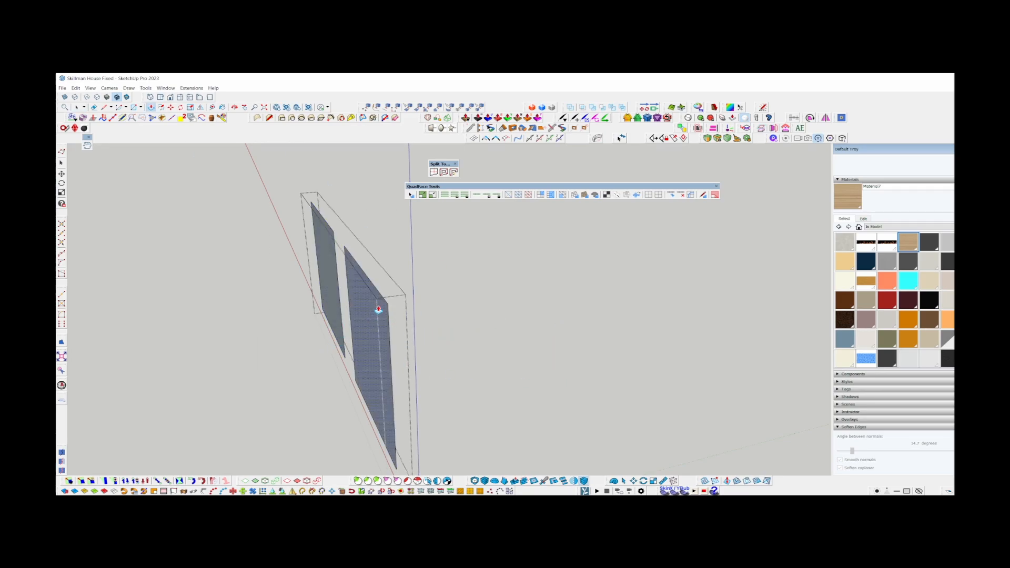
left_click_drag(378, 310, 500, 287)
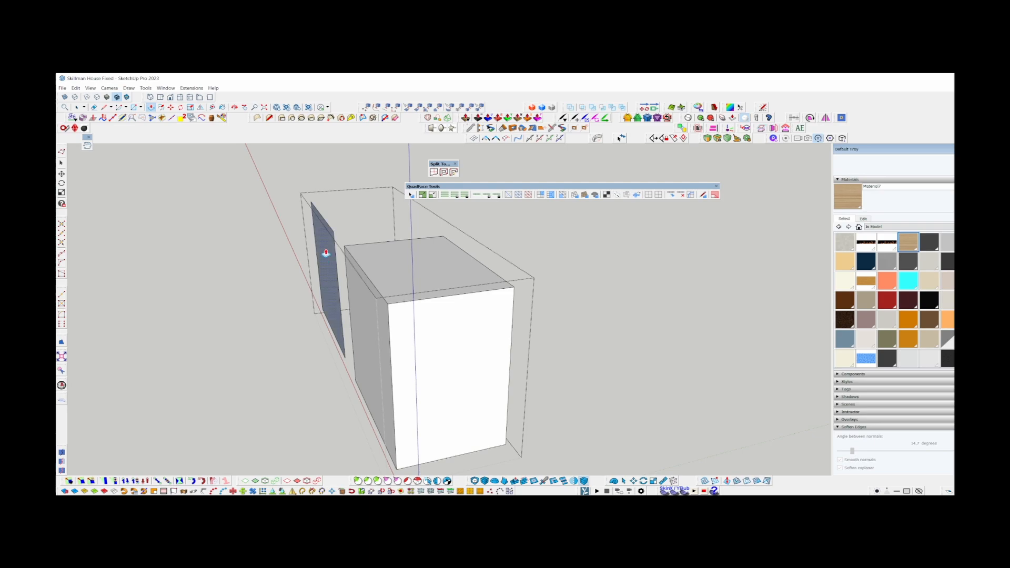
left_click(325, 253)
left_click(512, 290)
key("space")
key("Escape")
Move the two panel blocks back along their depth so they pass through the door.
middle_click_drag(464, 322, 457, 348)
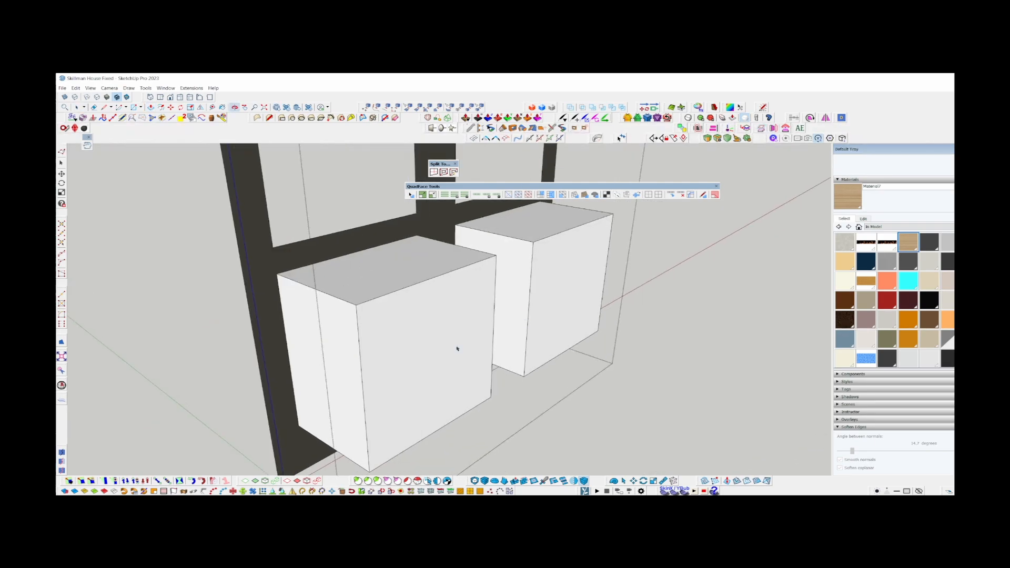
left_click(545, 302)
key("m")
left_click(547, 300)
left_click(514, 291)
key("space")
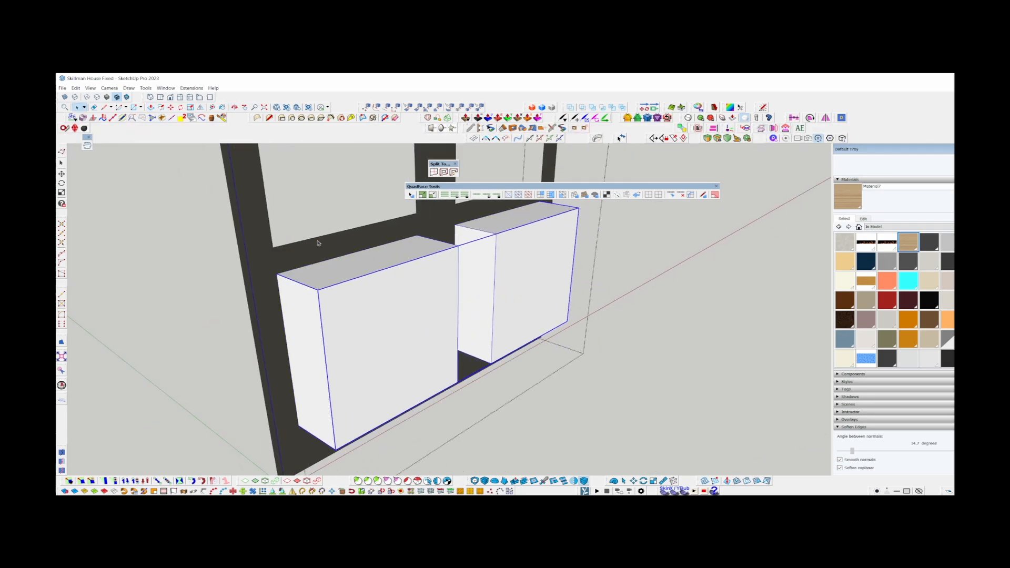
Cut the two panel blocks and paste them in place inside the door's editing context.
key("ctrl+x")
double_click(324, 260)
double_click(325, 261)
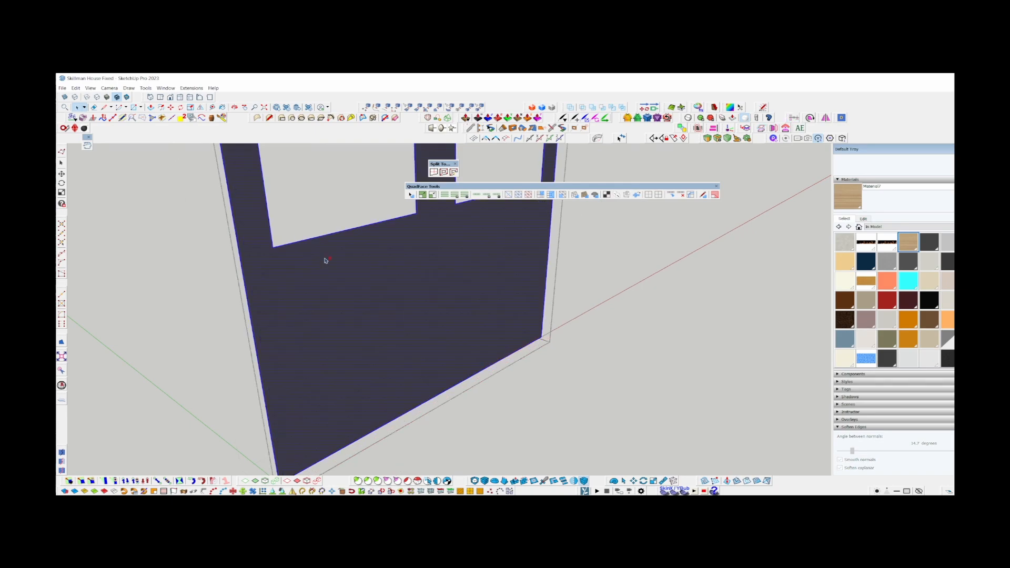
key("ctrl+shift+v")
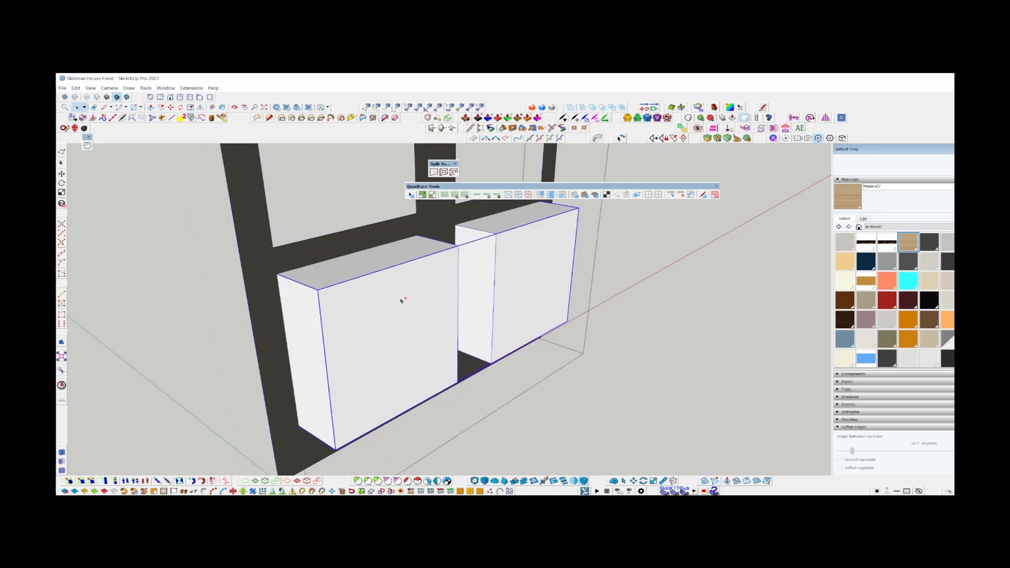
Cut the two lower panel openings out of the door with the pasted blocks and delete the leftover pieces.
key("Delete")
key("Delete")
left_click(387, 329)
key("Delete")
middle_click_drag(387, 329, 392, 406)
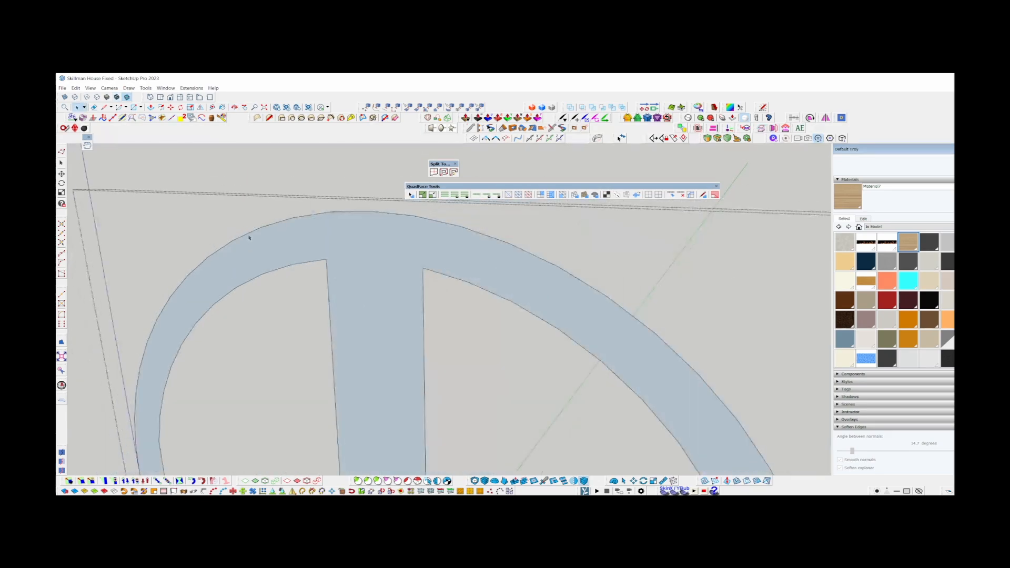
scroll(263, 239, "down", 6)
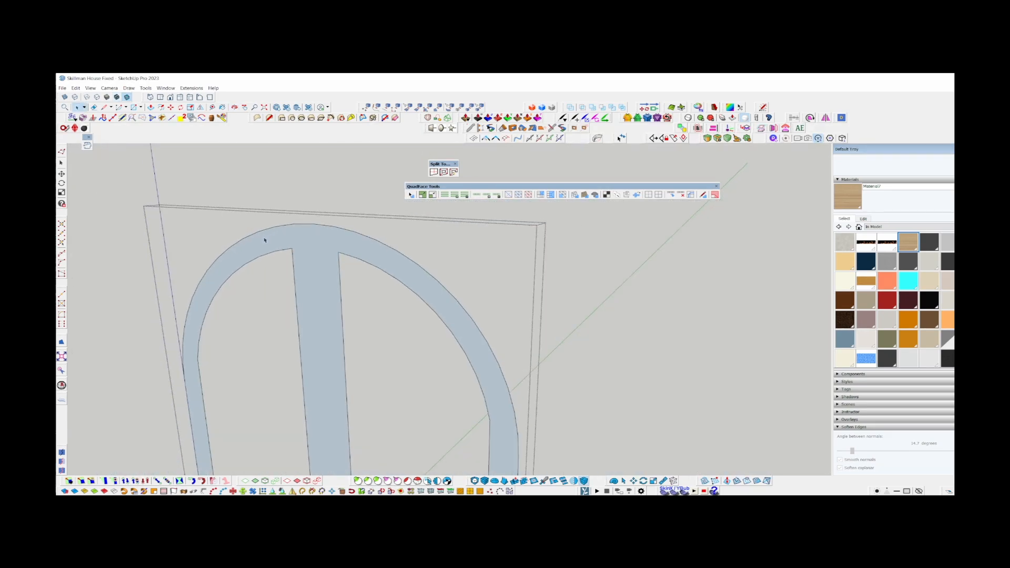
Open the door frame for editing, select its face and reverse it so the front side faces outward.
scroll(371, 214, "down", 4)
scroll(379, 352, "up", 5)
middle_click_drag(379, 352, 452, 360)
double_click(379, 318)
double_click(380, 317)
left_click(386, 294)
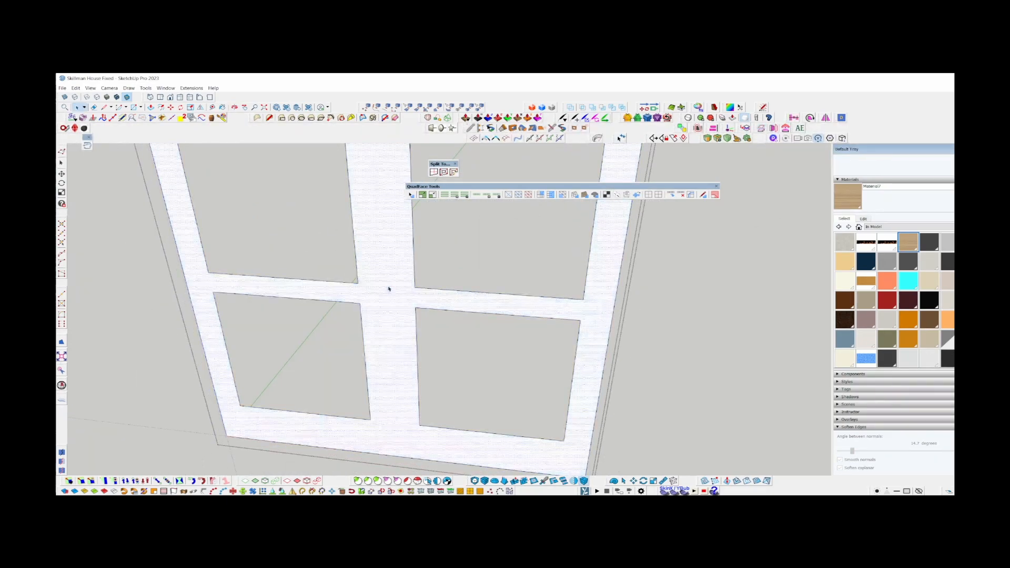
Draw dividing lines along the top of the bottom rail and both edges of the middle rail to separate the frame members.
scroll(231, 421, "up", 3)
key("l")
left_click(486, 383)
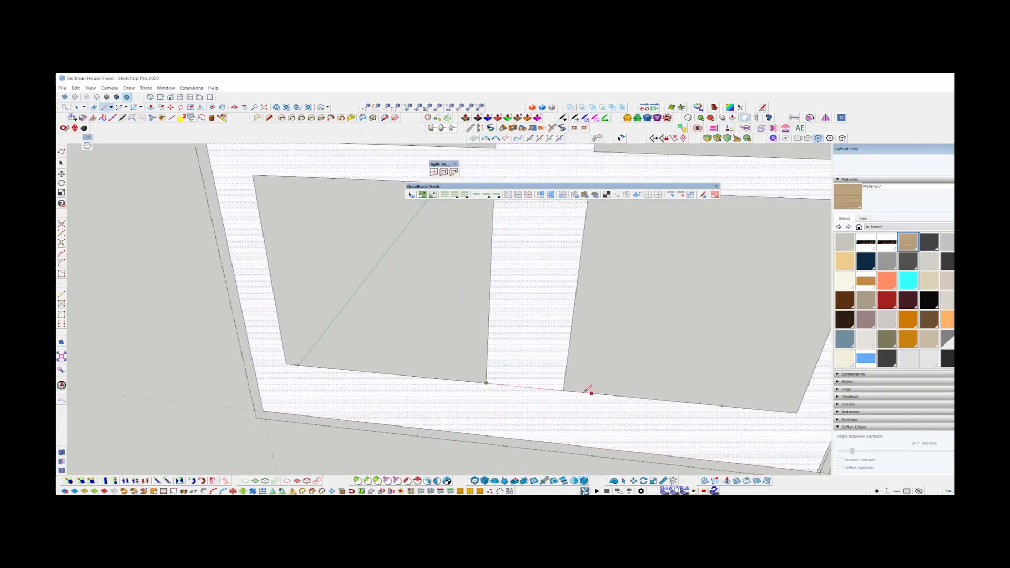
scroll(502, 413, "down", 4)
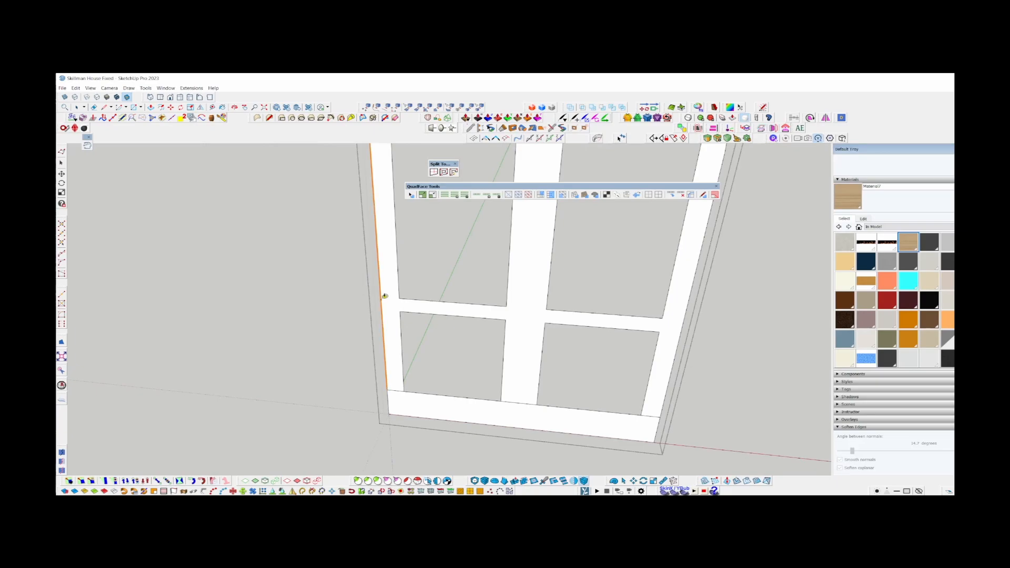
key("l")
left_click(399, 311)
left_click(662, 318)
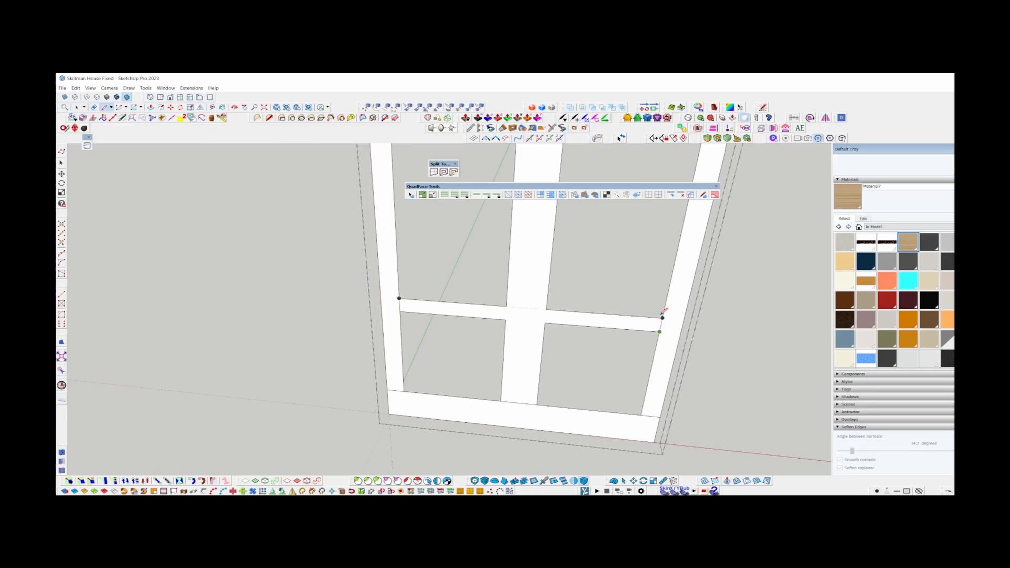
key("space")
Try to offset the arch's outer edge inward to the upper corner of the central mullion.
scroll(516, 347, "down", 5)
scroll(515, 336, "up", 6)
scroll(496, 318, "up", 2)
scroll(431, 343, "down", 1)
key("l")
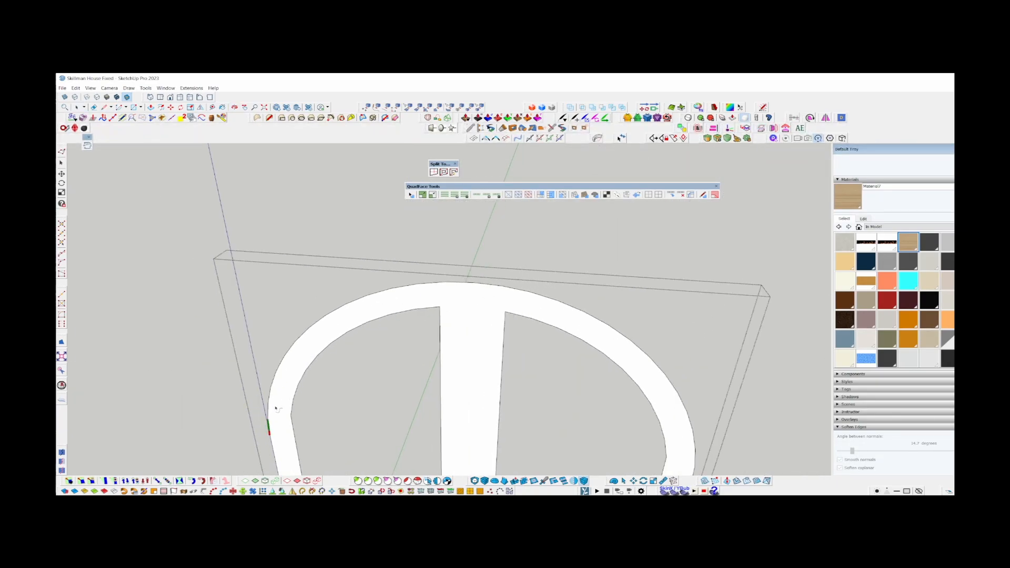
scroll(465, 292, "up", 5)
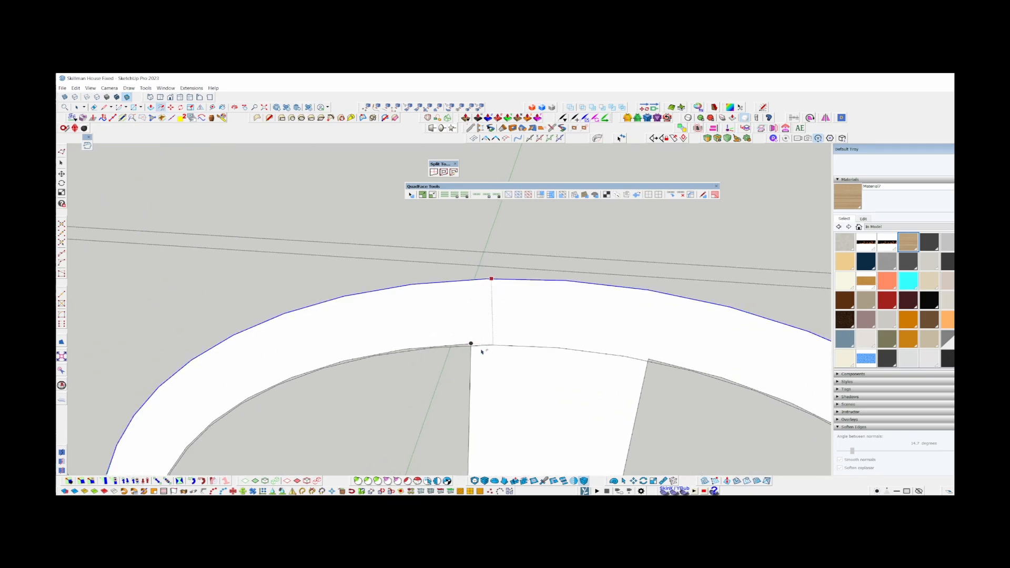
scroll(479, 350, "up", 4)
scroll(496, 318, "down", 6)
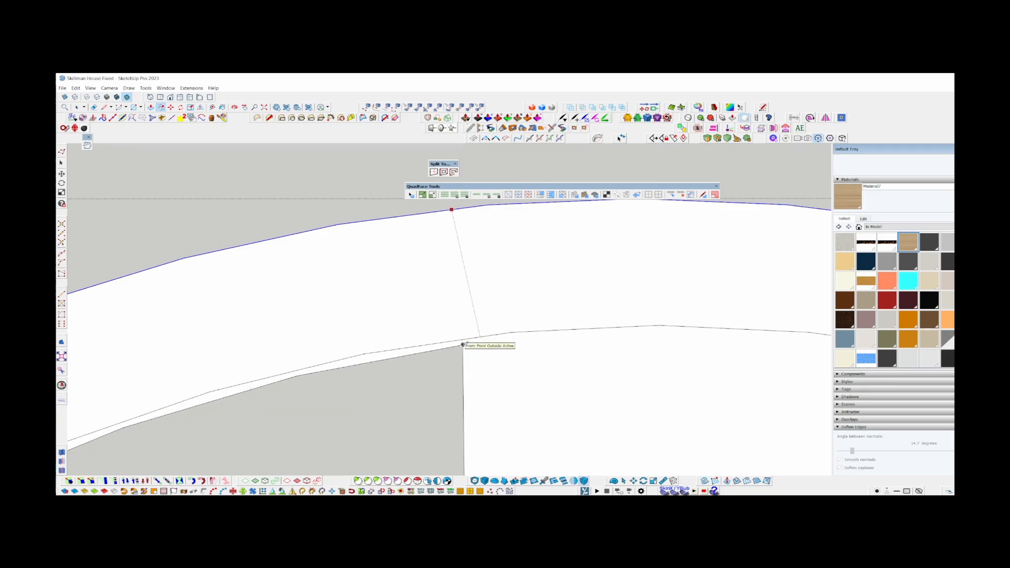
Select the offset arc segments spanning the central mullion and remove the offset arc from the frame.
key("space")
scroll(437, 299, "up", 5)
middle_click_drag(437, 299, 420, 333)
scroll(394, 331, "up", 2)
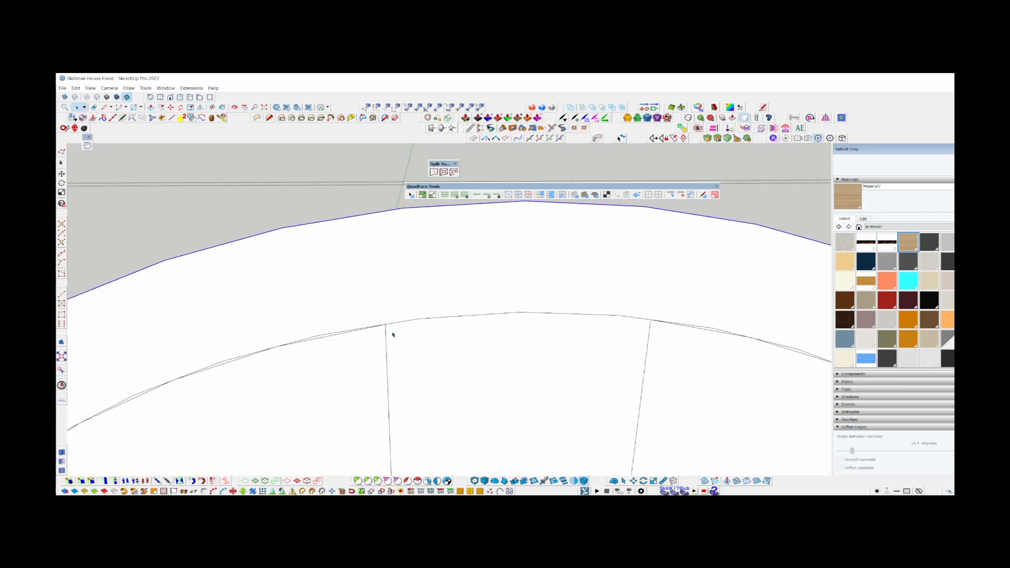
left_click(400, 322)
left_click(647, 320)
scroll(563, 290, "down", 3)
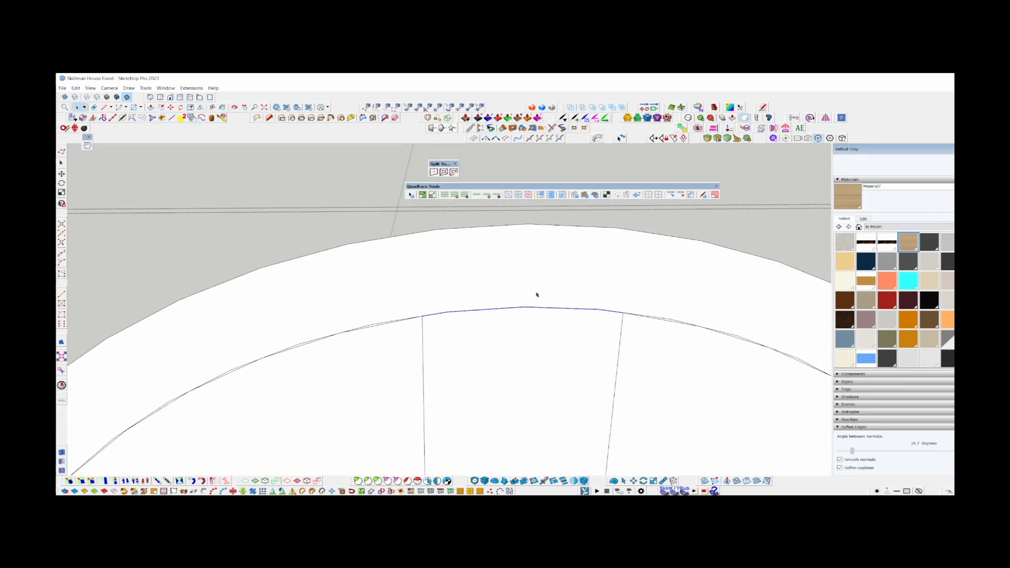
key("Delete")
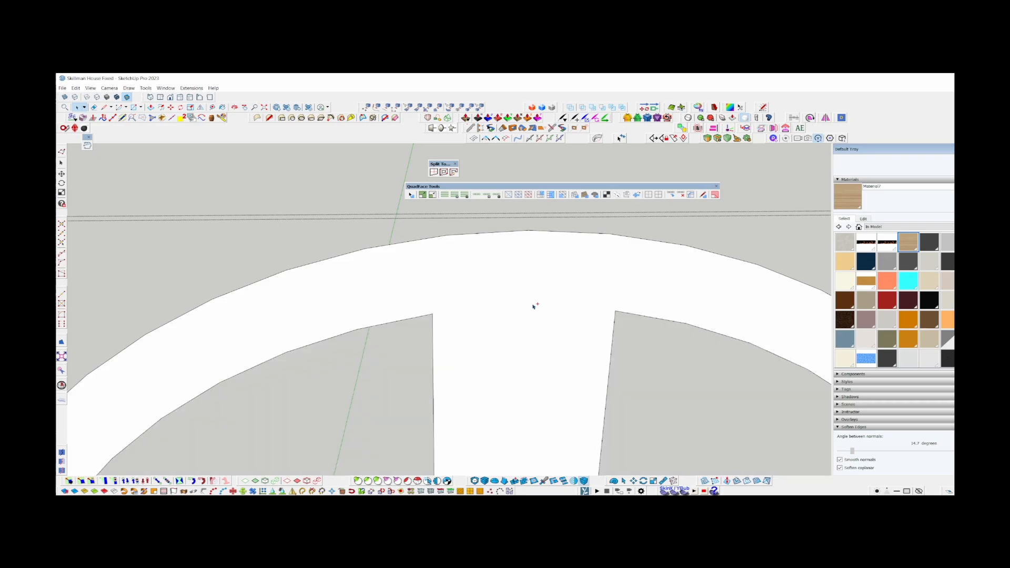
scroll(432, 303, "down", 3)
key("Escape")
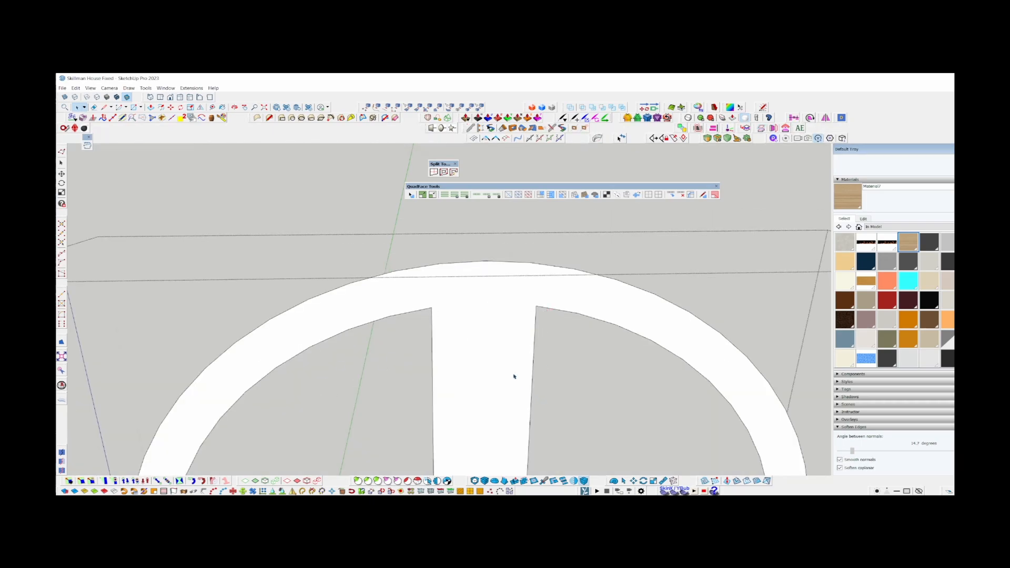
scroll(519, 299, "down", 2)
scroll(497, 301, "up", 5)
scroll(451, 312, "down", 2)
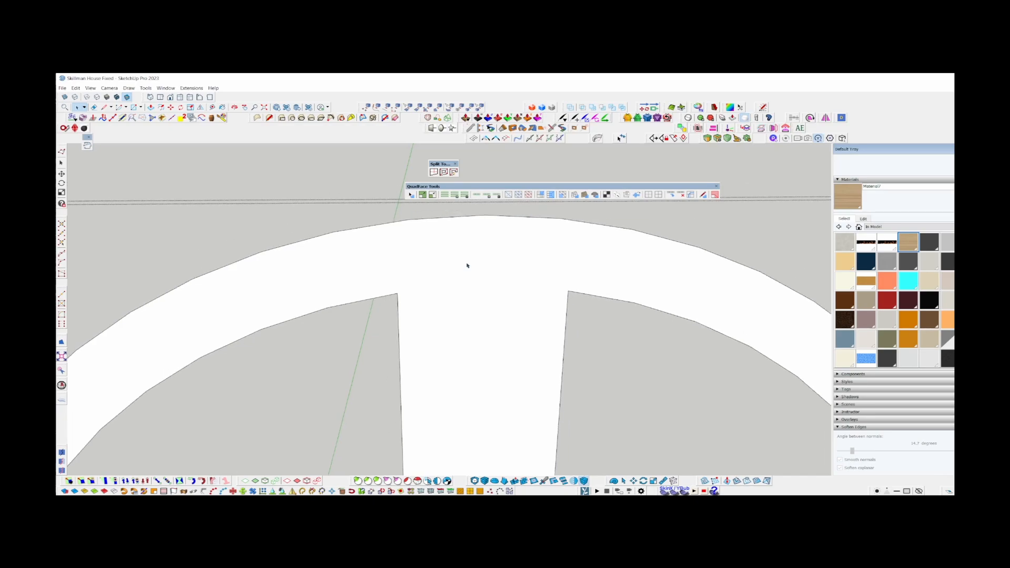
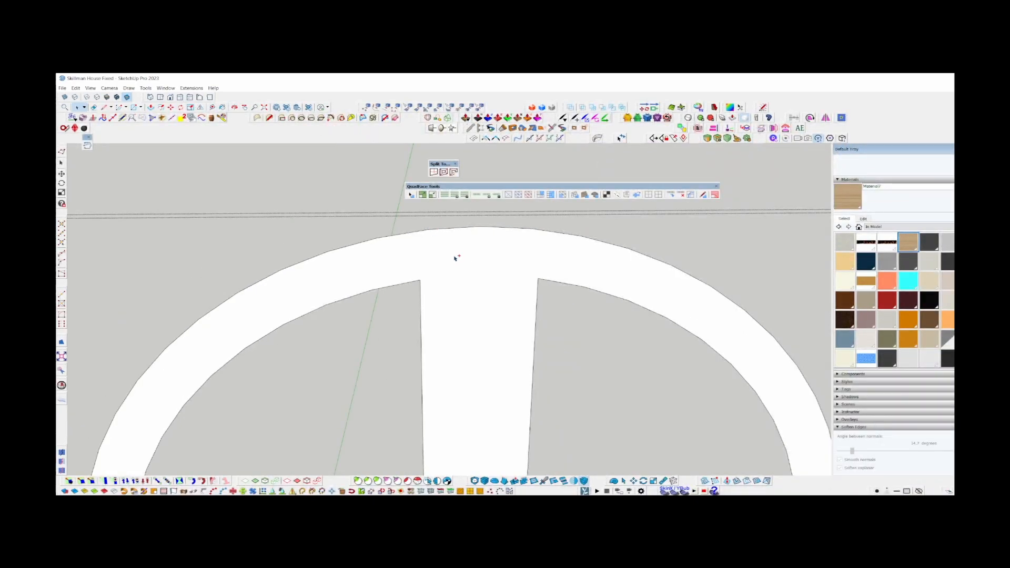
Offset the arch's top outer edge segments inward so the new arc meets the central mullion's upper corners.
left_click(413, 232)
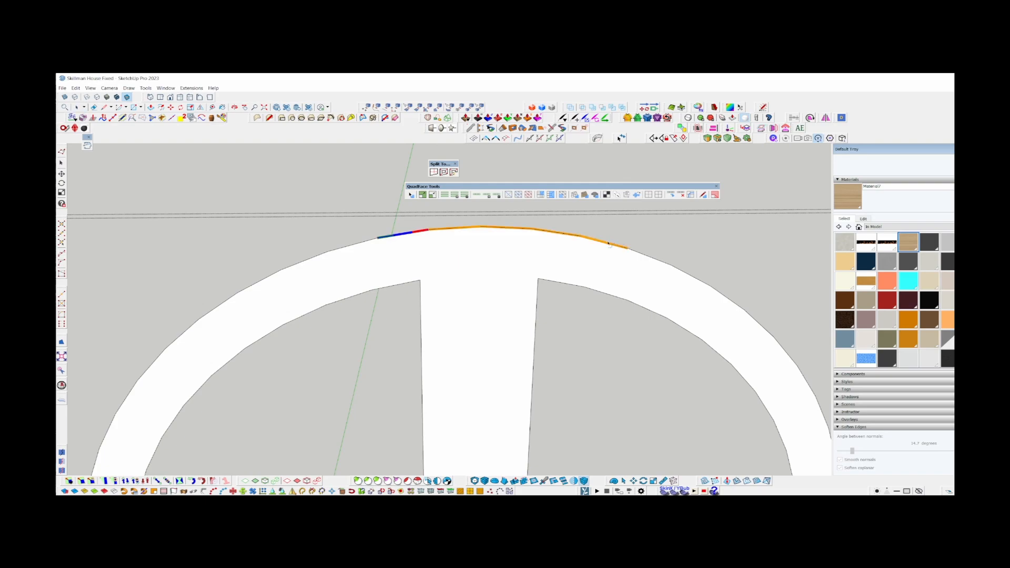
left_click(560, 234)
key("f")
scroll(421, 232, "up", 1)
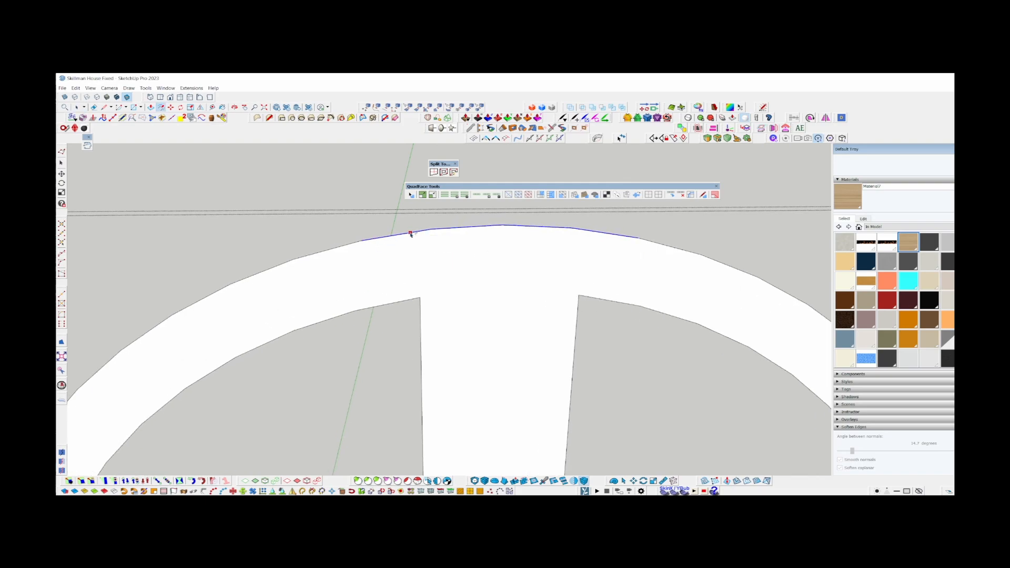
left_click(411, 231)
scroll(409, 299, "up", 3)
left_click(738, 294)
scroll(484, 293, "down", 1)
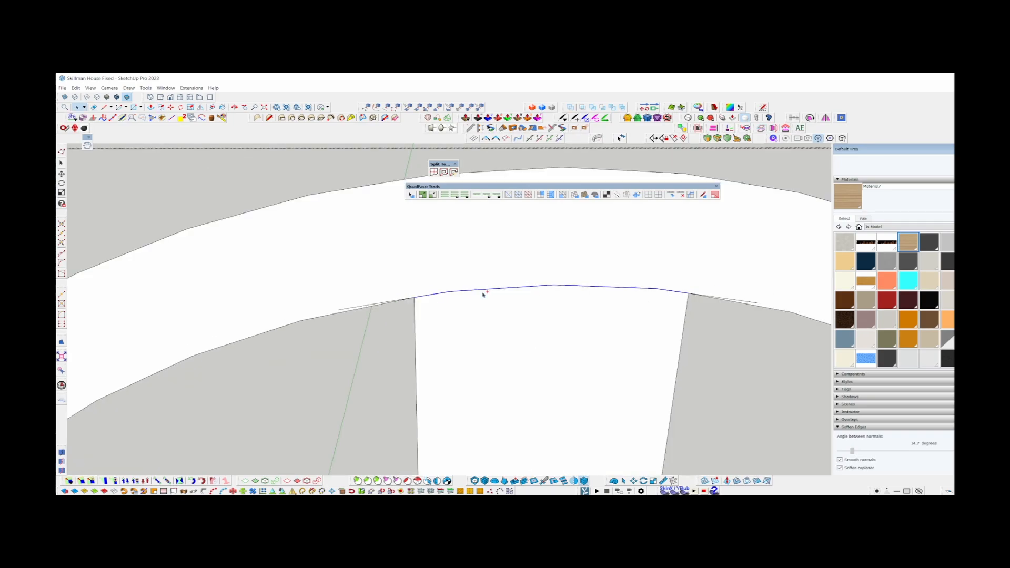
Delete the excess ends of the offset arc that overhang both sides of the central mullion.
key("Delete")
scroll(484, 293, "down", 4)
middle_click_drag(484, 293, 439, 370)
scroll(439, 371, "down", 3)
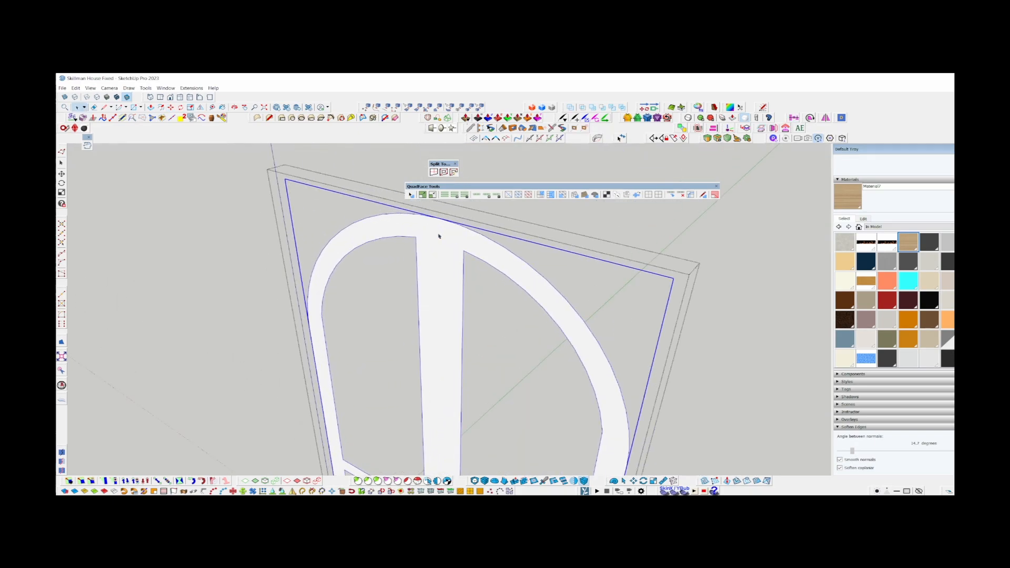
scroll(438, 236, "up", 3)
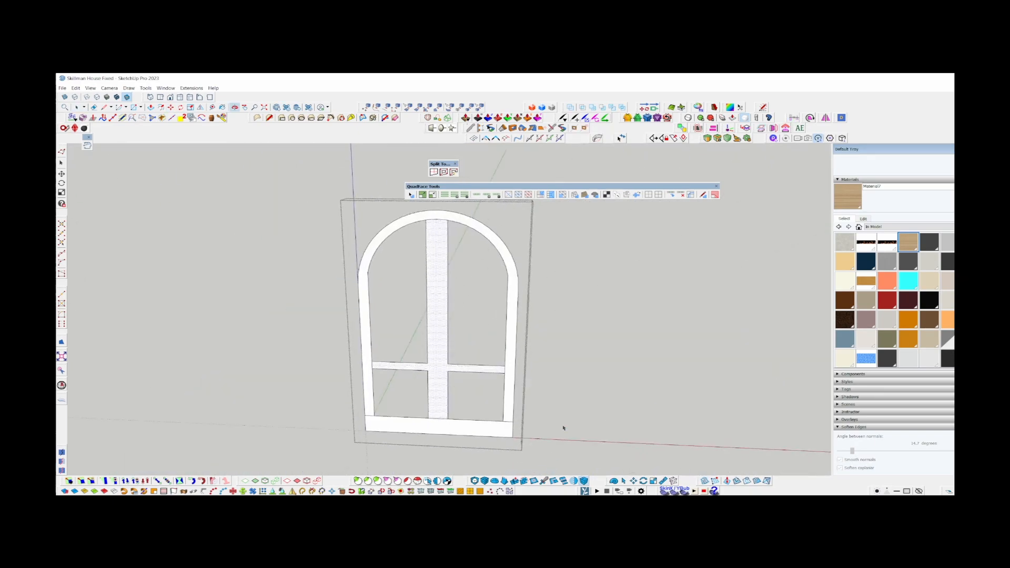
Draw the dividing line between the central mullion and the right middle rail.
scroll(421, 353, "up", 6)
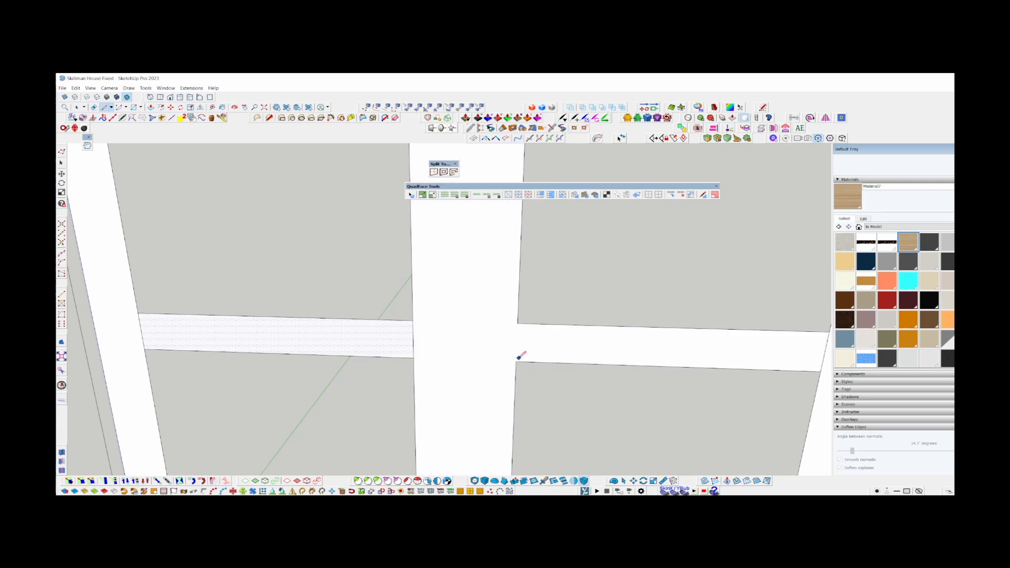
left_click(516, 361)
scroll(472, 340, "down", 6)
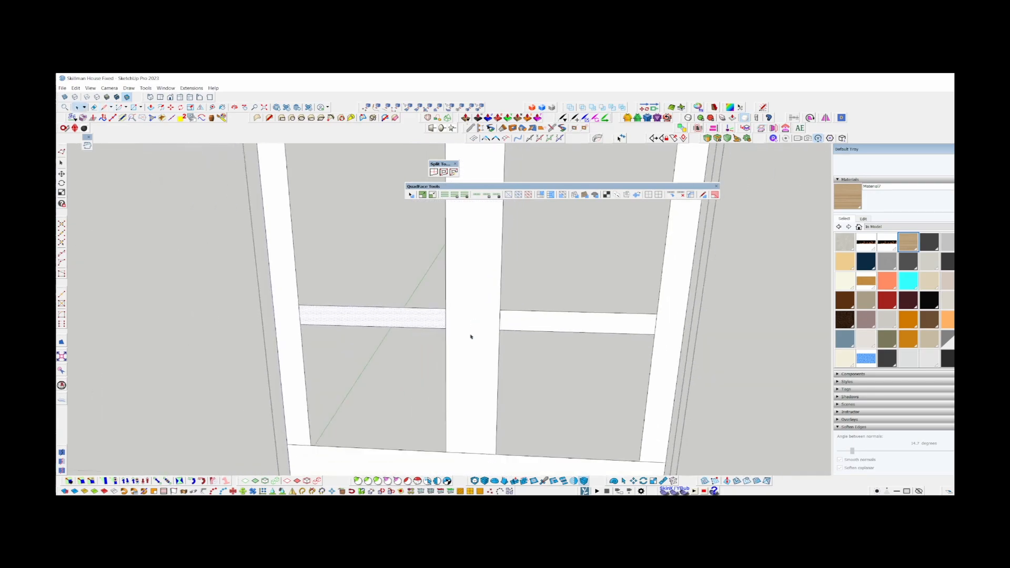
key("space")
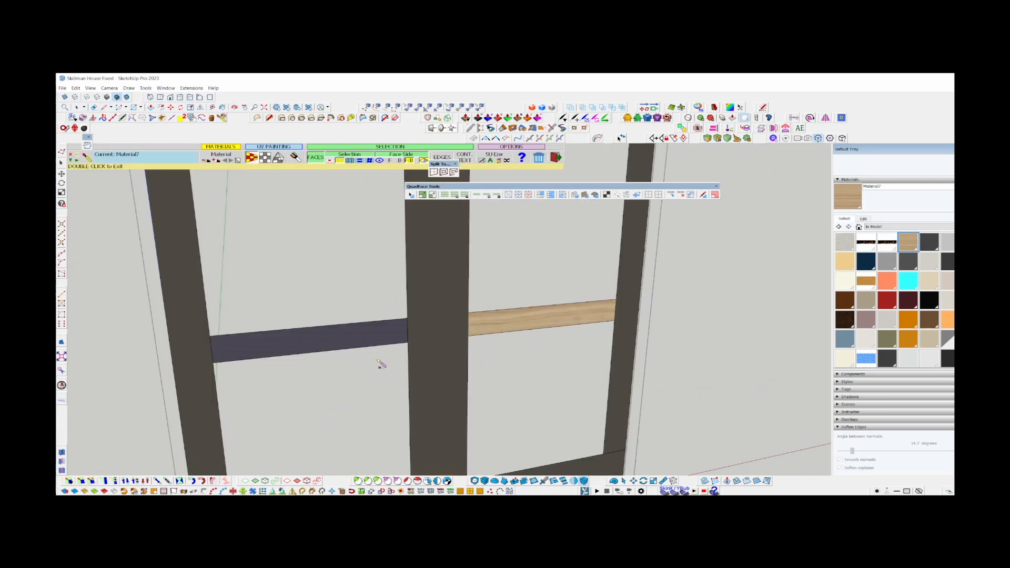
Paint the middle rails, central mullion and bottom rail with the wood material Material7.
left_click(370, 342)
scroll(479, 282, "down", 5)
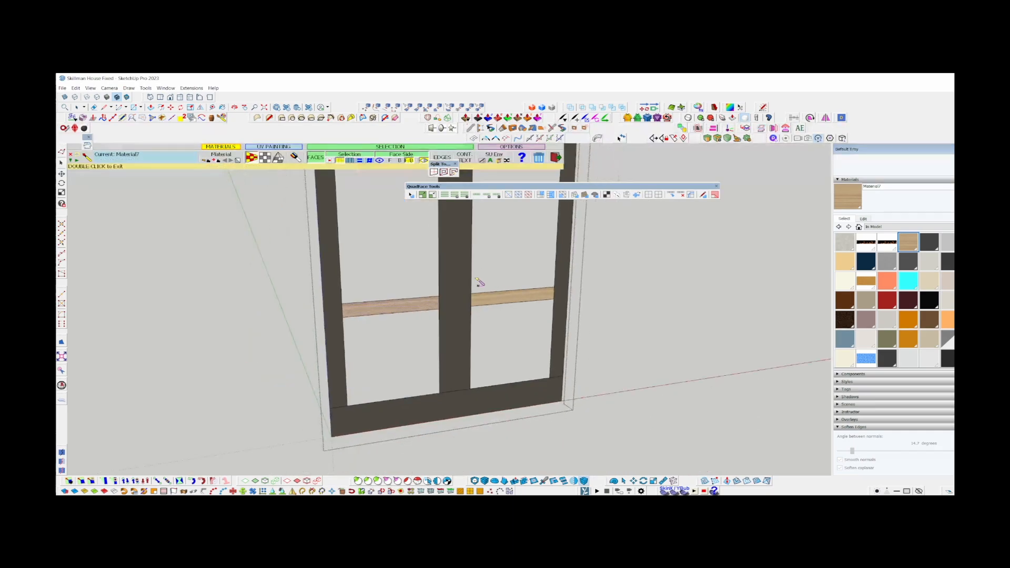
left_click(489, 415)
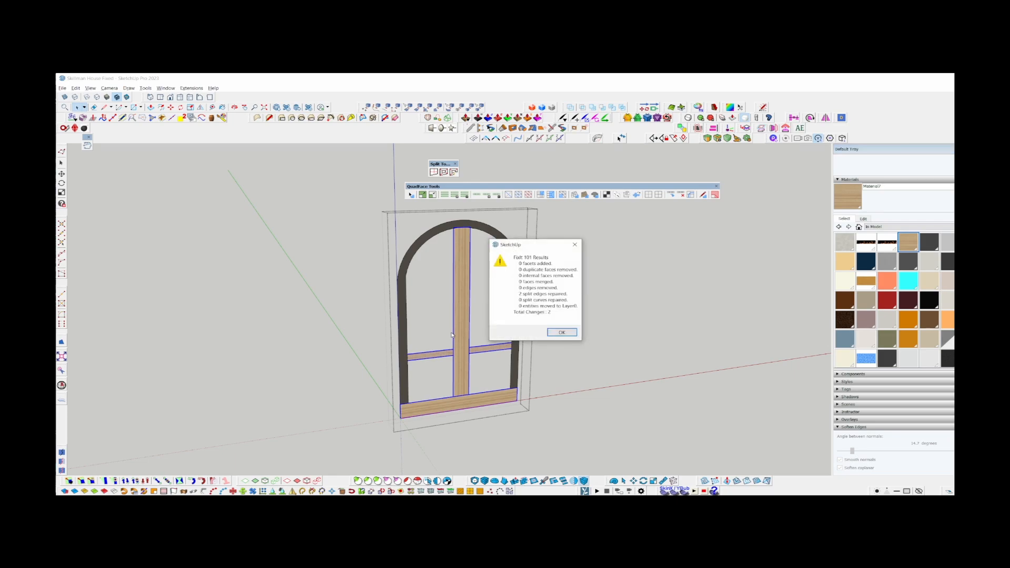
Repair the split edges of the textured members with Fixit 101 and close the results.
left_click(562, 332)
scroll(449, 356, "up", 7)
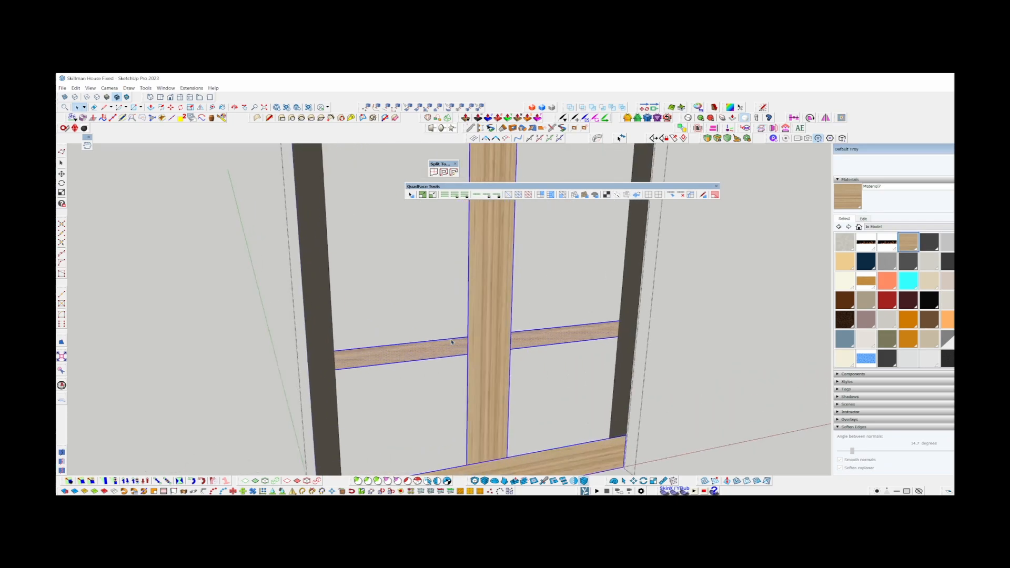
left_click(586, 336)
scroll(584, 335, "down", 5)
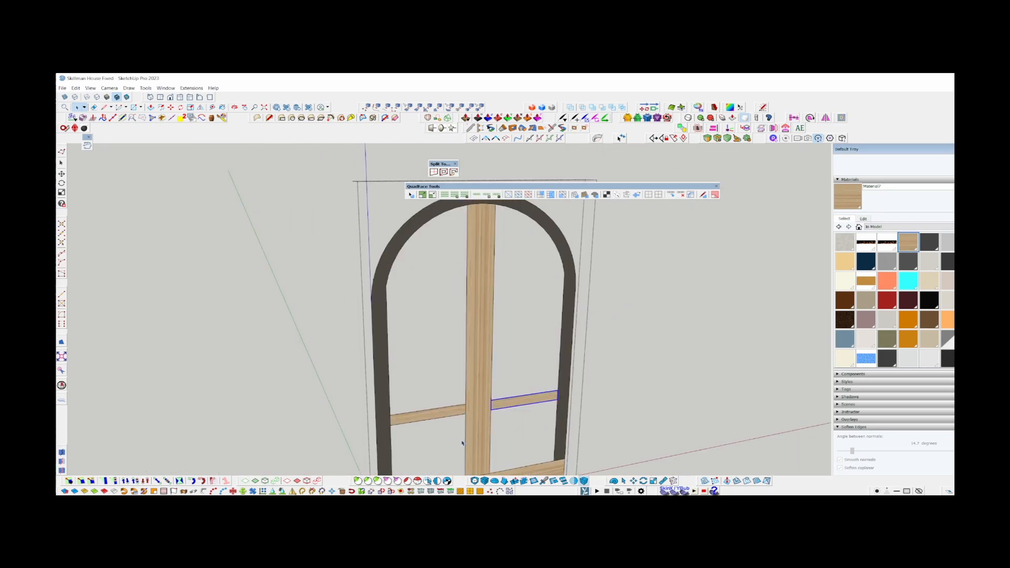
Isolate the arched outer frame from the mullion and rails and paint it with the wood material.
middle_click_drag(463, 443, 360, 289)
key("Escape")
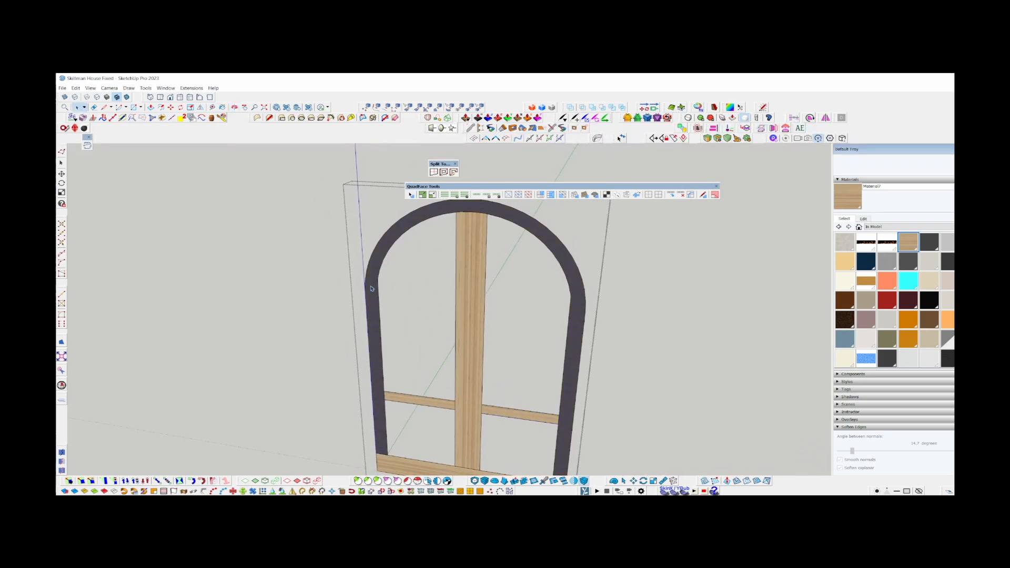
double_click(371, 289)
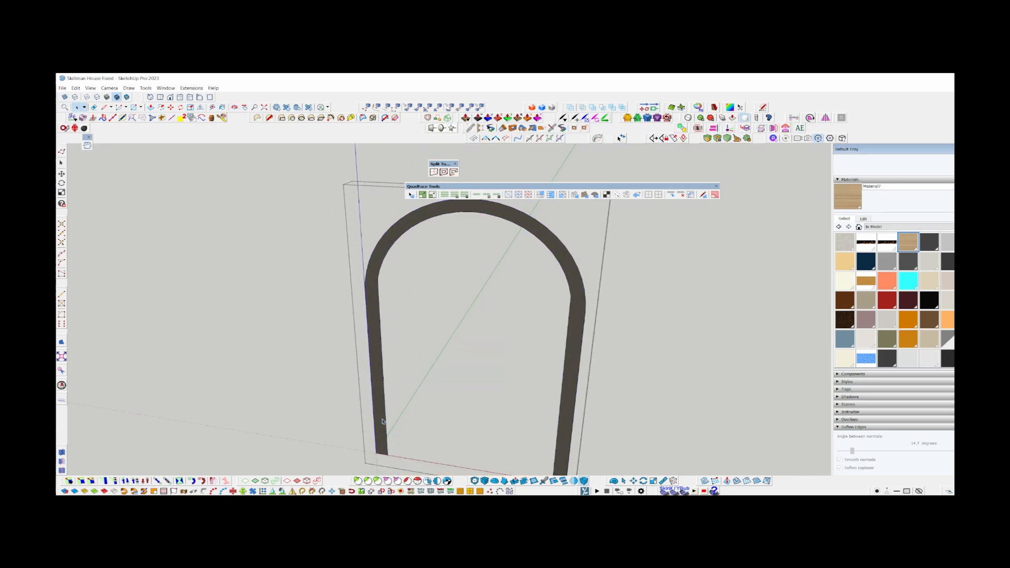
scroll(382, 422, "up", 3)
left_click(221, 118)
left_click(379, 354)
key("space")
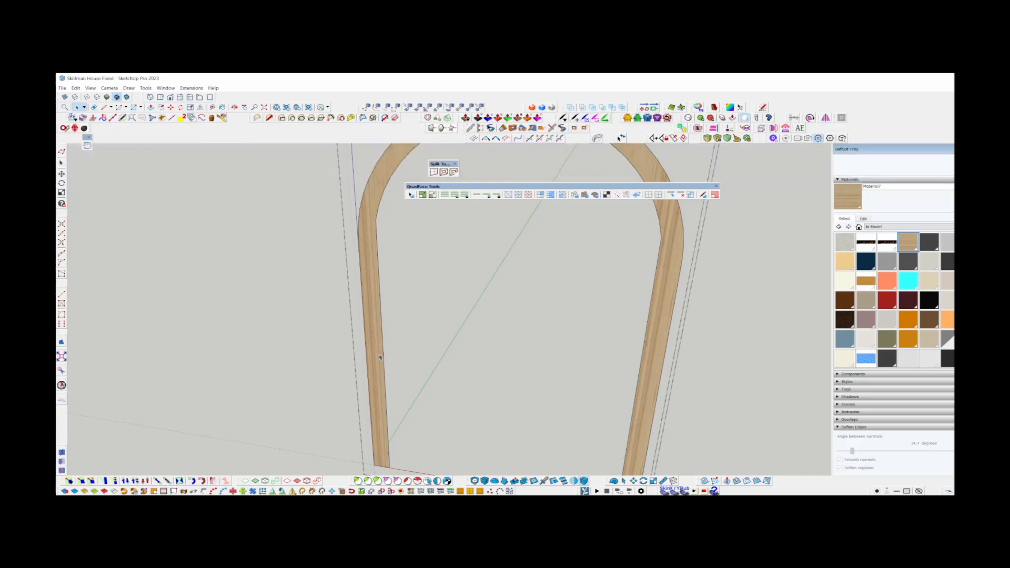
Select all geometry of the arched outer frame and remove its lonely vertices.
middle_click_drag(380, 357, 443, 400)
scroll(371, 256, "up", 3)
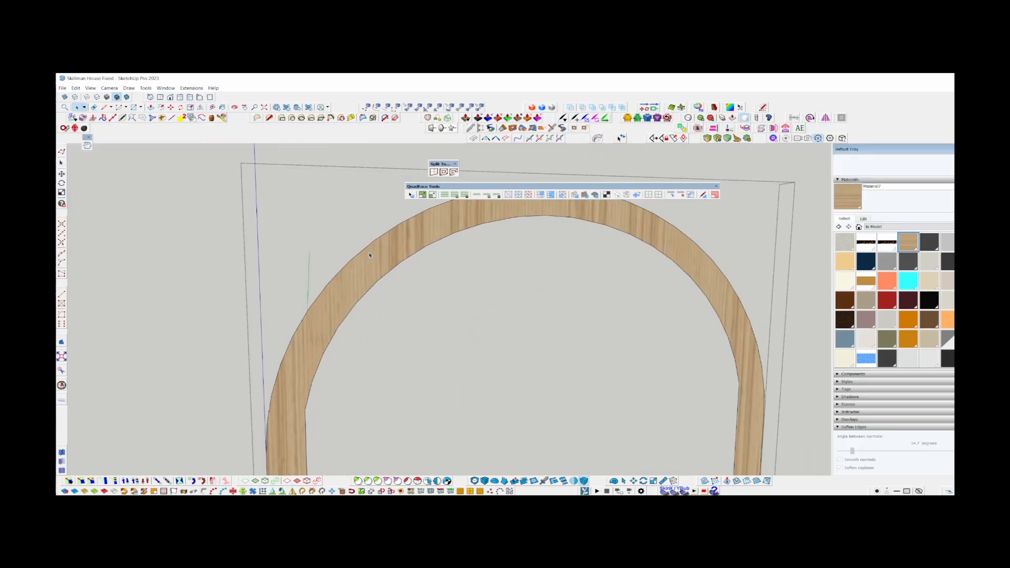
scroll(358, 342, "down", 6)
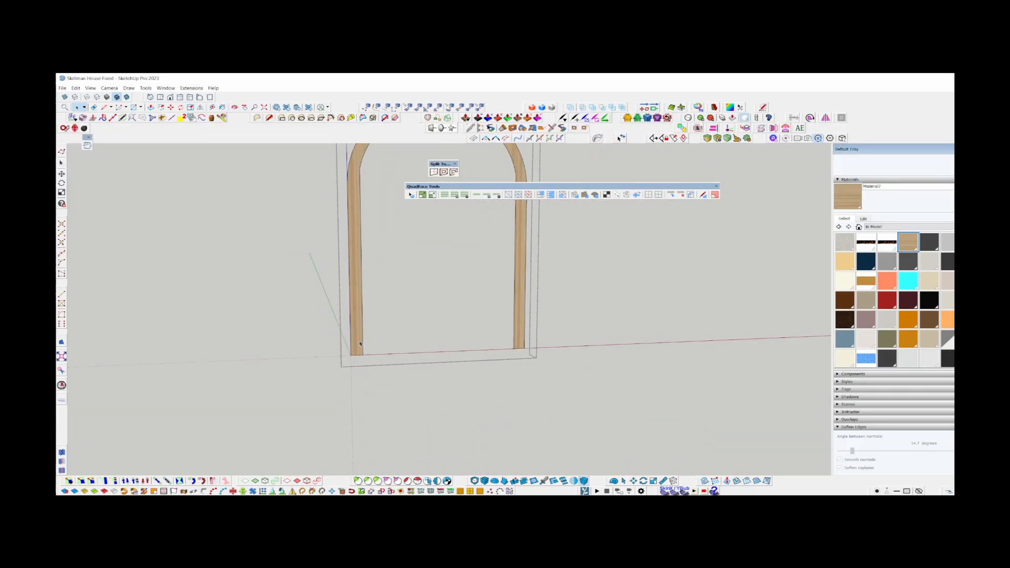
scroll(359, 344, "up", 3)
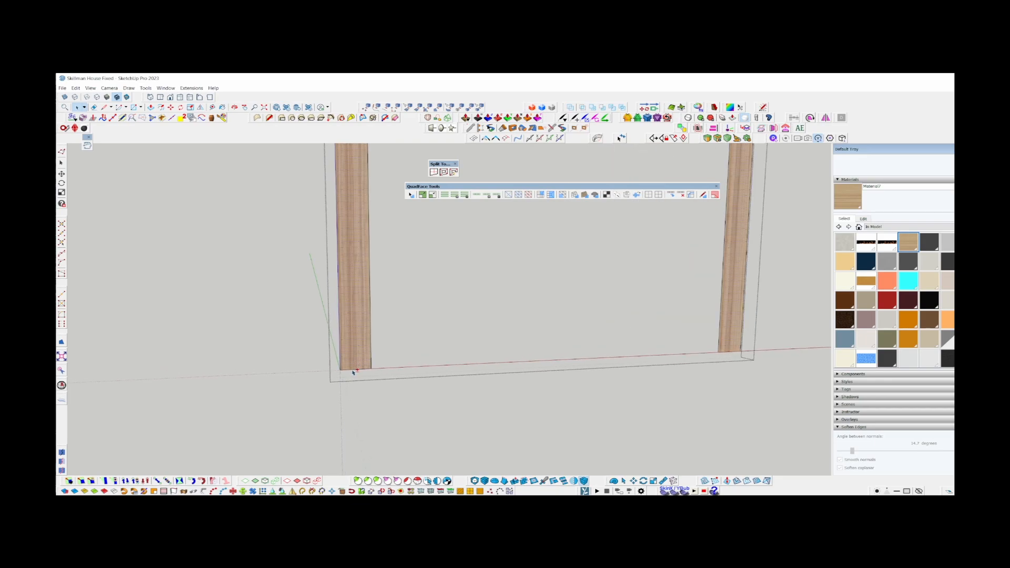
left_click(353, 370)
scroll(410, 436, "down", 4)
middle_click_drag(398, 272, 365, 288, "shift")
triple_click(364, 289)
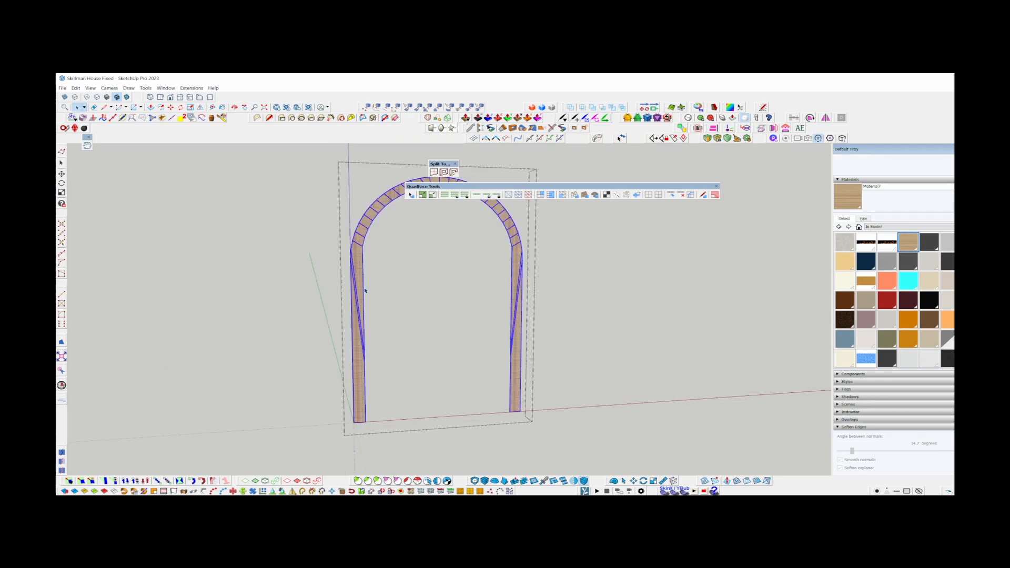
scroll(362, 362, "up", 1)
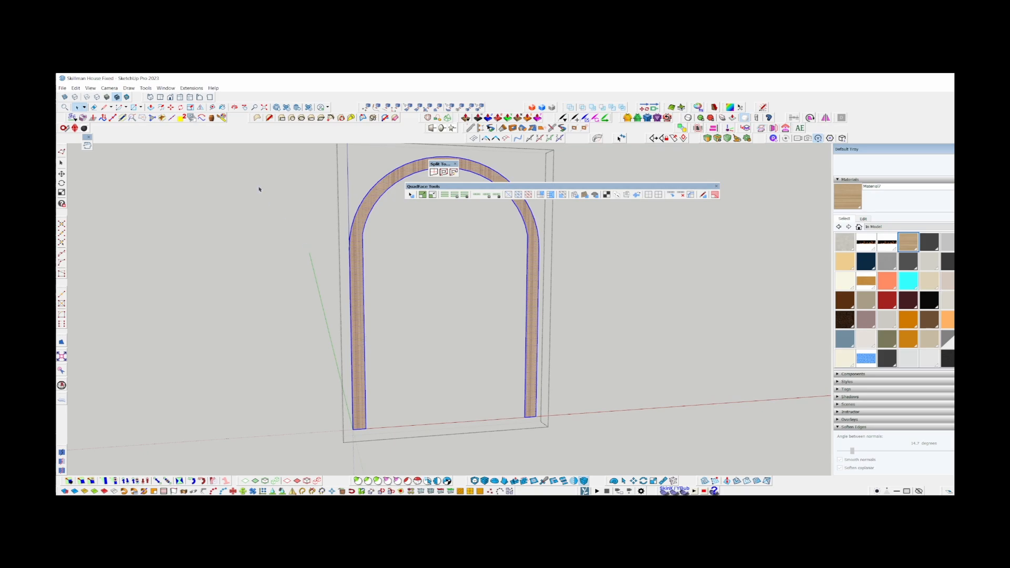
left_click(171, 120)
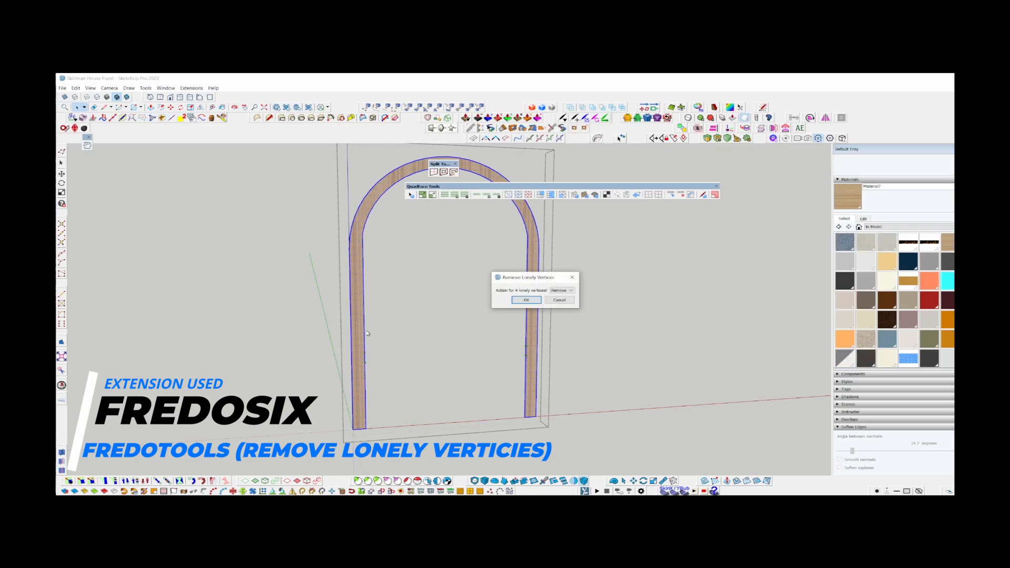
left_click(526, 299)
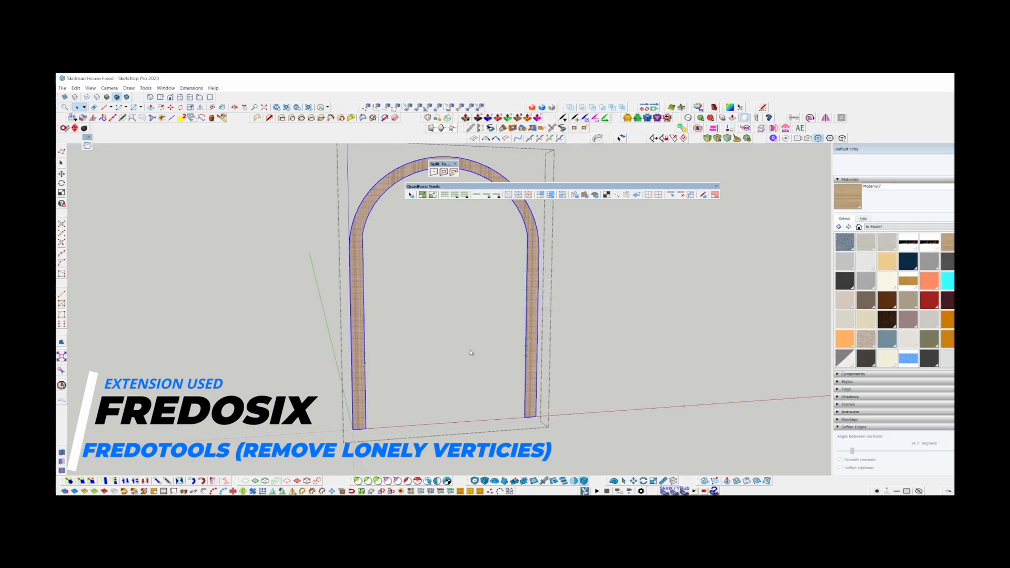
Try to map the wood grain along the arched frame as quads, and undo the mapping.
scroll(376, 416, "up", 2)
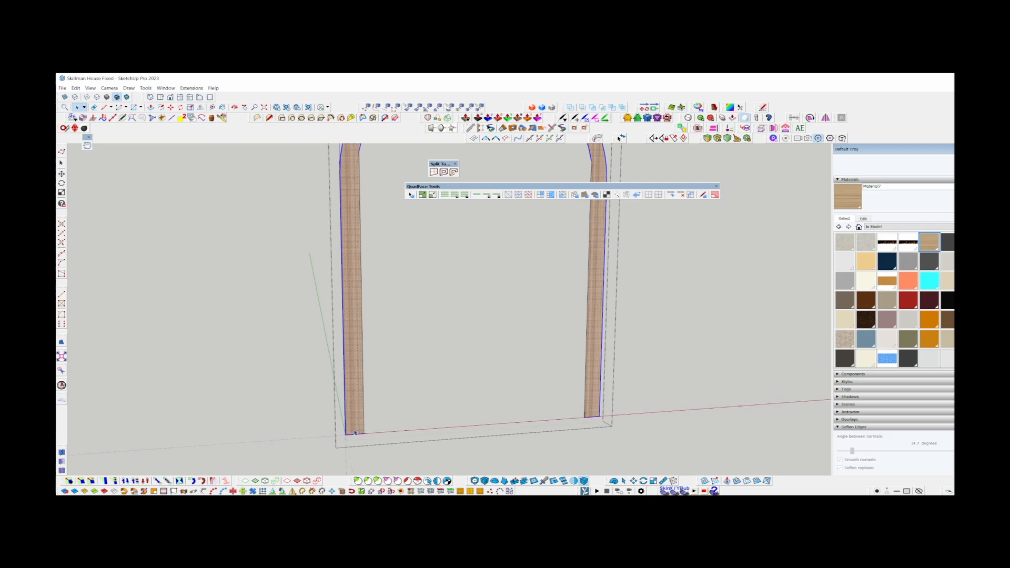
scroll(357, 433, "down", 3)
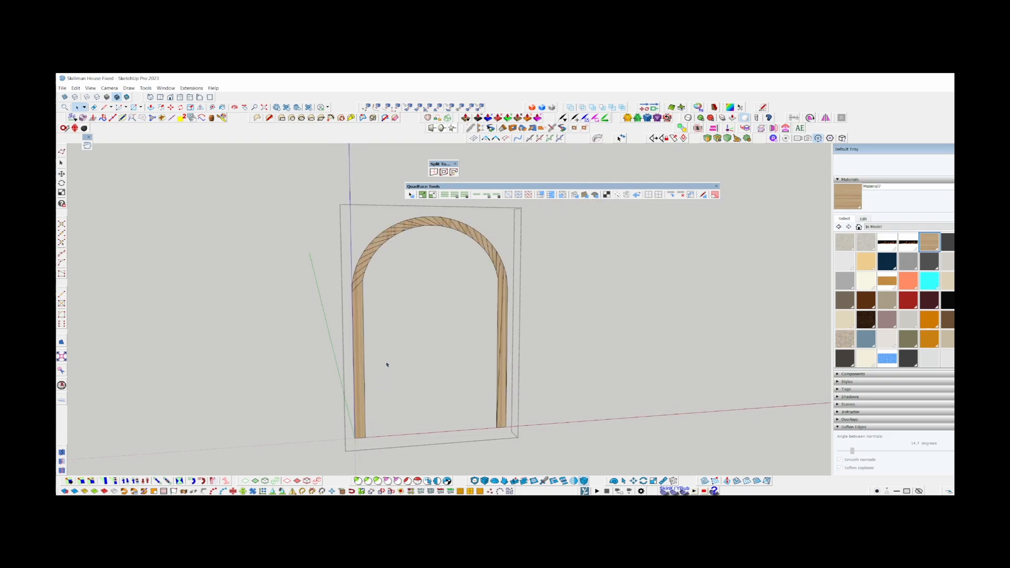
key("ctrl+z")
Display the frame's vertices with Vertex Tools and examine where the arch meets both straight sides.
scroll(361, 291, "up", 6)
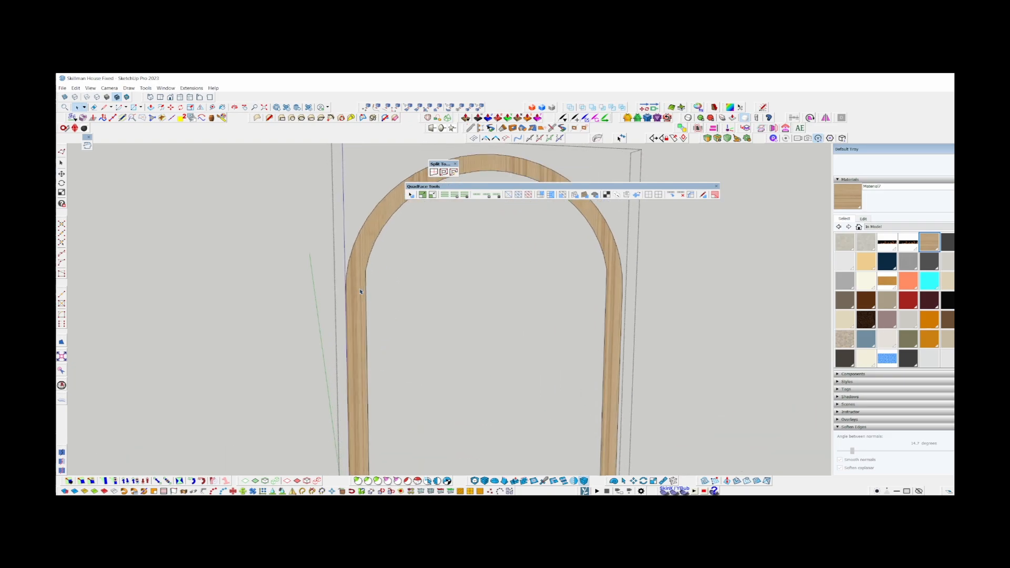
key("v")
scroll(354, 289, "down", 5)
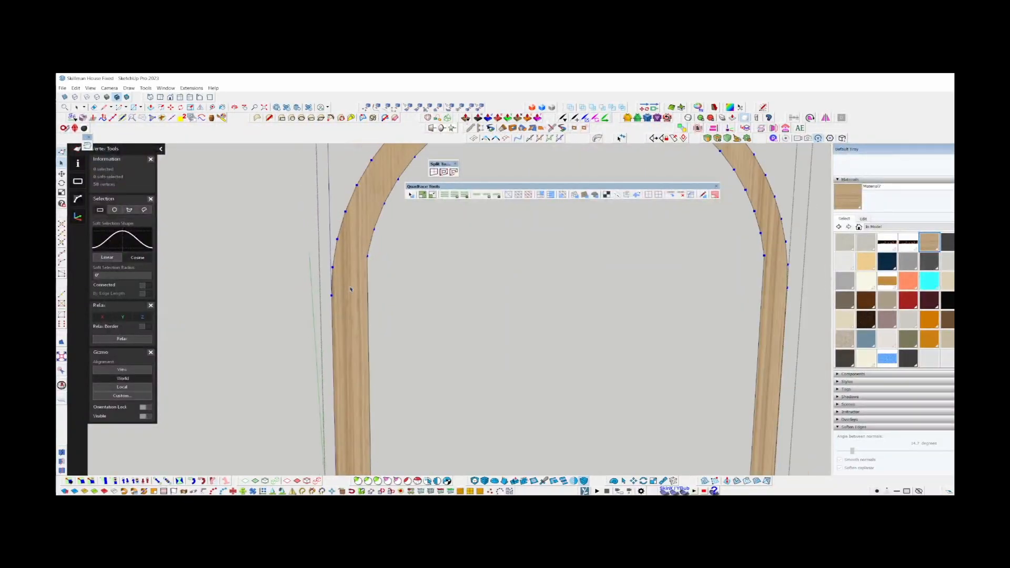
scroll(563, 286, "up", 4)
scroll(559, 283, "down", 2)
scroll(552, 251, "down", 4)
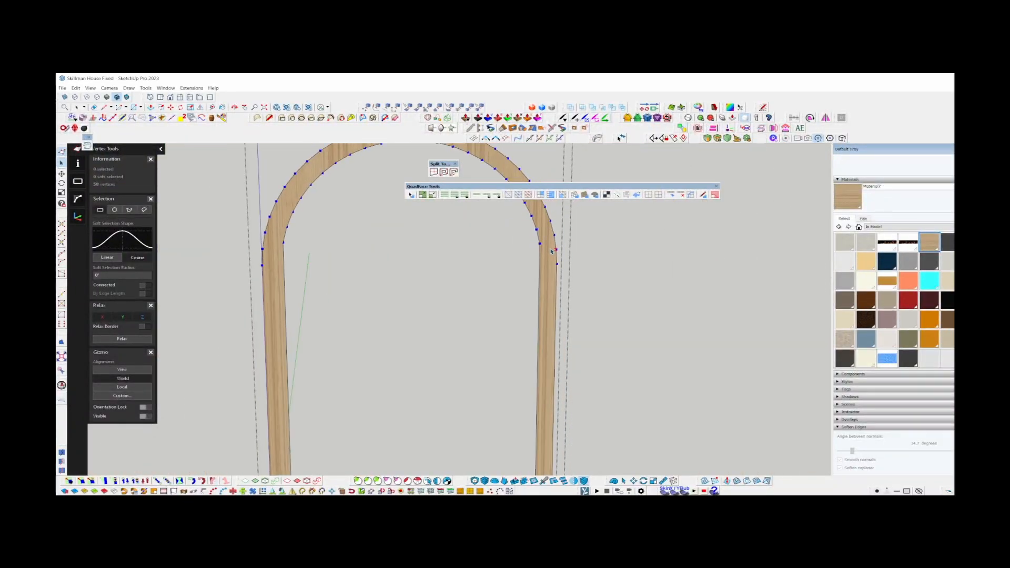
scroll(534, 301, "up", 4)
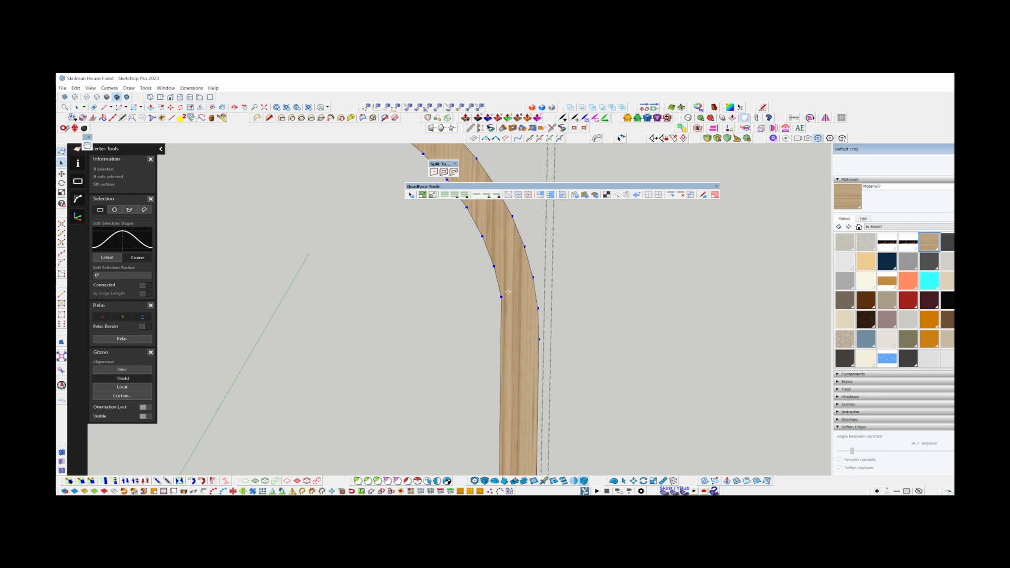
scroll(536, 282, "down", 4)
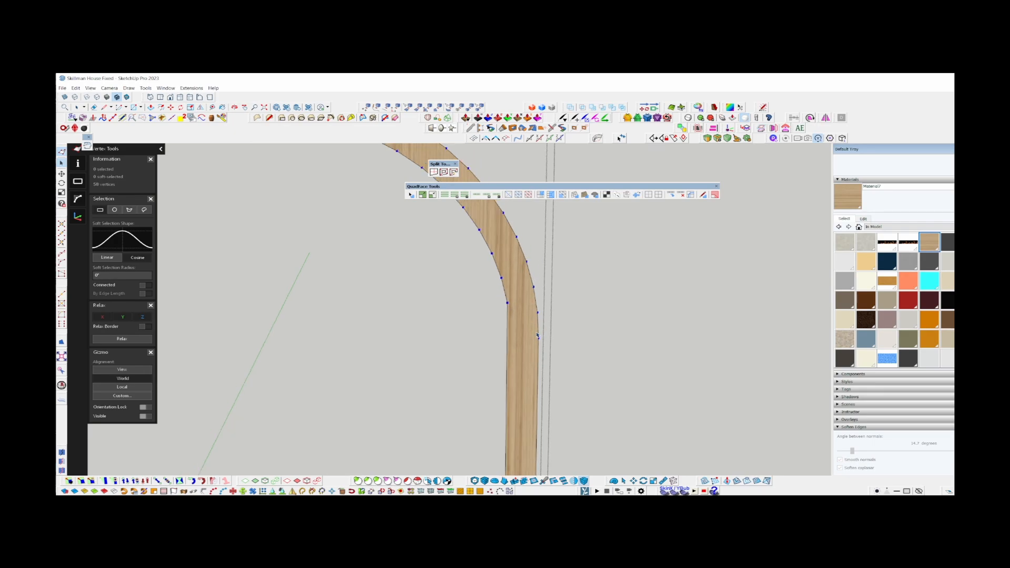
scroll(517, 302, "down", 3)
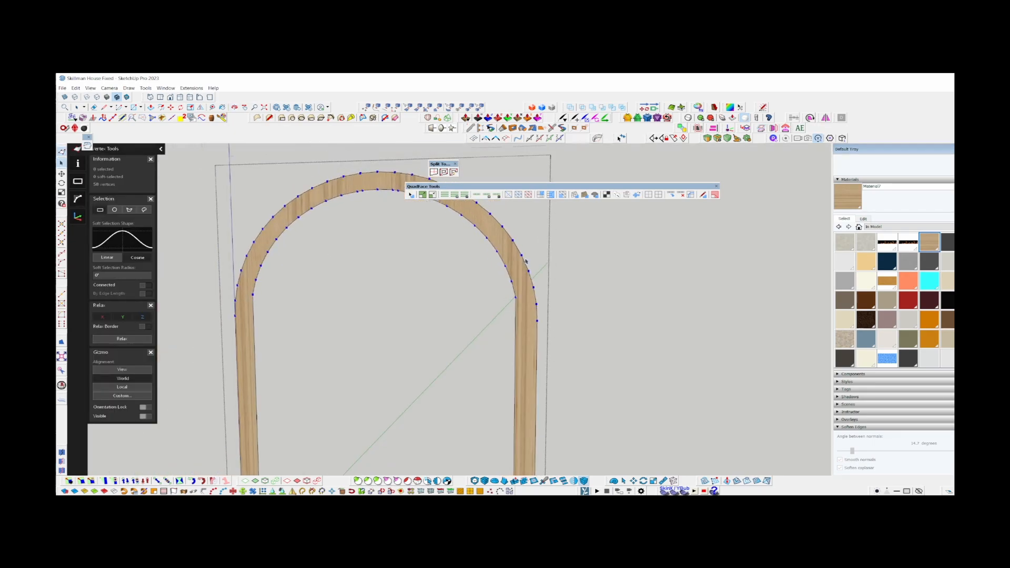
Select the frame's continuous inner edge from the right straight side around the arch to the left side.
key("space")
left_click(519, 329)
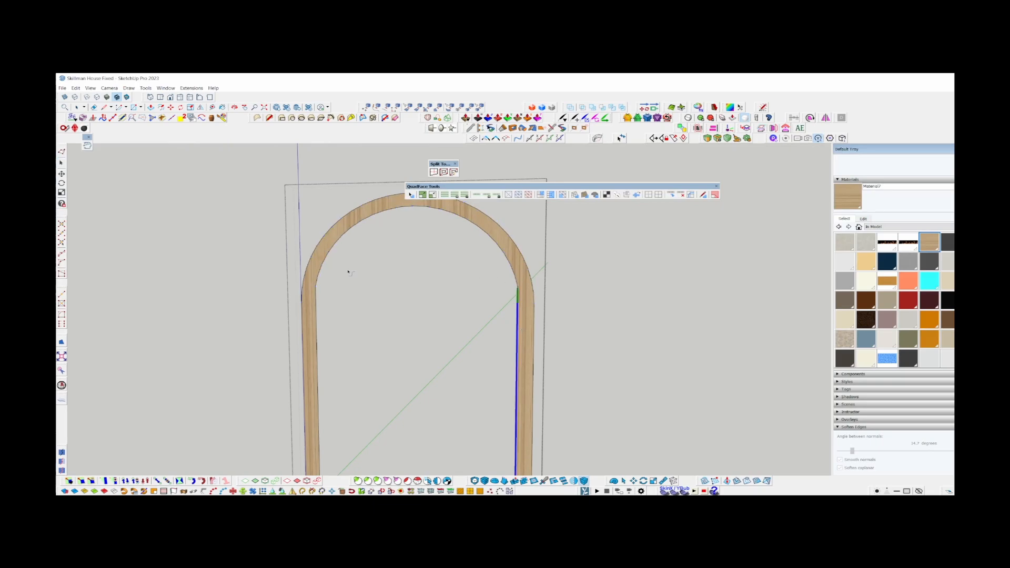
left_click(317, 307)
key("space")
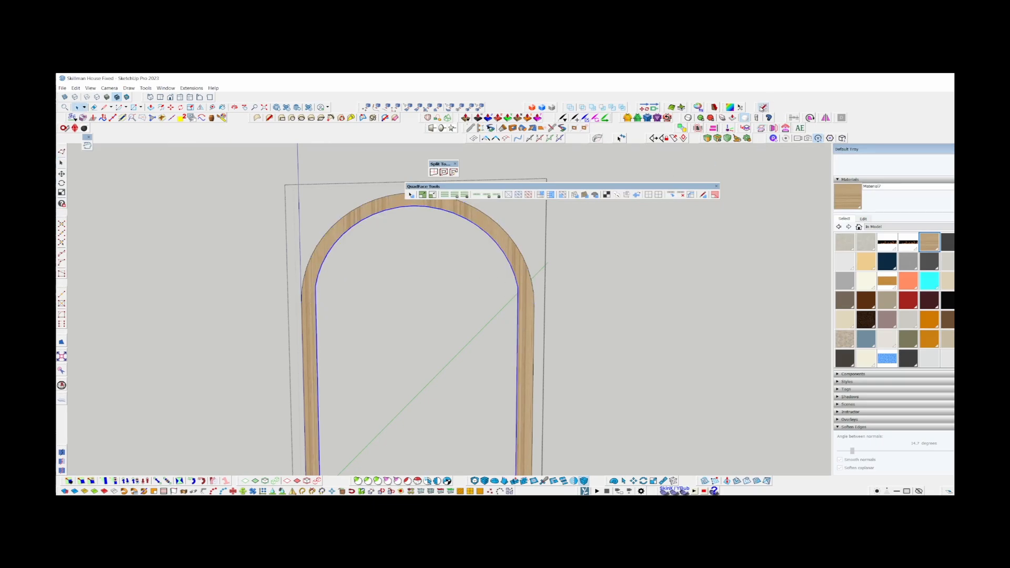
left_click(762, 108)
scroll(526, 272, "down", 4)
key("p")
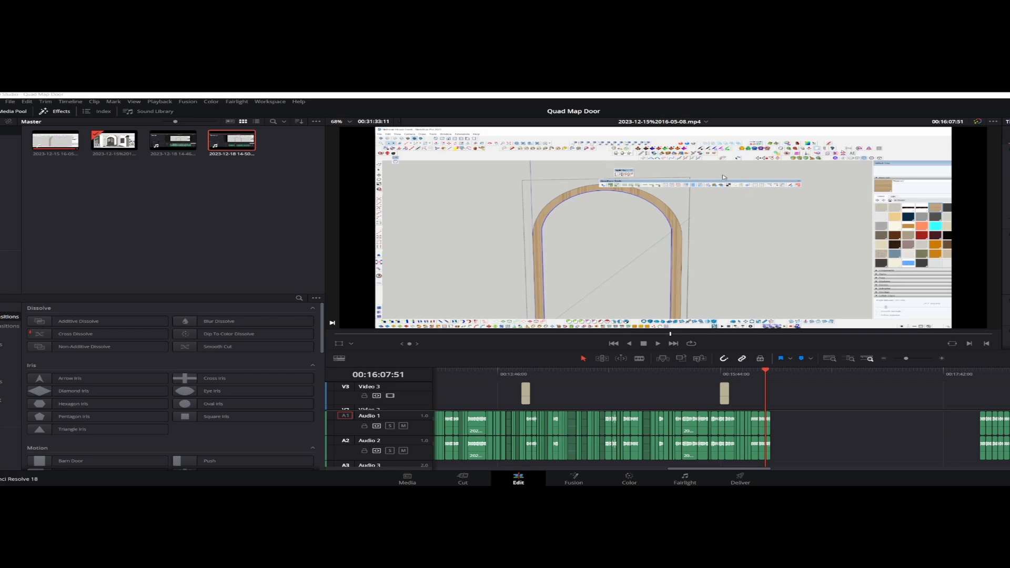
Switch to DaVinci Resolve and enlarge the viewer image around the selected inner edge of the arch.
scroll(680, 223, "up", 5)
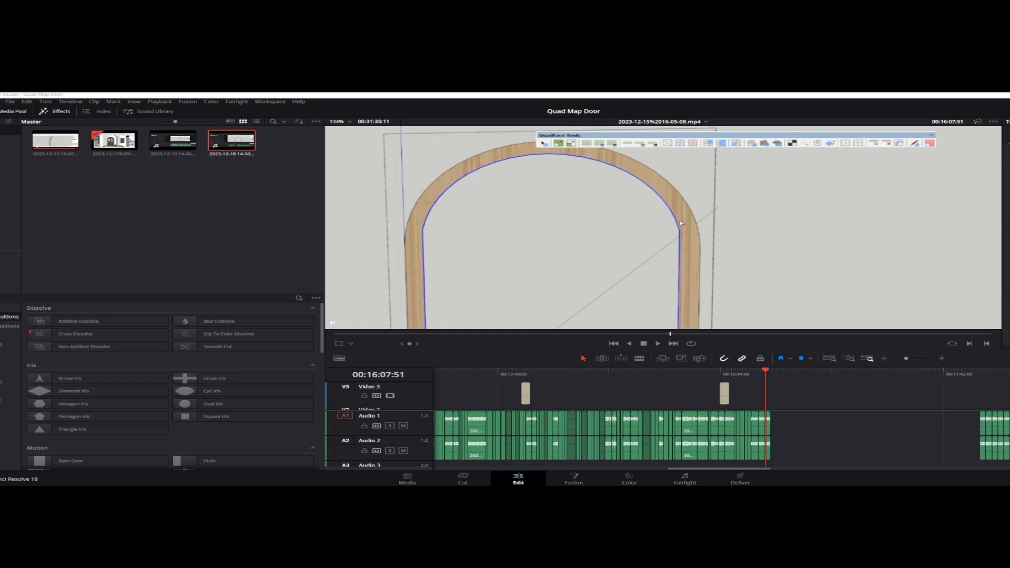
middle_click_drag(657, 225, 755, 244)
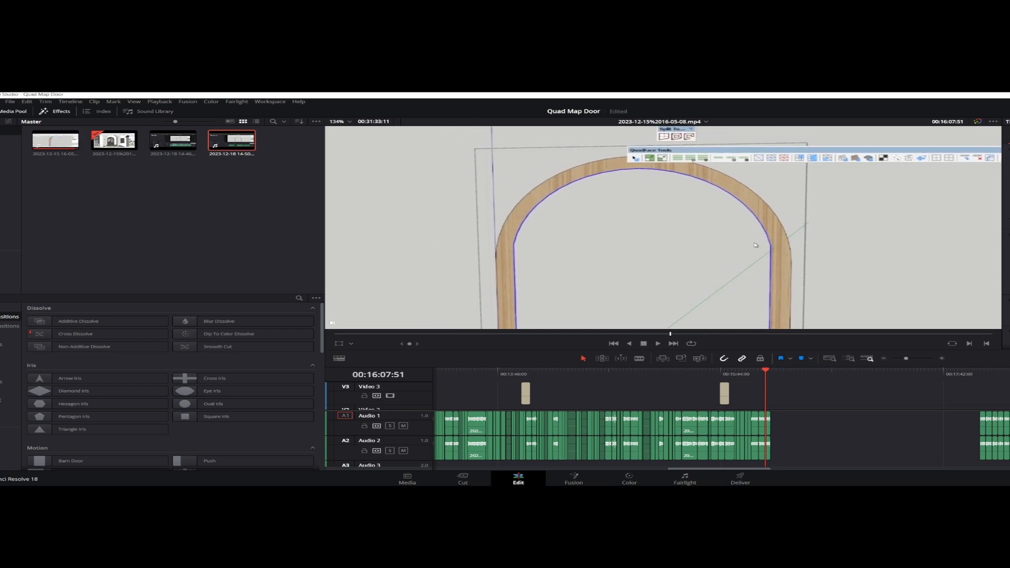
scroll(791, 245, "up", 3)
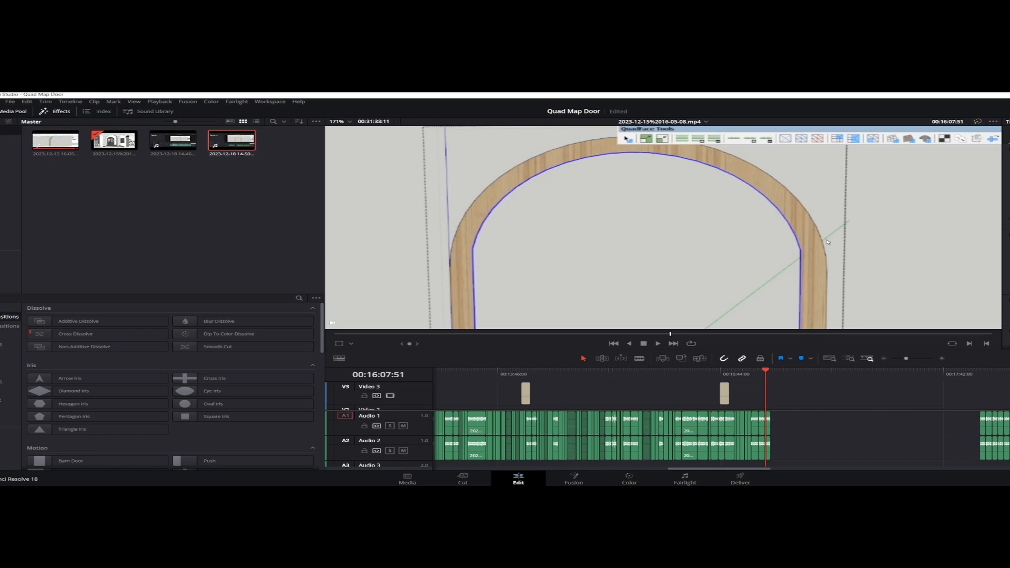
scroll(662, 227, "up", 3)
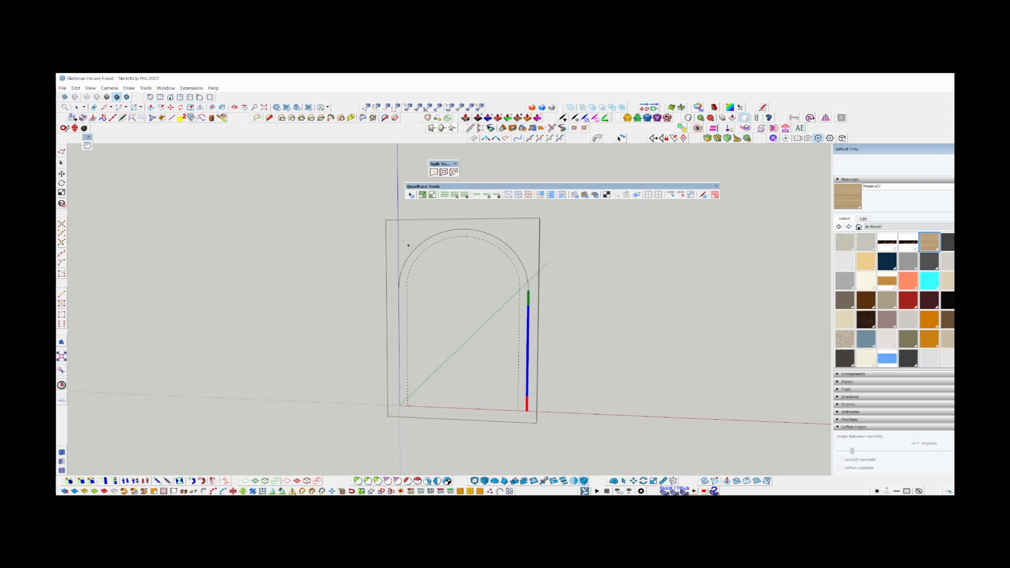
Switch to SketchUp and trace the frame's outer outline from the right side around the arch to the left side.
left_click(416, 249)
left_click(402, 297)
left_click(407, 265)
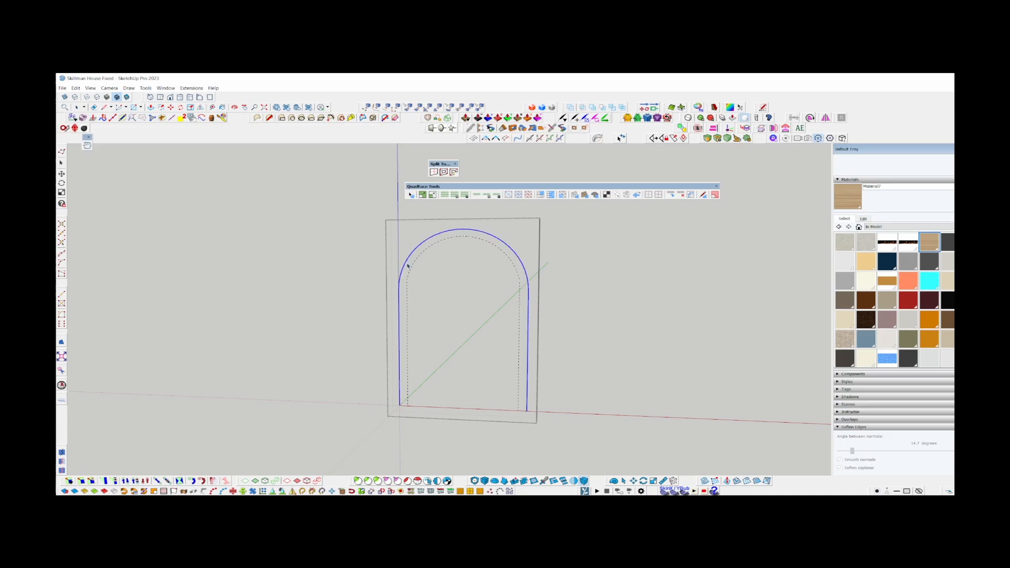
Set the outer arch between both straight sides to 42 segments, and select the complete outer outline.
scroll(405, 268, "up", 5)
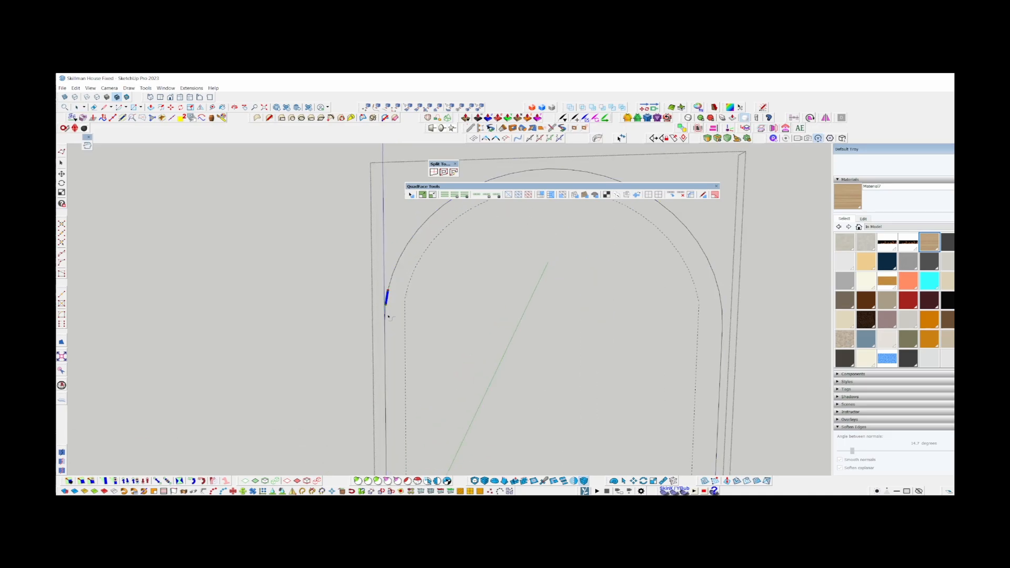
scroll(390, 300, "down", 3)
left_click(481, 214)
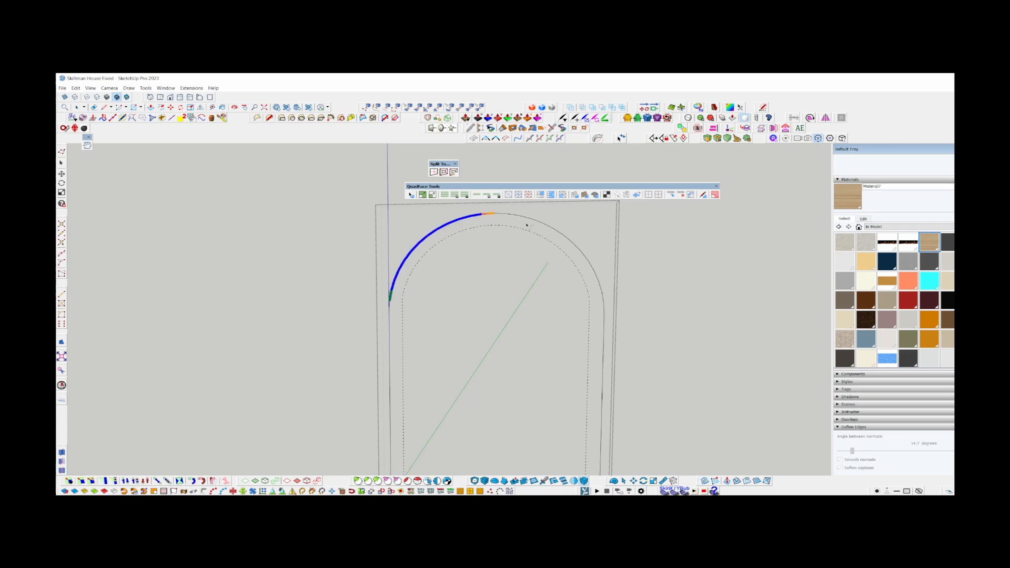
left_click(604, 303)
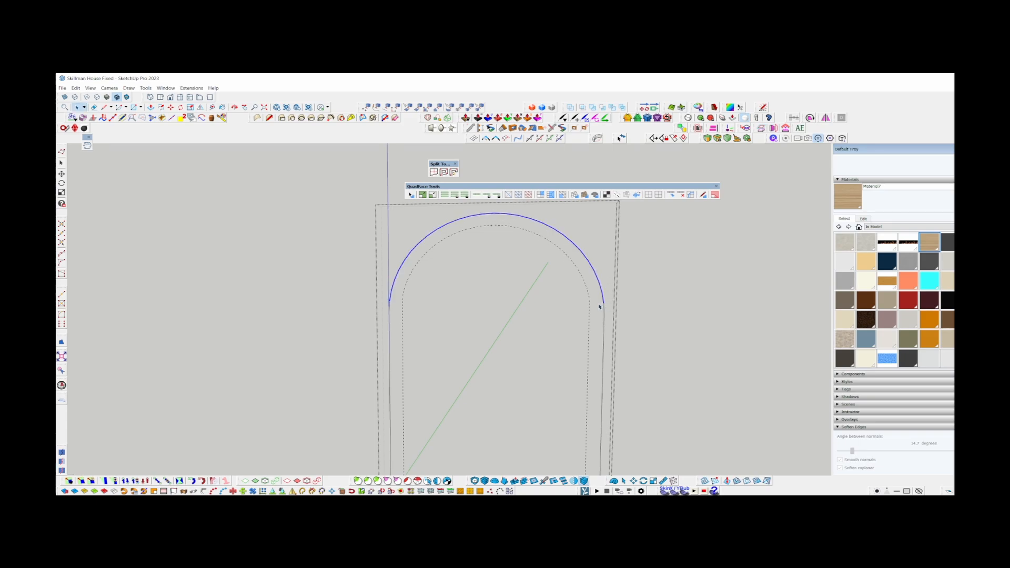
scroll(888, 171, "up", 2)
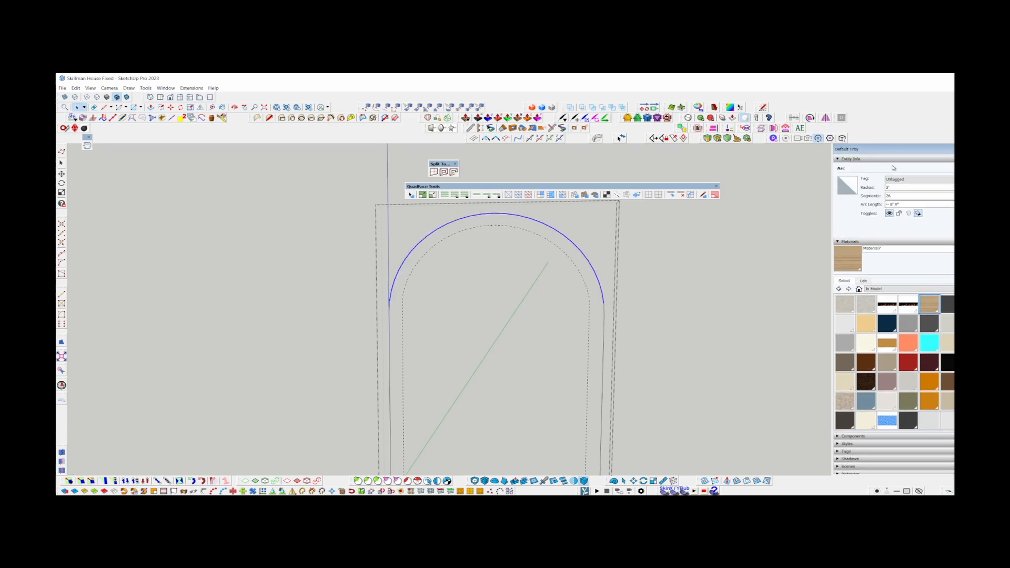
left_click(905, 195)
type("4")
scroll(623, 303, "up", 2)
triple_click(596, 331)
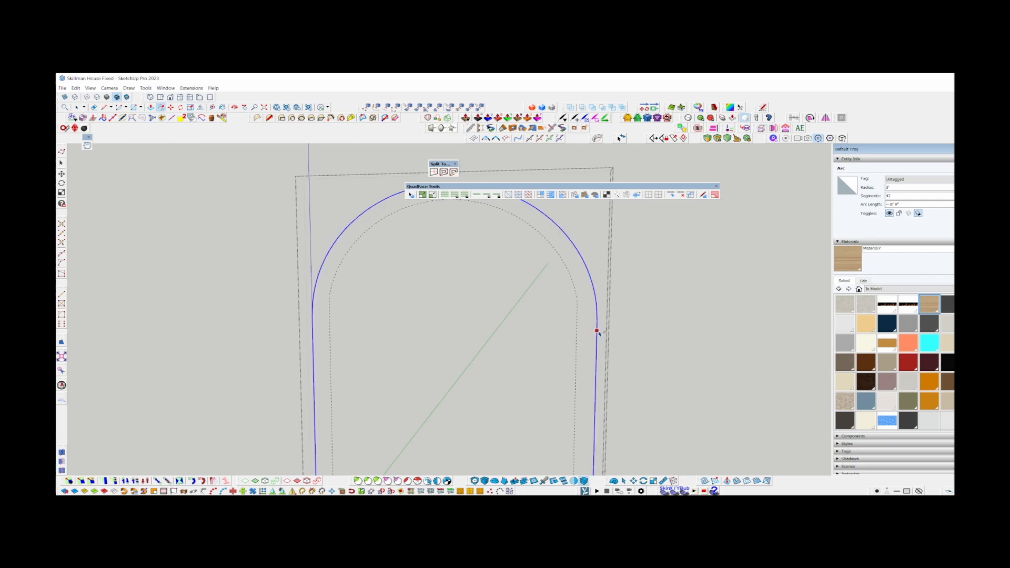
Try to offset the outer outline inward from its right straight side, and undo the offset.
key("f")
left_click(597, 330)
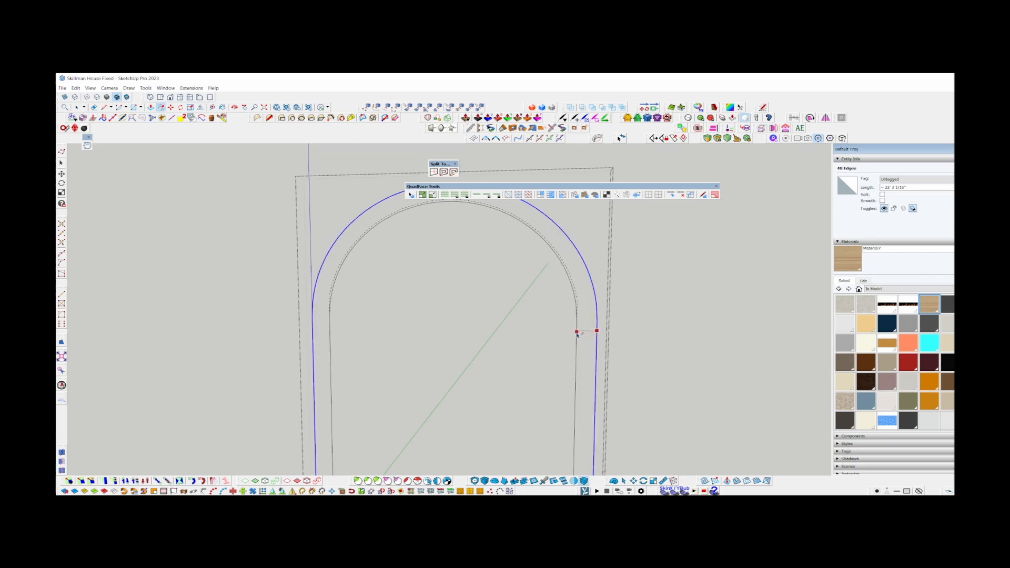
key("space")
scroll(552, 237, "up", 5)
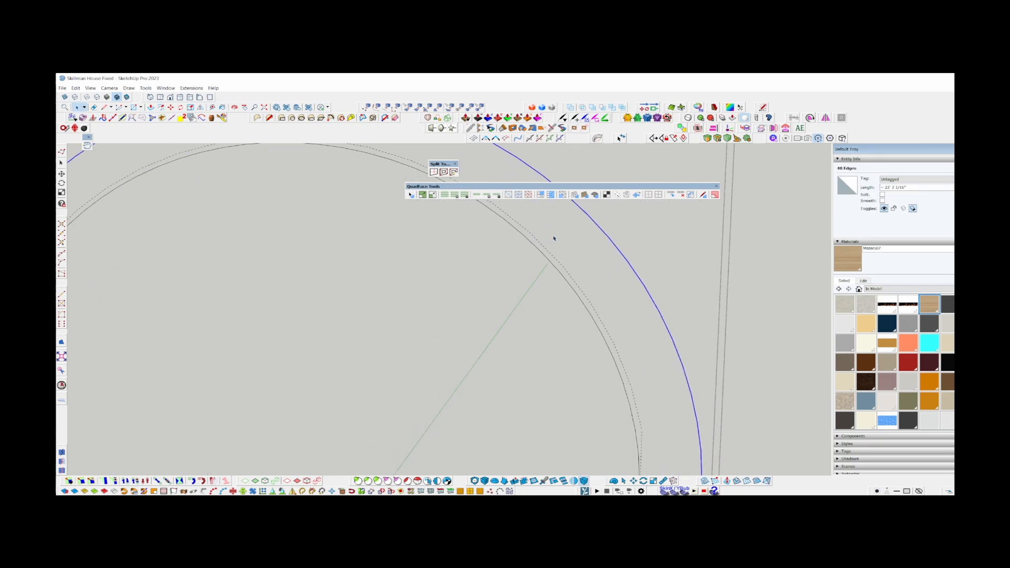
key("ctrl+z")
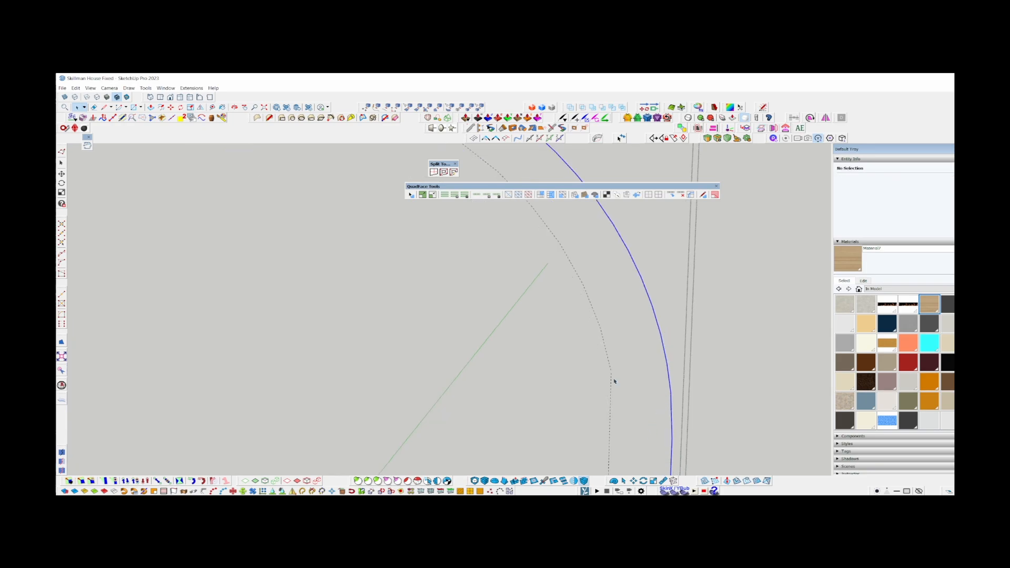
Offset the outer outline inward to the dashed inner outline's straight side, and remove the dashed outline.
key("f")
left_click(630, 321)
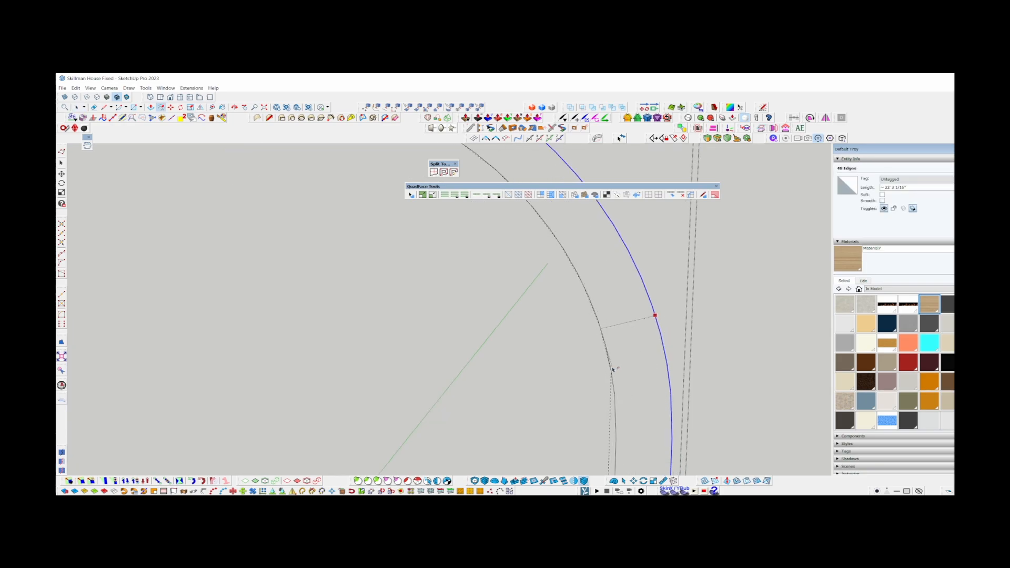
scroll(625, 358, "down", 4)
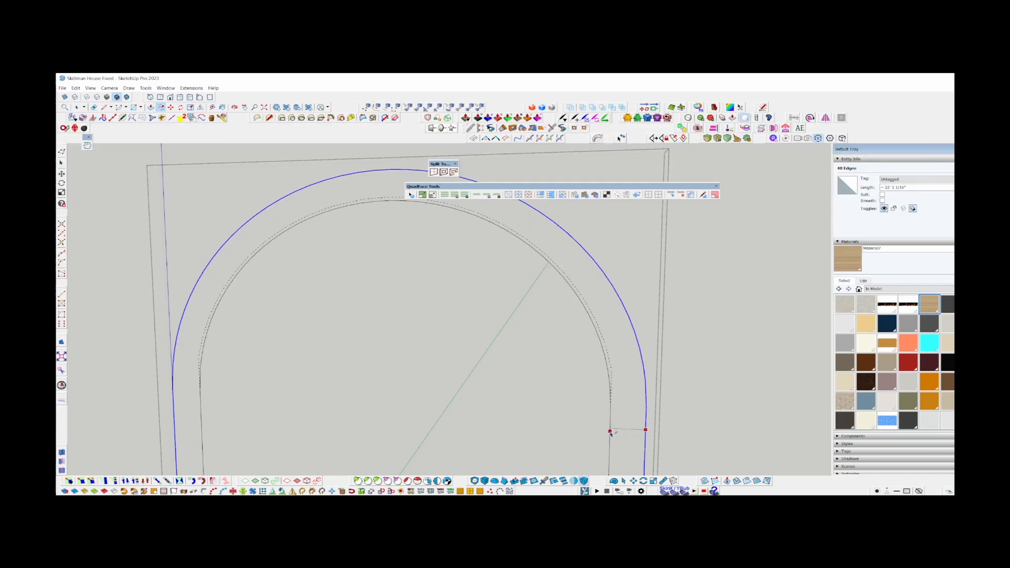
left_click(612, 431)
scroll(556, 254, "down", 2)
middle_click_drag(557, 254, 440, 299, "shift")
key("space")
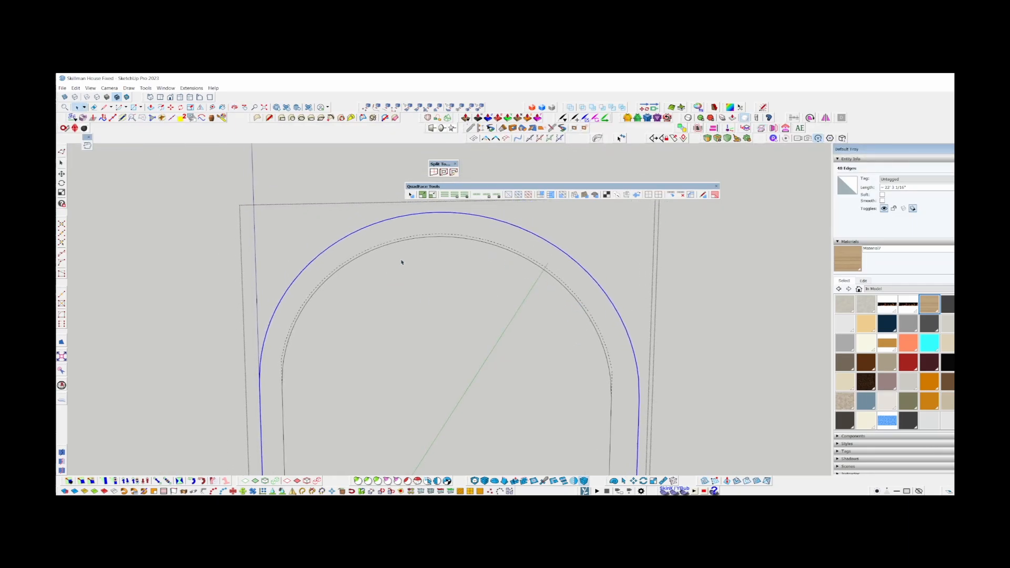
scroll(403, 255, "down", 2)
scroll(347, 259, "up", 2)
scroll(356, 255, "down", 2)
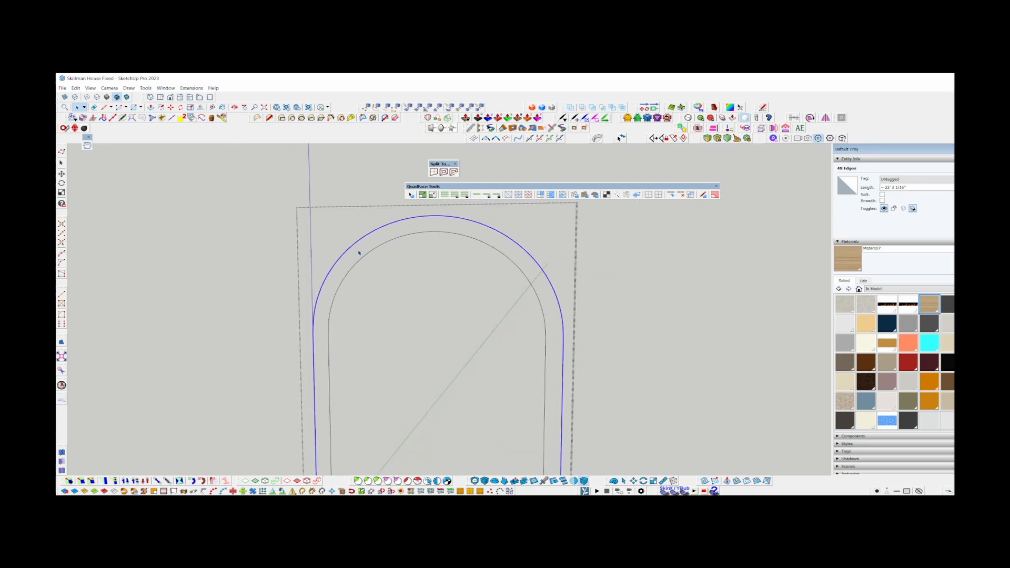
Move the lower endpoints of both inner straight edges down to the frame's base line.
scroll(359, 253, "down", 2)
scroll(459, 399, "up", 5)
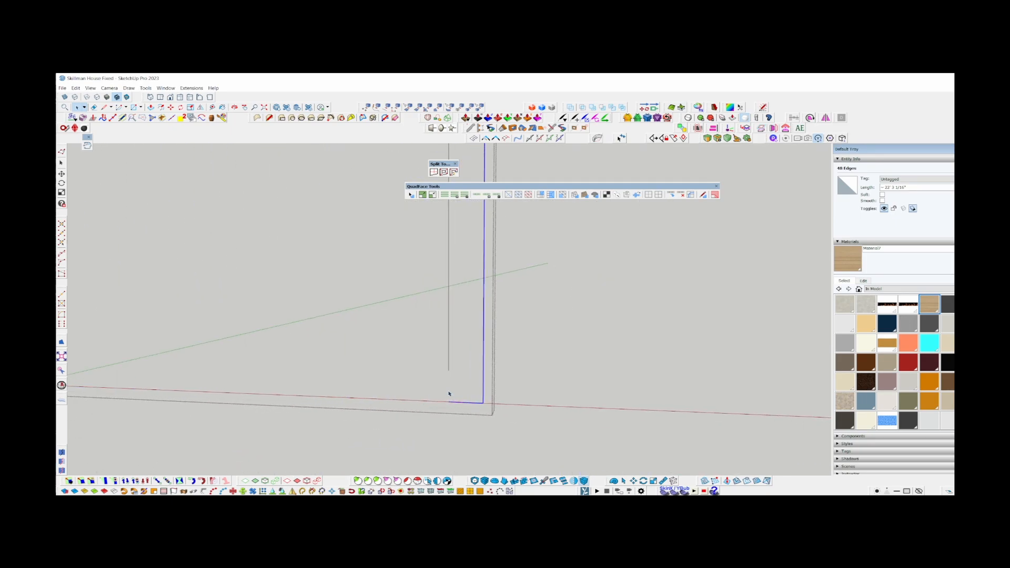
left_click(450, 397)
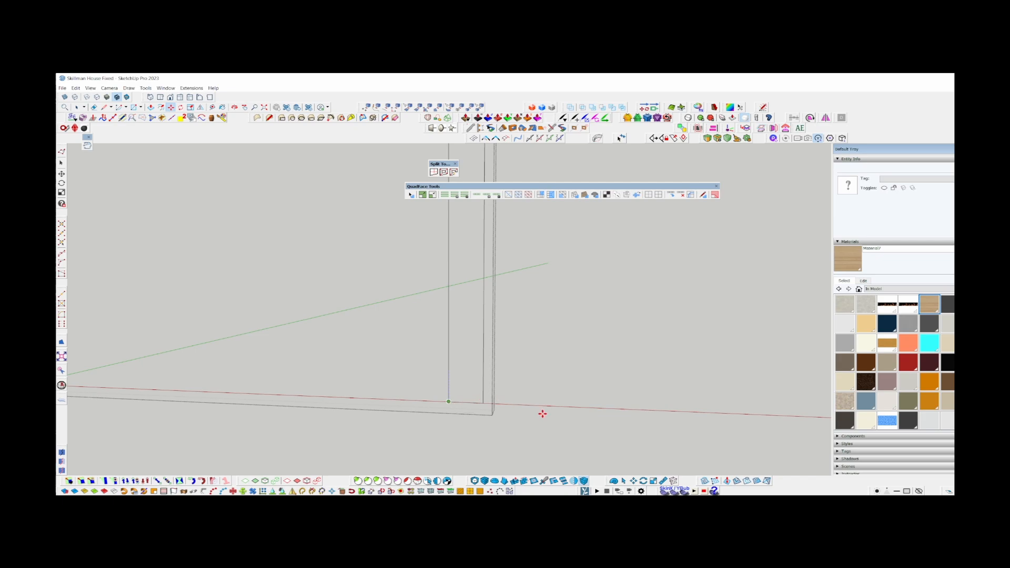
scroll(540, 421, "down", 2)
middle_click_drag(316, 423, 653, 412, "shift")
scroll(529, 372, "up", 3)
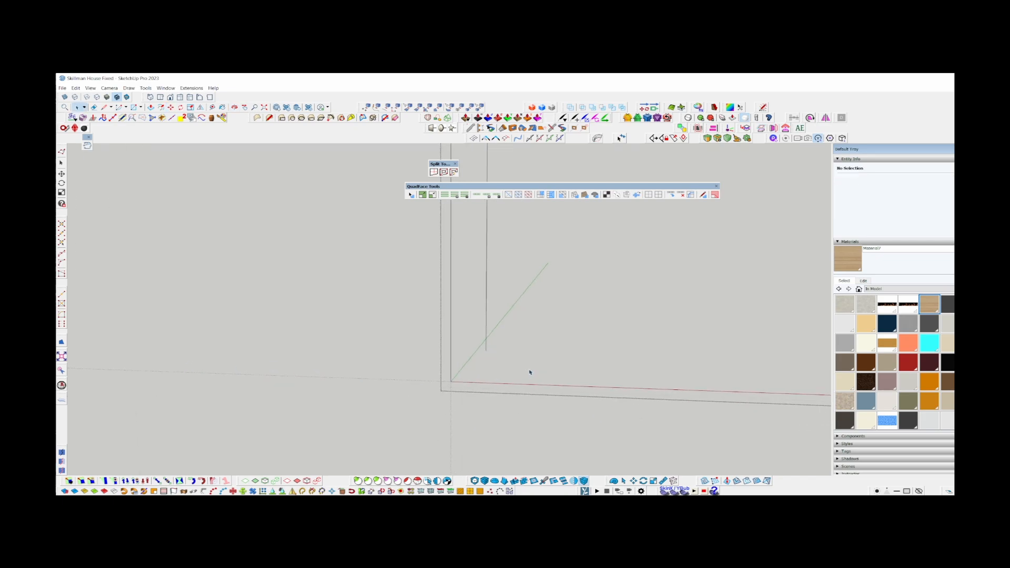
key("m")
left_click(477, 342)
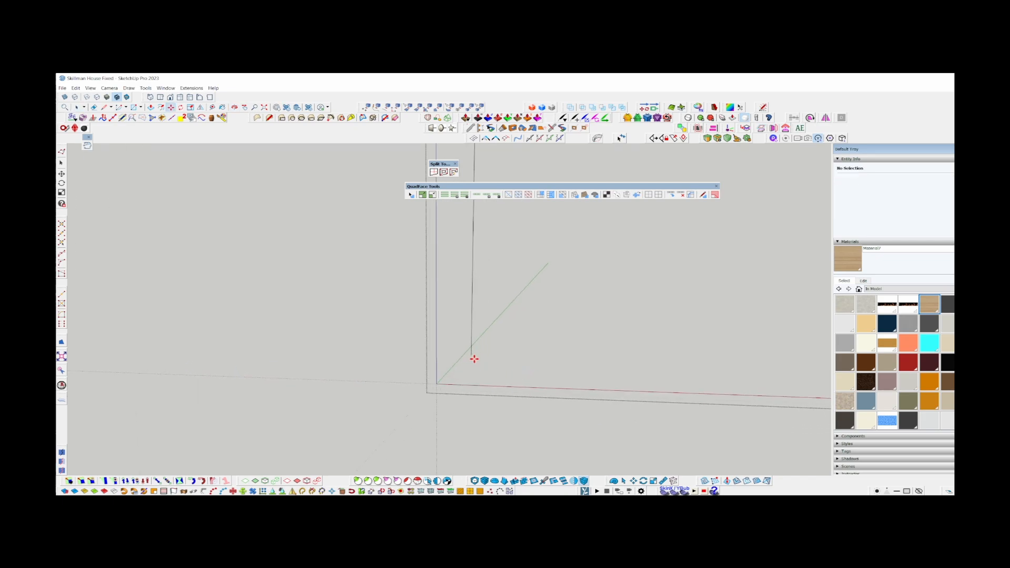
left_click(476, 383)
key("space")
Create faces between the inner and outer outlines, splitting the arch into quads at its segments.
scroll(441, 416, "down", 5)
left_click_drag(468, 362, 384, 329)
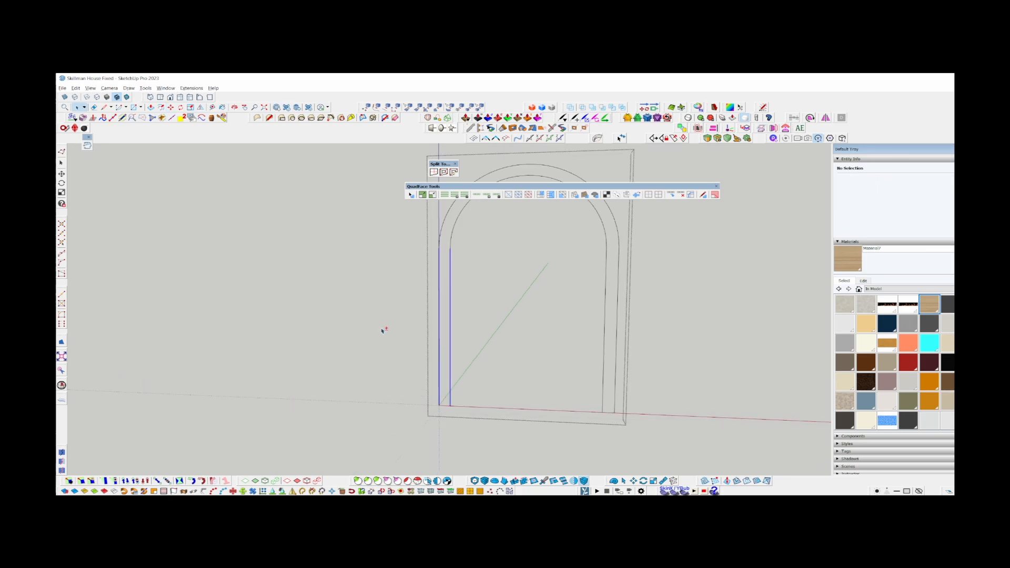
left_click(445, 384)
scroll(431, 404, "up", 5)
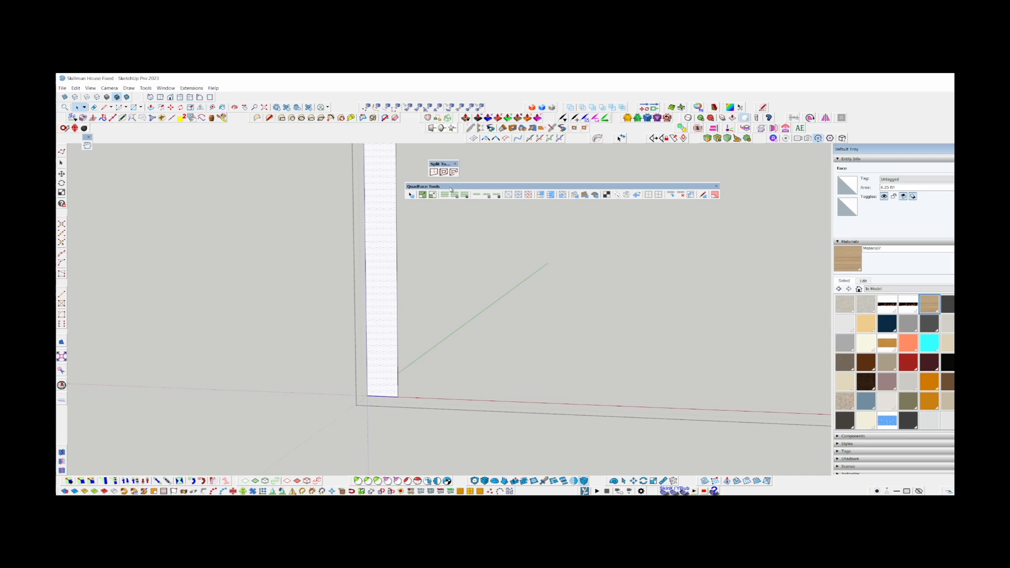
left_click(383, 396, "shift")
left_click(385, 445)
scroll(384, 441, "down", 6)
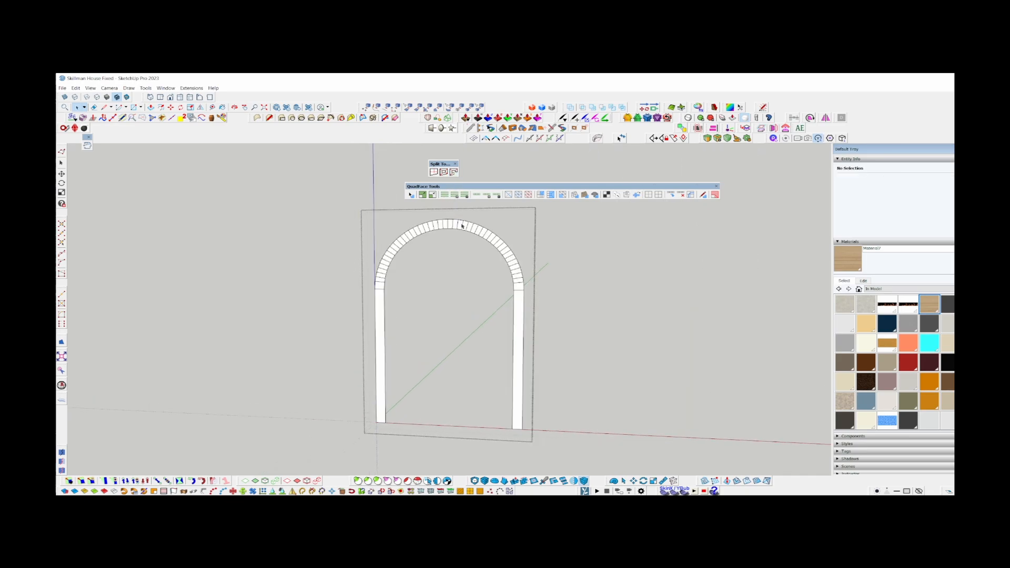
Soften the frame's crosswise edges with smooth normals and soften coplanar enabled.
scroll(496, 239, "up", 4)
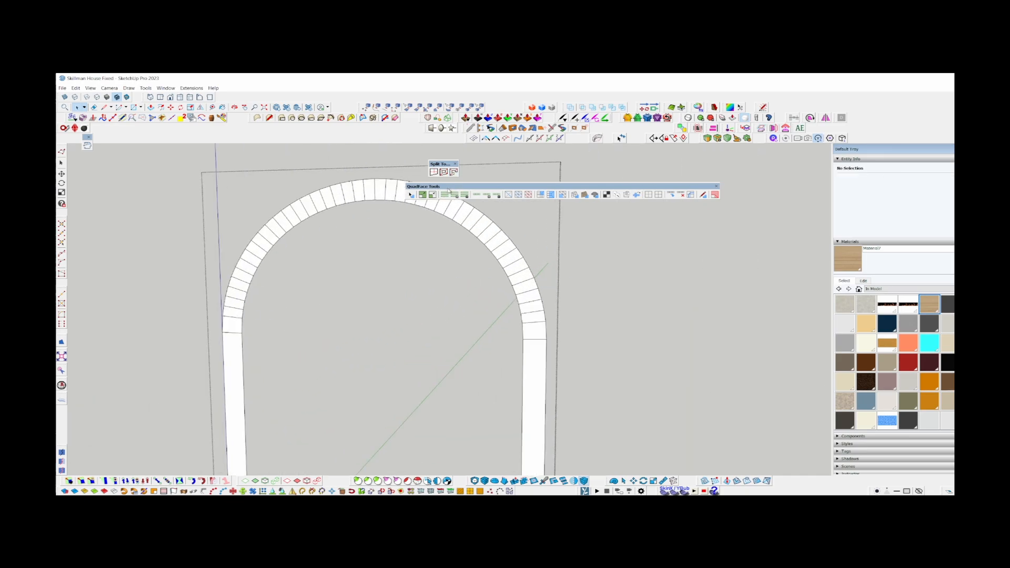
scroll(279, 201, "down", 2)
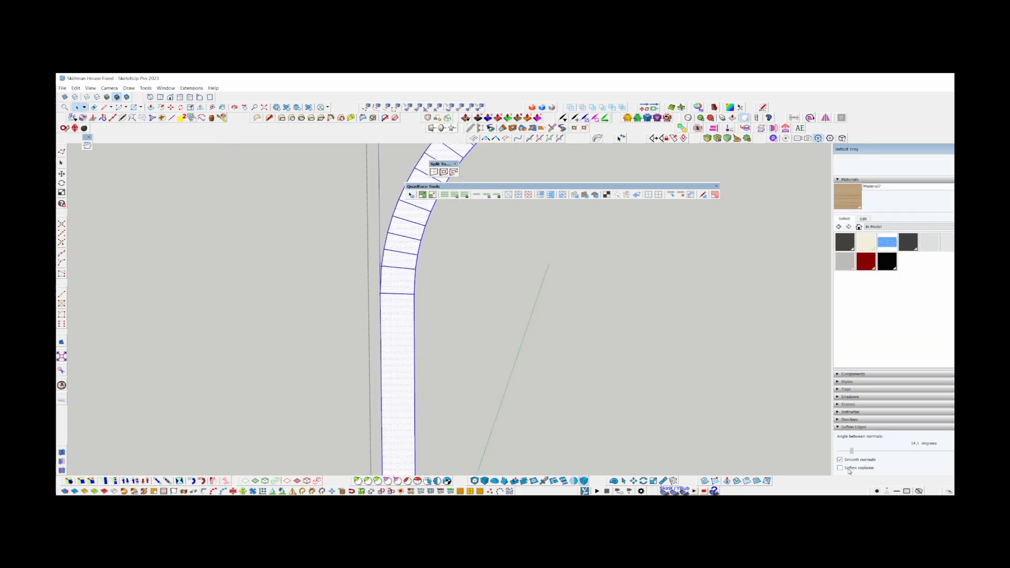
left_click(848, 470)
Paint the wood material over the selected frame faces so the grain follows the sides and the arch.
key("b")
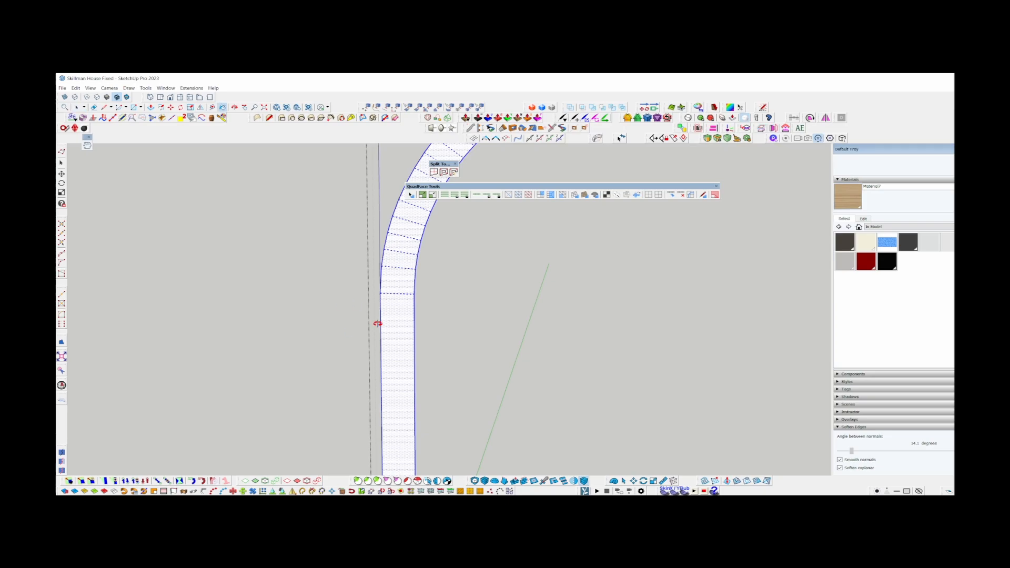
left_click(413, 317)
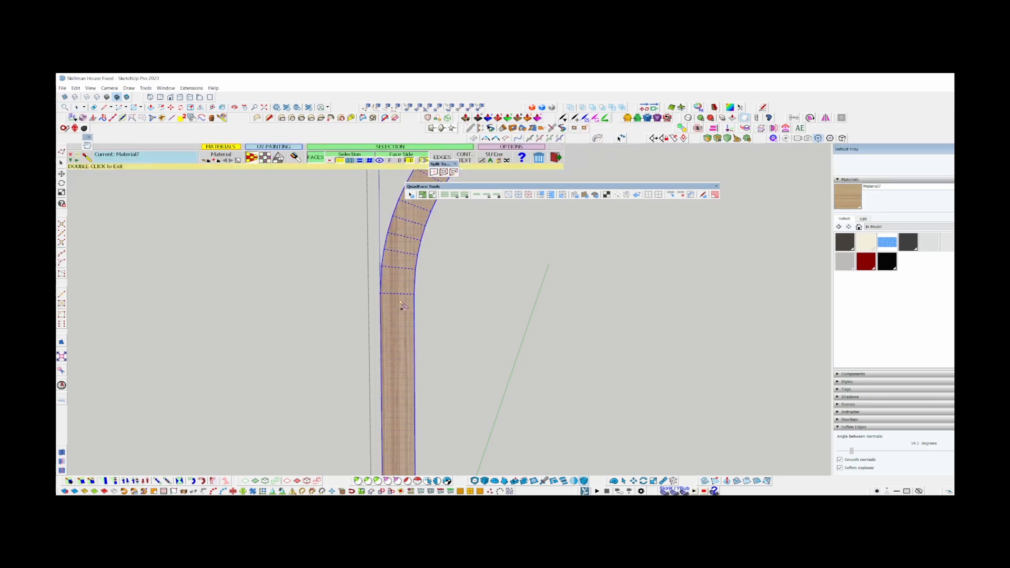
left_click(406, 350)
scroll(406, 351, "down", 4)
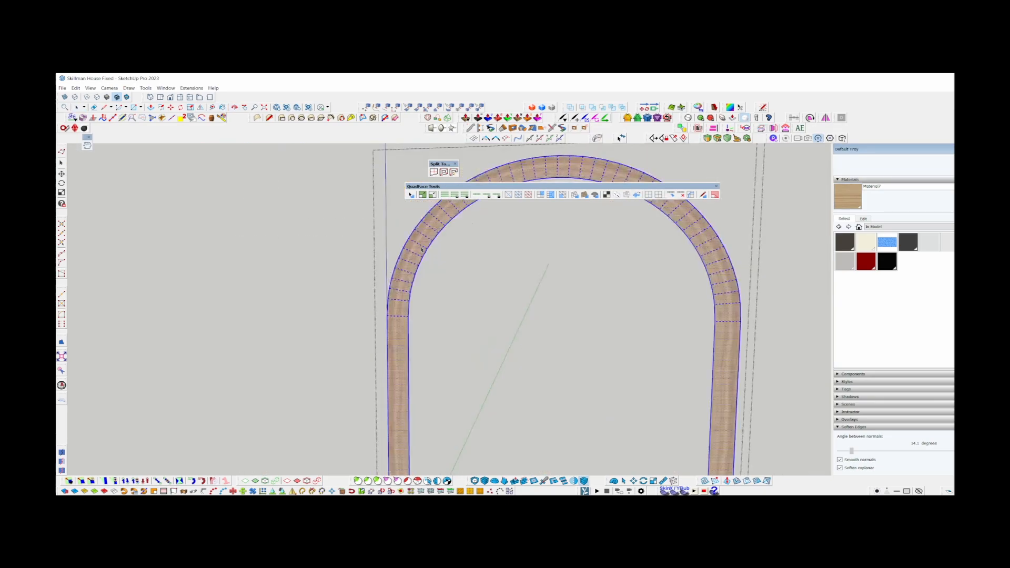
scroll(463, 286, "up", 5)
middle_click_drag(568, 179, 633, 307, "shift")
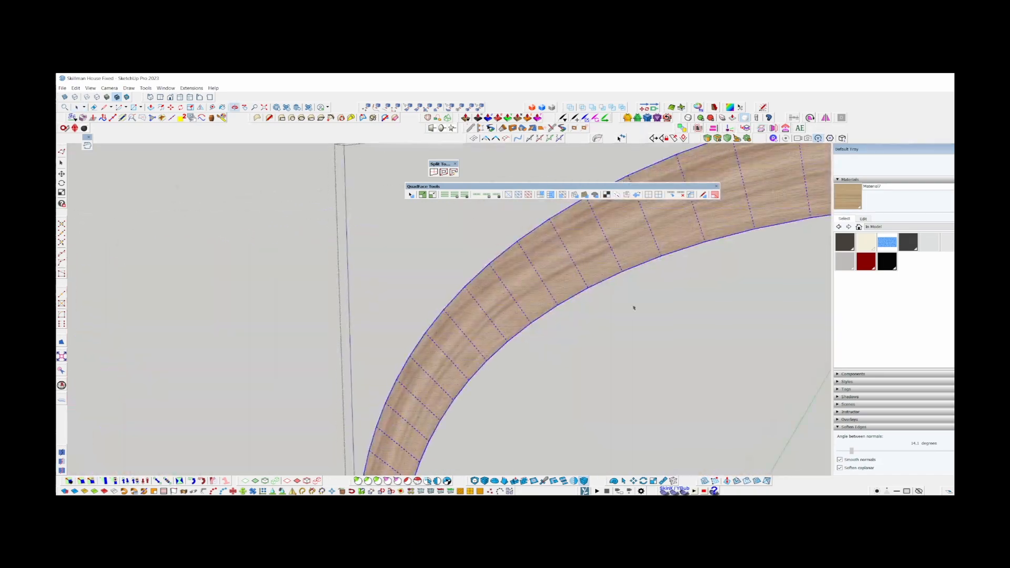
left_click(517, 305)
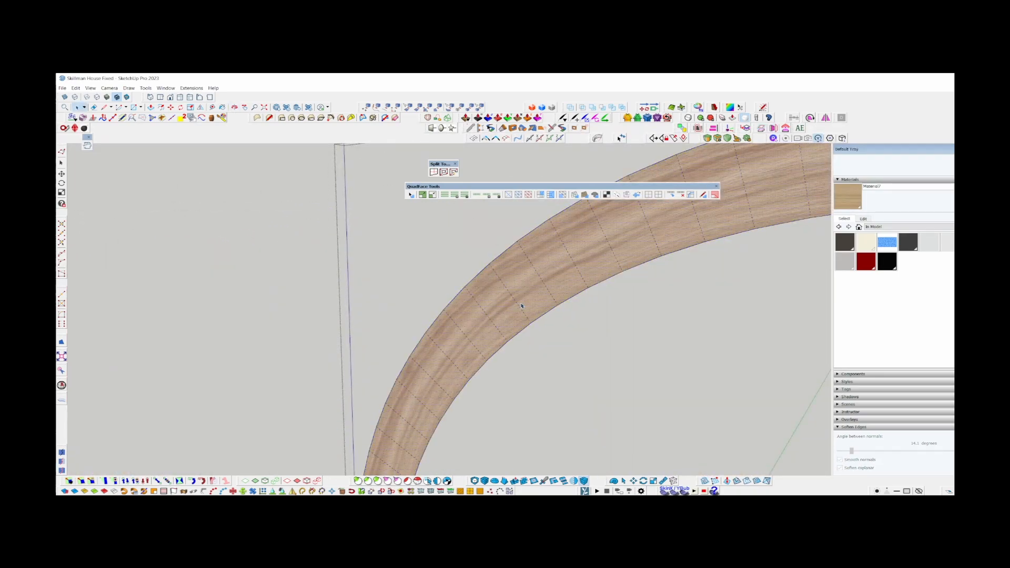
Insert lengthwise edge loops along the whole frame with QuadFace Tools and soften the coplanar edges.
left_click(520, 307)
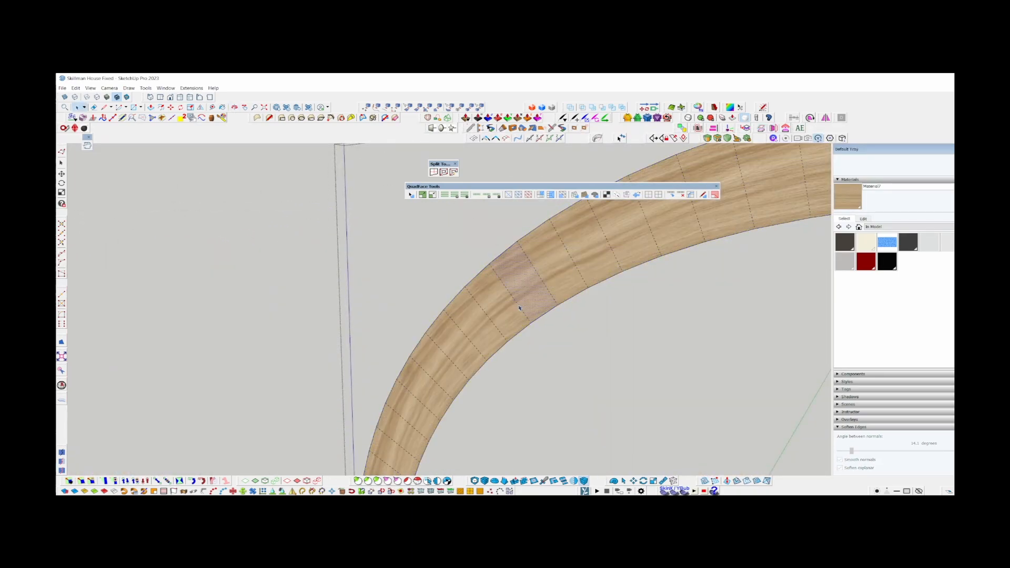
left_click(445, 195)
left_click(441, 195)
left_click(690, 195)
left_click(203, 287)
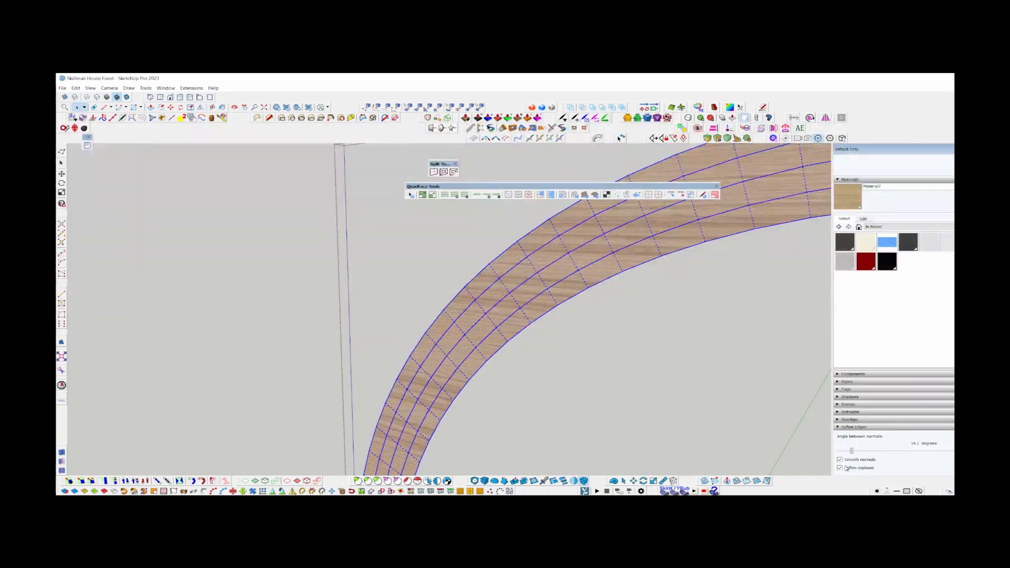
left_click(846, 467)
Repaint the subdivided frame with the wood material so the grain runs along the straight sides and the curve.
scroll(478, 396, "down", 4)
scroll(458, 357, "up", 5)
key("b")
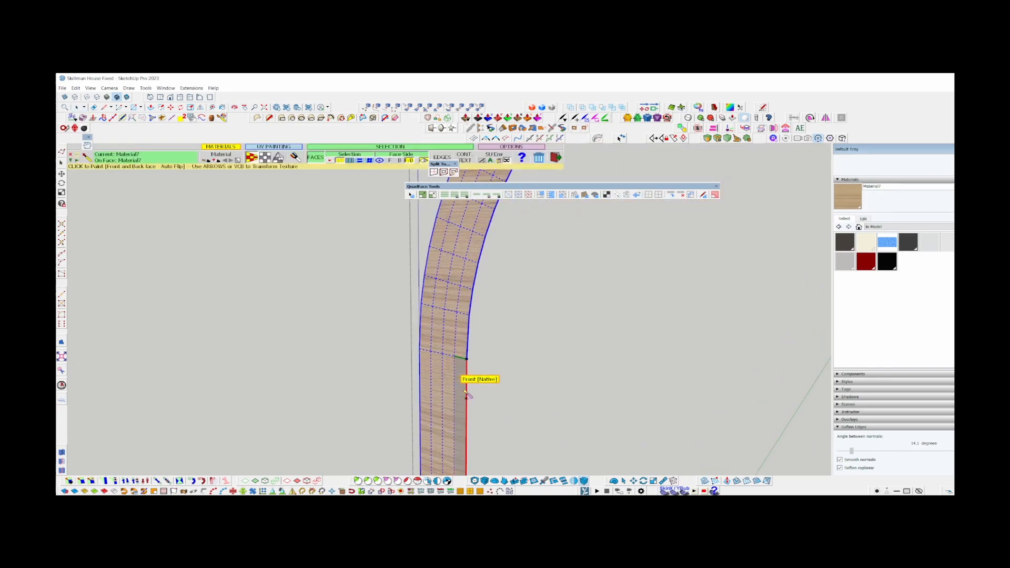
left_click(463, 392)
key("space")
scroll(464, 394, "down", 3)
left_click(487, 383)
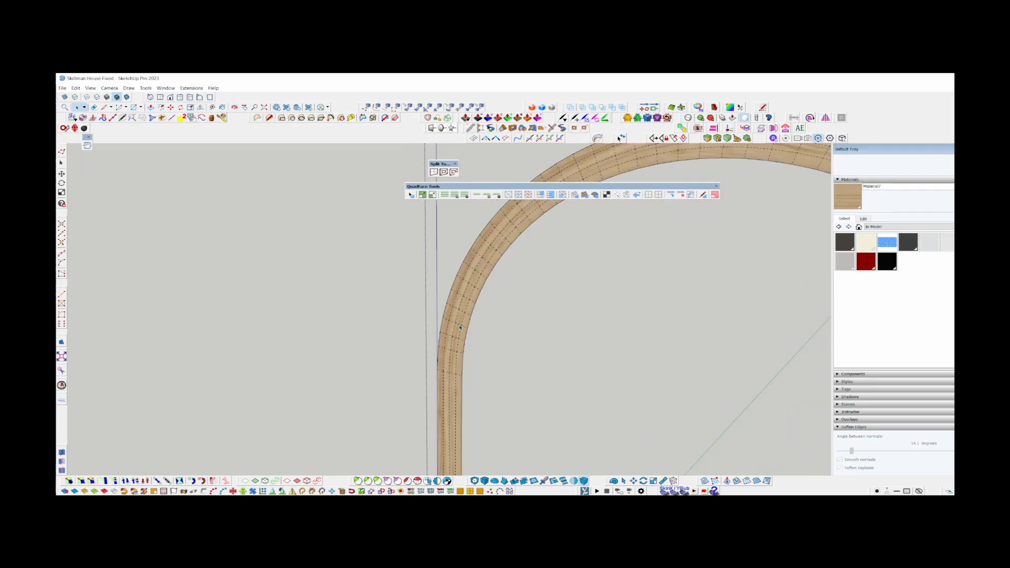
Paint the wood material over the arched frame's outer rim faces with quad UV mapping so the grain follows the curve.
mouse_move(459, 326)
middle_mouse_down()
mouse_move(480, 403)
mouse_move(407, 326)
mouse_move(479, 298)
mouse_move(457, 323)
middle_mouse_up()
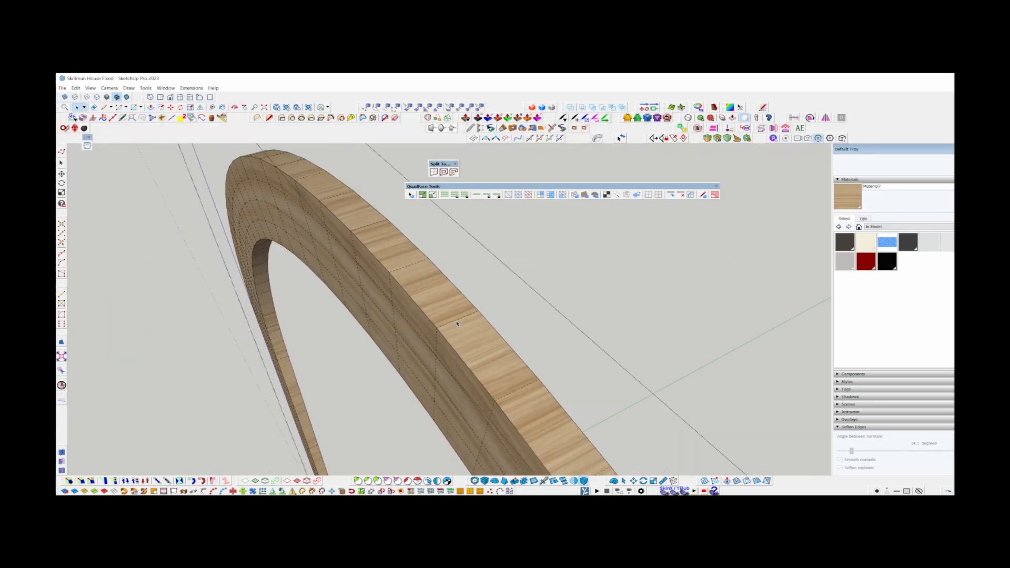
left_click(459, 321)
key("alt+r")
key("shift+b")
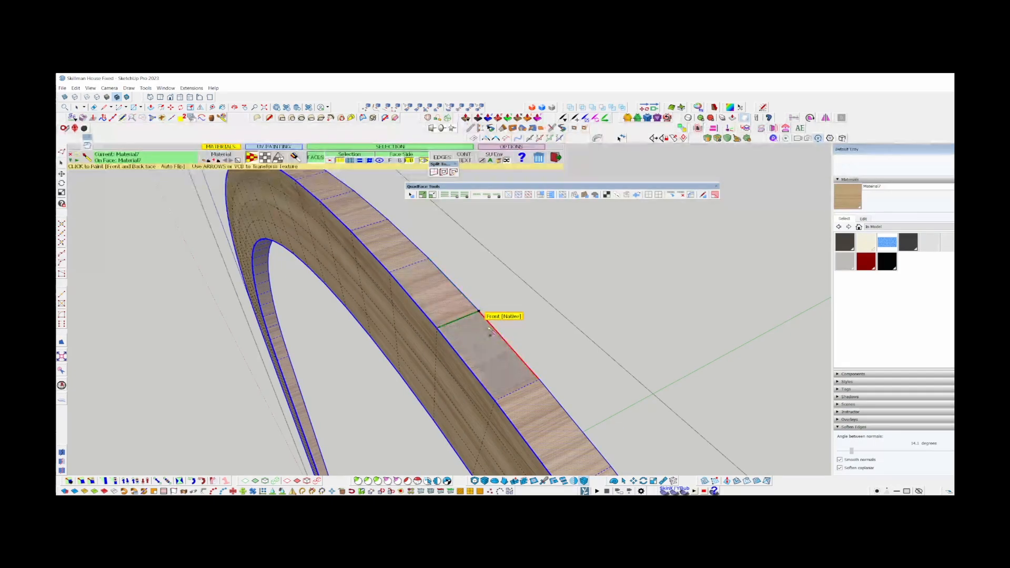
left_click(265, 156)
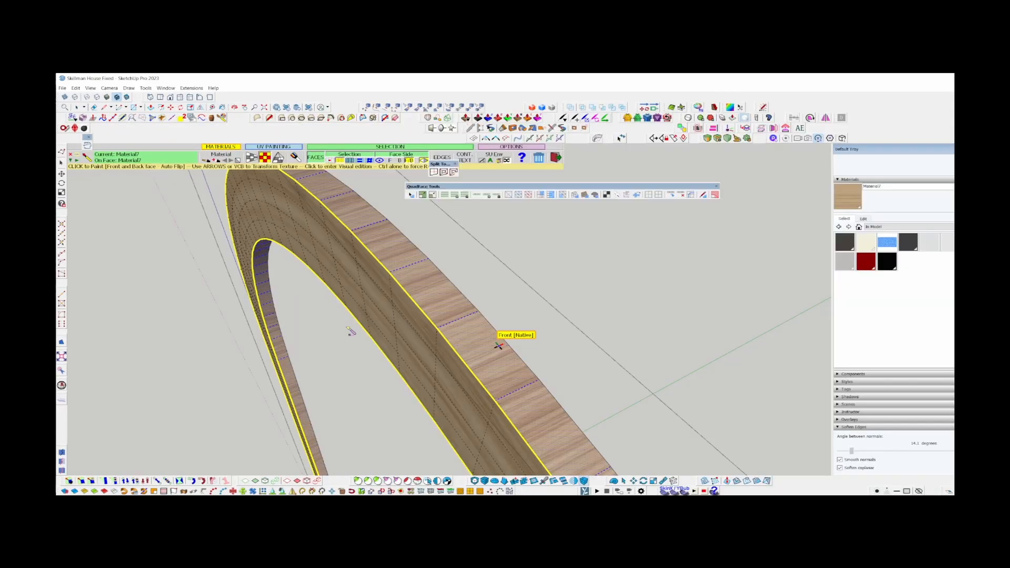
left_click(490, 341)
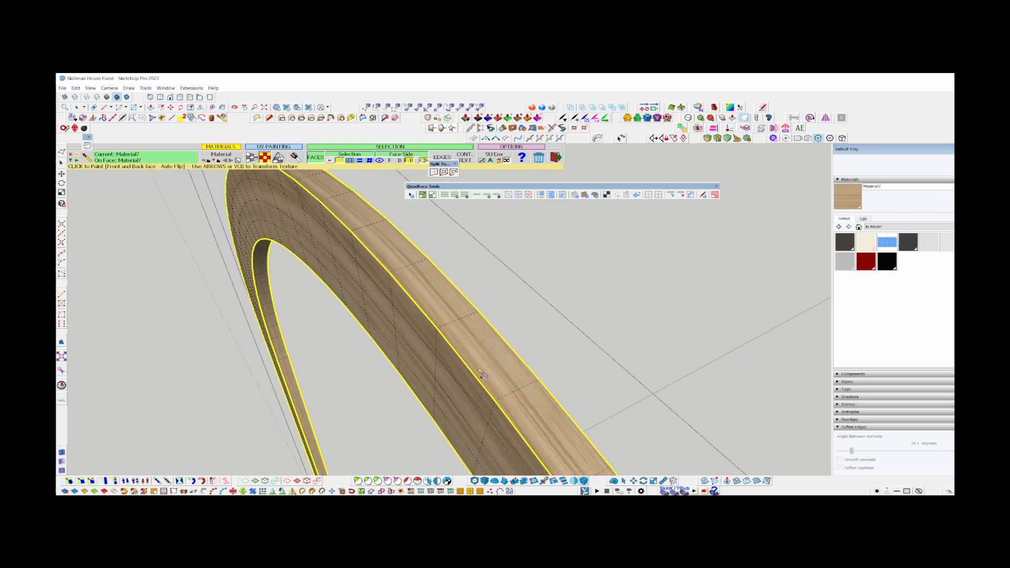
key("space")
Delete the layered faces that fill one of the door's lower panel openings.
middle_click_drag(442, 266, 209, 185)
scroll(293, 226, "down", 4)
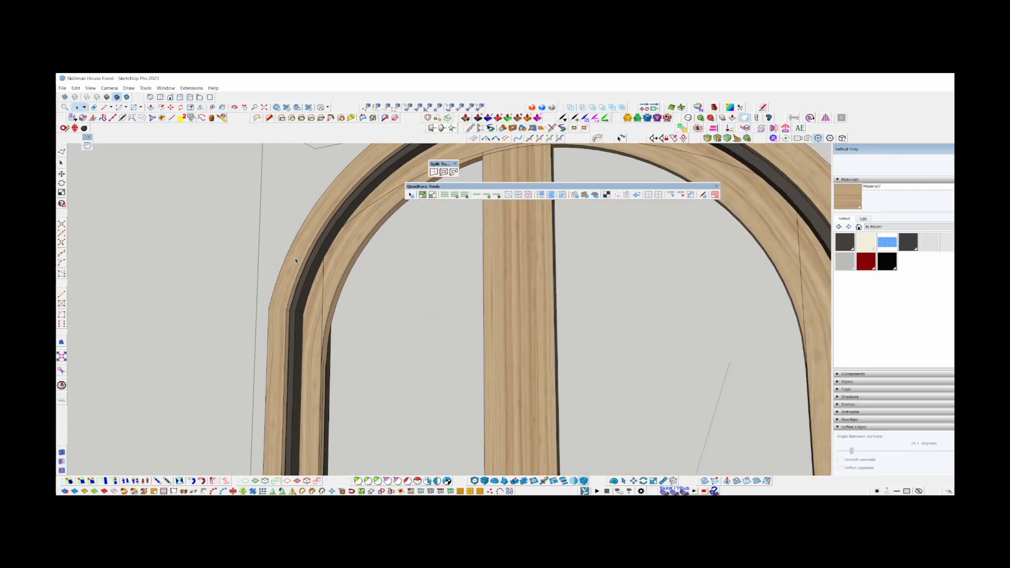
triple_click(310, 279)
scroll(310, 279, "down", 3)
scroll(311, 279, "down", 4)
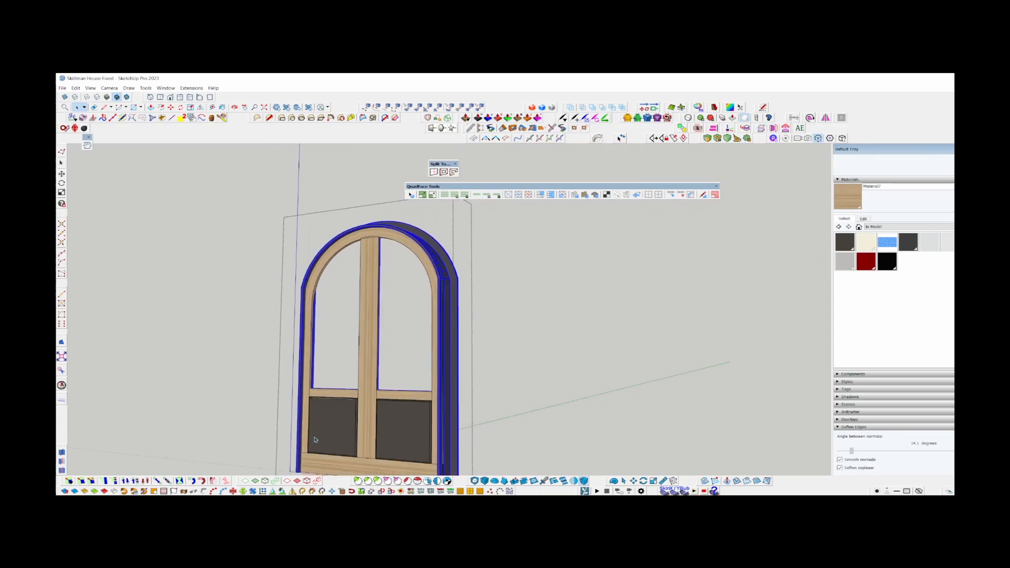
middle_click_drag(315, 439, 370, 338, "shift")
scroll(341, 370, "up", 4)
scroll(341, 371, "up", 3)
middle_click_drag(341, 371, 607, 293)
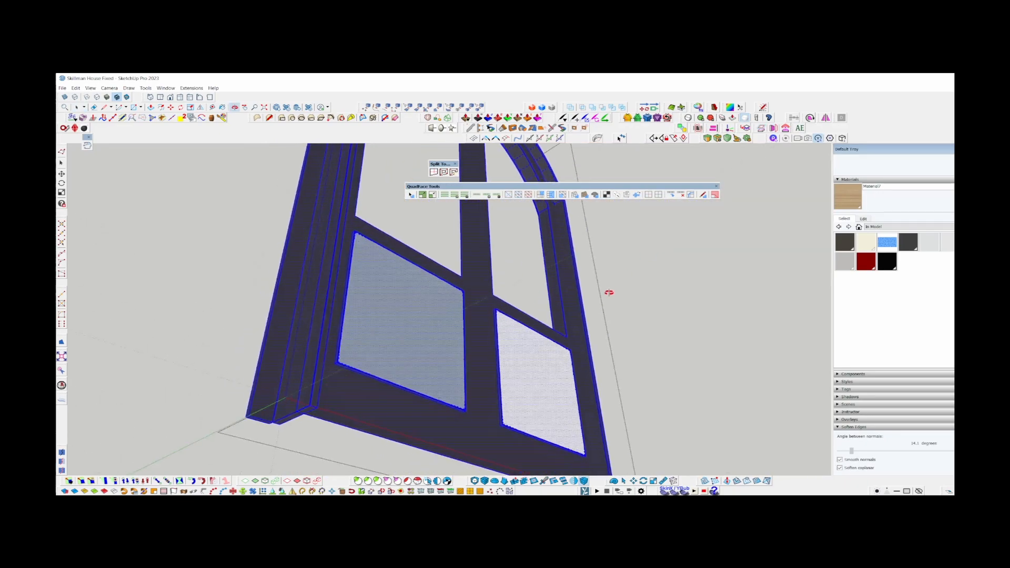
left_click(397, 344)
key("Delete")
middle_click_drag(483, 313, 377, 271)
scroll(478, 408, "up", 3)
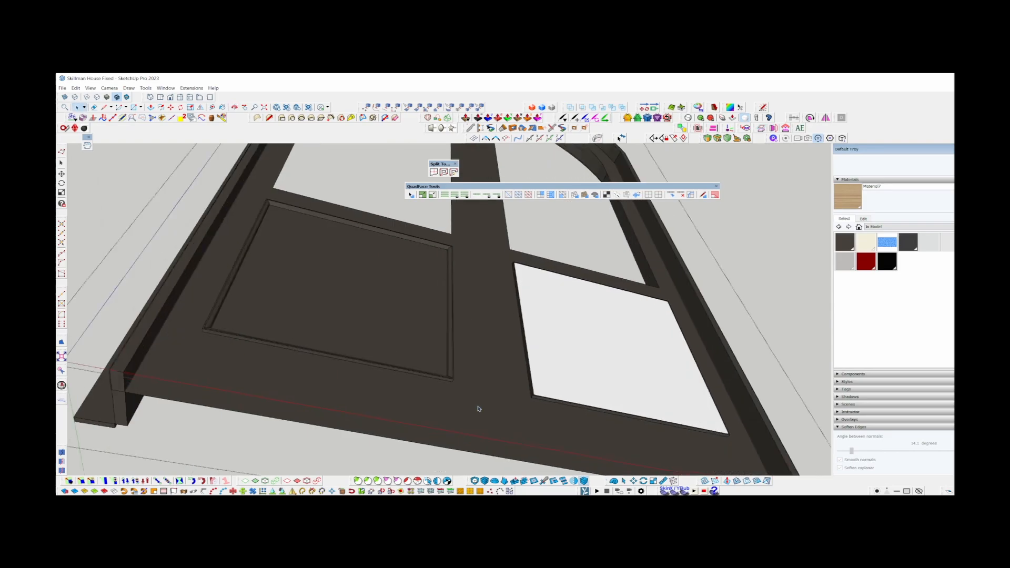
middle_click_drag(477, 408, 440, 368)
scroll(440, 363, "up", 3)
left_click(453, 381)
key("Delete")
scroll(404, 316, "down", 6)
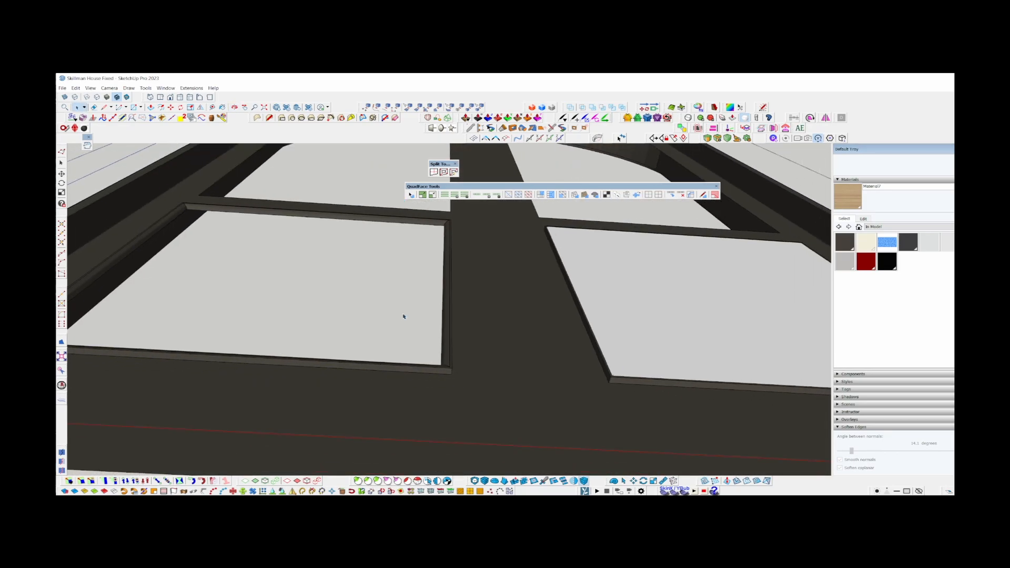
Delete the other lower panel and the door leaf geometry inside the arched frame.
left_click(546, 339)
middle_click_drag(424, 327, 477, 368, "shift")
key("Delete")
left_click(542, 340)
key("Delete")
triple_click(533, 350)
triple_click(418, 344)
Group the outer face of the arched frame as a separate trim and give it thickness with Push/Pull.
middle_click_drag(280, 408, 433, 299)
triple_click(399, 329)
double_click(436, 318)
key("g")
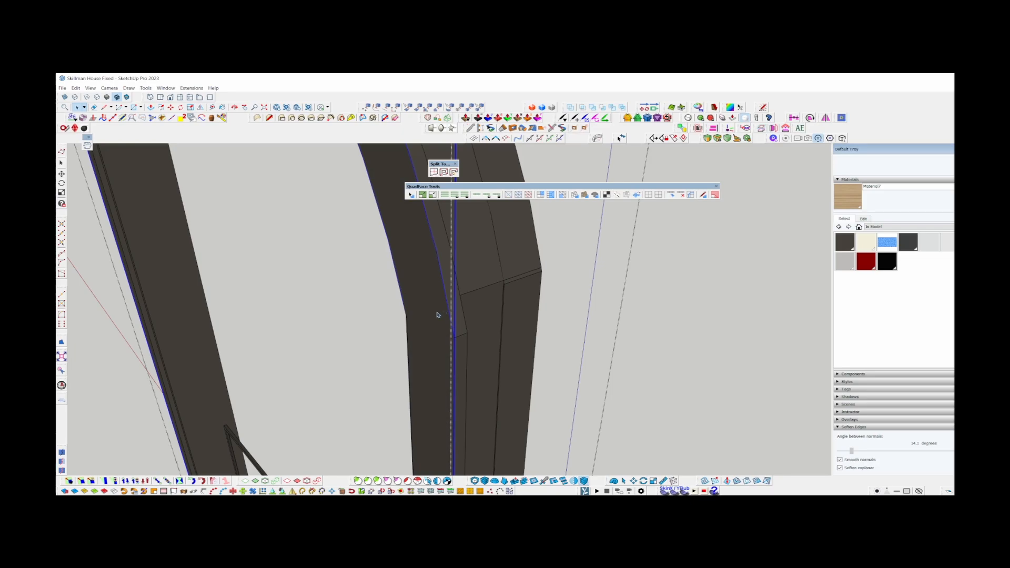
double_click(437, 318)
key("m")
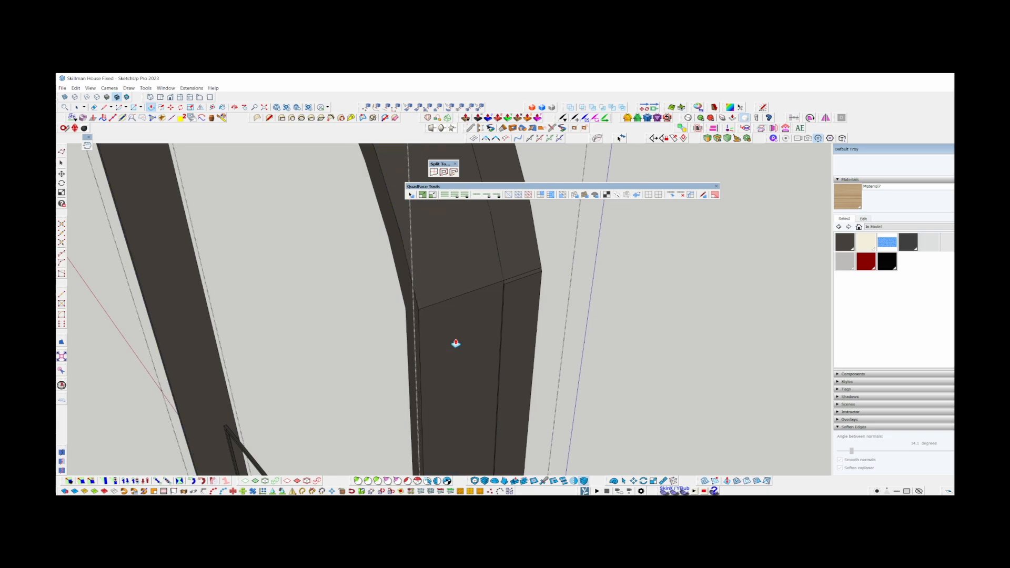
middle_click_drag(456, 343, 394, 388)
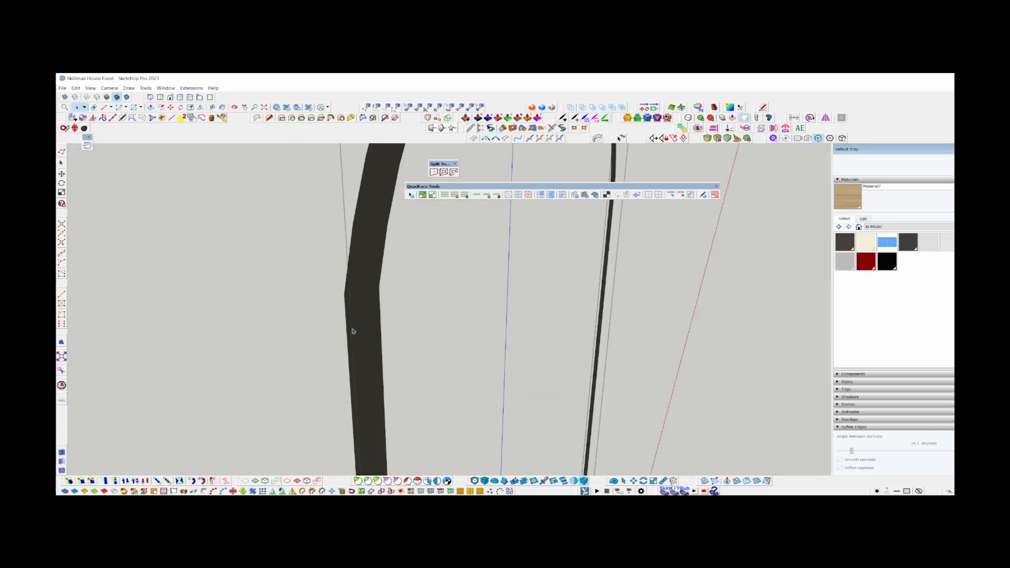
key("p")
key("space")
middle_click_drag(364, 294, 302, 273)
scroll(278, 259, "up", 1)
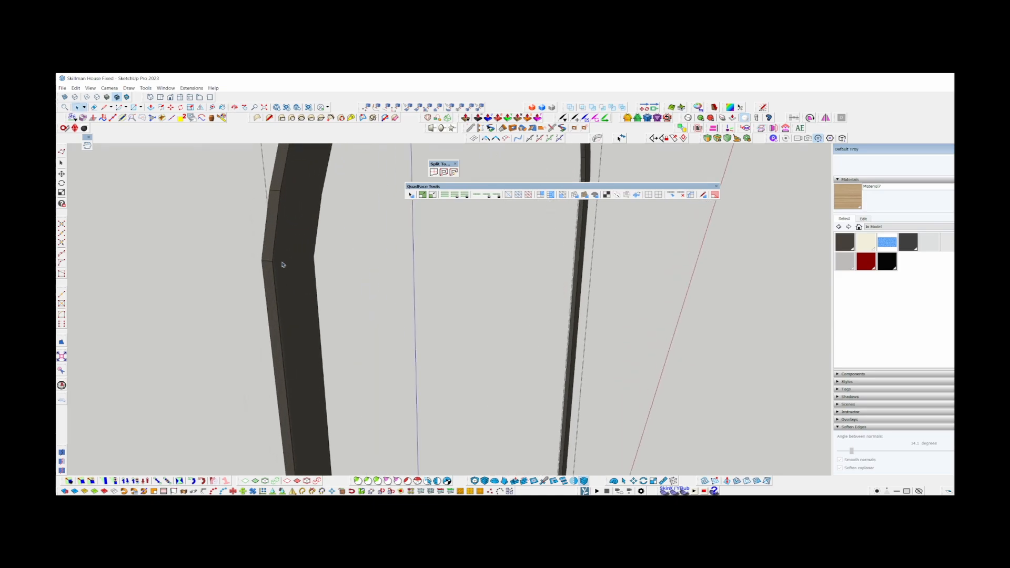
Select all the remaining arched frame geometry next to the separated trim and process it, confirming the dialog.
scroll(282, 260, "up", 3)
double_click(284, 259)
scroll(314, 252, "down", 4)
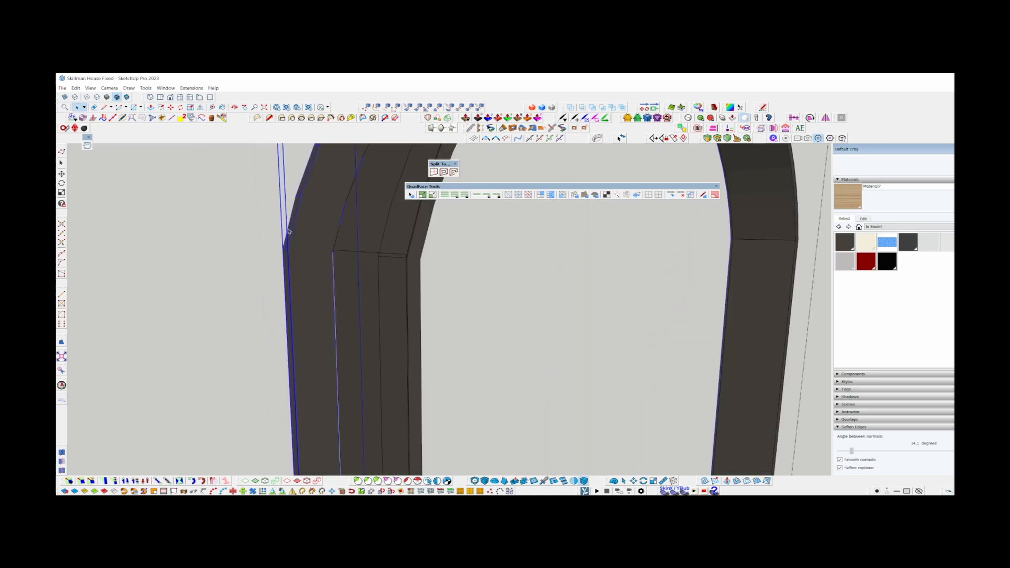
scroll(325, 205, "down", 3)
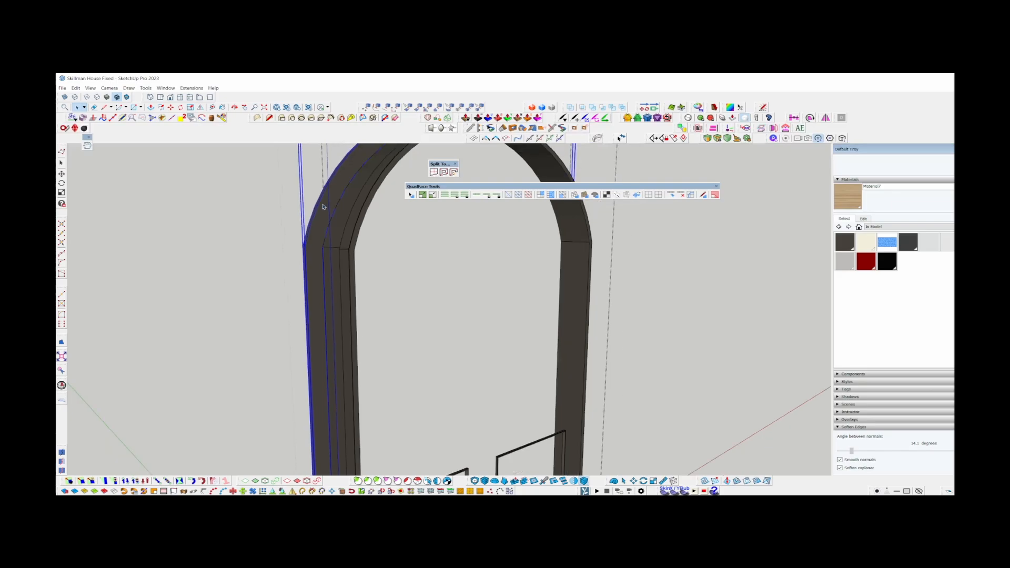
triple_click(330, 232)
scroll(337, 228, "up", 3)
scroll(336, 229, "up", 5)
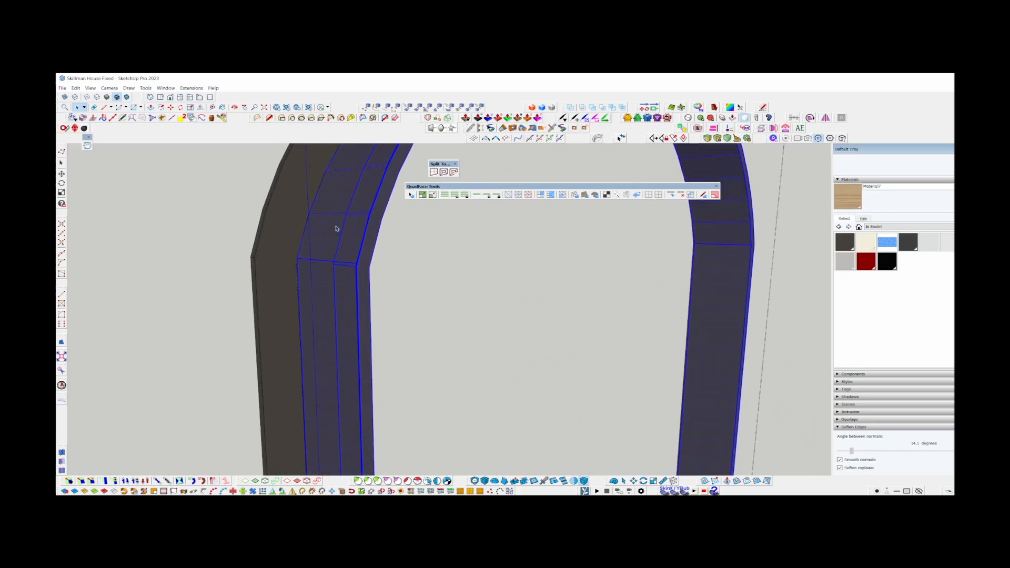
middle_click_drag(293, 266, 568, 338)
key("shift+c")
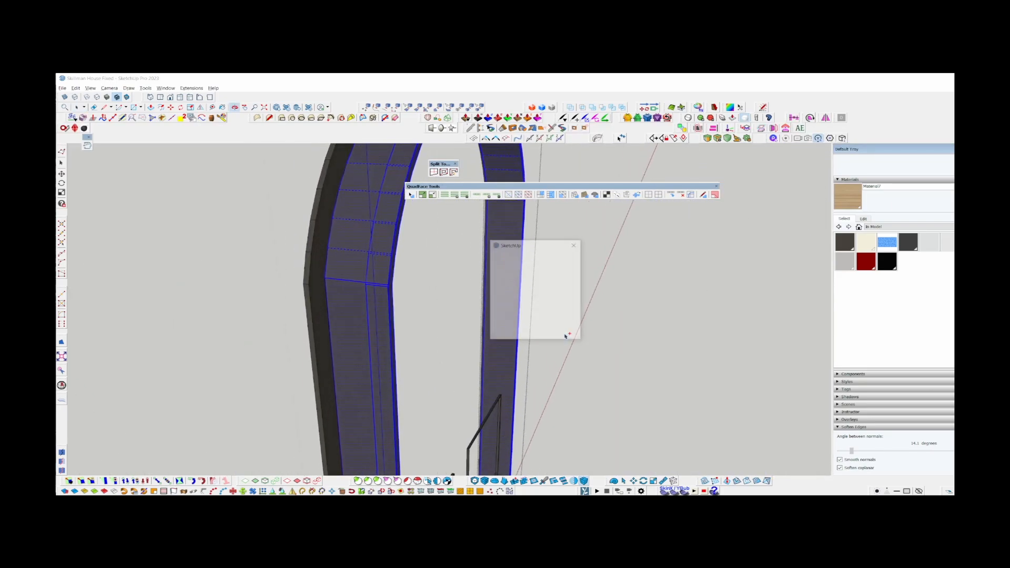
left_click(562, 334)
scroll(370, 285, "up", 3)
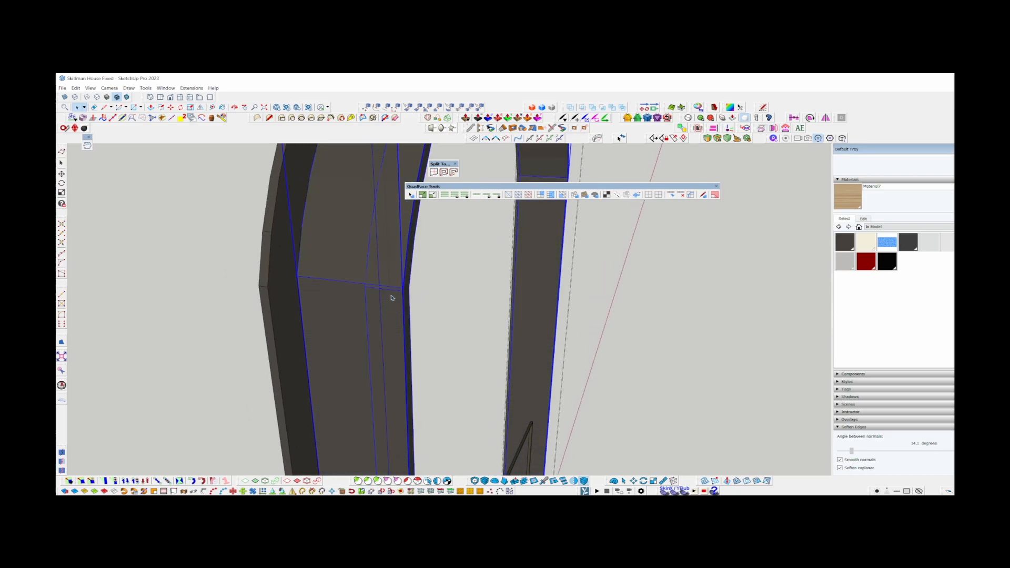
scroll(393, 295, "up", 5)
Rebuild the arched frame as a clean band by extruding its narrow edge-side face to full depth with Push/Pull.
key("ctrl+t")
middle_click_drag(361, 283, 389, 343)
scroll(320, 229, "down", 6)
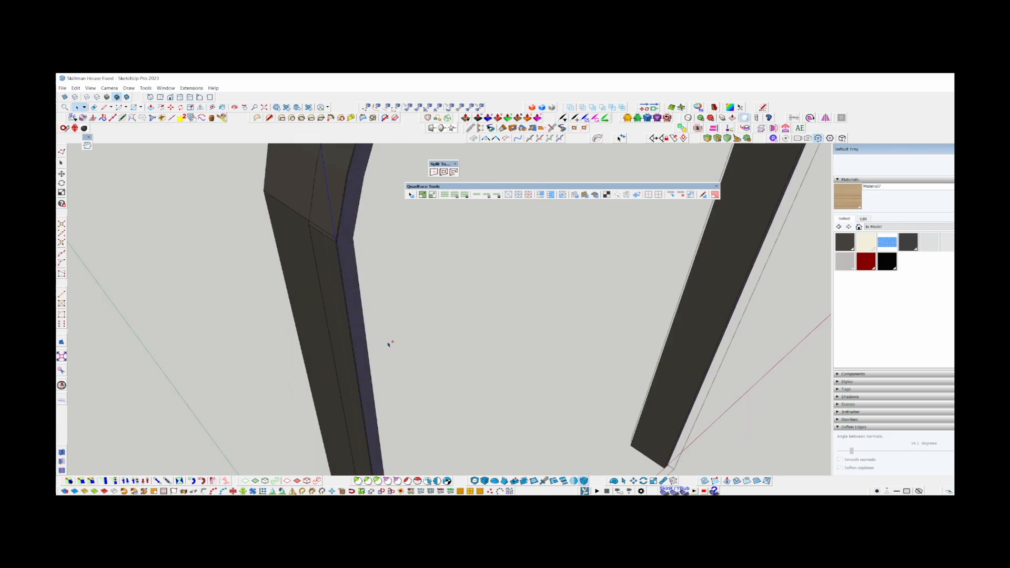
key("p")
left_click(344, 265)
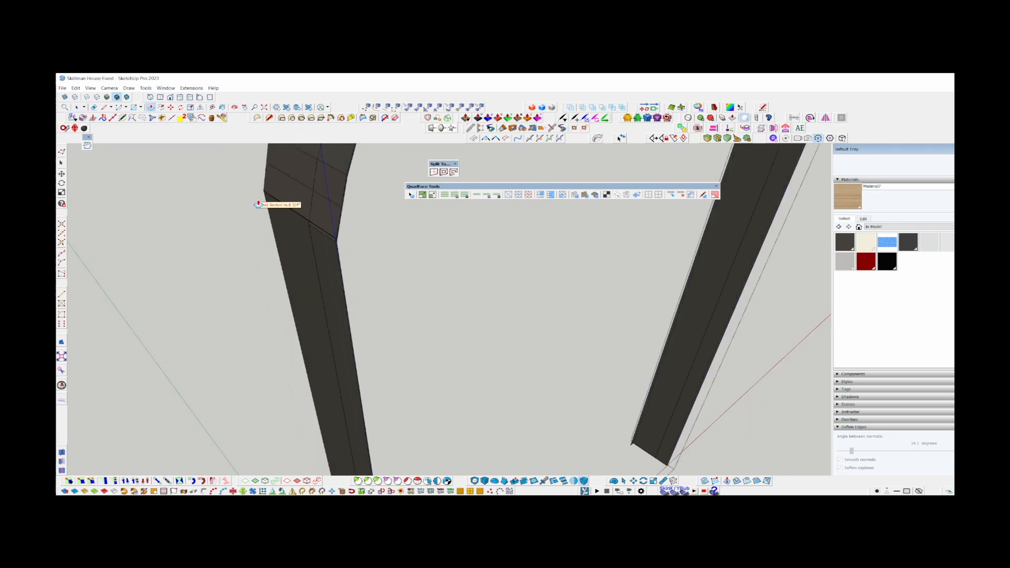
left_click(325, 287)
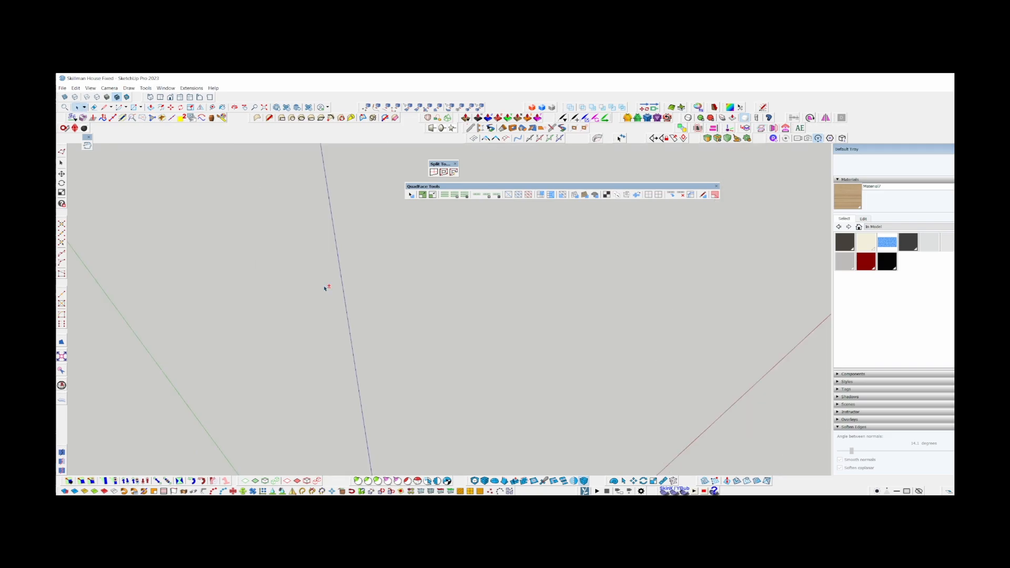
key("space")
key("ctrl+a")
left_click_drag(348, 258, 299, 360)
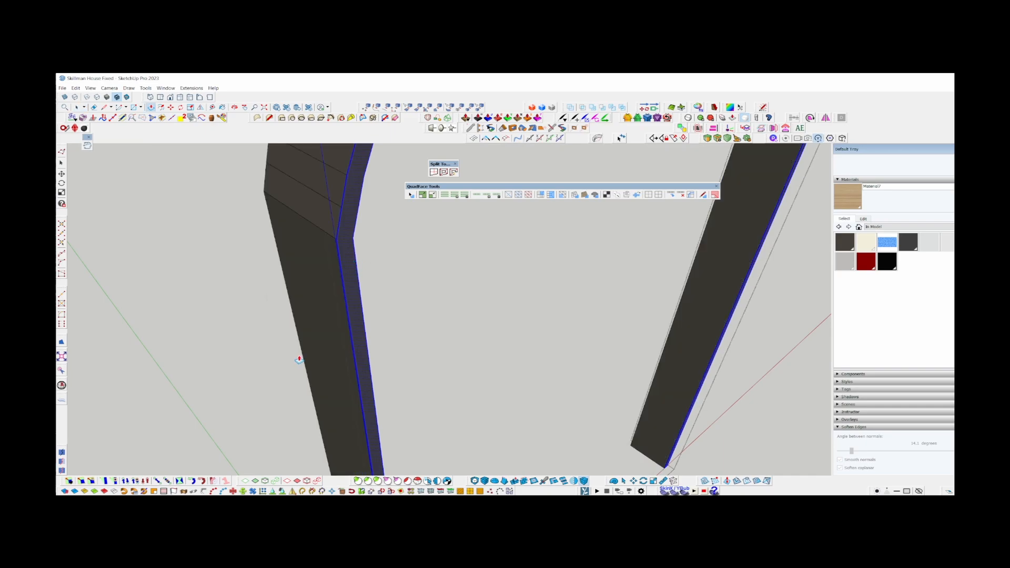
scroll(333, 301, "down", 3)
middle_click_drag(332, 302, 316, 203)
scroll(342, 205, "up", 3)
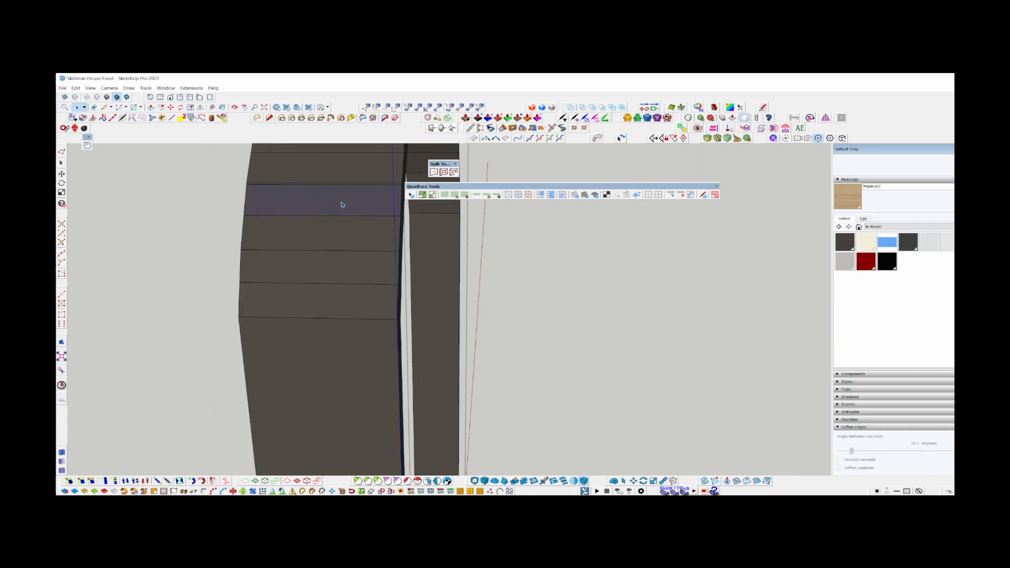
Select the whole extruded band and switch to monochrome display to check its faces around the arch.
scroll(342, 204, "down", 6)
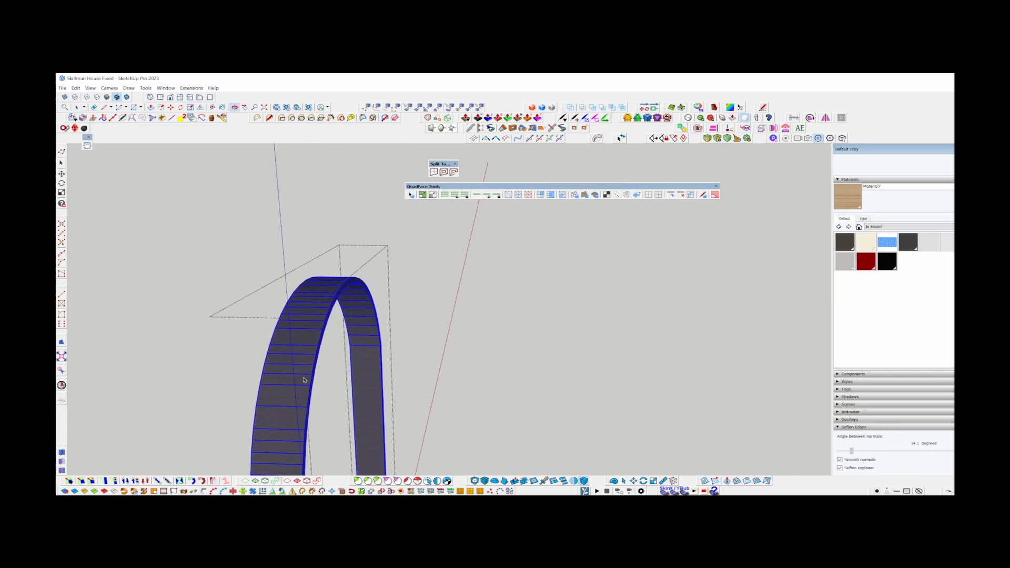
scroll(324, 305, "up", 5)
mouse_move(324, 305)
middle_mouse_down()
mouse_move(316, 232)
mouse_move(345, 219)
mouse_move(270, 286)
mouse_move(322, 295)
mouse_move(397, 228)
mouse_move(444, 220)
middle_mouse_up()
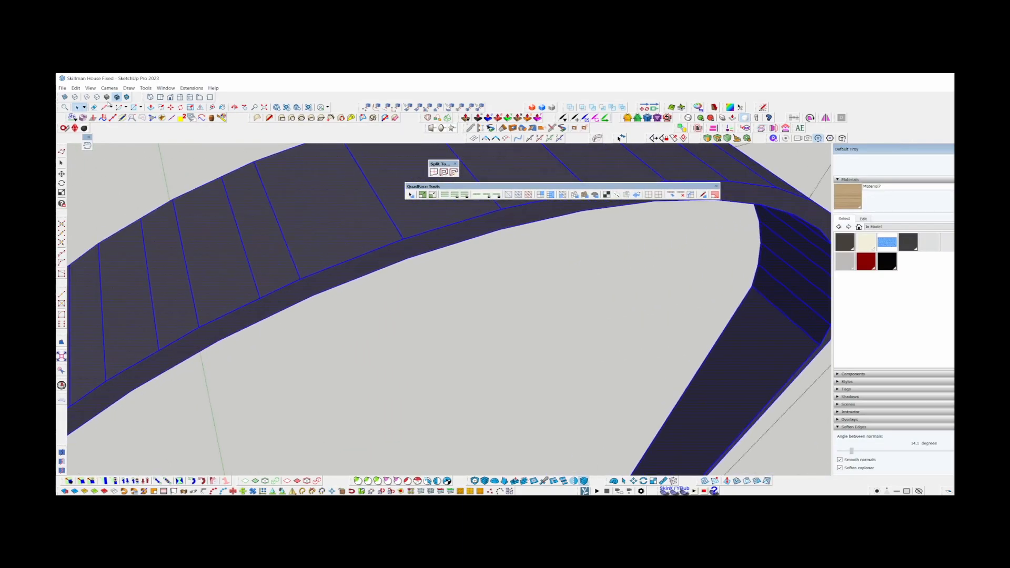
key("alt+m")
scroll(444, 219, "down", 5)
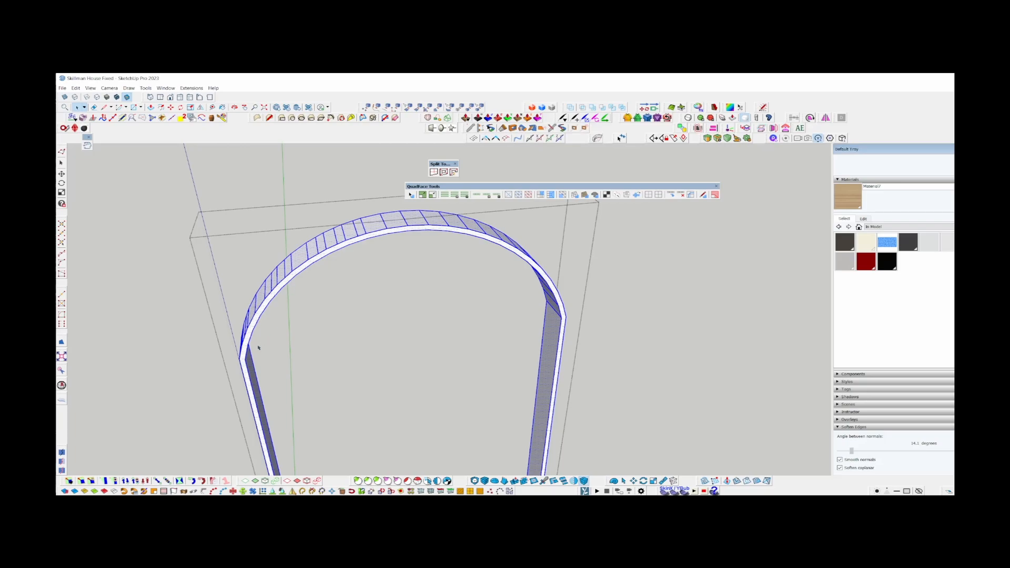
scroll(259, 348, "up", 3)
mouse_move(259, 298)
middle_mouse_down()
mouse_move(457, 246)
mouse_move(412, 239)
mouse_move(259, 311)
middle_mouse_up()
middle_click_drag(392, 230, 226, 257)
scroll(270, 275, "up", 5)
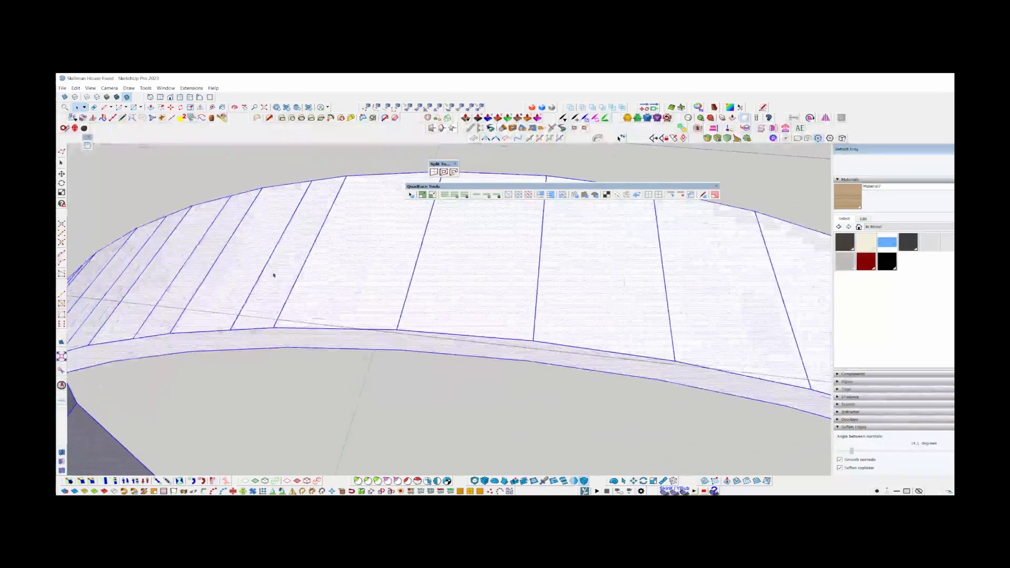
Inspect the band's vertices with Vertex Tools and leave the tool.
key("v")
middle_click_drag(421, 325, 396, 235)
scroll(392, 238, "down", 2)
scroll(392, 237, "down", 3)
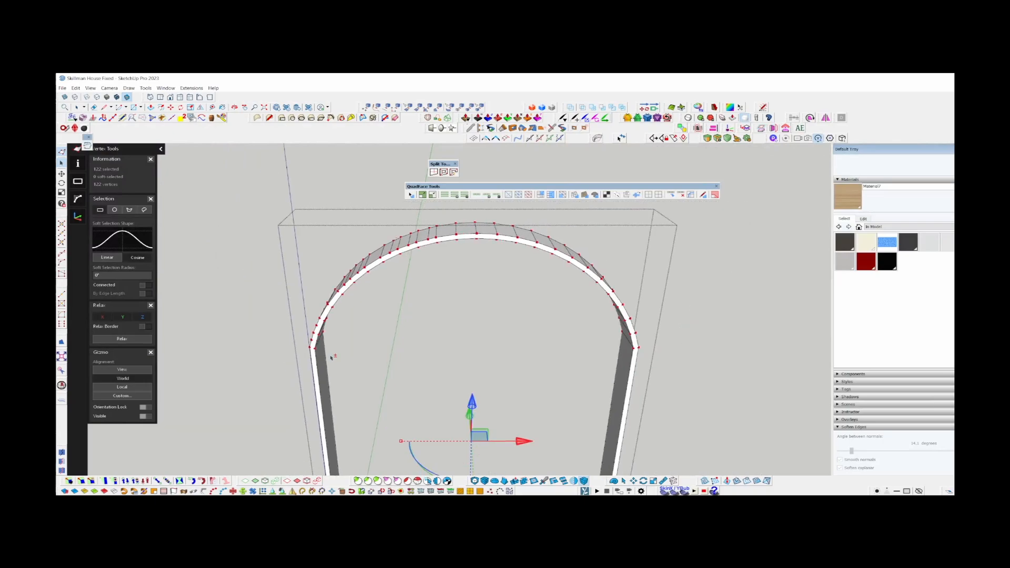
key("space")
Select the inner edge path of the band's front face along both sides and the arch, and hide the other geometry.
scroll(320, 363, "up", 4)
left_click(318, 366)
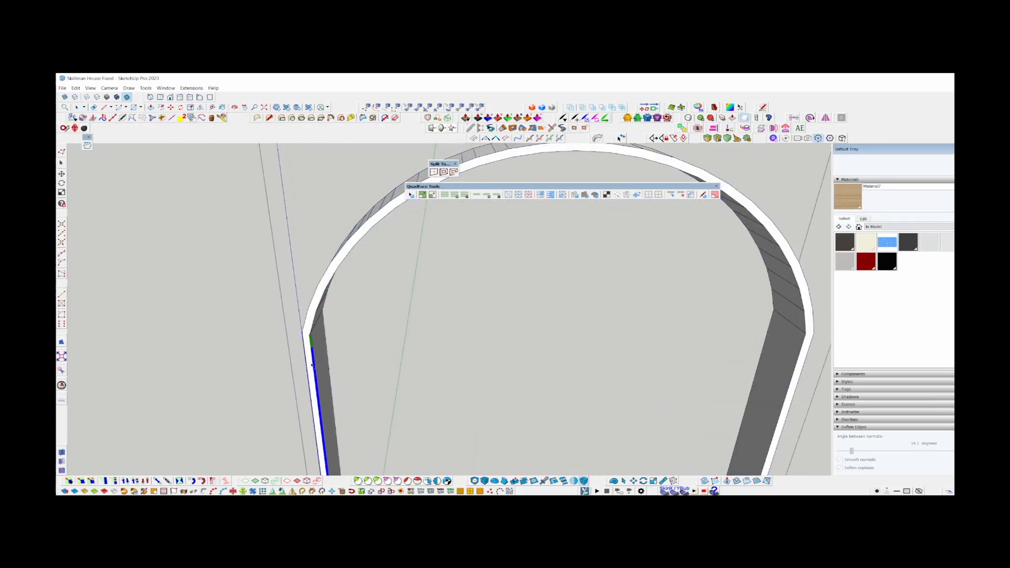
scroll(320, 322, "down", 2)
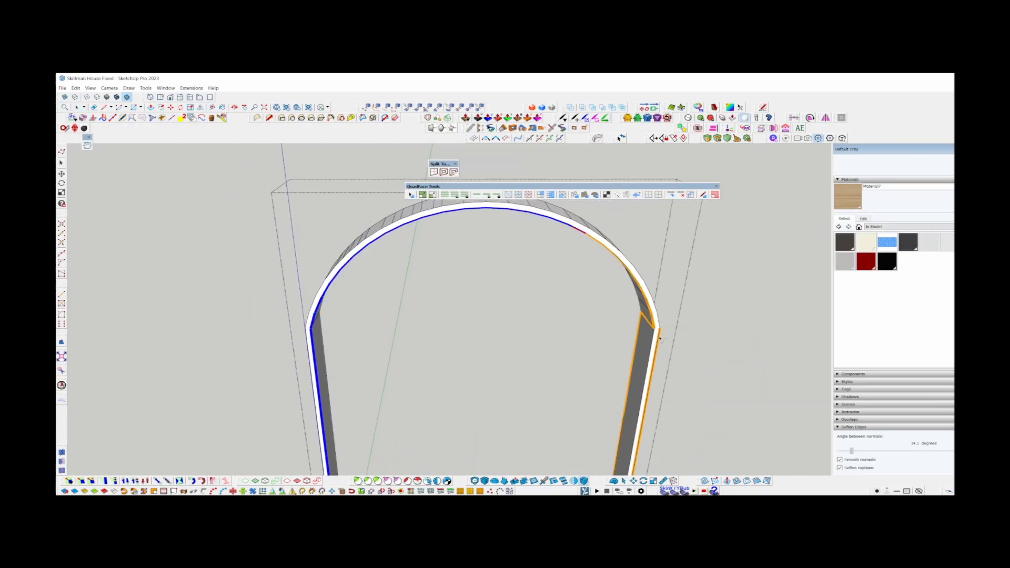
middle_click_drag(593, 338, 782, 151)
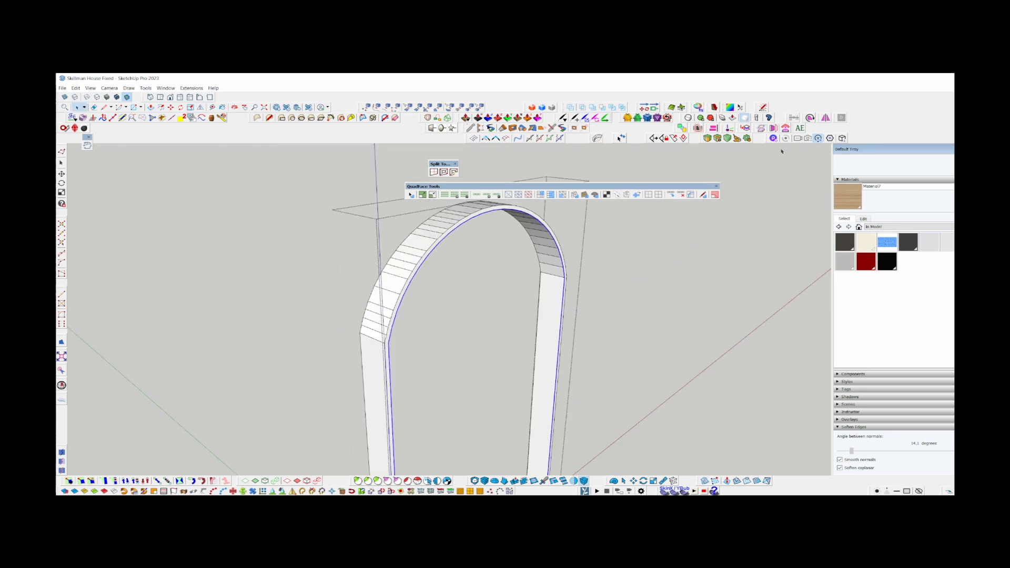
left_click(767, 110)
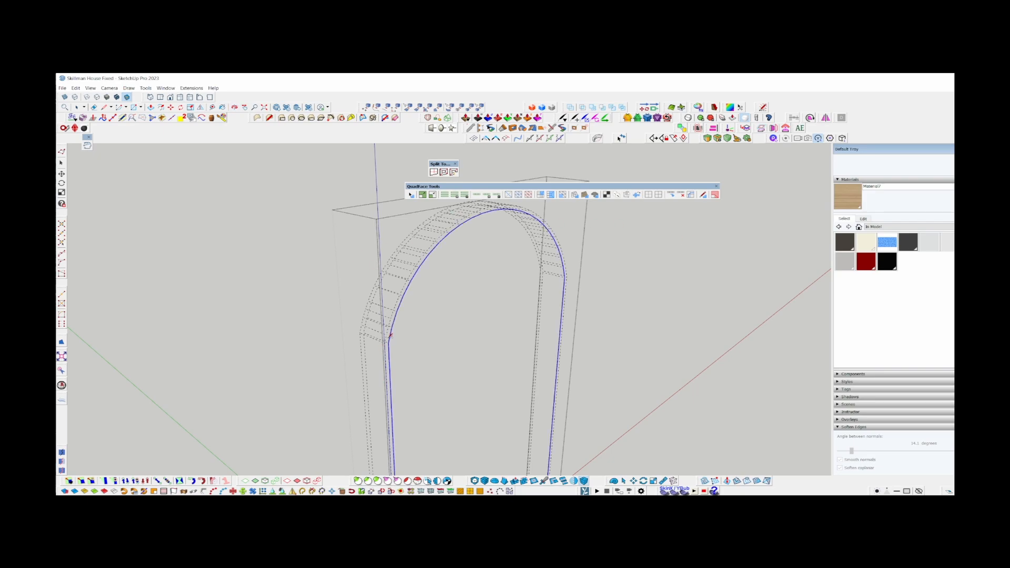
Offset the isolated arch path to the outer edge of the frame's front face.
scroll(390, 335, "up", 5)
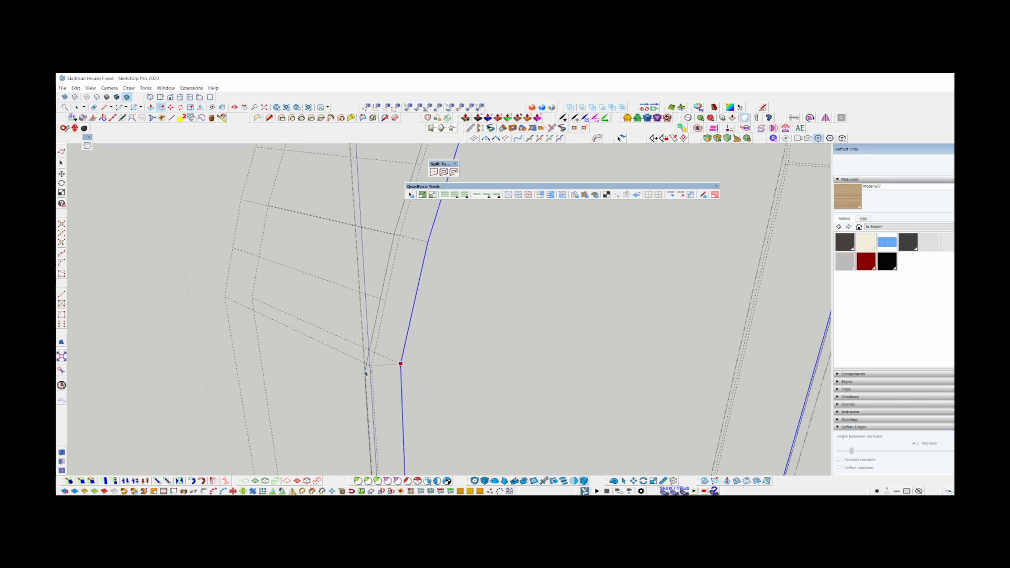
scroll(373, 372, "up", 2)
scroll(373, 372, "down", 3)
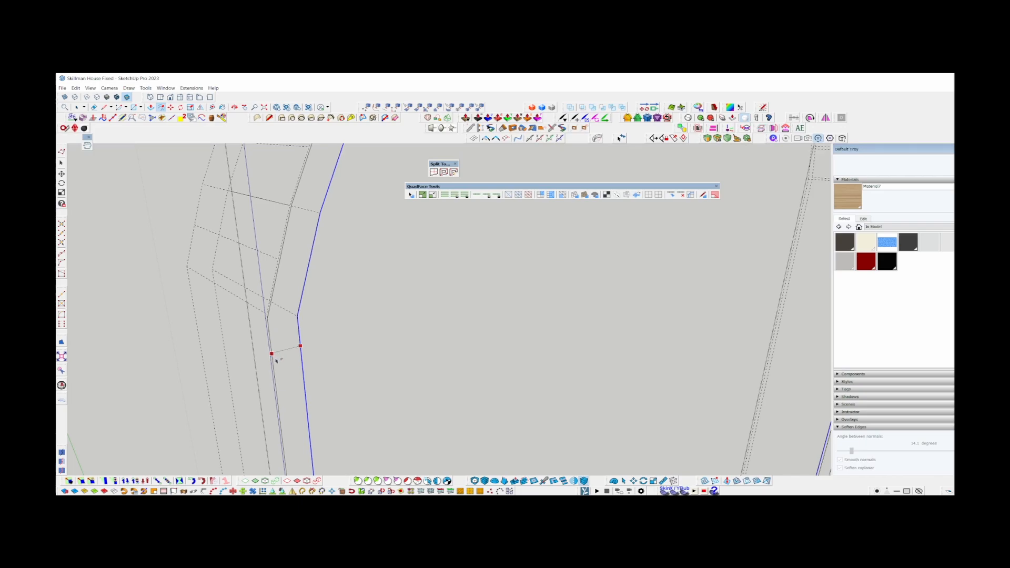
scroll(279, 355, "down", 6)
scroll(273, 390, "up", 2)
key("space")
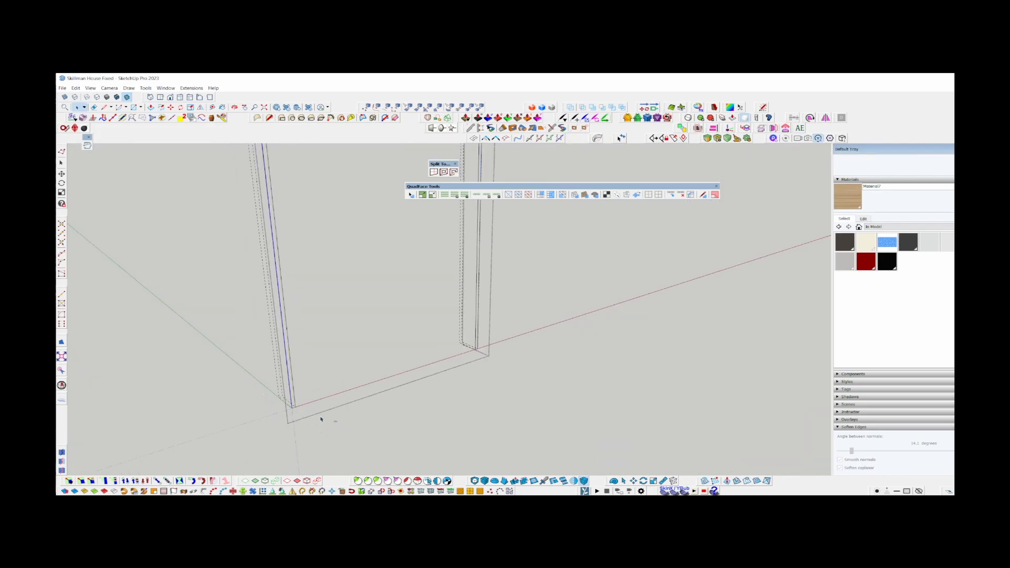
Connect the original and offset arch paths with a continuous strip of quad faces using the Suforyou Connect extension.
left_click_drag(321, 419, 265, 392)
left_click_drag(532, 373, 457, 339)
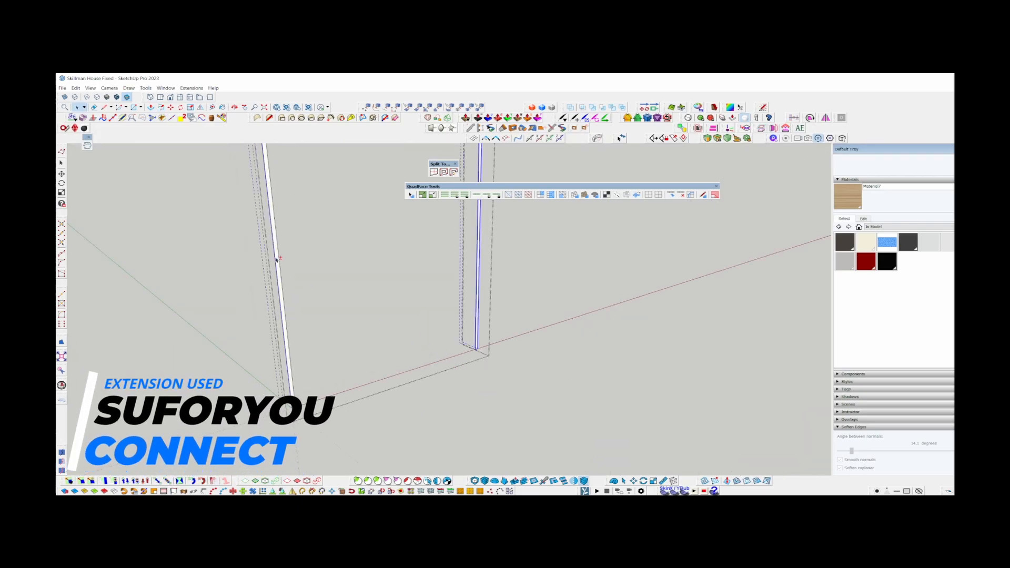
scroll(277, 259, "down", 4)
scroll(305, 258, "up", 3)
scroll(286, 313, "down", 4)
scroll(279, 395, "up", 3)
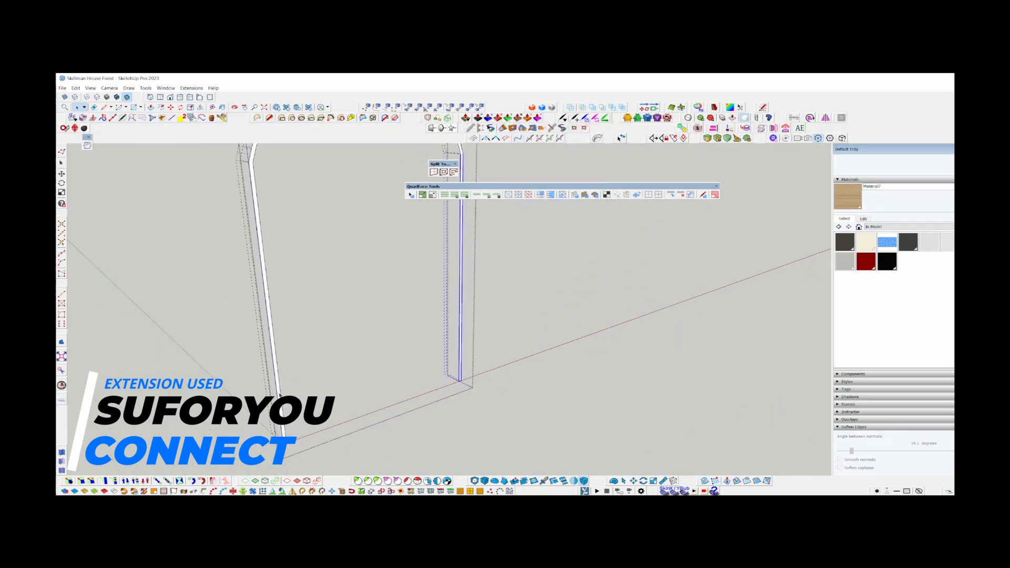
scroll(279, 396, "up", 4)
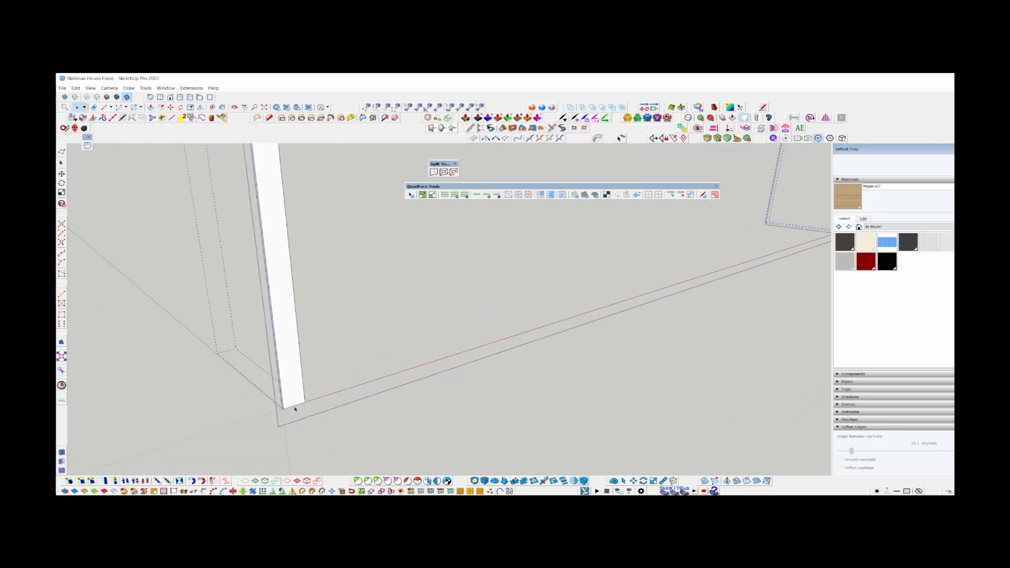
scroll(293, 415, "down", 5)
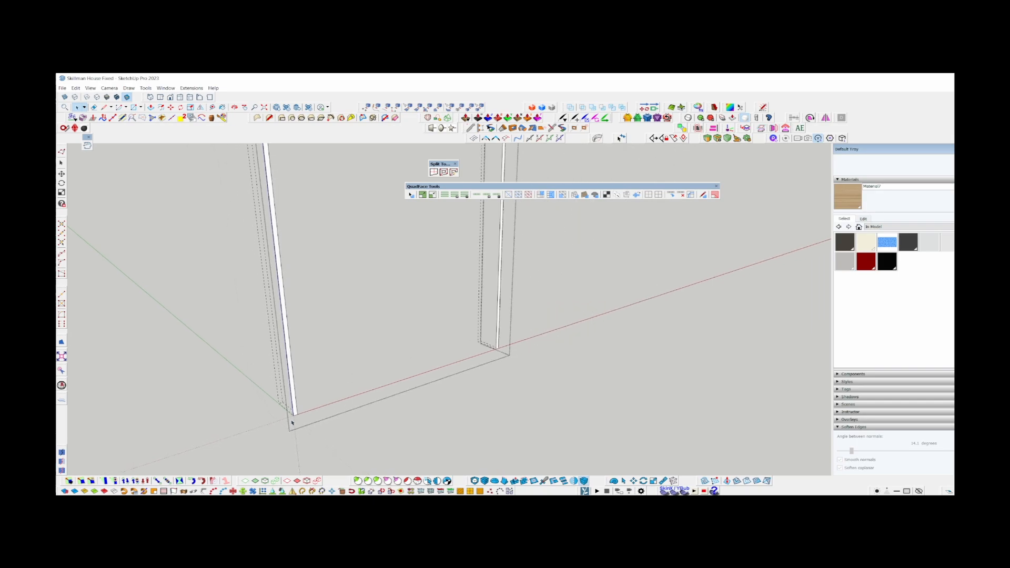
scroll(293, 423, "down", 3)
scroll(333, 169, "up", 5)
scroll(327, 193, "down", 4)
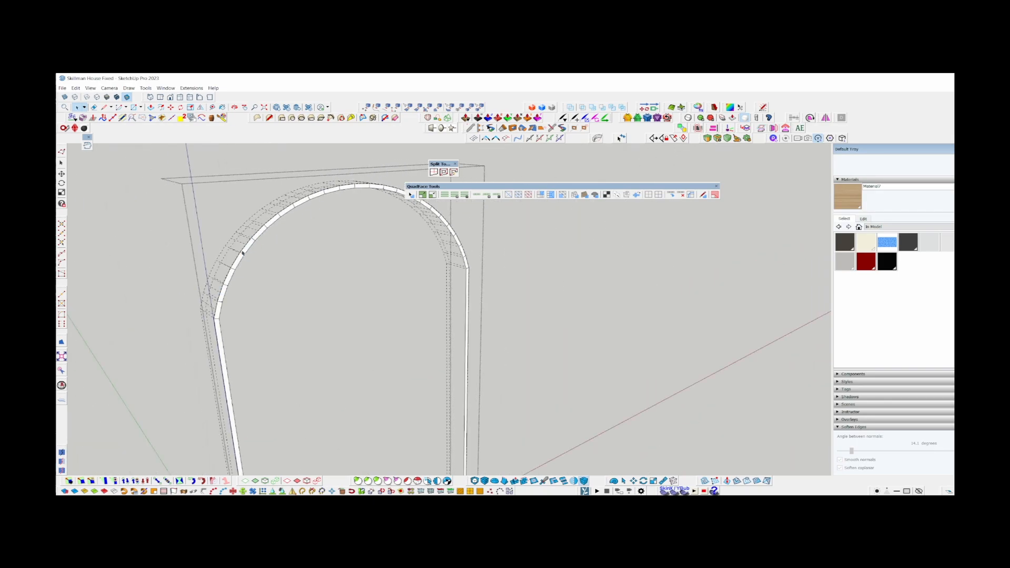
Soften the coplanar edges of the whole front strip and paint it with Material7 using quad UV mapping.
scroll(216, 311, "up", 5)
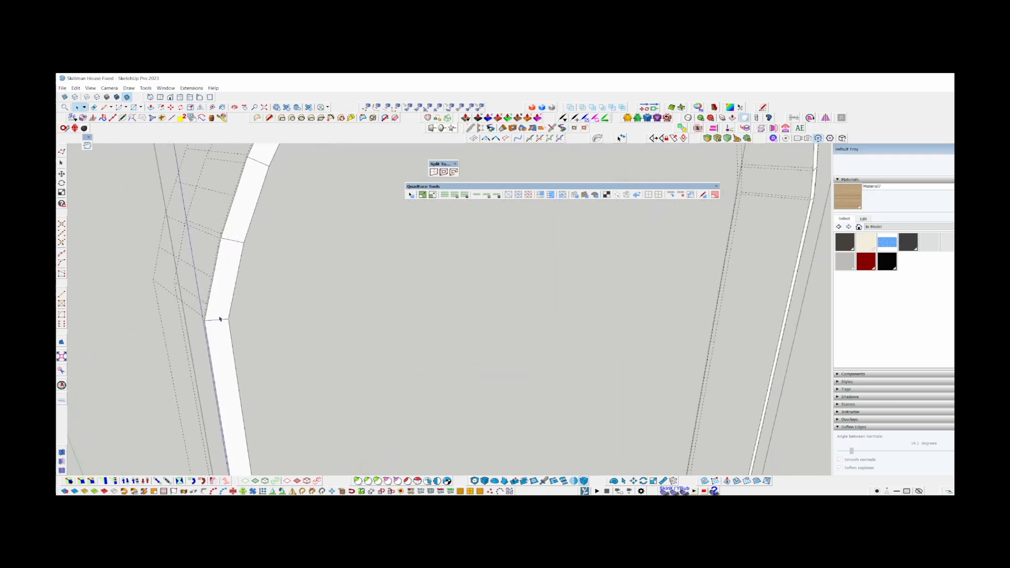
middle_click_drag(220, 290, 241, 274)
triple_click(258, 263)
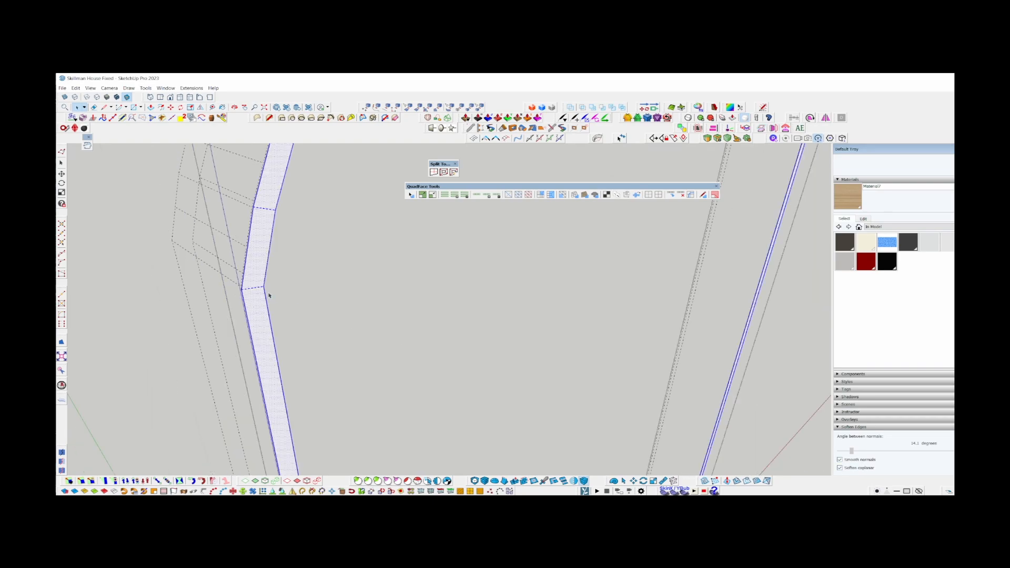
key("b")
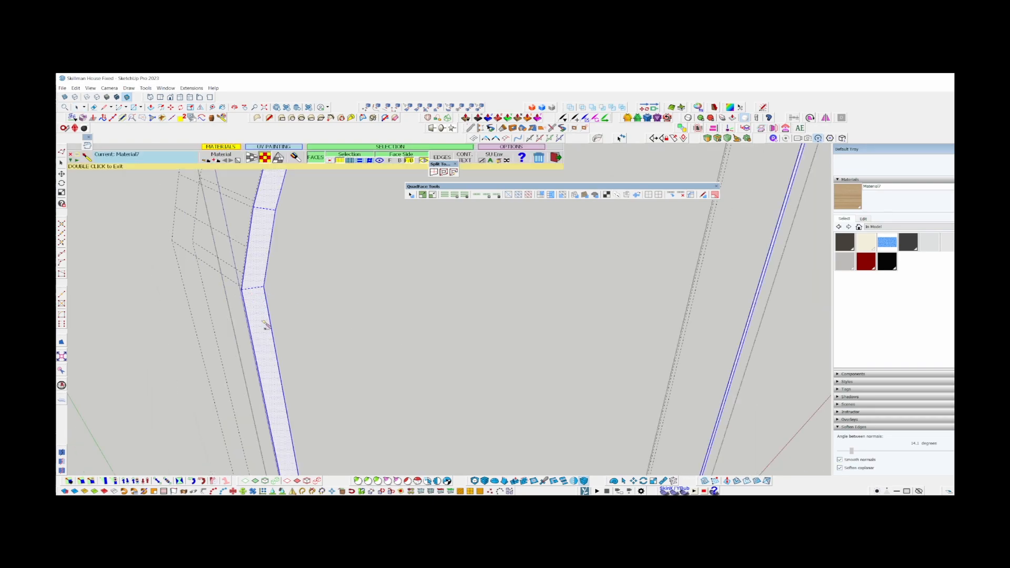
left_click(251, 161)
left_click(272, 318)
key("space")
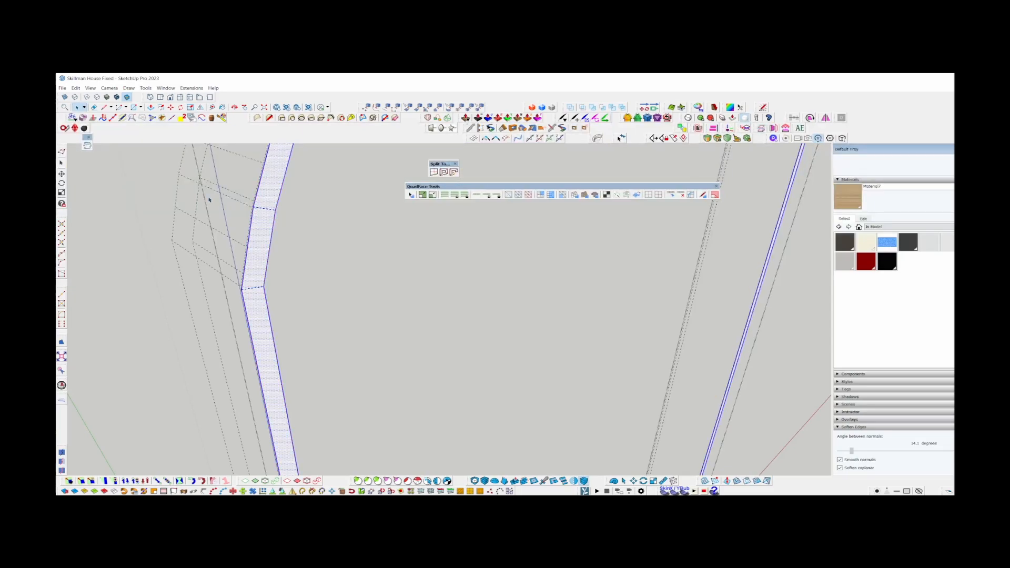
Switch to textured display and thicken the front strip with Joint Push Pull to the rear corner of the hidden frame geometry.
left_click(313, 370)
key("p")
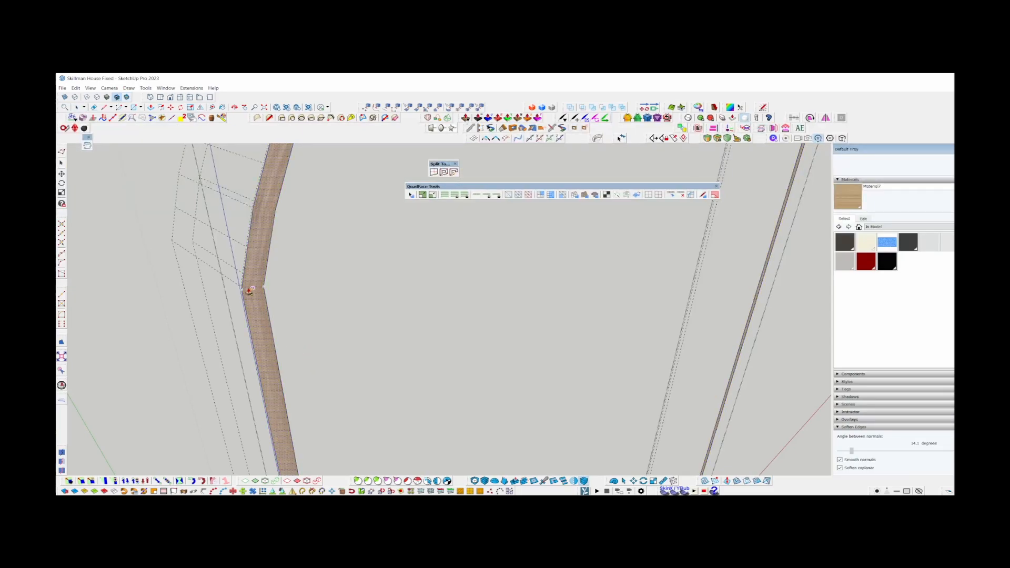
left_click(249, 289)
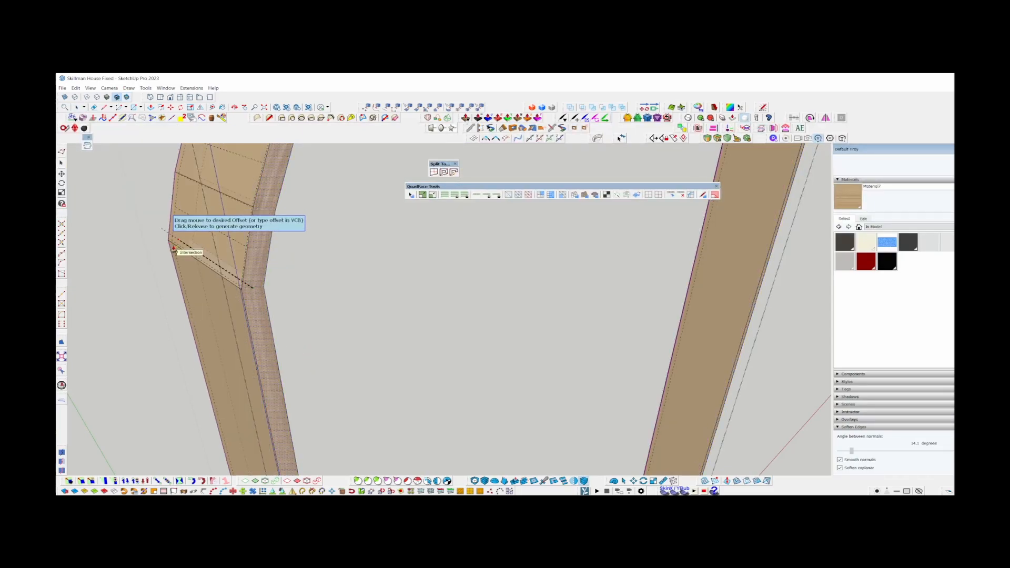
left_click(186, 256)
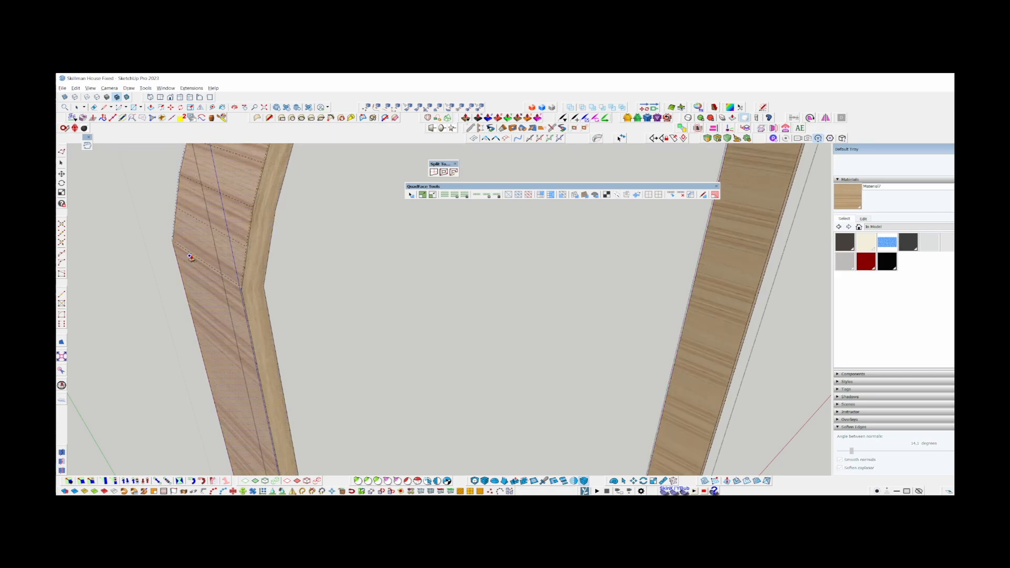
key("space")
Repaint the band's side faces with Material7 in quad UV mode so the grain runs along their length.
scroll(194, 256, "down", 6)
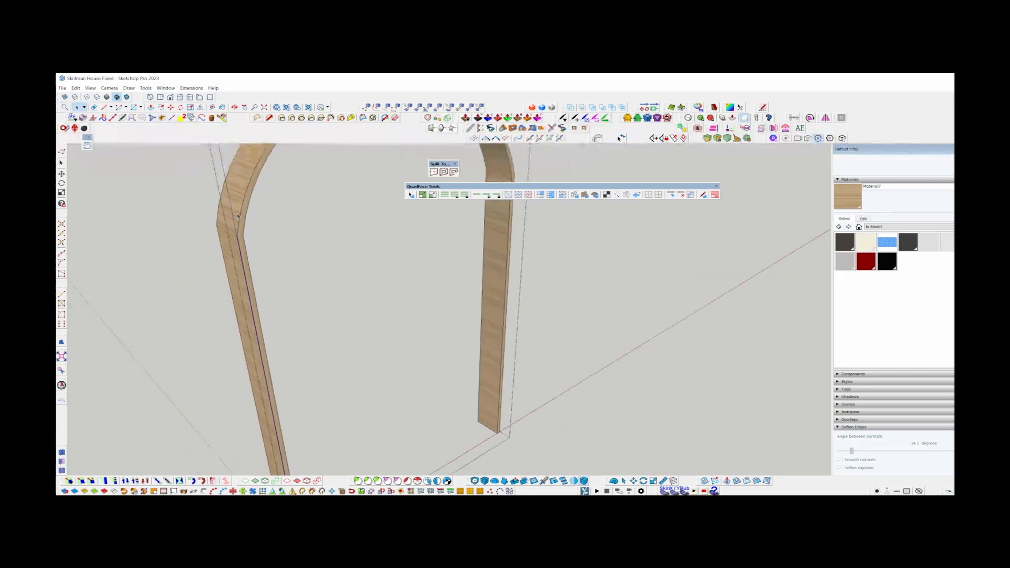
scroll(279, 405, "up", 1)
middle_click_drag(279, 405, 363, 290, "shift")
scroll(363, 291, "up", 2)
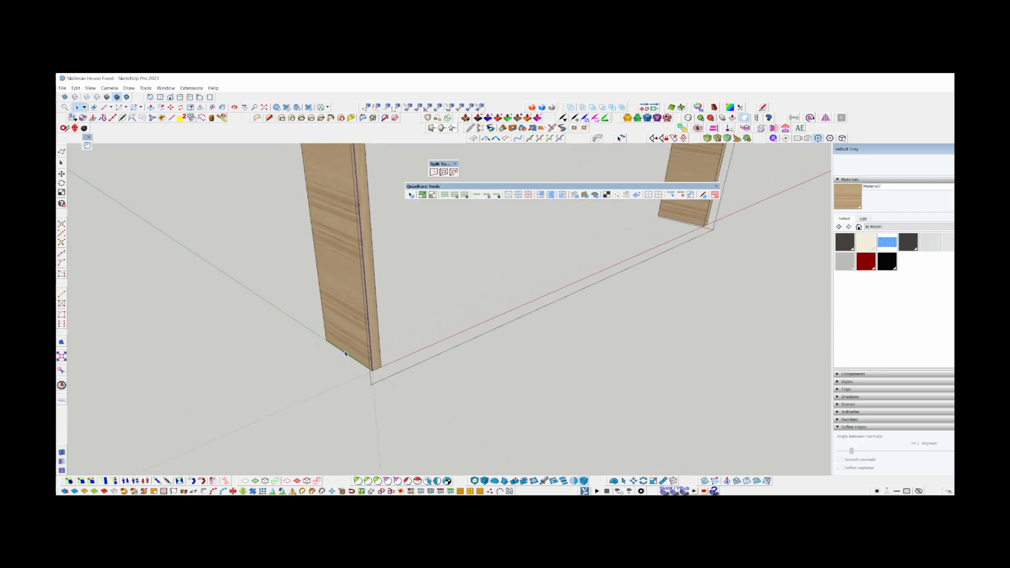
scroll(349, 355, "up", 3)
key("b")
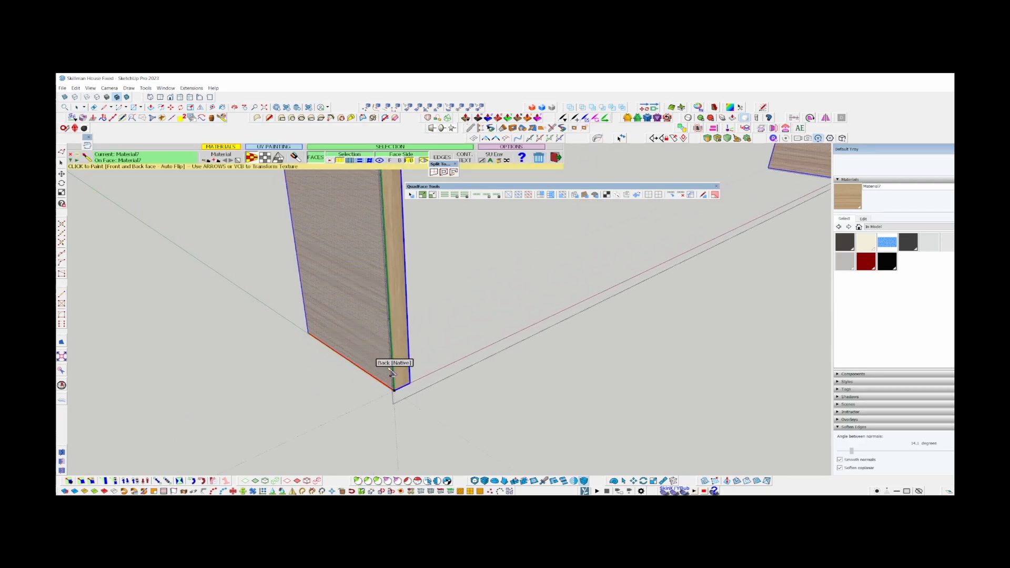
left_click(385, 365)
scroll(371, 402, "down", 6)
key("space")
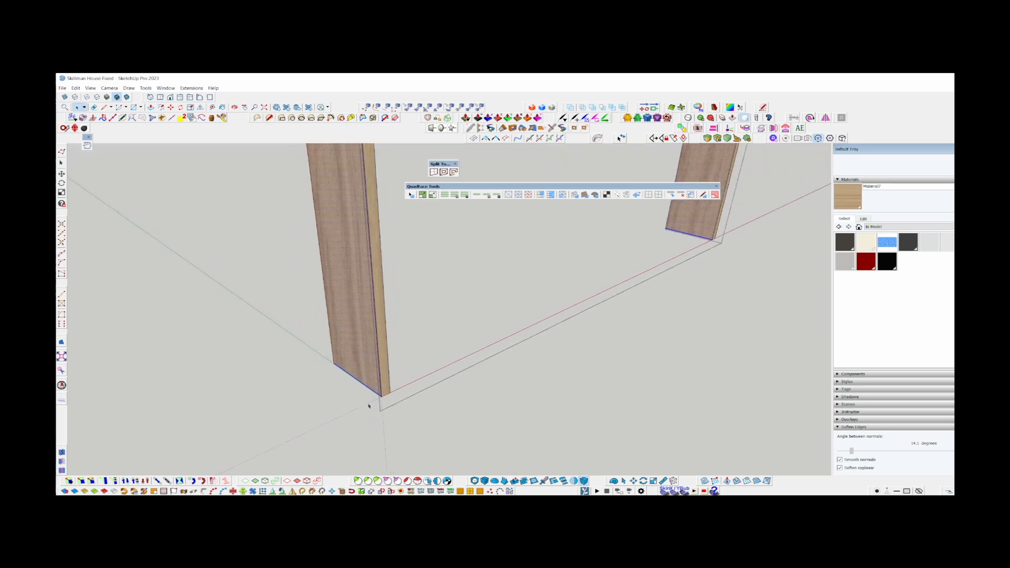
Leave the finished wood band, open the adjacent dark outer band for editing and switch to monochrome display.
middle_click_drag(364, 344, 287, 351)
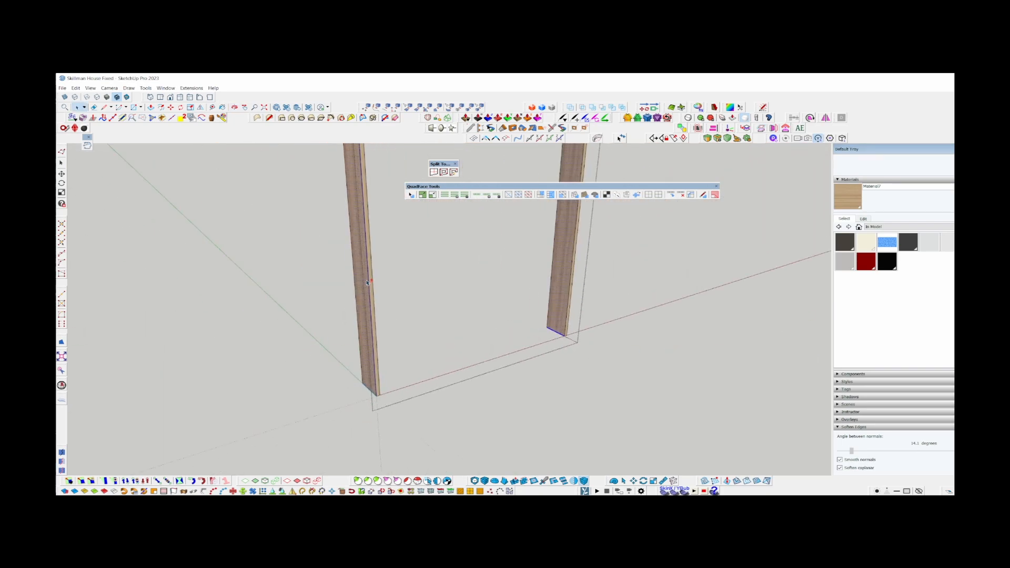
middle_click_drag(342, 189, 341, 363, "shift")
scroll(352, 271, "up", 2)
scroll(352, 271, "up", 2)
middle_click_drag(430, 288, 347, 279)
key("Escape")
scroll(342, 280, "down", 2)
left_click(336, 281)
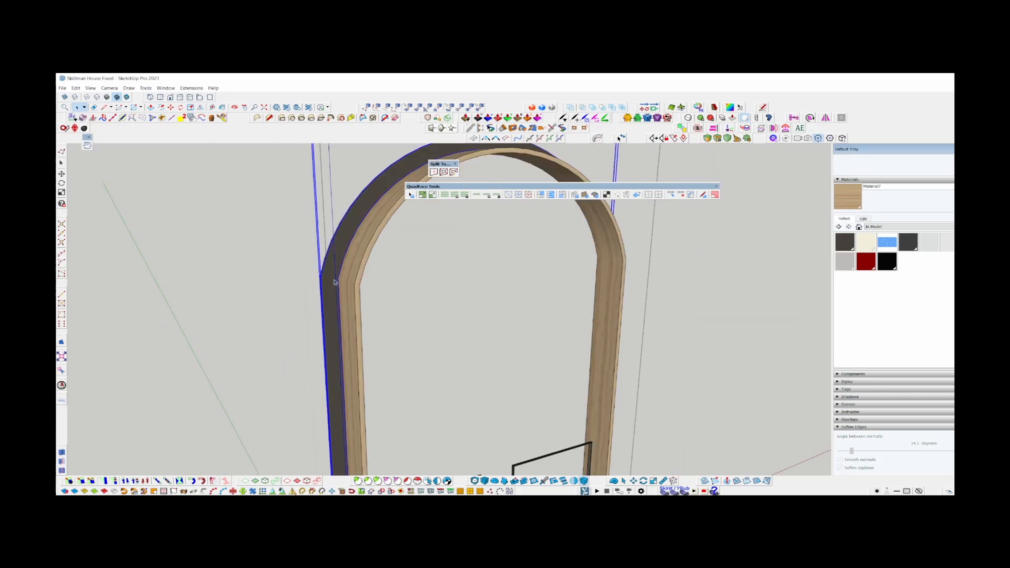
double_click(336, 281)
scroll(338, 267, "up", 3)
scroll(337, 269, "down", 2)
left_click(127, 96)
scroll(295, 187, "down", 4)
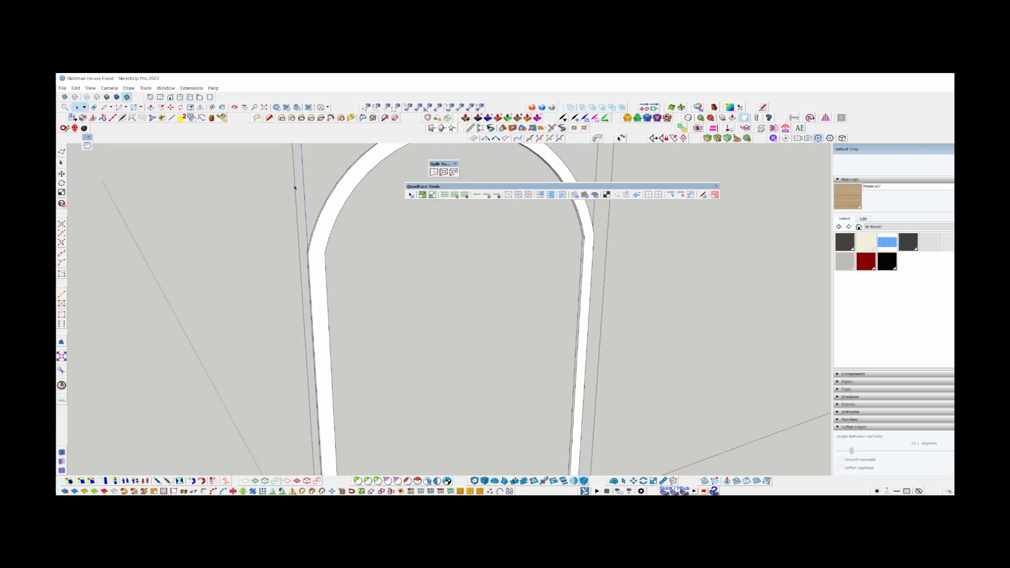
Examine the outer band's vertices with Vertex Tools around the arch and at the feet of both sides.
scroll(325, 451, "up", 1)
middle_click_drag(325, 451, 308, 433)
middle_click_drag(317, 205, 313, 275, "shift")
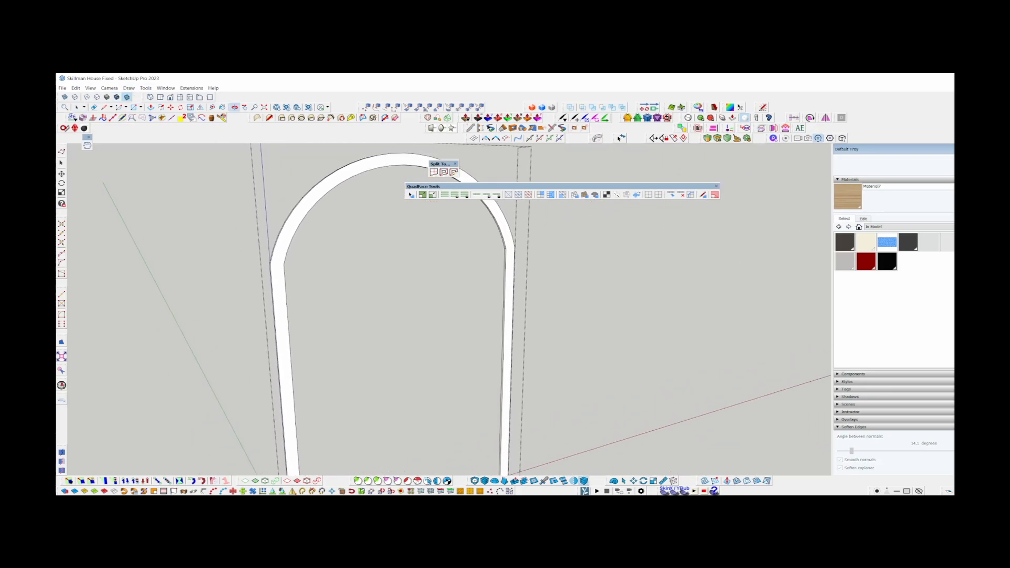
key("v")
scroll(314, 203, "up", 1)
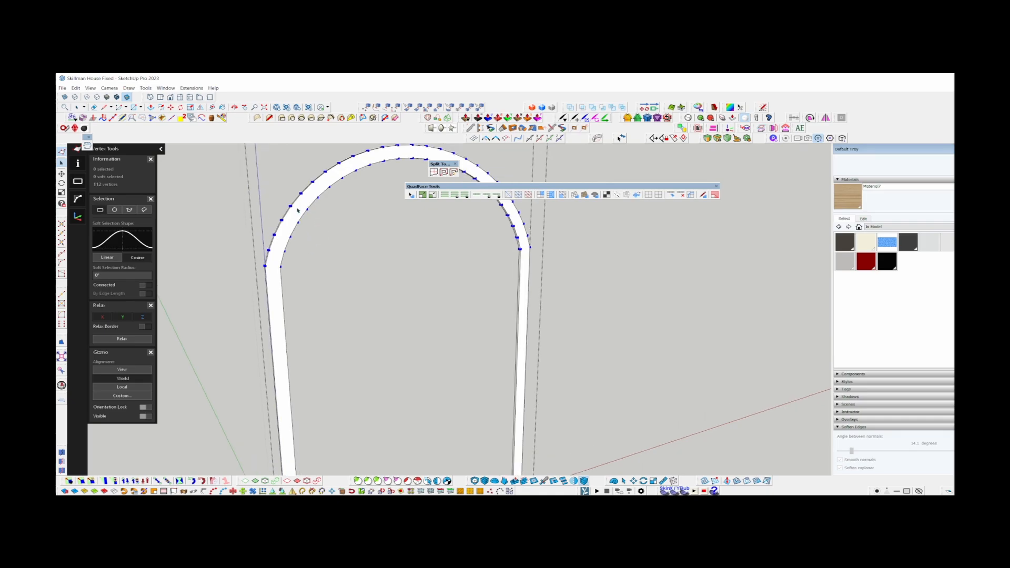
scroll(297, 210, "down", 3)
key("space")
scroll(295, 428, "up", 4)
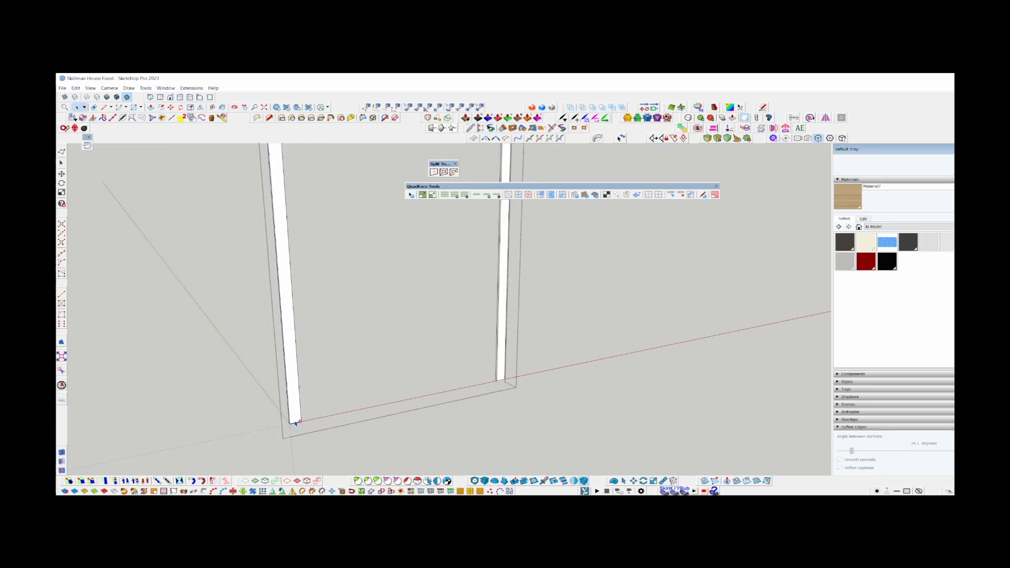
scroll(303, 432, "down", 3)
scroll(203, 241, "up", 4)
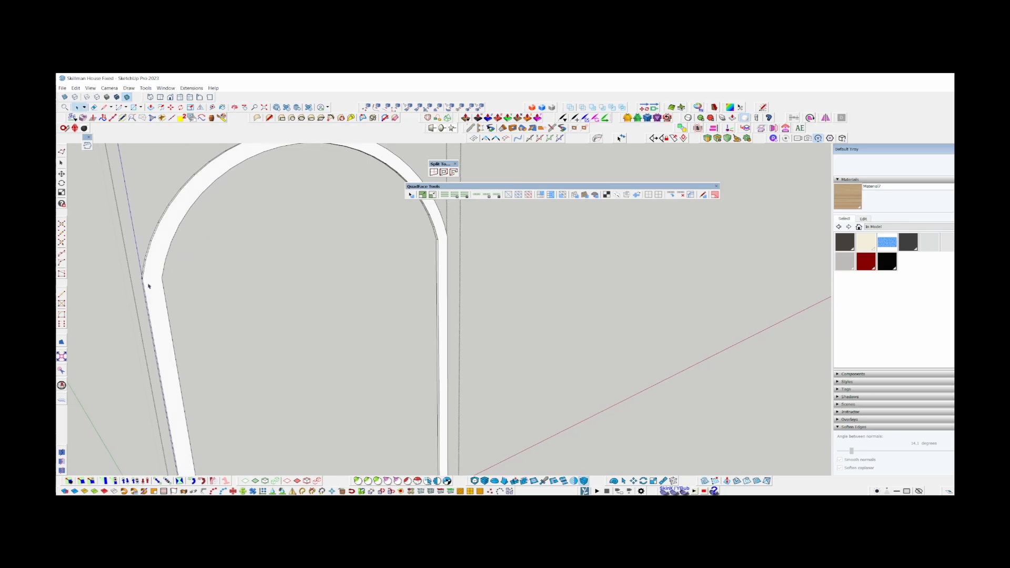
key("v")
key("space")
key("v")
key("space")
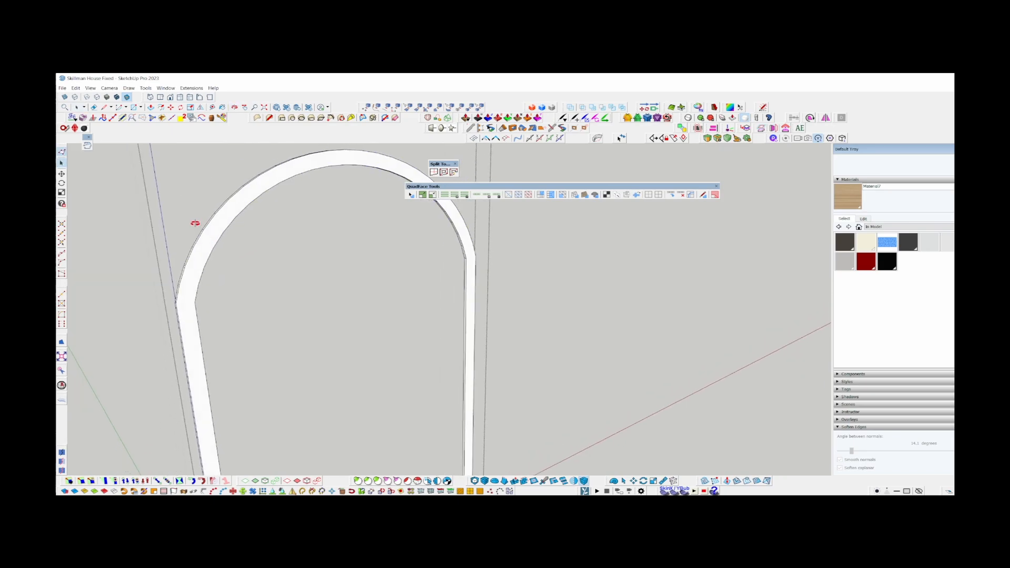
middle_click_drag(194, 221, 126, 205)
key("v")
key("space")
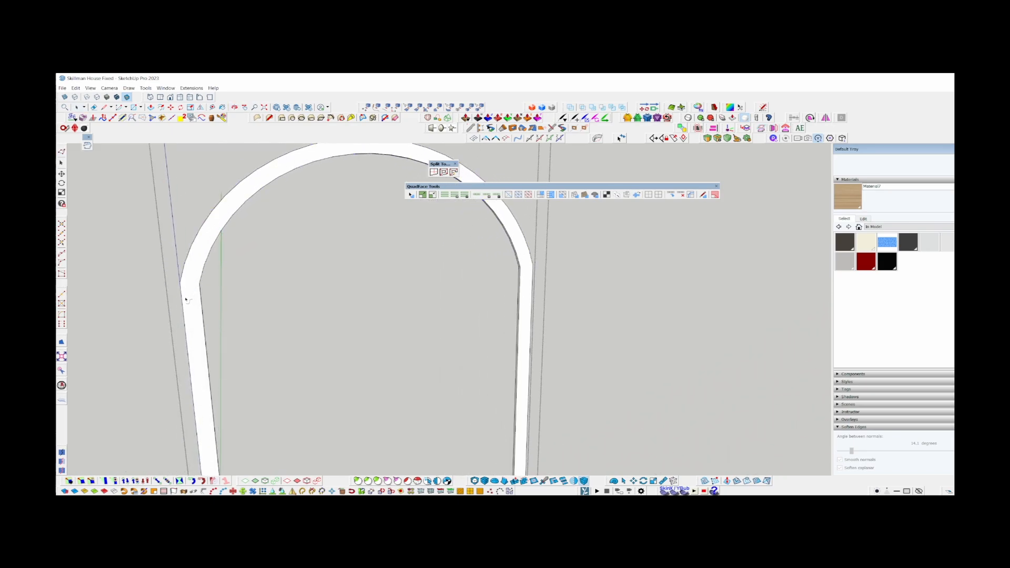
Select the outer edge path of the band's front face along both sides and the arch, and hide everything else.
middle_click_drag(184, 302, 252, 223)
left_click(356, 186)
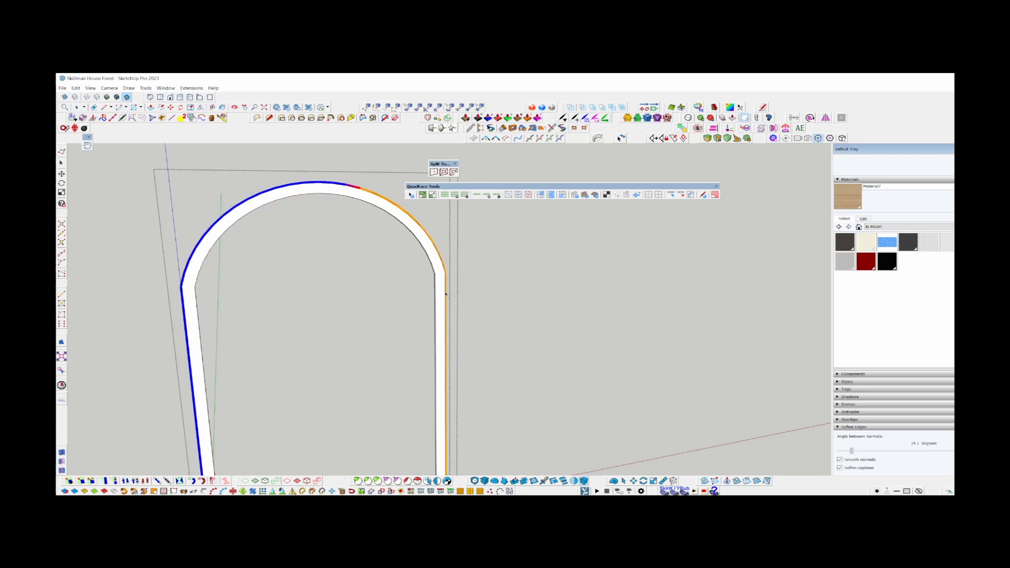
double_click(445, 293)
left_click(764, 108)
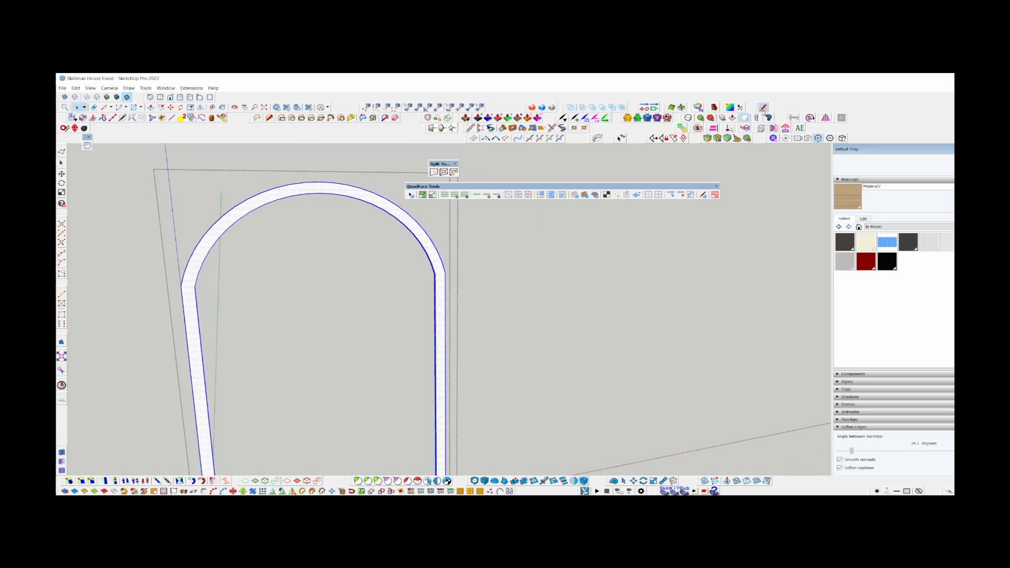
Offset the isolated outer path inward to the inner edge of the band's front face.
scroll(196, 250, "up", 3)
scroll(195, 252, "up", 2)
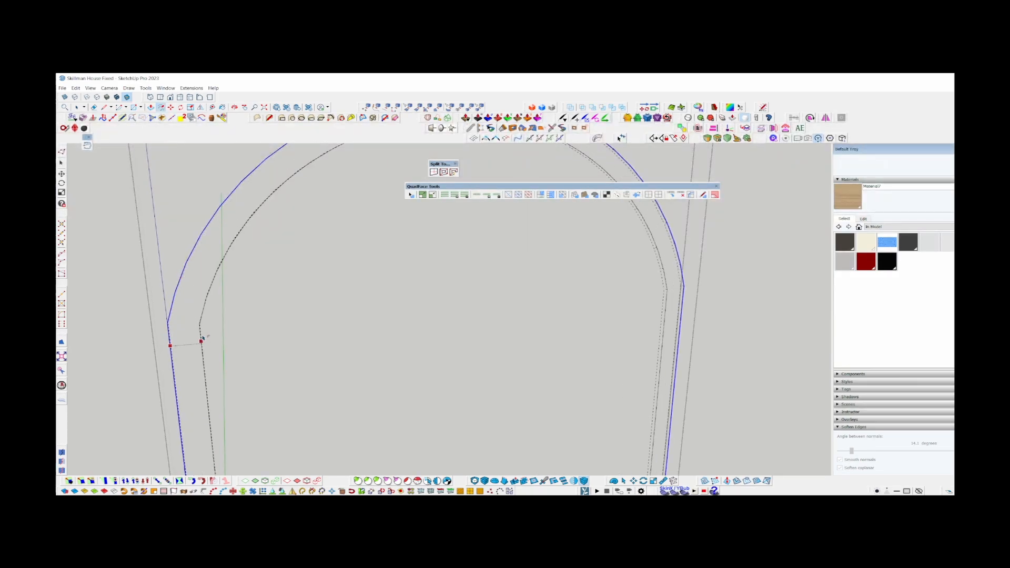
scroll(201, 339, "down", 5)
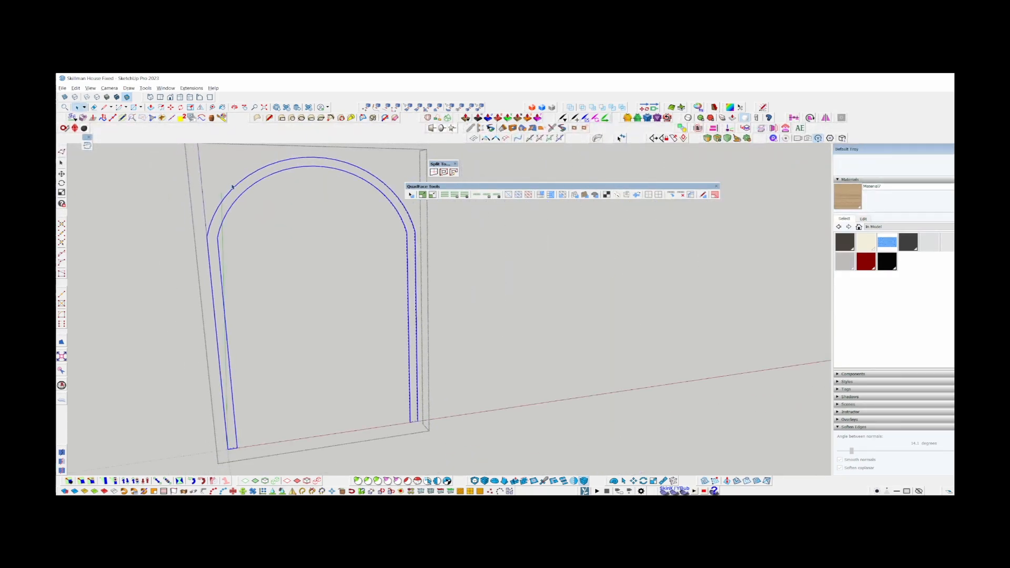
scroll(249, 341, "up", 1)
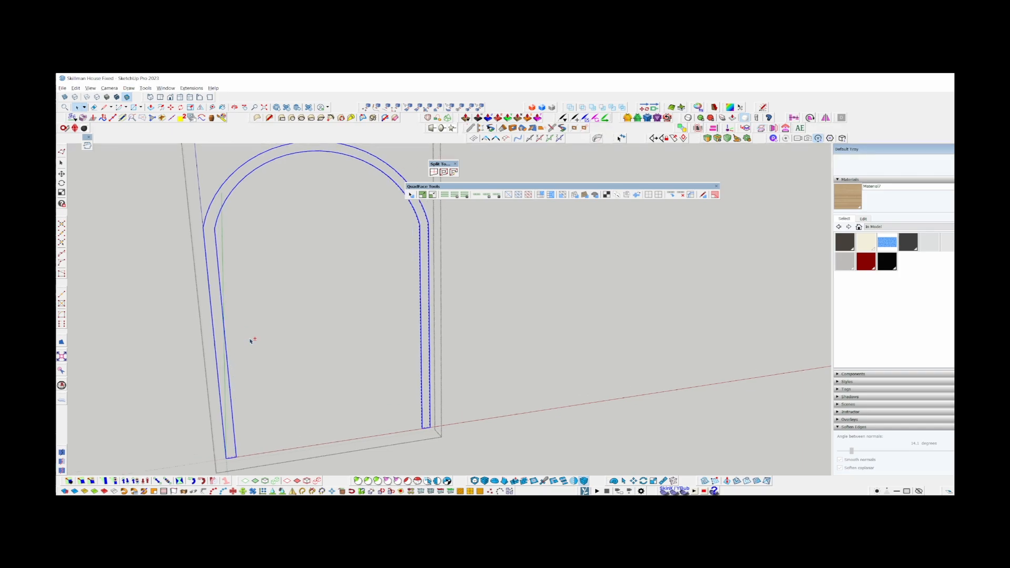
Connect the outer path and its inward offset with quad faces down both sides and around the arch.
scroll(214, 226, "up", 3)
left_click(210, 237)
scroll(210, 237, "down", 2)
middle_click_drag(210, 237, 219, 201)
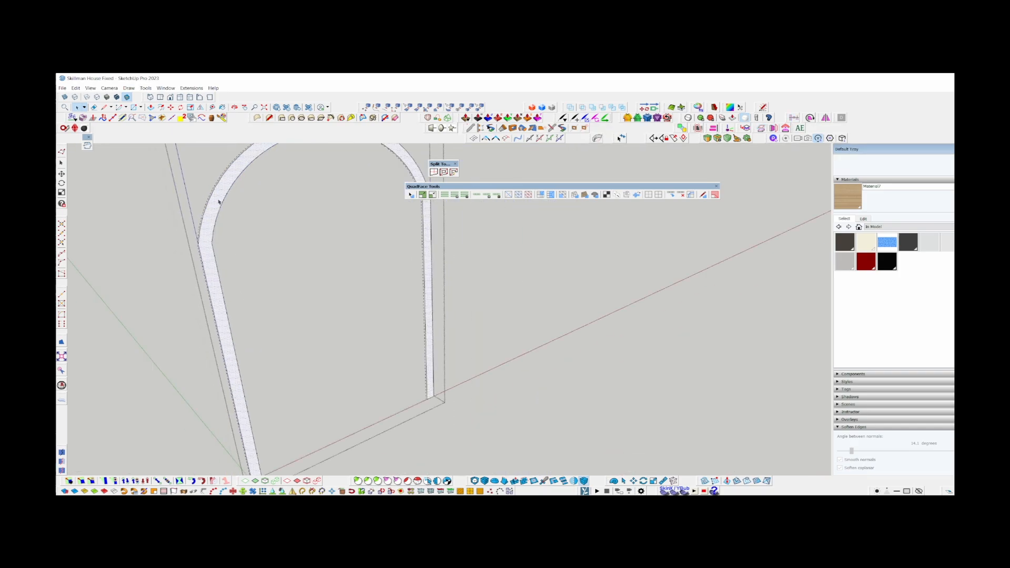
scroll(219, 200, "down", 1)
scroll(252, 435, "up", 1)
left_click(253, 435)
scroll(253, 435, "up", 1)
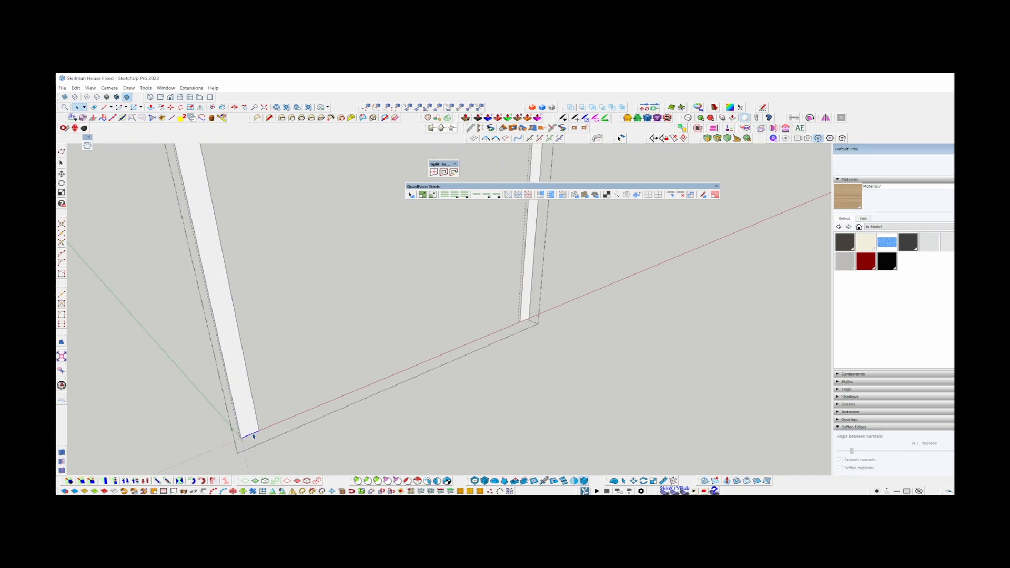
scroll(258, 425, "down", 3)
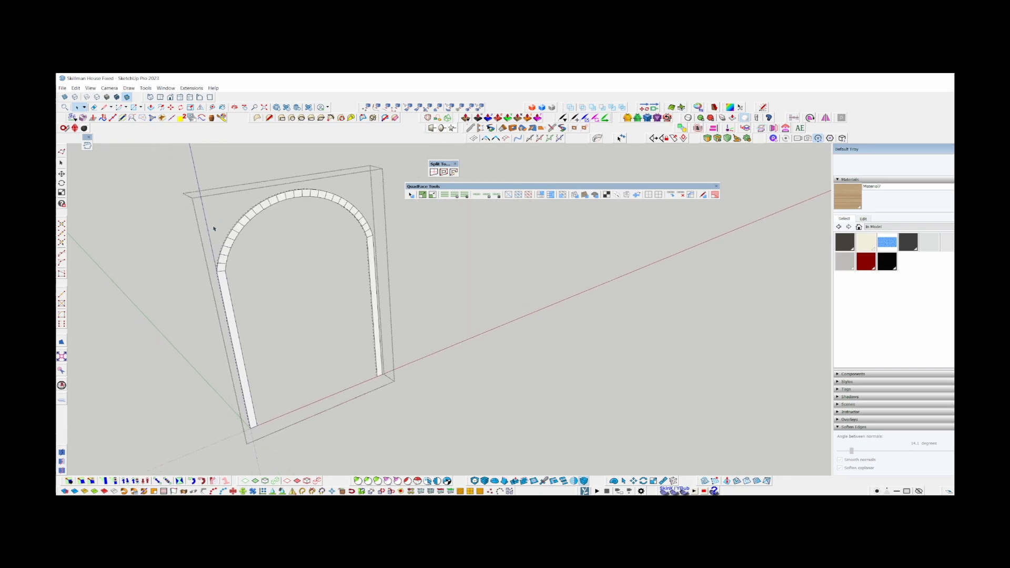
Select the whole new quad strip and soften its coplanar edges.
scroll(238, 275, "up", 3)
triple_click(216, 297)
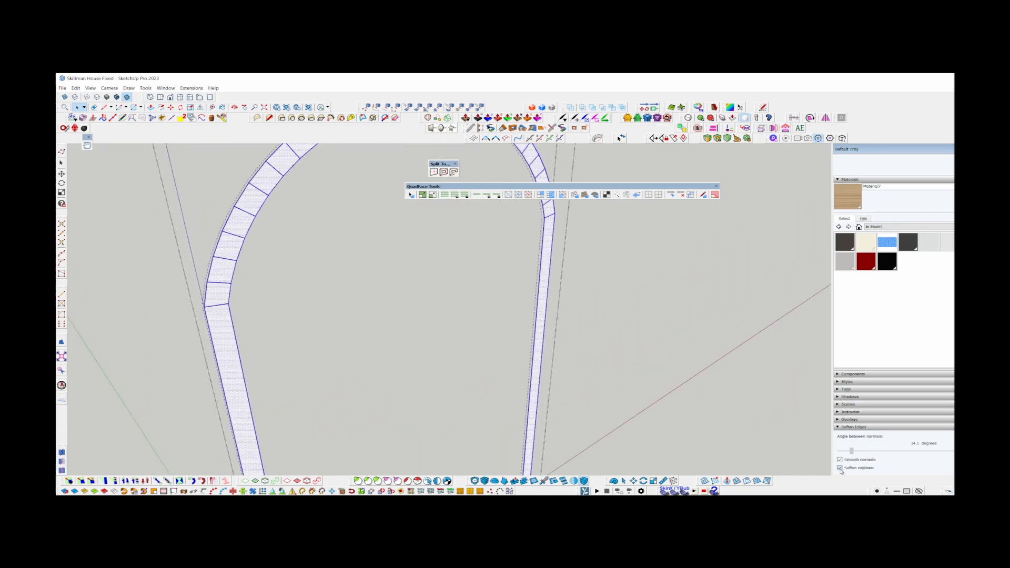
left_click(840, 467)
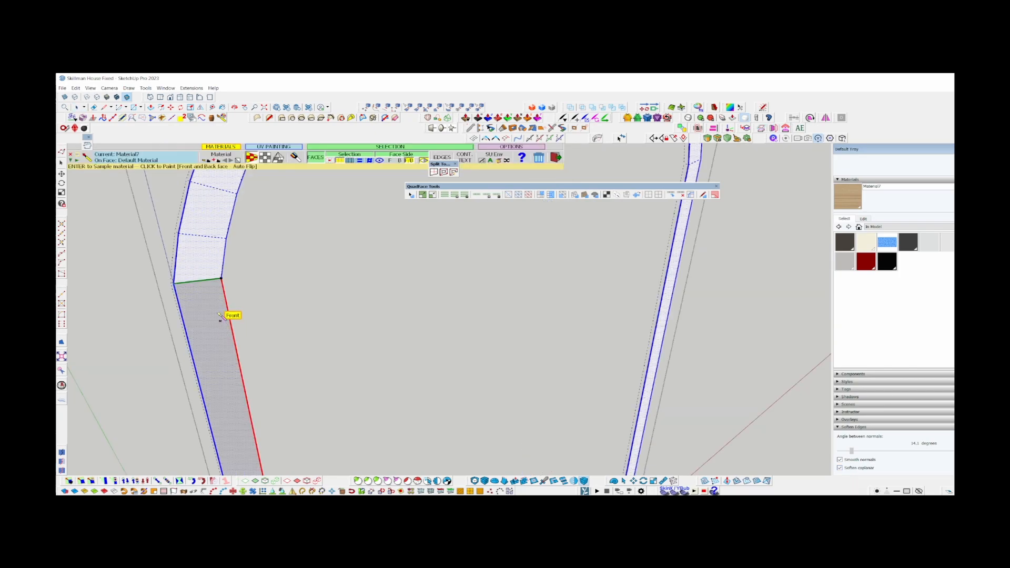
left_click(218, 312)
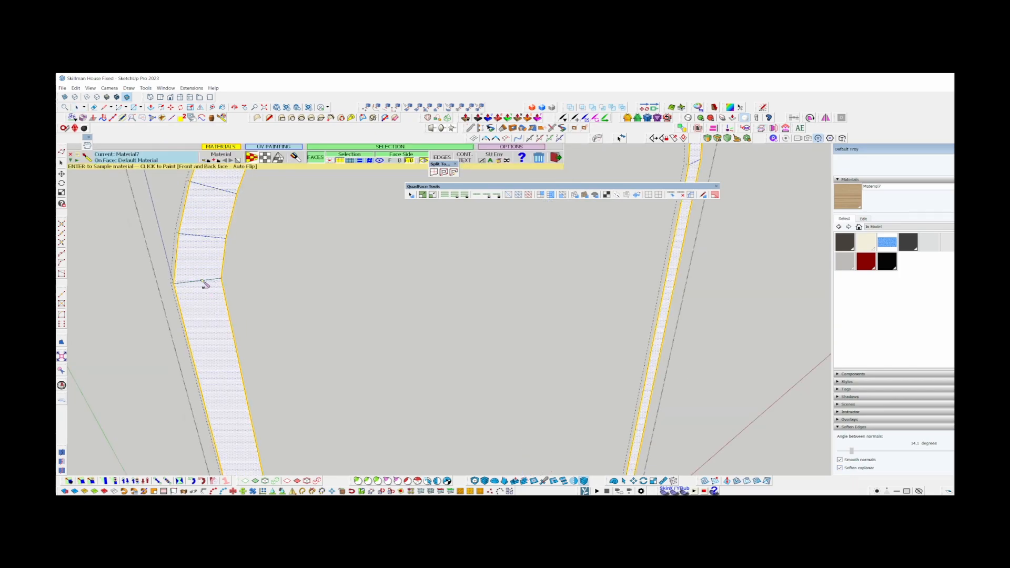
Return to the textured display and inspect the wood grain on the band's front and rim faces where the straight side meets the arch.
key("space")
left_click(116, 97)
mouse_move(196, 245)
middle_mouse_down()
mouse_move(269, 264)
mouse_move(226, 390)
middle_mouse_up()
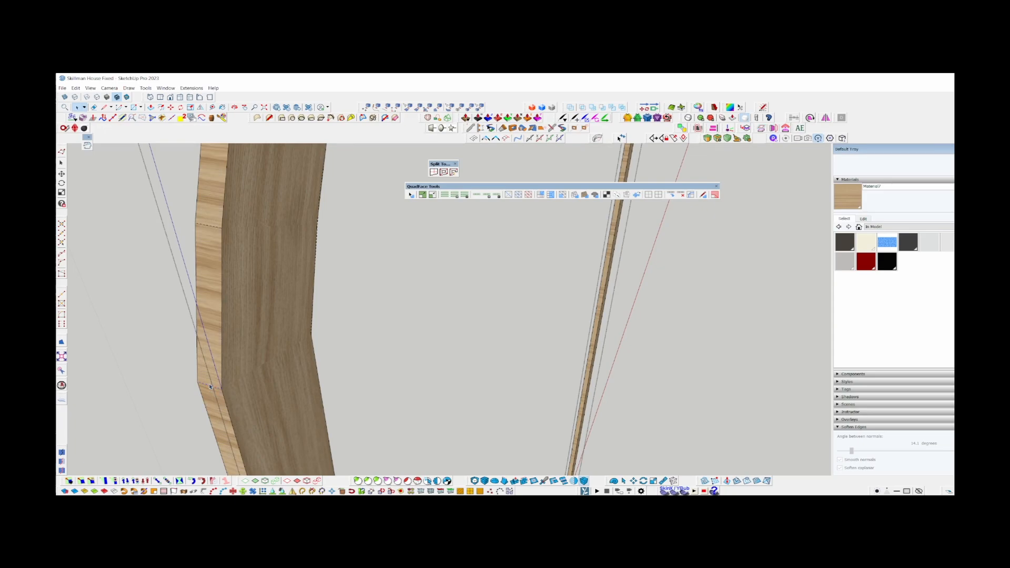
scroll(210, 388, "up", 3)
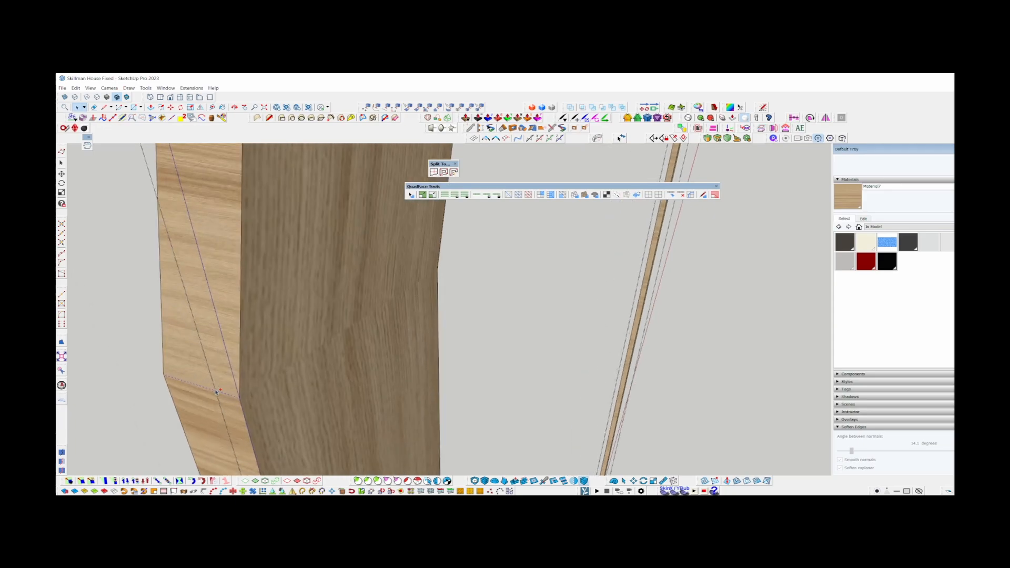
middle_click_drag(208, 390, 356, 332)
scroll(356, 331, "up", 2)
key("alt+h")
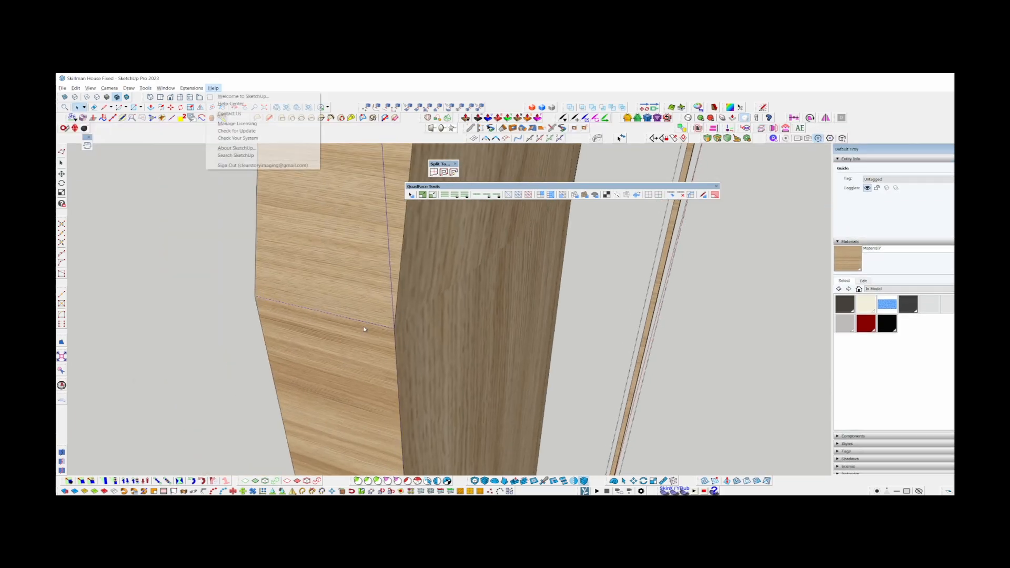
middle_click_drag(314, 241, 322, 231)
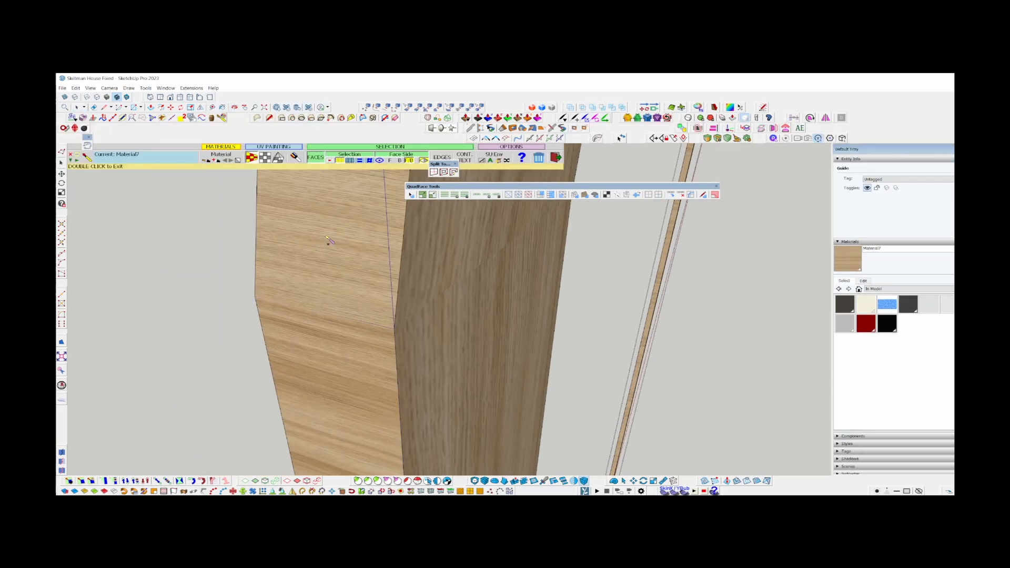
key("space")
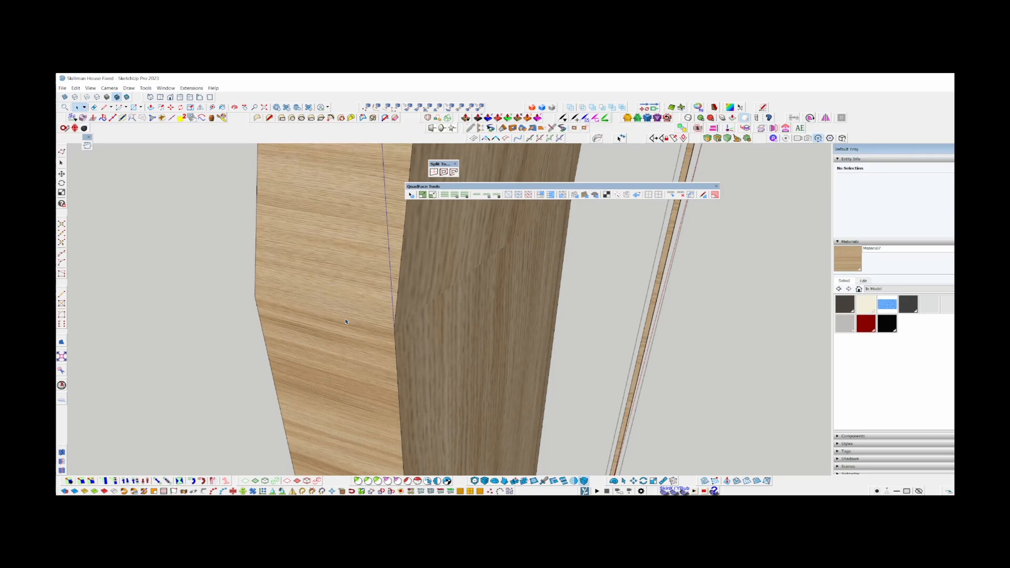
Select all of the band's geometry and repaint it with Material7 so the grain runs along the sides and arch.
left_click(337, 325)
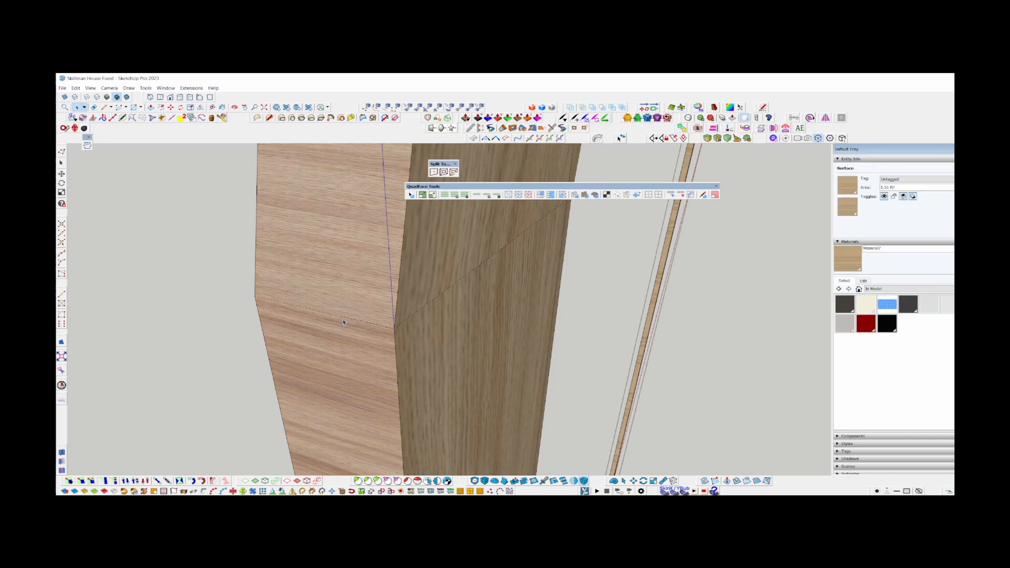
key("ctrl+a")
scroll(348, 320, "down", 2)
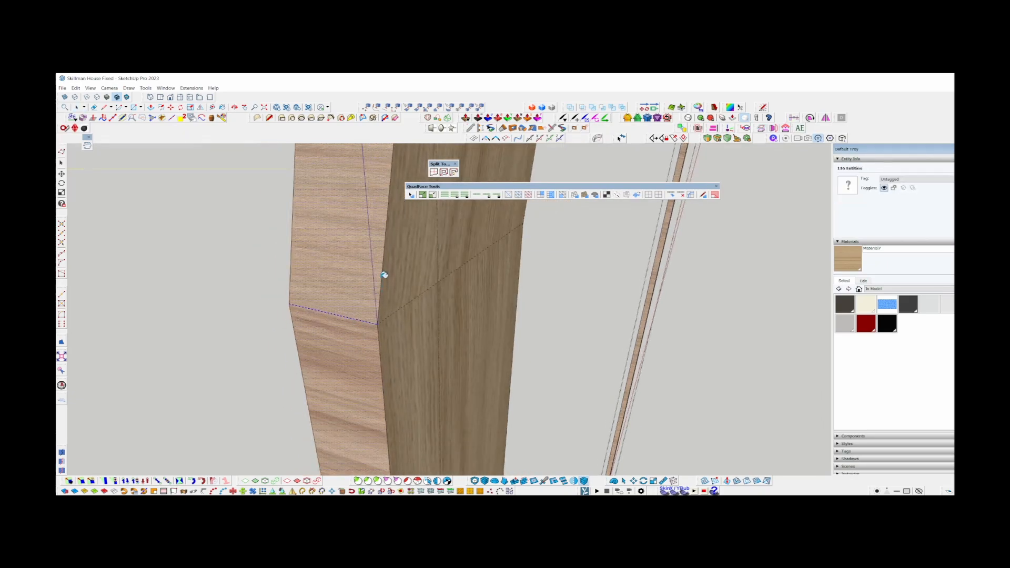
key("b")
key("space")
scroll(350, 306, "down", 3)
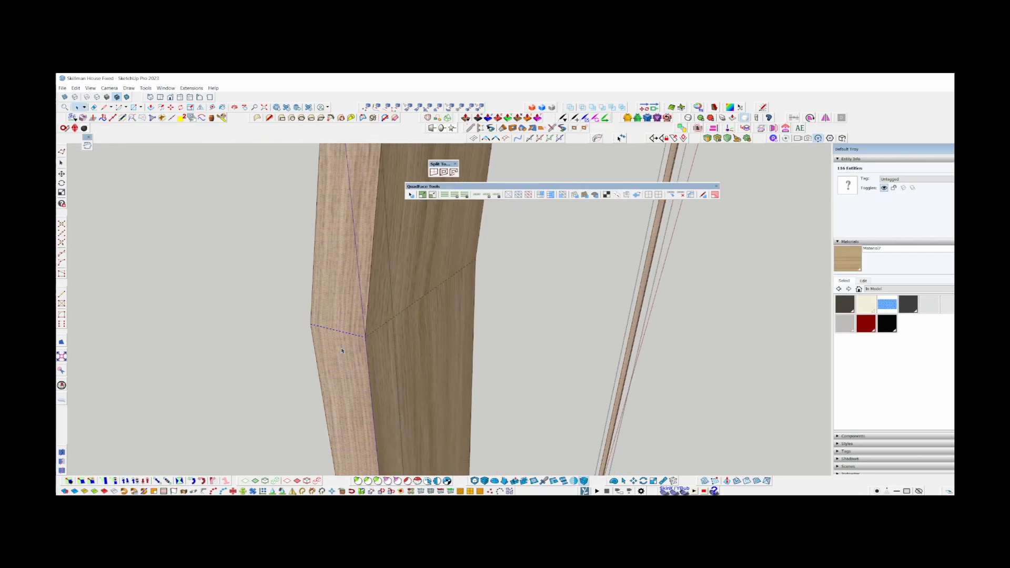
scroll(350, 306, "down", 3)
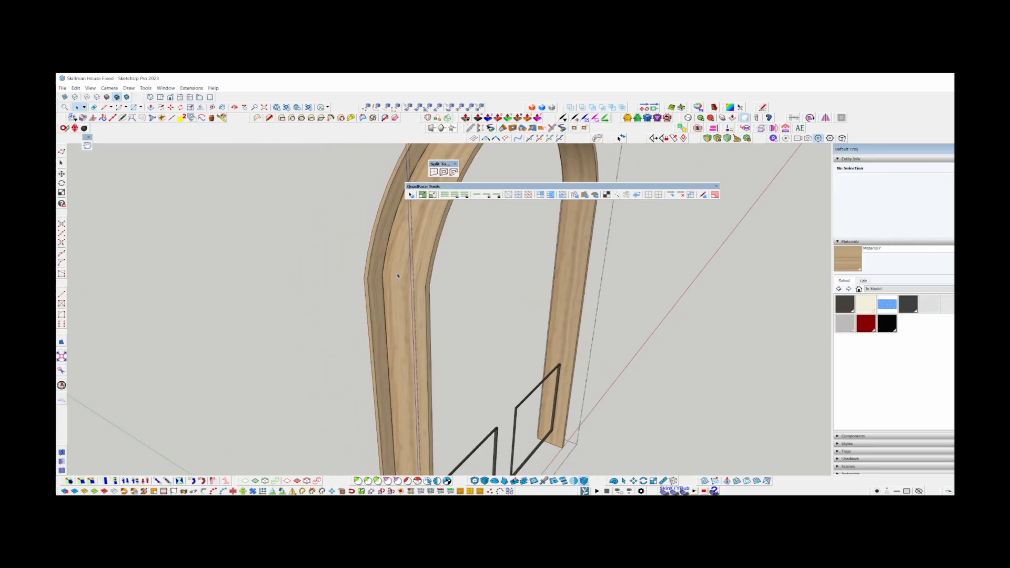
middle_click_drag(397, 275, 288, 239)
scroll(358, 238, "down", 4)
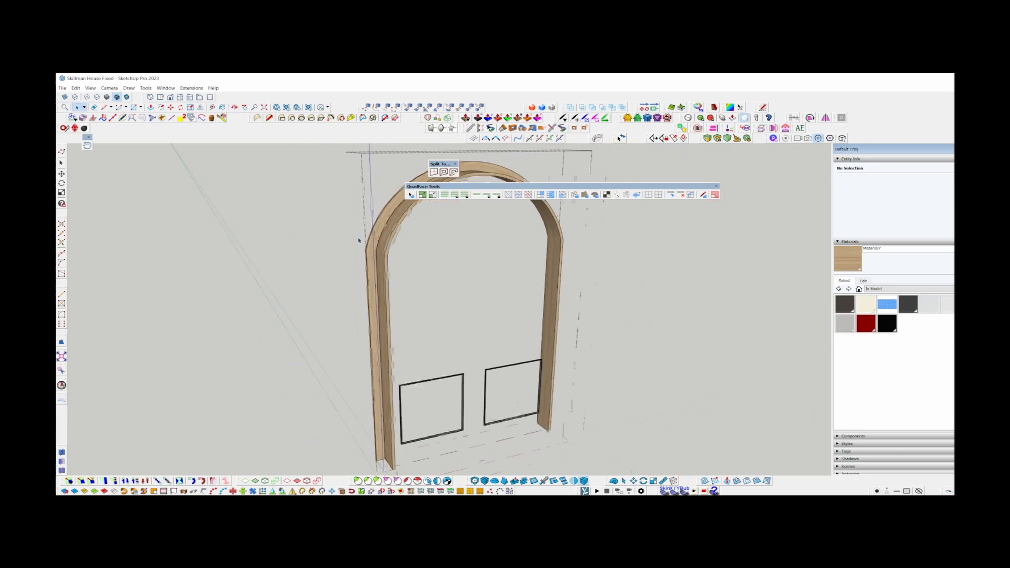
Open the lower panel and paint its front face with Material7 using Natural UV, with the grain running vertically.
middle_click_drag(358, 239, 394, 261)
key("ctrl+z")
scroll(473, 394, "up", 4)
double_click(516, 396)
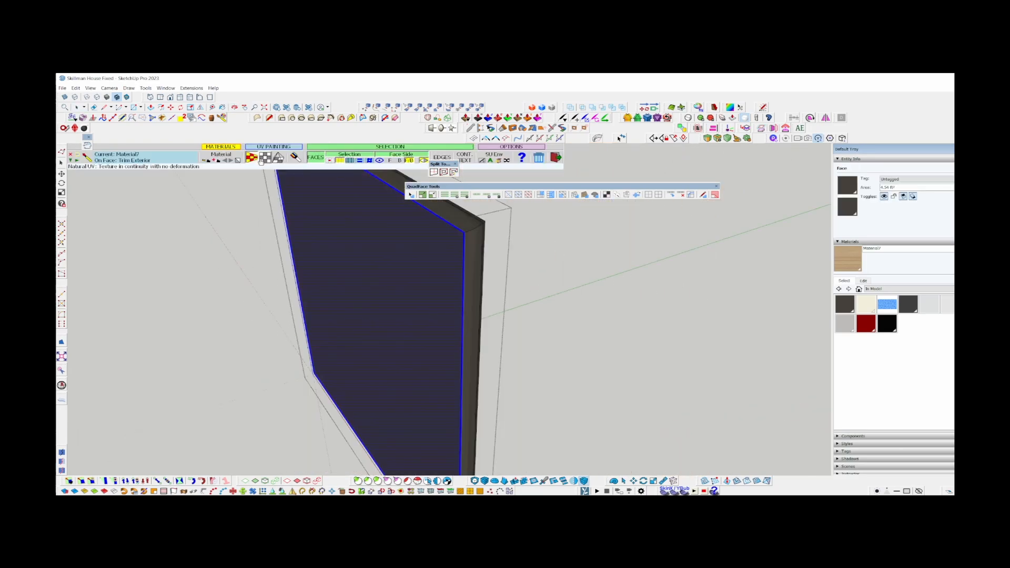
left_click(431, 284)
middle_click_drag(421, 266, 481, 289)
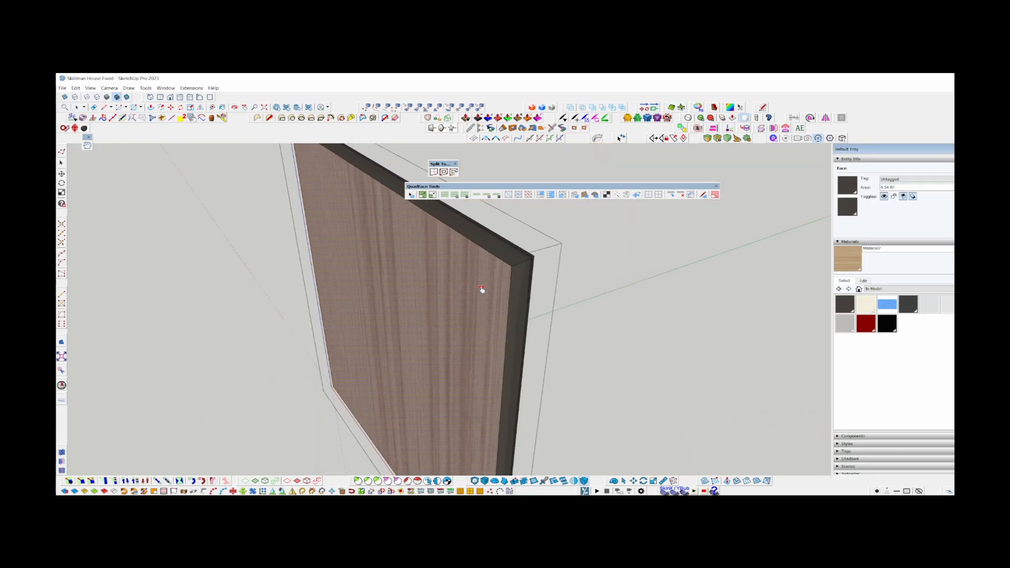
scroll(519, 267, "up", 2)
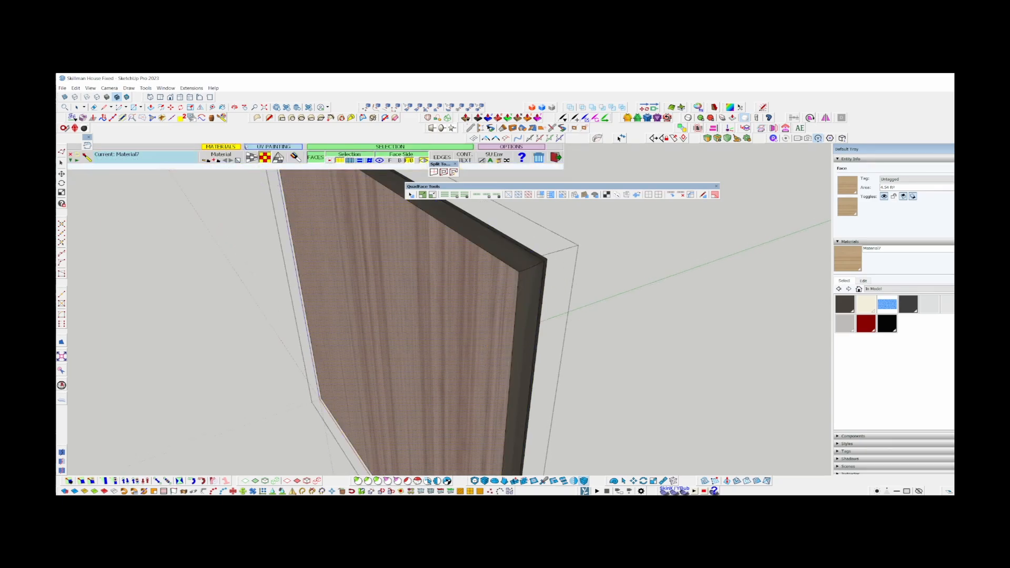
Paint the panel's top bevel and one adjoining side bevel with Material7, using Natural UV so the grain follows each bevel.
scroll(533, 260, "up", 6)
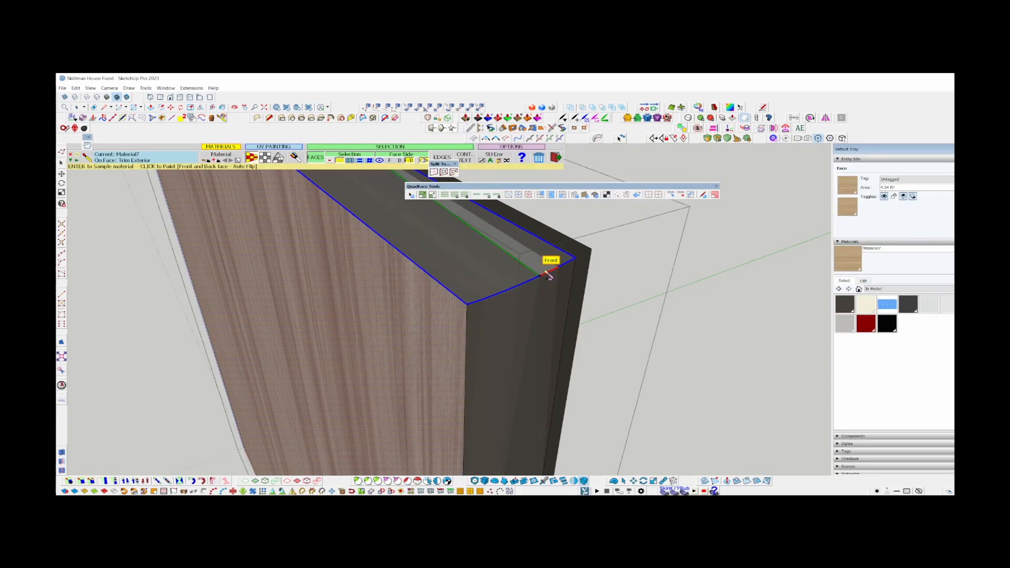
left_click(548, 267)
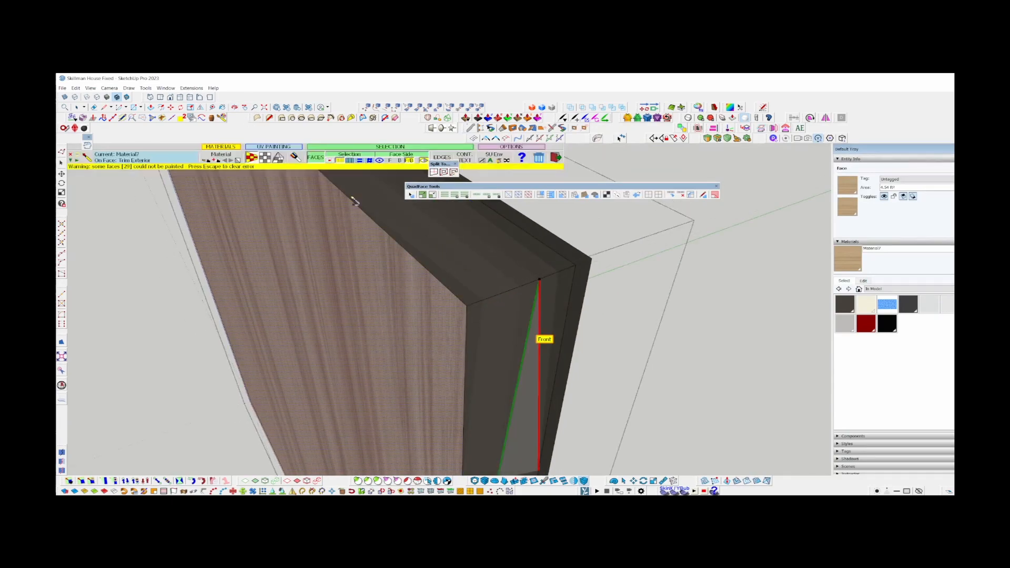
left_click(399, 223)
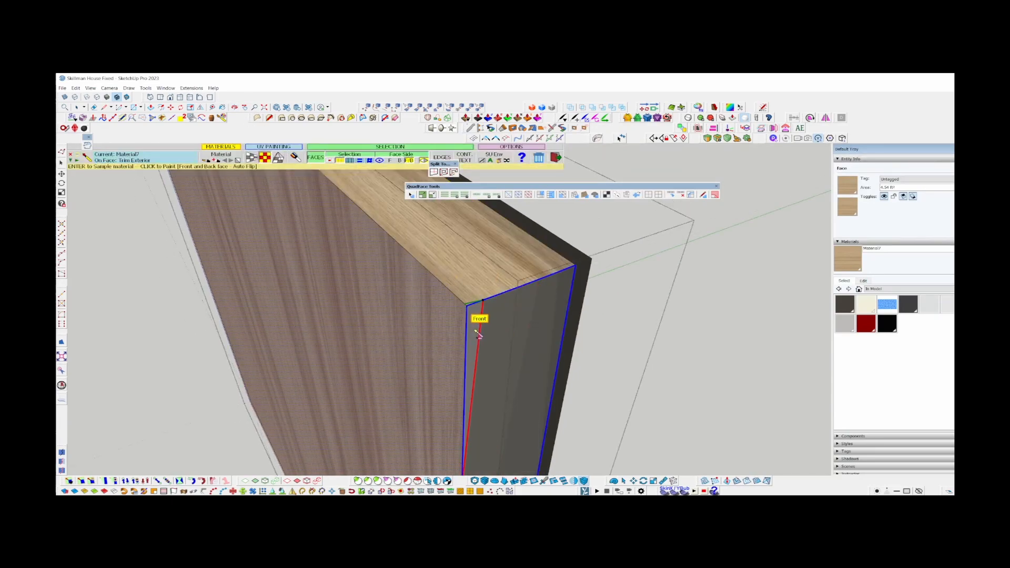
left_click(470, 330)
scroll(469, 329, "down", 3)
key("space")
Paint the panel's remaining side and bottom bevels with Material7, keeping the grain along each bevel's length.
middle_click_drag(320, 322, 442, 326)
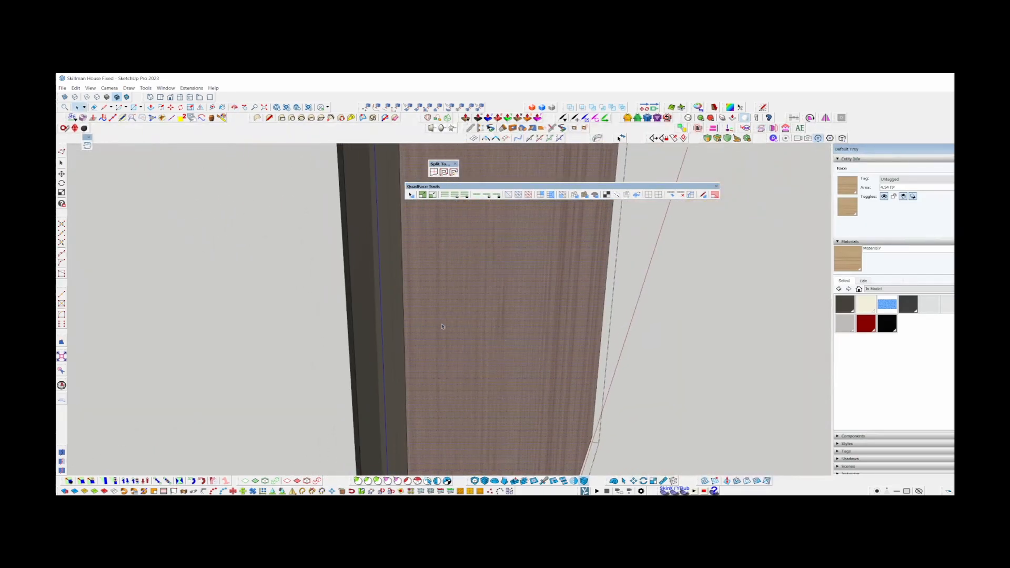
key("b")
left_click(402, 356)
key("space")
mouse_move(403, 356)
middle_mouse_down()
mouse_move(477, 305)
mouse_move(465, 273)
mouse_move(342, 336)
mouse_move(270, 354)
mouse_move(432, 422)
middle_mouse_up()
key("b")
left_click(465, 274)
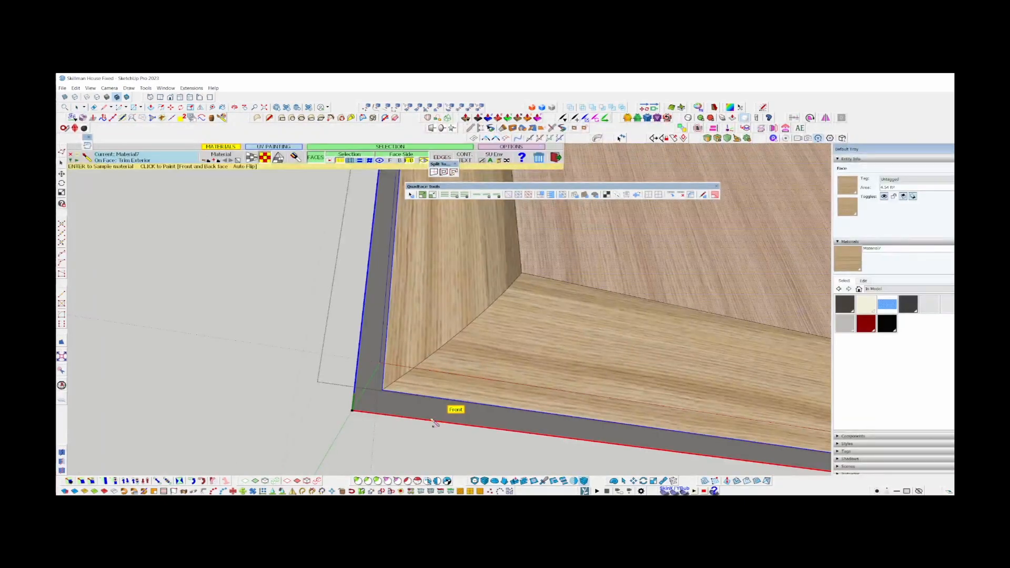
key("space")
Isolate the thin flat border face around the panel's bevels by hiding the rest of the panel.
scroll(388, 406, "up", 2)
double_click(388, 405)
key("ctrl+shift+i")
key("Delete")
scroll(377, 390, "down", 5)
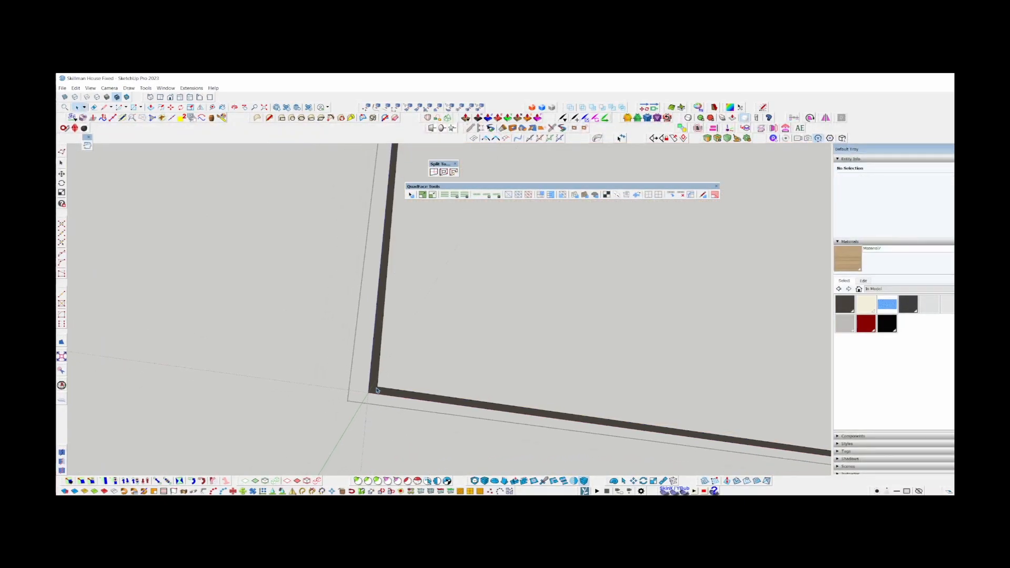
Display the border in monochrome and split its face into four strips with mitre edges at the corners.
scroll(377, 390, "down", 3)
triple_click(376, 390)
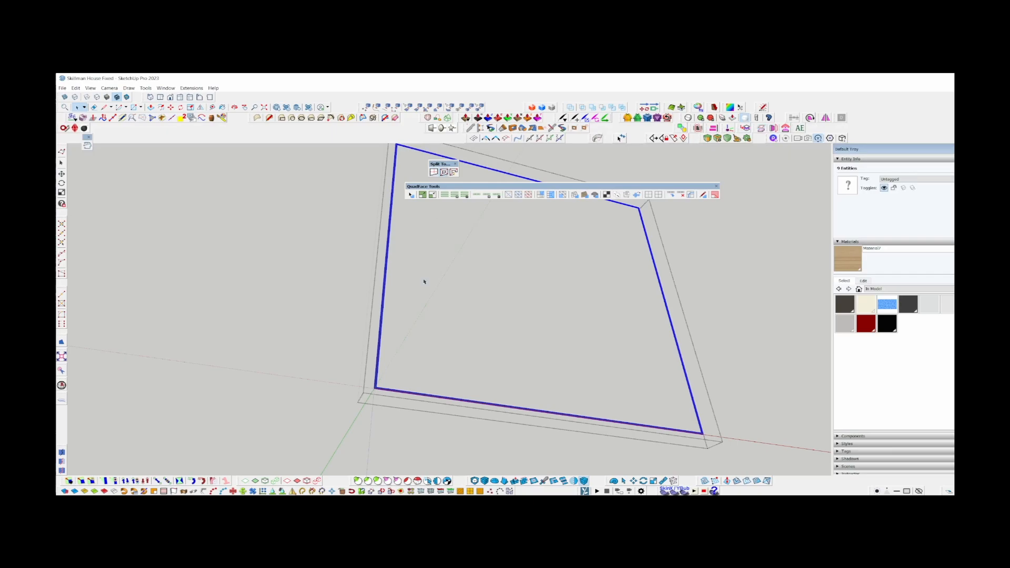
left_click(126, 97)
scroll(377, 400, "up", 4)
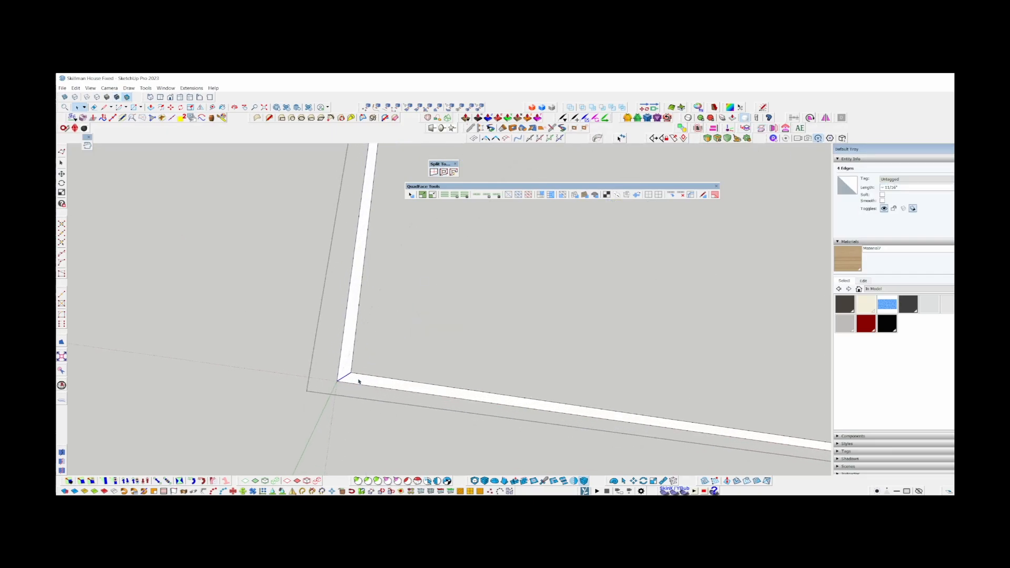
scroll(368, 382, "down", 3)
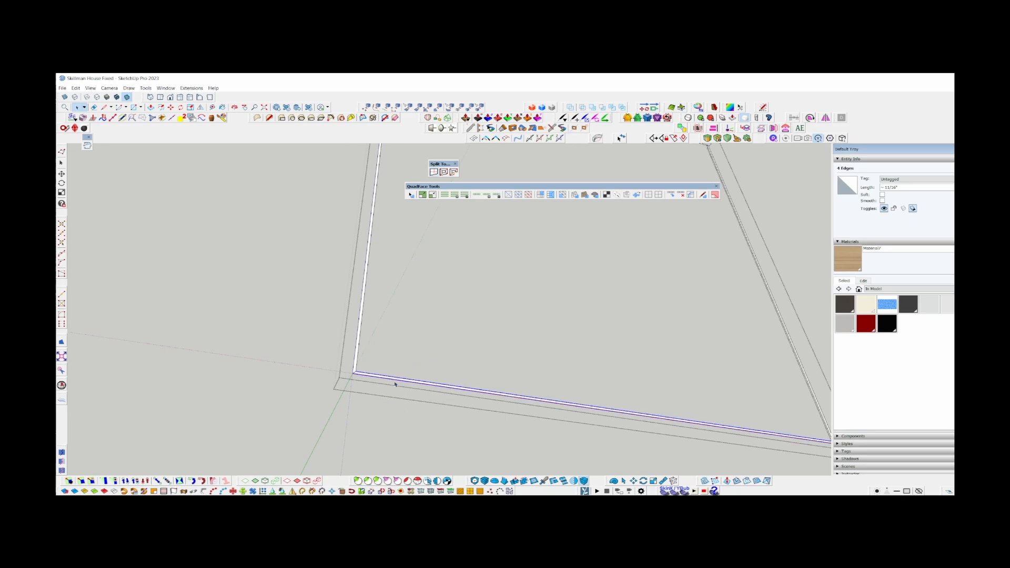
Paint the border's bottom strip and the adjoining vertical strip with Material7, grain along each strip, and show textures again.
scroll(395, 384, "up", 5)
double_click(425, 344)
key("b")
left_click(440, 349)
scroll(452, 427, "down", 3)
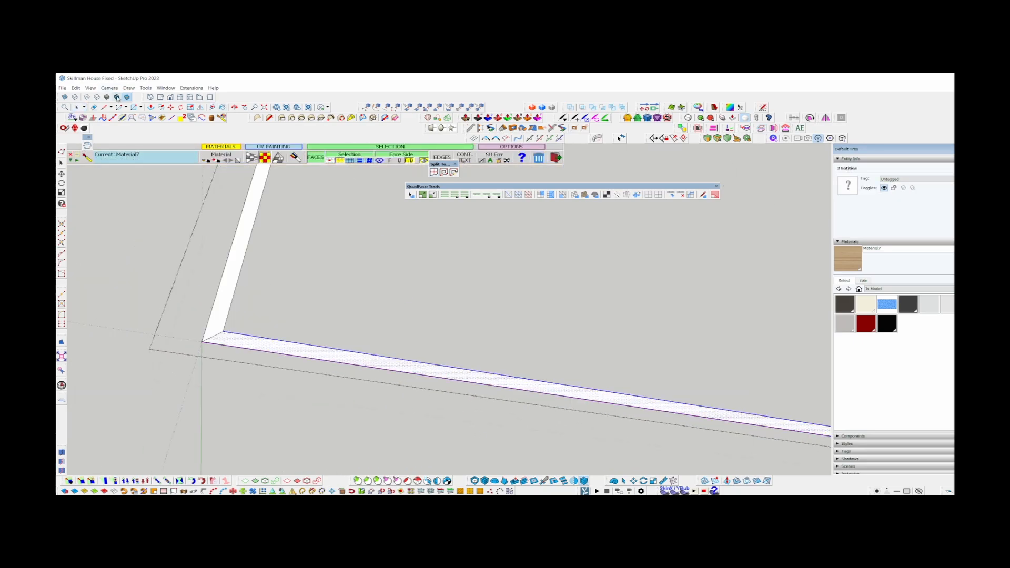
scroll(439, 442, "down", 3)
left_click(316, 302)
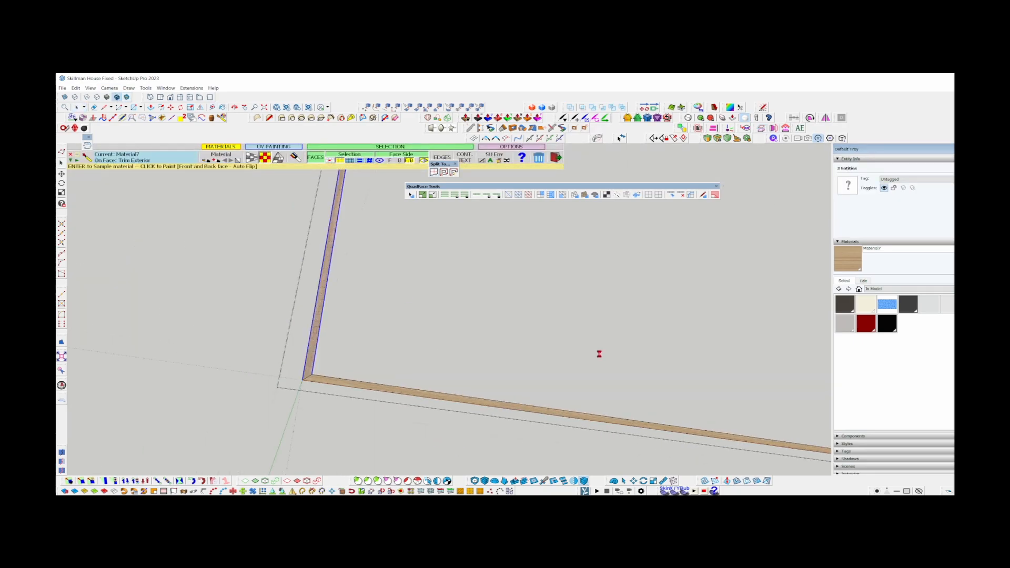
key("space")
Paint the border's other vertical strip and its top strip with Material7, with the grain along their lengths.
middle_click_drag(694, 424, 370, 403, "shift")
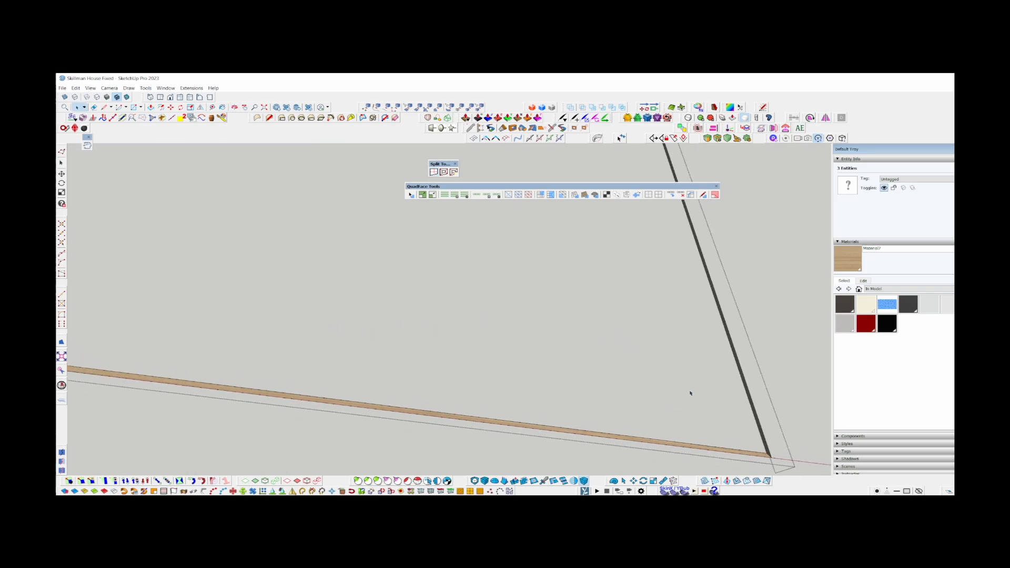
double_click(736, 346)
scroll(741, 346, "up", 2)
key("b")
left_click(741, 344)
key("space")
scroll(736, 194, "down", 2)
mouse_move(744, 300)
middle_mouse_down("shift")
mouse_move(736, 194)
mouse_move(697, 336)
middle_mouse_up("shift")
middle_click_drag(677, 243, 723, 431, "shift")
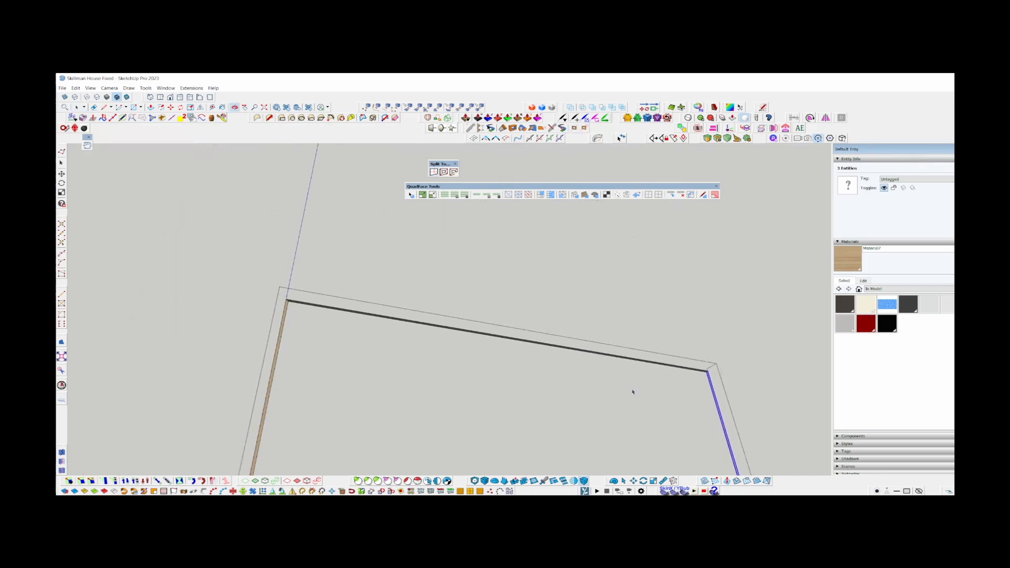
scroll(550, 339, "up", 6)
middle_click_drag(533, 366, 595, 380)
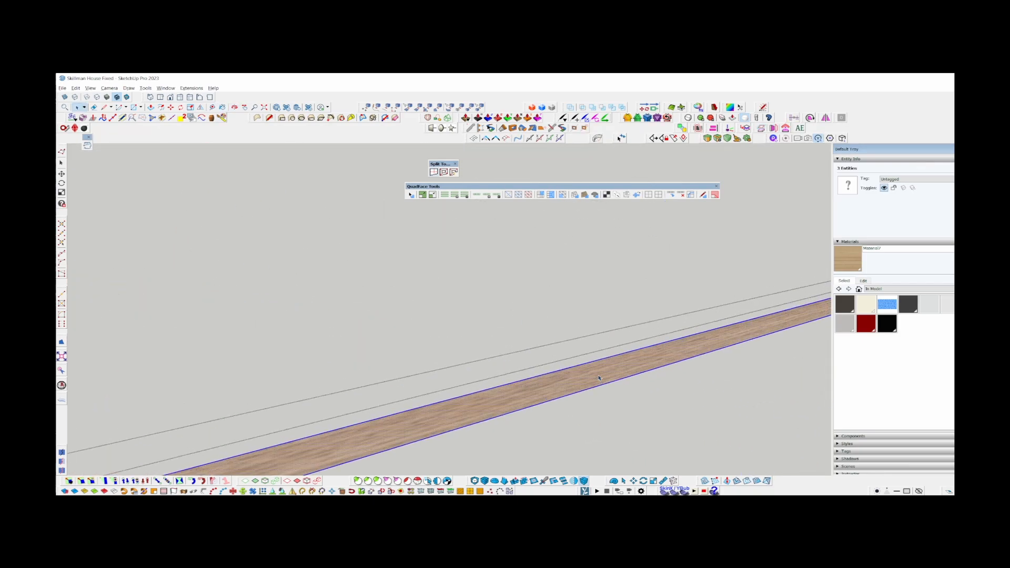
Extrude the four mitred border faces together with Joint Push Pull to give the panel border its thickness.
key("j")
left_click(621, 357)
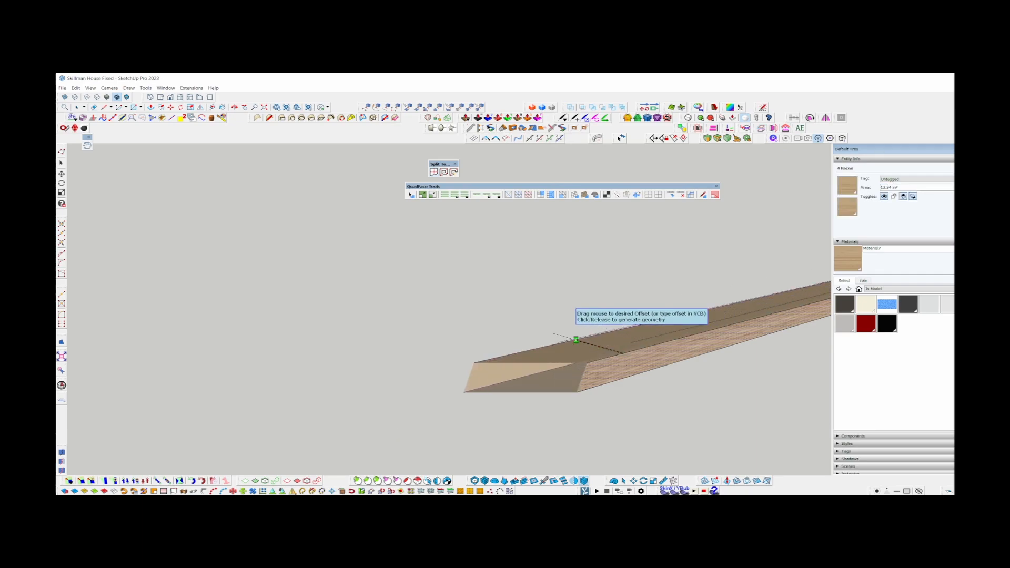
left_click(576, 339)
key("space")
Close the finished panel for editing and bring back the rest of the door around both lower openings.
middle_click_drag(713, 318, 436, 266)
scroll(483, 237, "down", 6)
left_click(484, 236)
left_click(484, 234)
scroll(436, 266, "down", 4)
middle_click_drag(497, 360, 589, 363)
scroll(613, 283, "up", 4)
Delete the old dark panel from the door's other lower opening.
left_click(613, 282)
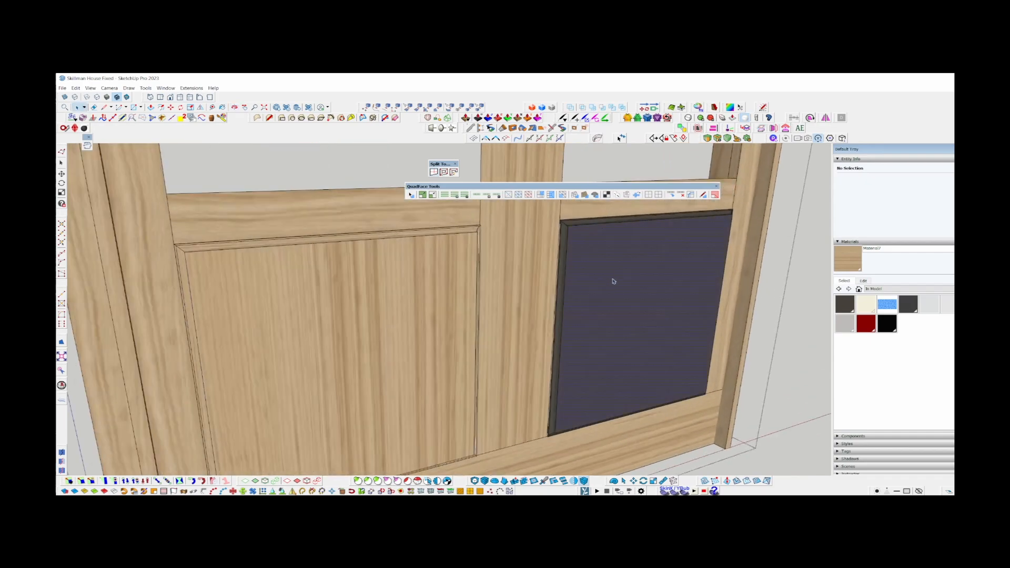
key("Delete")
scroll(722, 222, "up", 1)
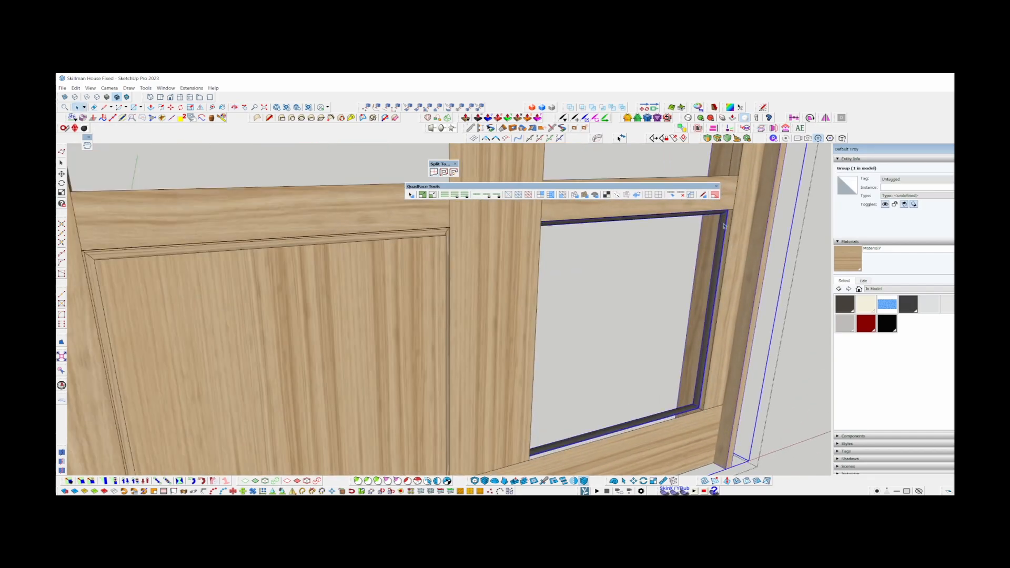
scroll(723, 226, "down", 3)
Copy the finished wood panel across to the other lower opening and fit it between the stiles and rails.
scroll(735, 264, "up", 5)
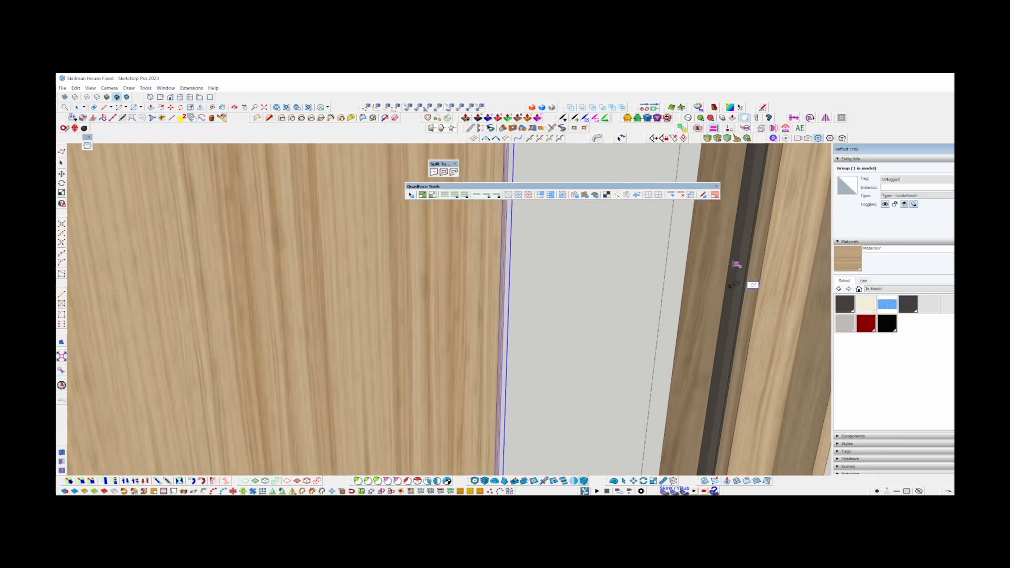
scroll(736, 265, "down", 3)
mouse_move(714, 279)
middle_mouse_down()
mouse_move(730, 282)
mouse_move(720, 447)
middle_mouse_up()
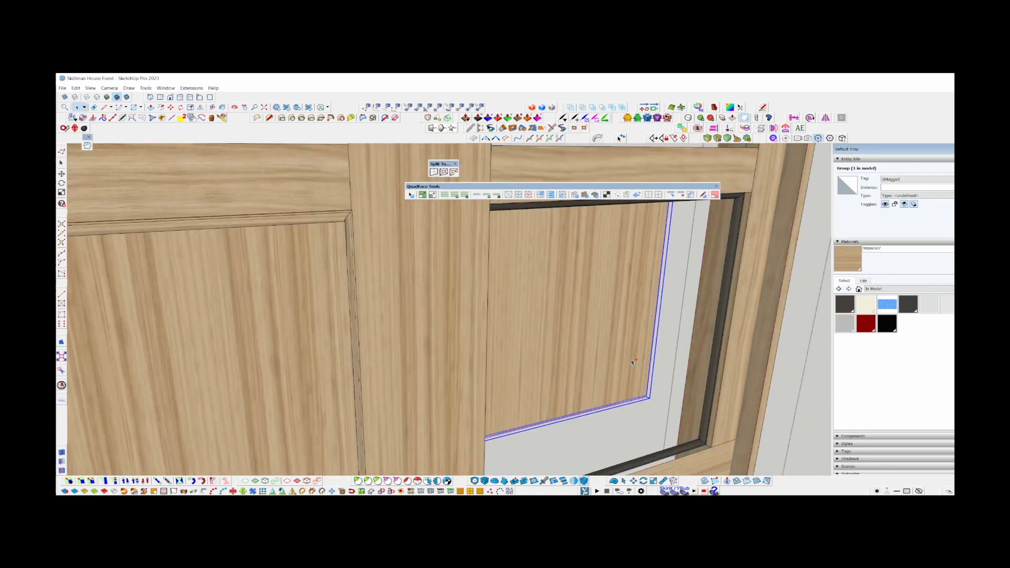
scroll(721, 447, "up", 5)
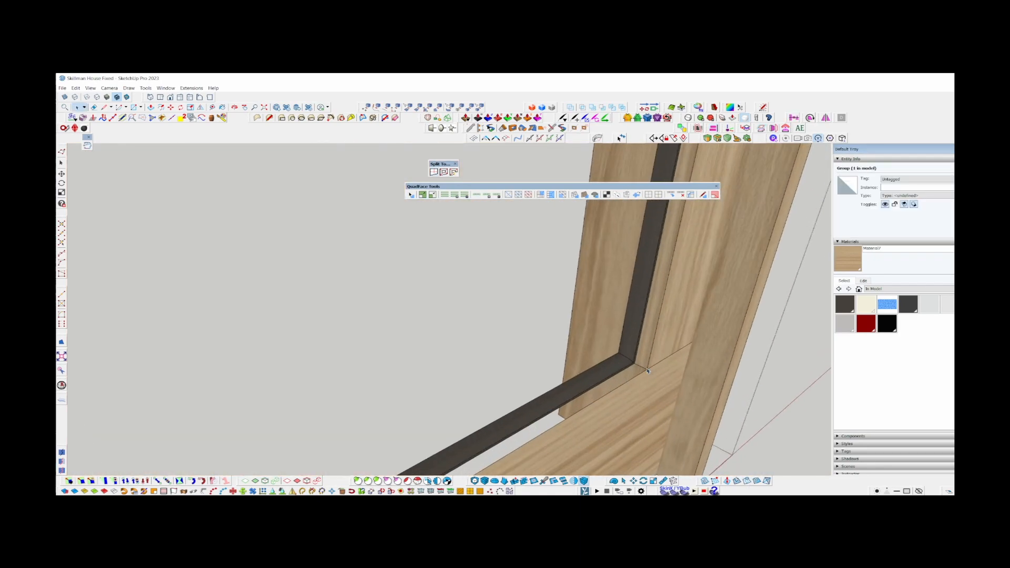
mouse_move(720, 447)
middle_mouse_down()
mouse_move(512, 284)
mouse_move(368, 289)
mouse_move(342, 278)
middle_mouse_up()
scroll(512, 284, "down", 6)
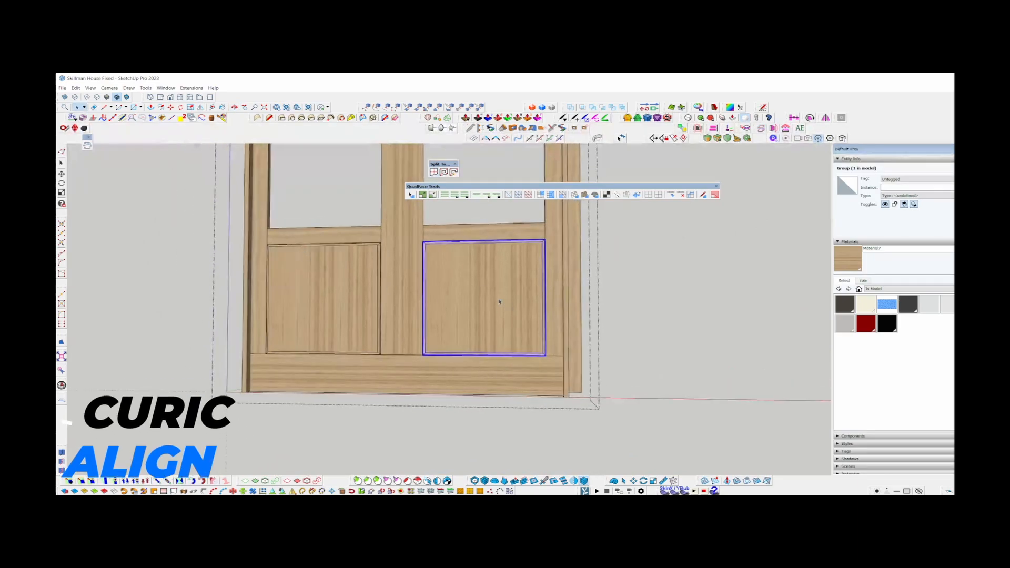
middle_click_drag(469, 285, 503, 377, "shift")
scroll(447, 311, "down", 2)
scroll(459, 350, "up", 6)
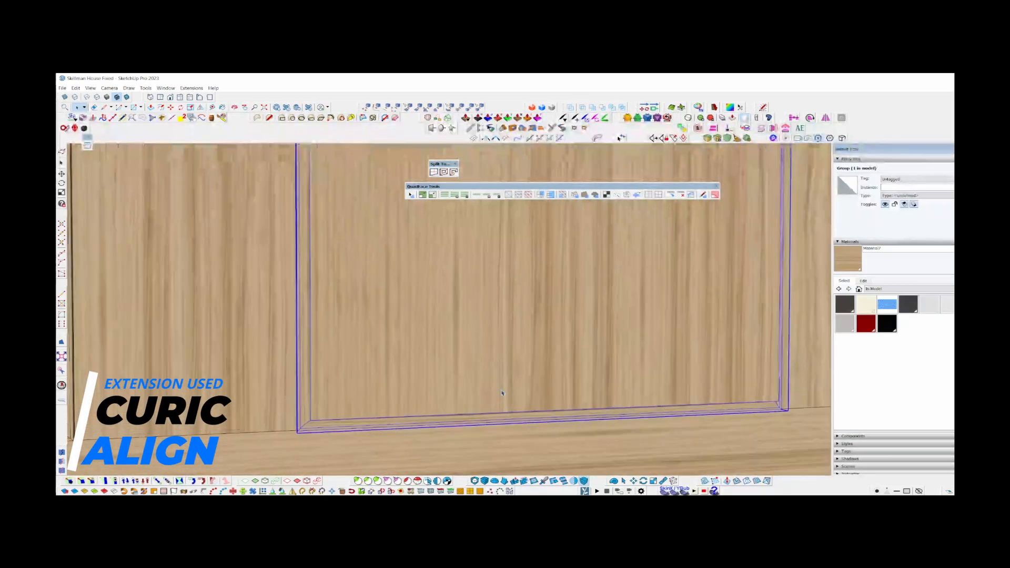
Rotate the wood texture on the two lower panels' centre faces so the grain runs horizontally.
scroll(511, 365, "up", 1)
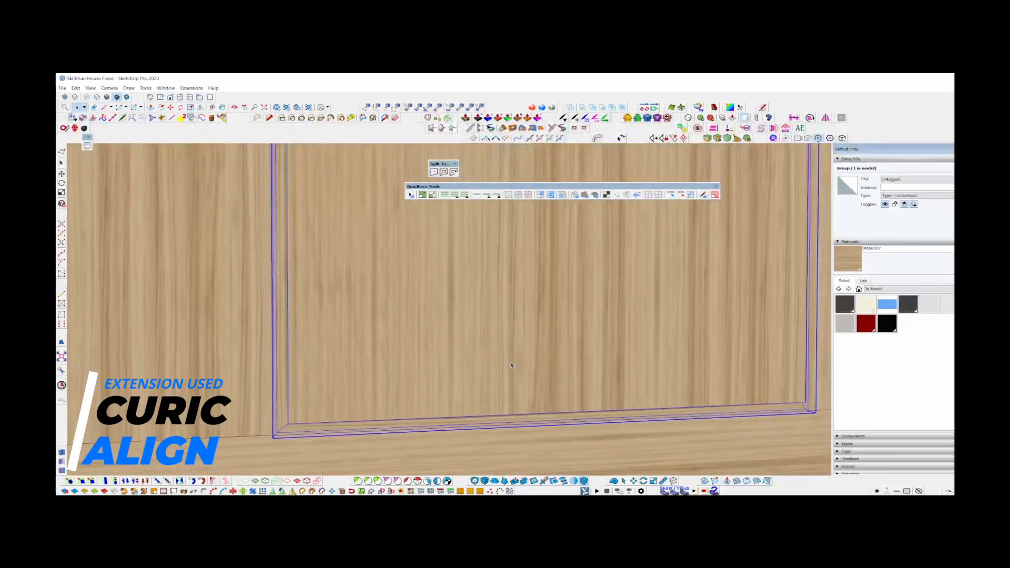
scroll(511, 365, "down", 3)
key("t")
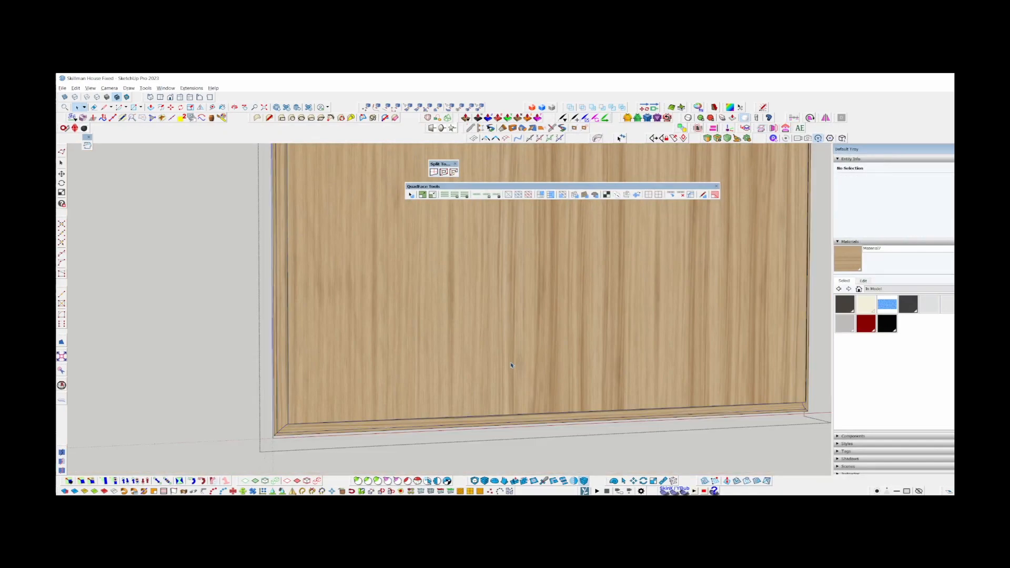
scroll(495, 375, "up", 4)
left_click(493, 376)
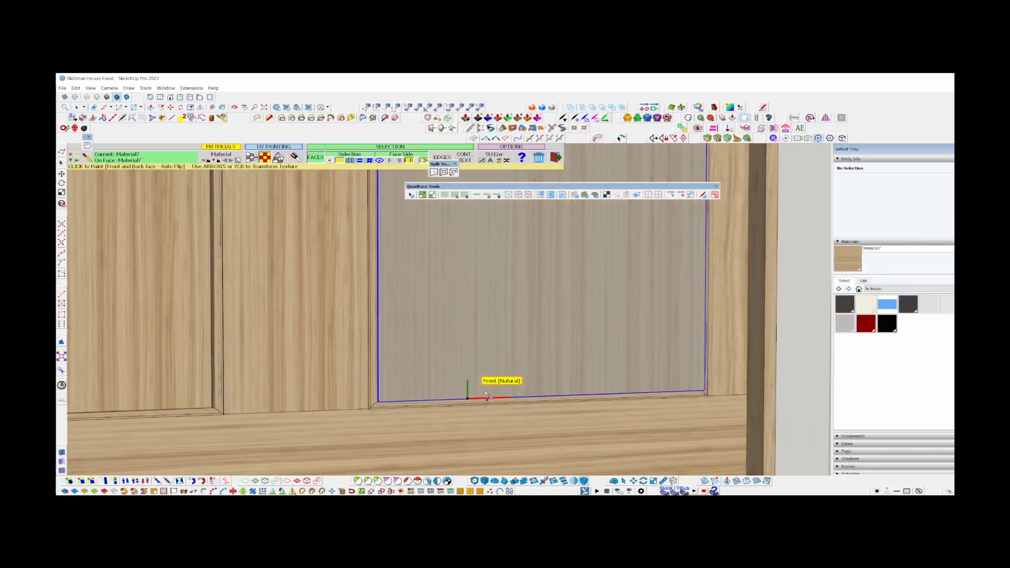
scroll(450, 350, "down", 2)
left_click(443, 352)
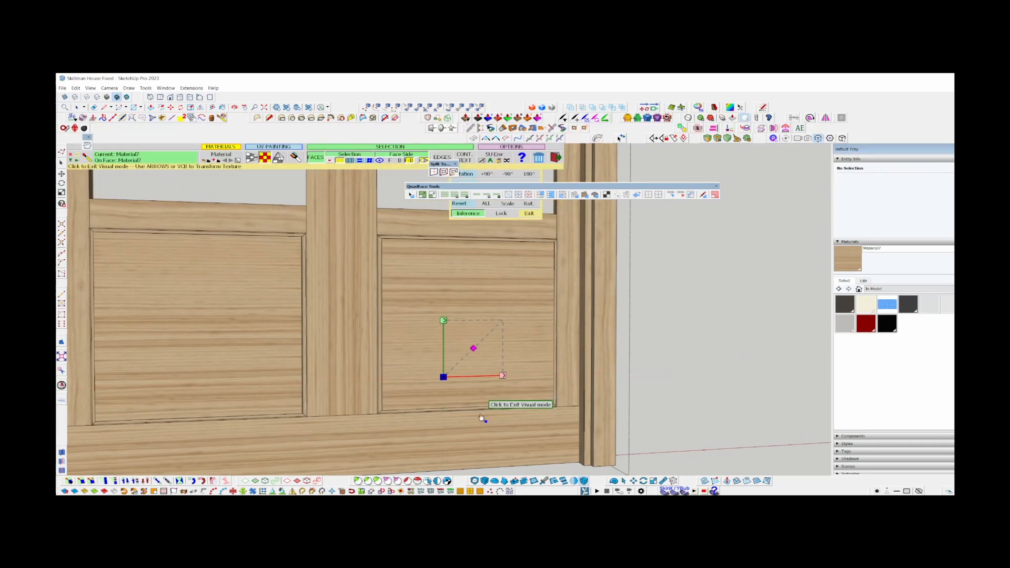
middle_click_drag(563, 247, 475, 293)
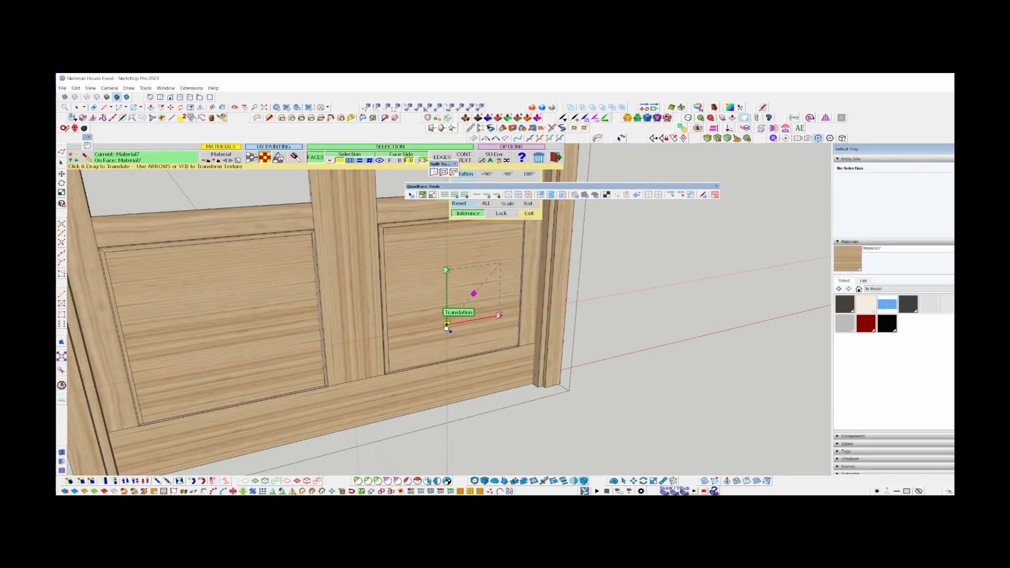
scroll(456, 230, "down", 5)
key("space")
scroll(426, 360, "up", 8)
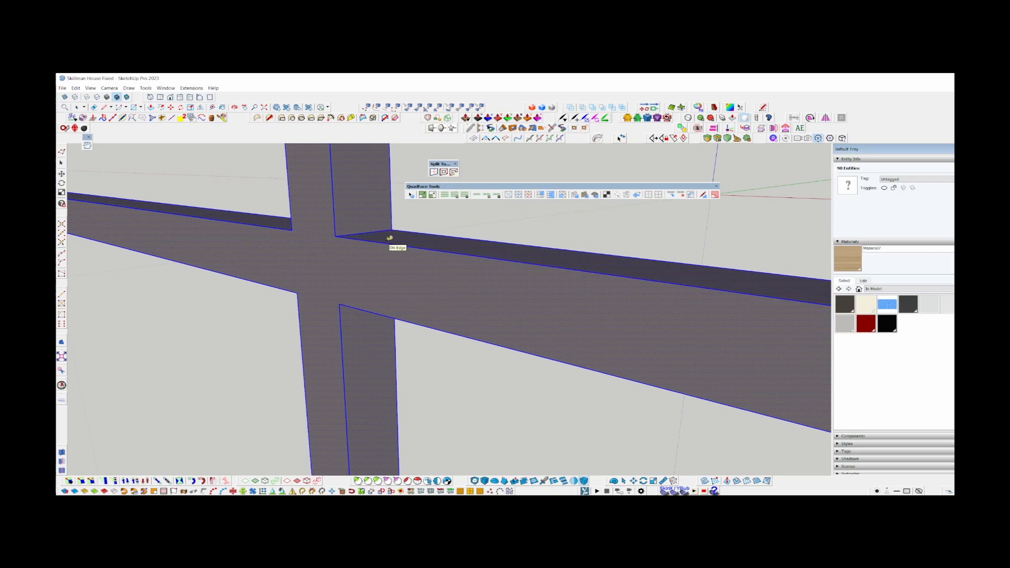
key("Escape")
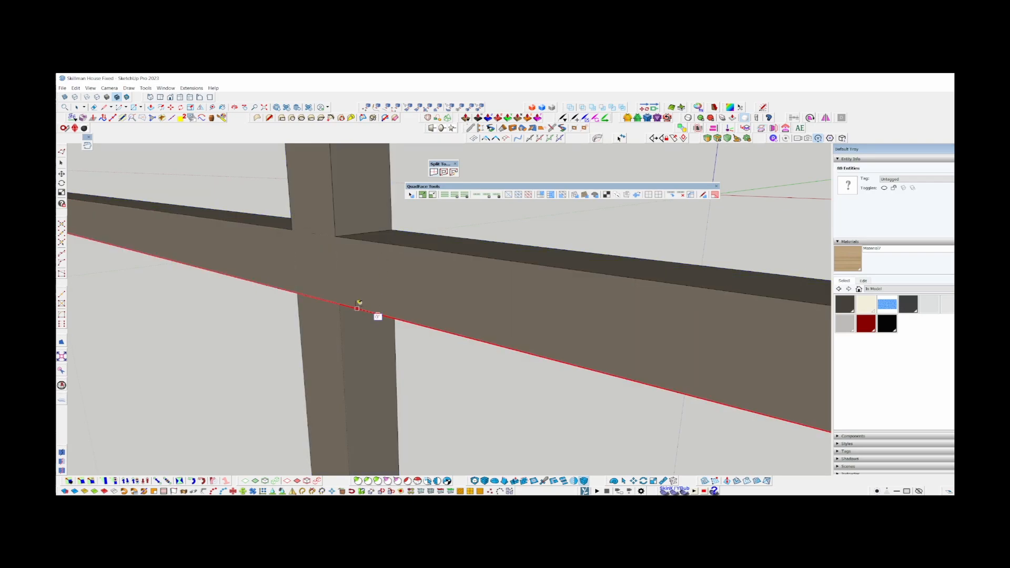
left_click(394, 312)
key("ctrl+z")
key("space")
Paint the horizontal glazing bar of the first upper opening with the wood material, its grain running along the bar.
scroll(326, 258, "down", 4)
left_click(416, 288)
key("b")
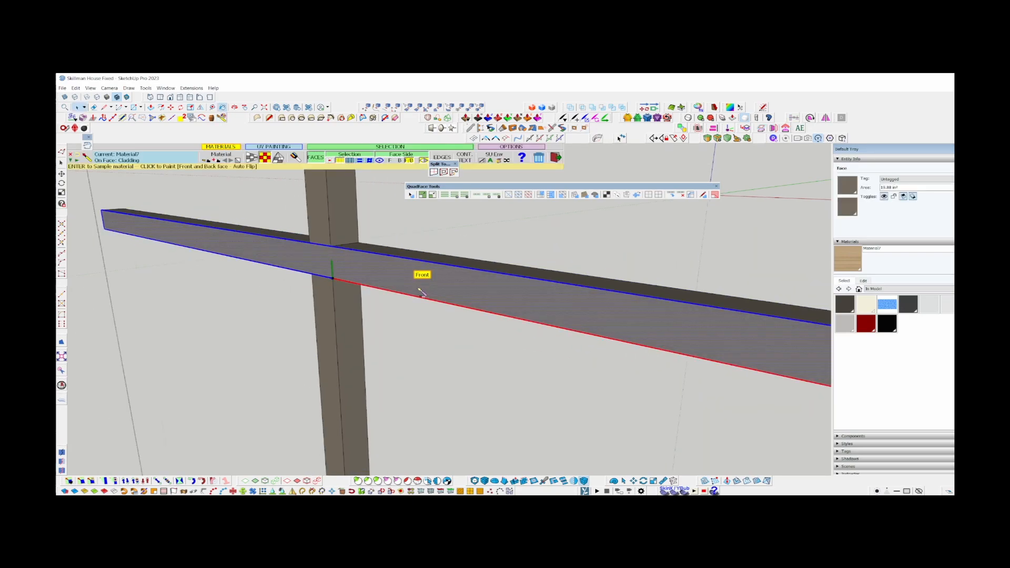
left_click(406, 290)
key("space")
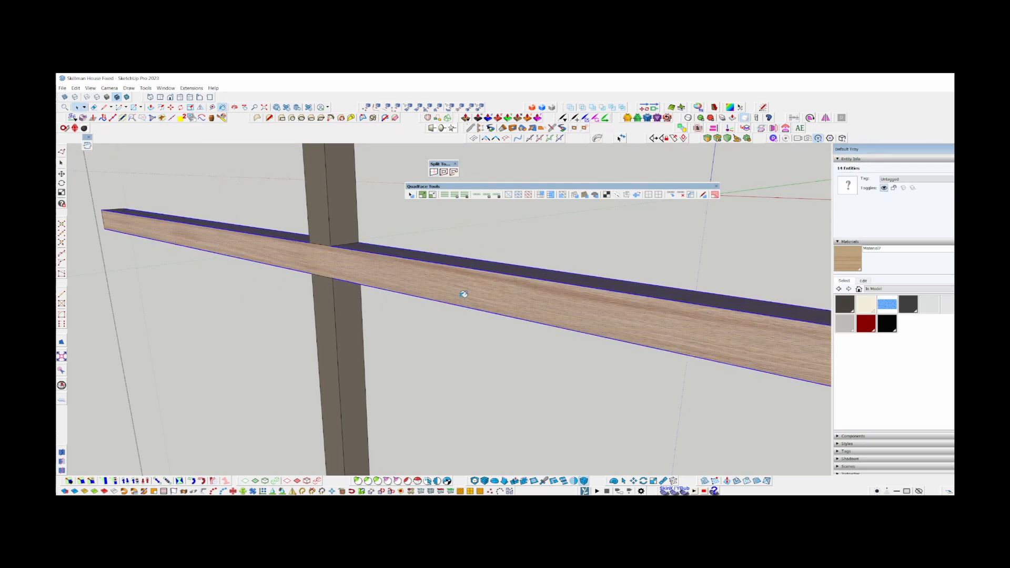
left_click(432, 256)
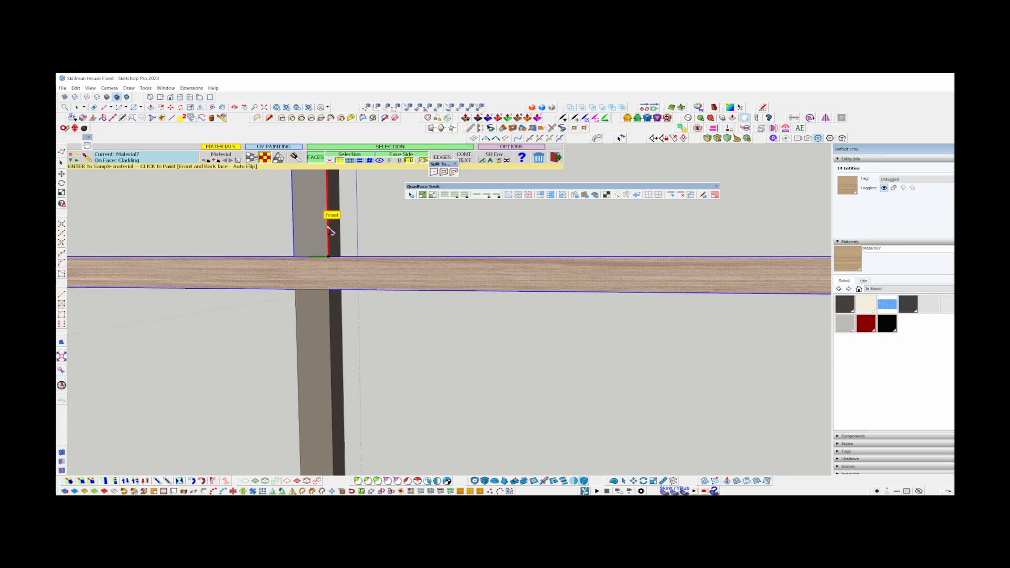
key("space")
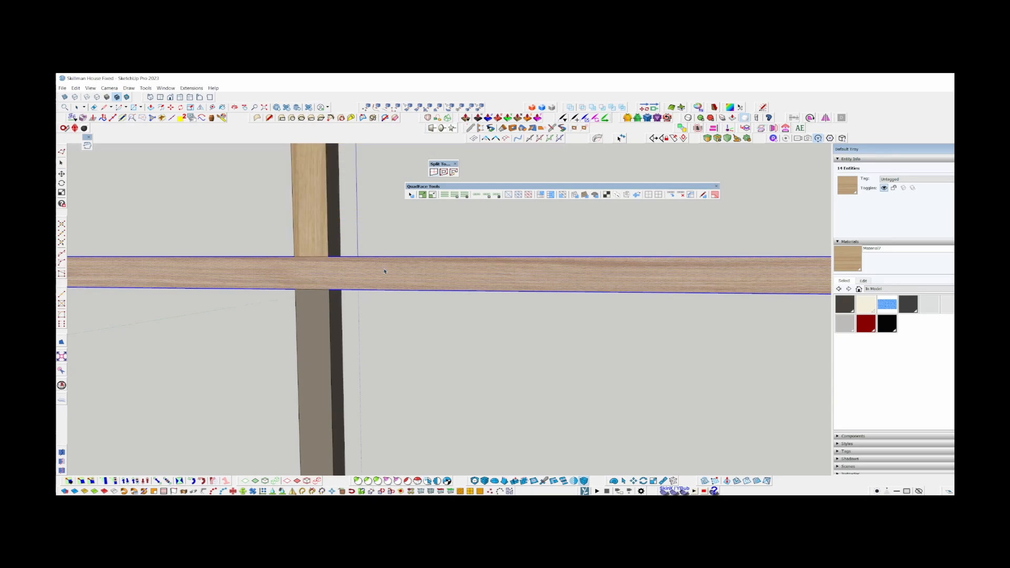
Paint the vertical glazing bar of the same grid with the wood texture and close the grid for editing.
scroll(385, 270, "down", 4)
key("b")
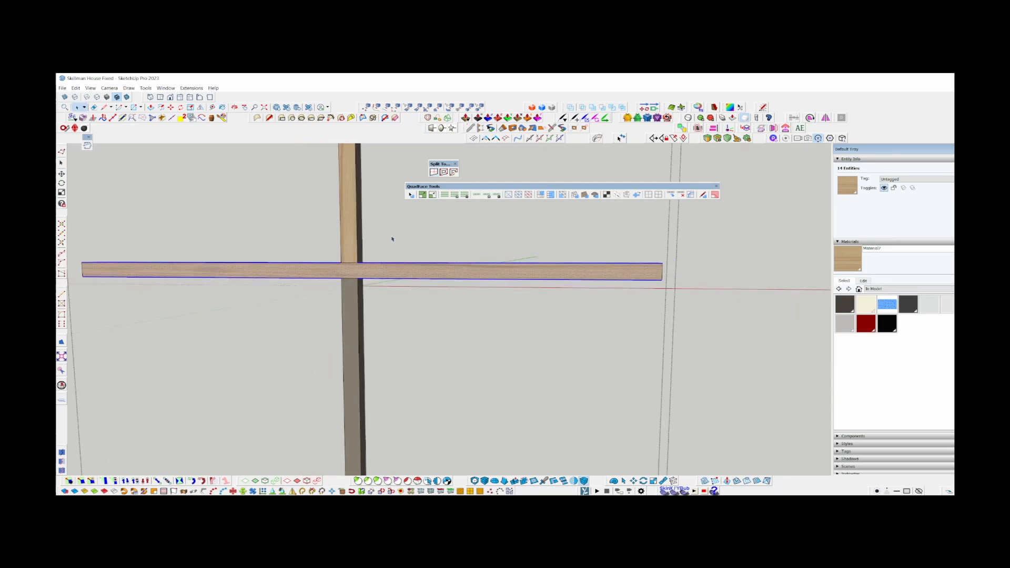
left_click(341, 338)
left_click(358, 311)
scroll(353, 312, "down", 3)
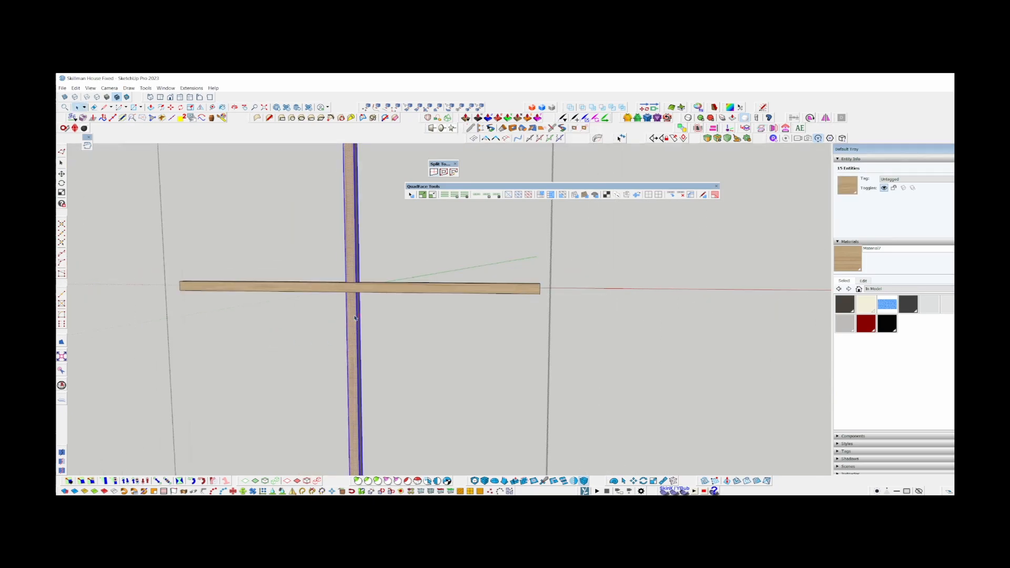
key("space")
left_click(284, 321)
mouse_move(284, 321)
middle_mouse_down()
mouse_move(130, 324)
mouse_move(326, 315)
middle_mouse_up()
Open the other upper opening's glazing grid and paint its vertical bar with the wood material along its length.
double_click(672, 297)
scroll(673, 311, "up", 6)
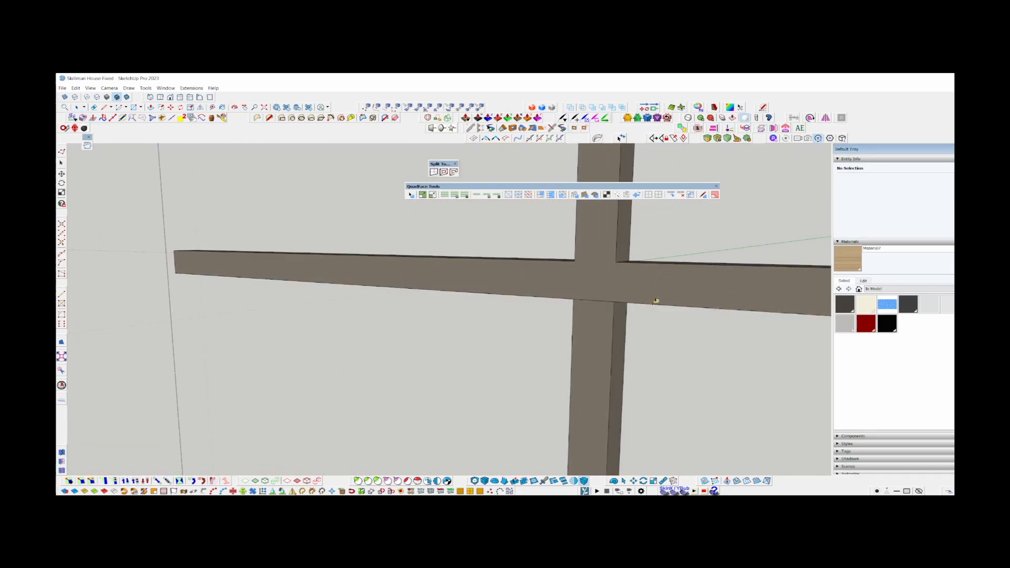
key("space")
scroll(604, 248, "down", 4)
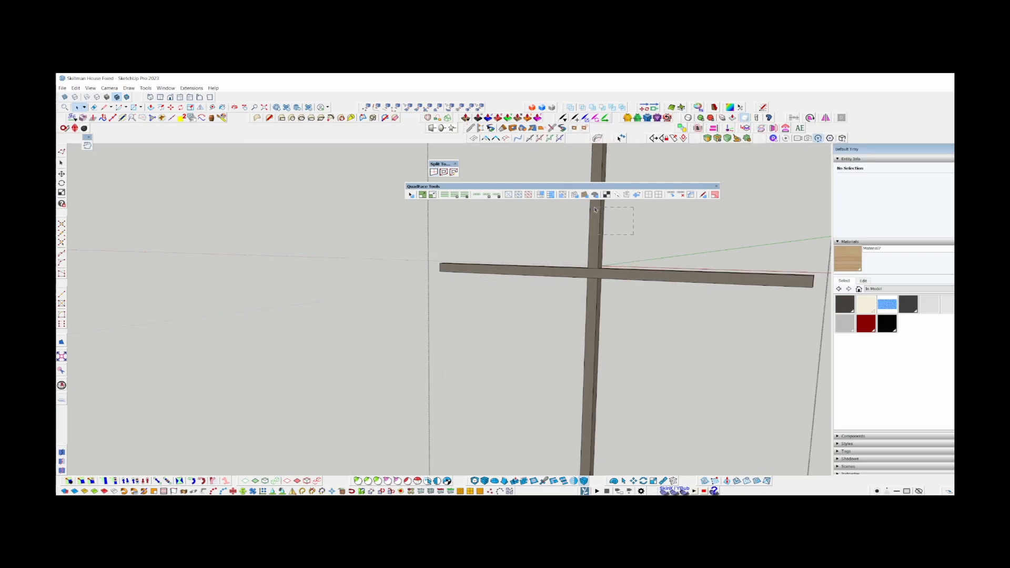
scroll(561, 322, "down", 3)
key("ctrl+a")
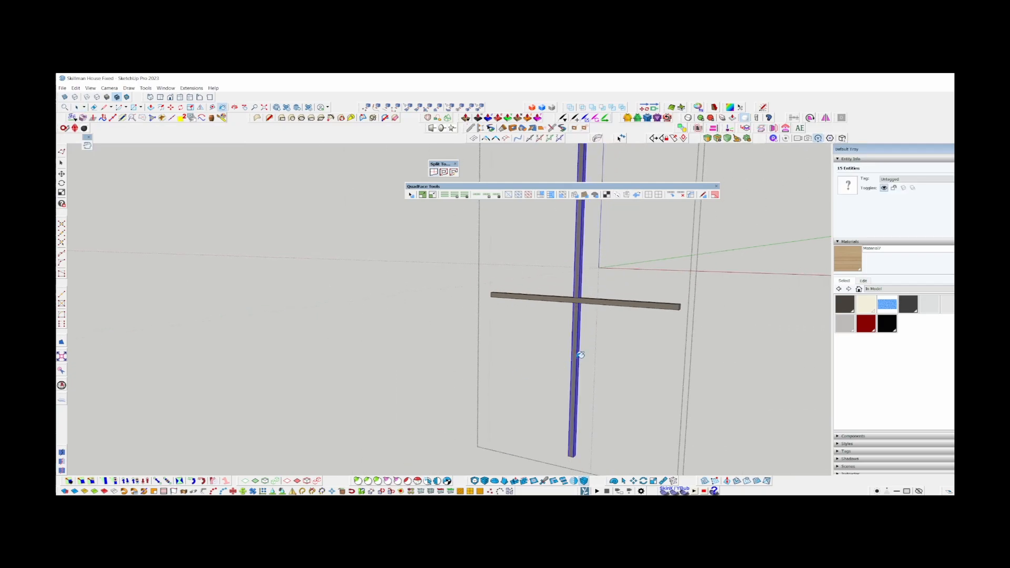
scroll(573, 347, "up", 3)
left_click(574, 346)
scroll(587, 324, "up", 1)
scroll(584, 304, "down", 4)
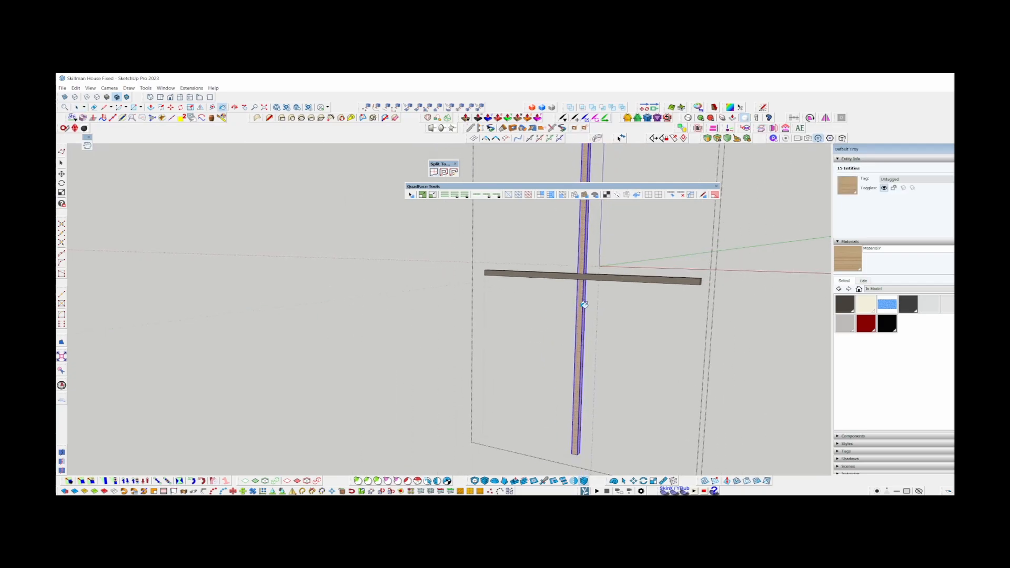
Sample the wood from the finished grid's horizontal bar and apply it to the horizontal bar of the other grid.
left_click(414, 271)
scroll(415, 270, "up", 4)
left_click(424, 285)
key("b")
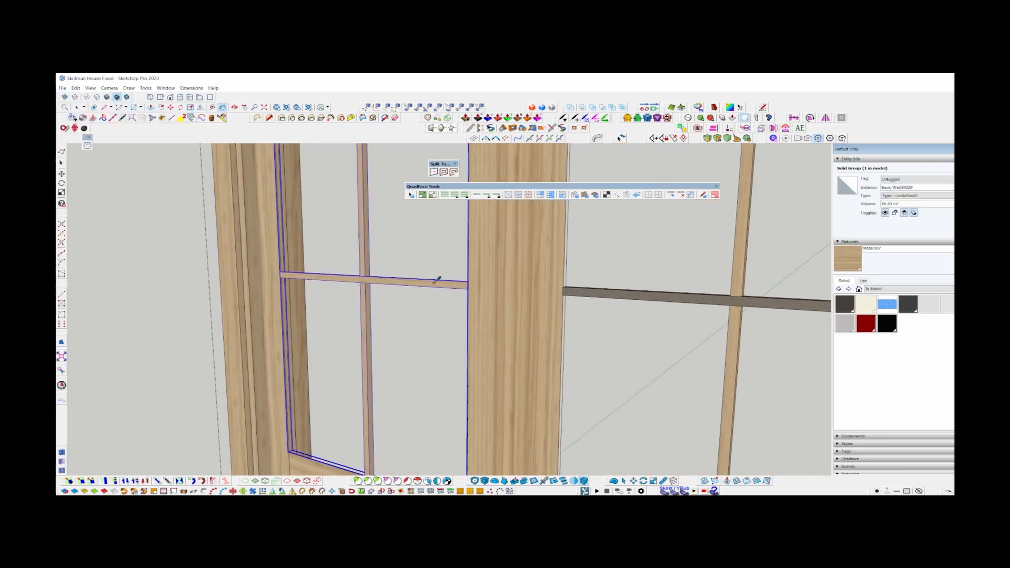
key("Return")
key("space")
double_click(713, 296)
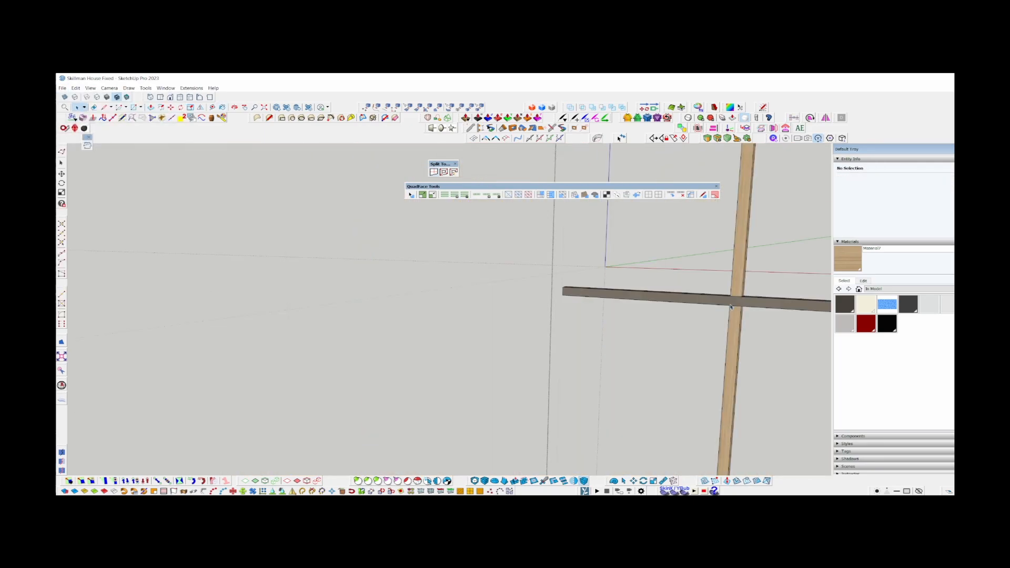
key("b")
scroll(713, 295, "up", 2)
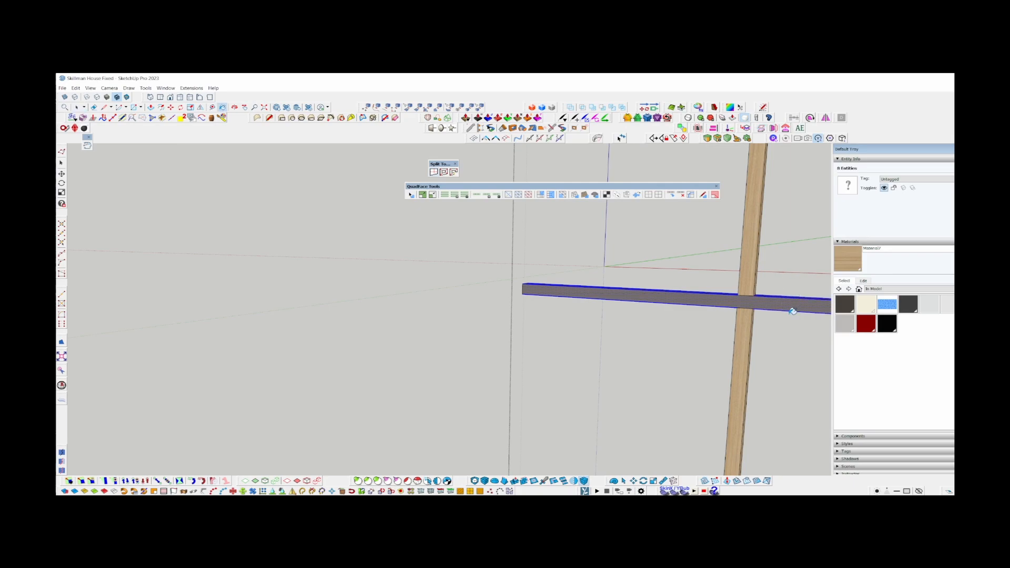
left_click(604, 298)
key("space")
scroll(604, 290, "down", 2)
key("Escape")
scroll(604, 290, "down", 4)
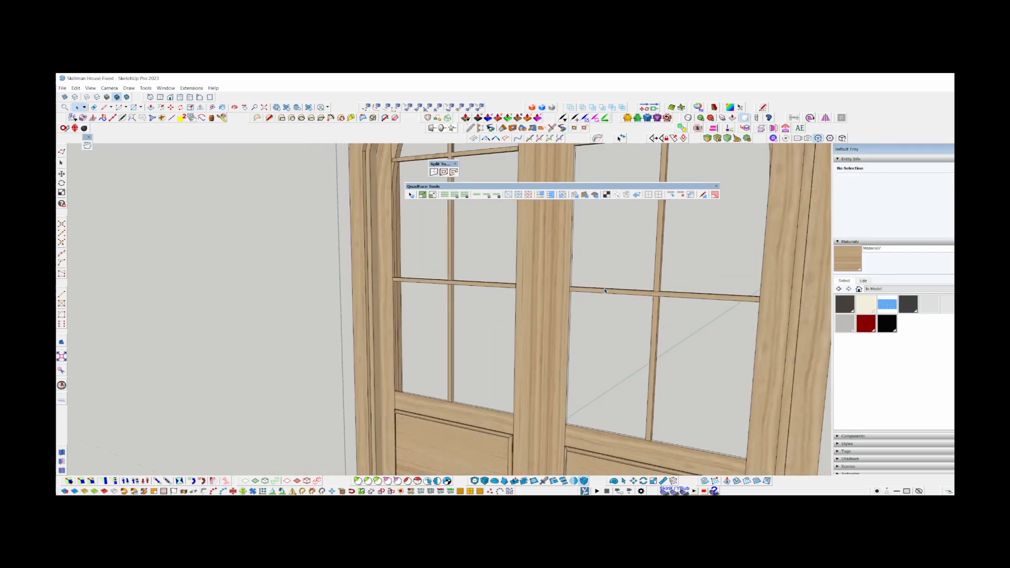
Select the old glass pane geometry in the door's upper opening and make it a group.
middle_click_drag(605, 290, 809, 310)
middle_click_drag(518, 315, 237, 429)
scroll(626, 371, "up", 3)
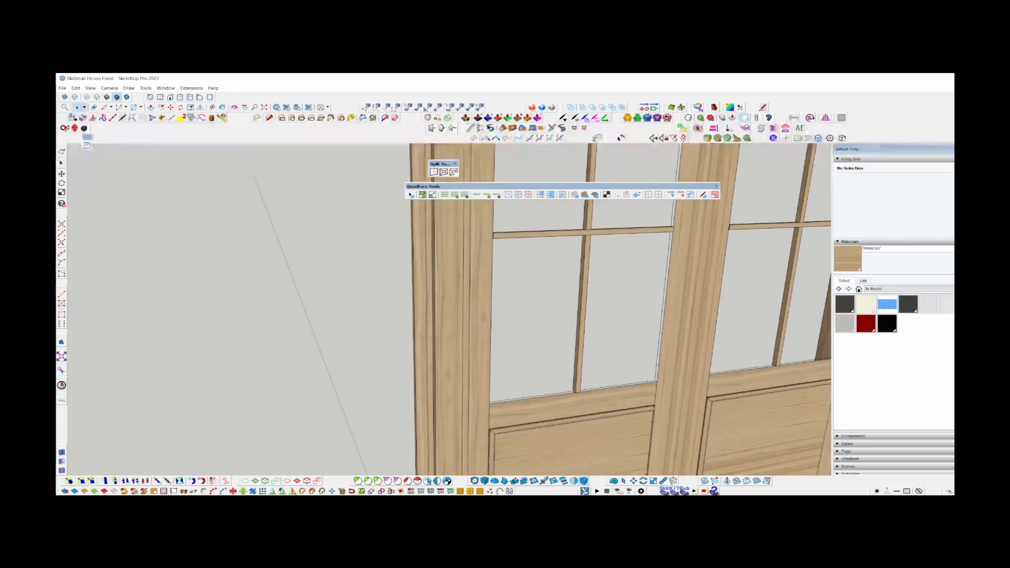
middle_click_drag(578, 279, 478, 269)
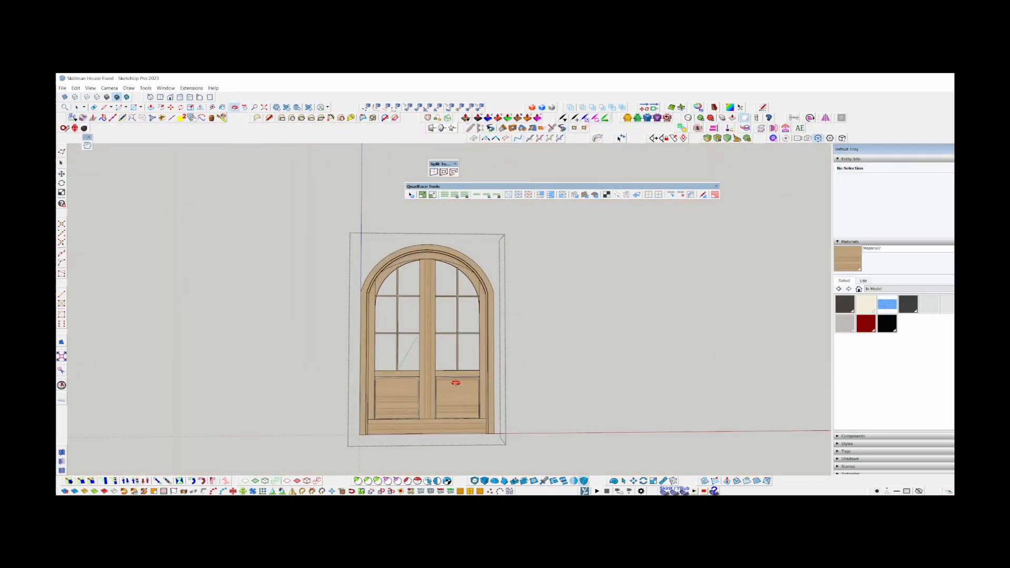
middle_click_drag(455, 383, 518, 415)
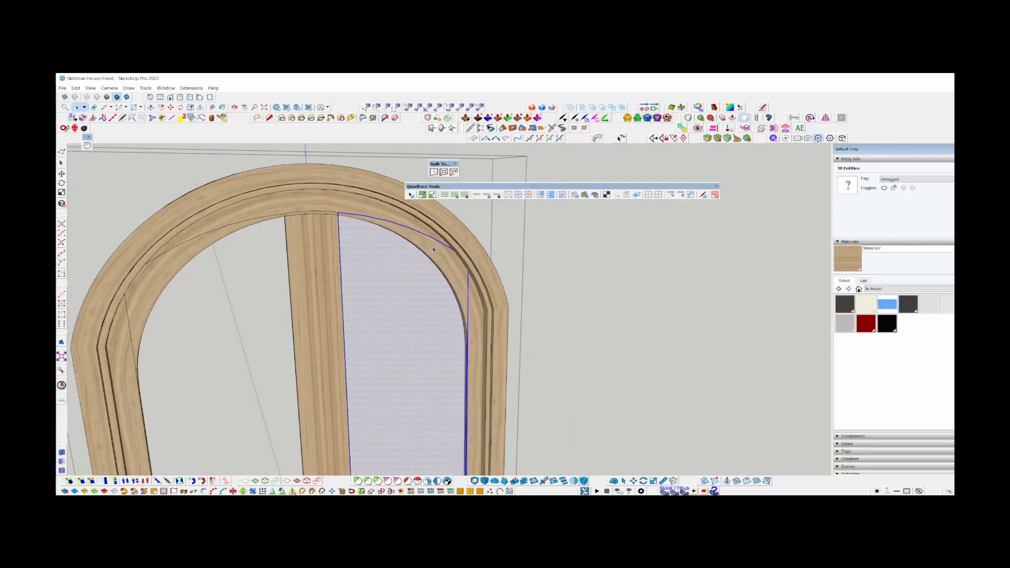
scroll(431, 241, "down", 3)
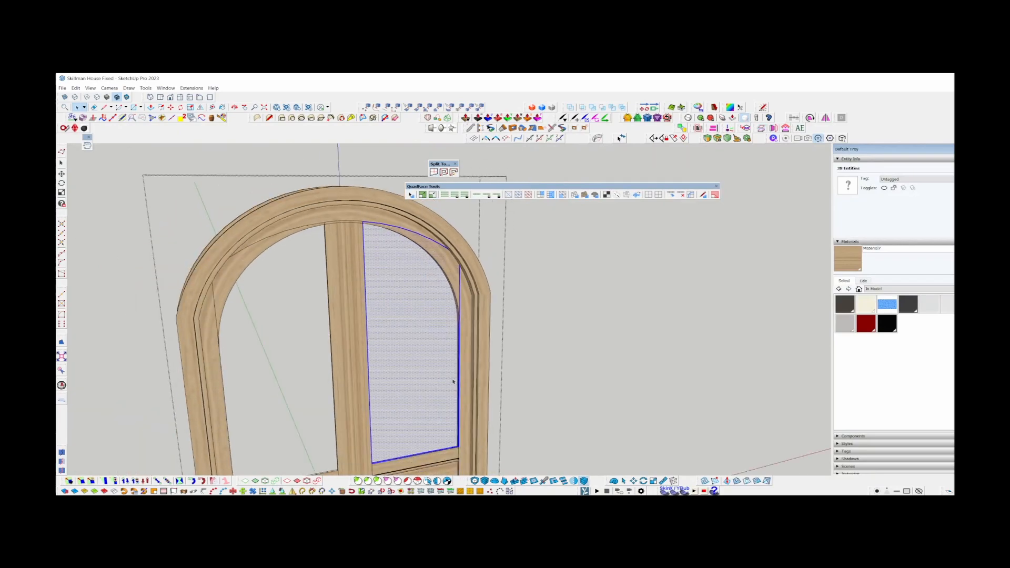
middle_click_drag(453, 380, 339, 337)
scroll(339, 338, "up", 6)
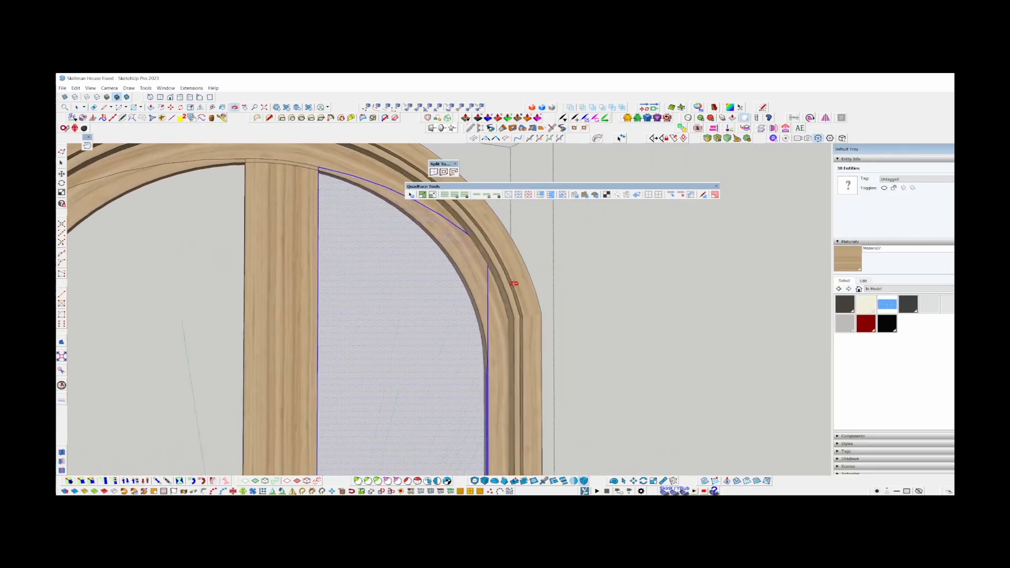
key("shift+g")
scroll(369, 268, "up", 2)
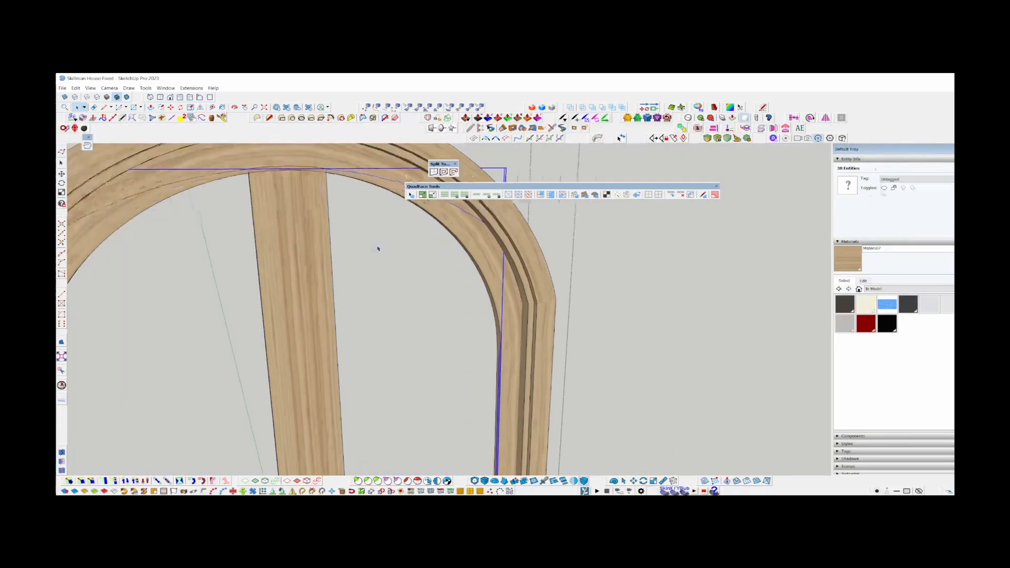
middle_click_drag(376, 247, 336, 384)
scroll(358, 391, "up", 3)
scroll(358, 237, "down", 5)
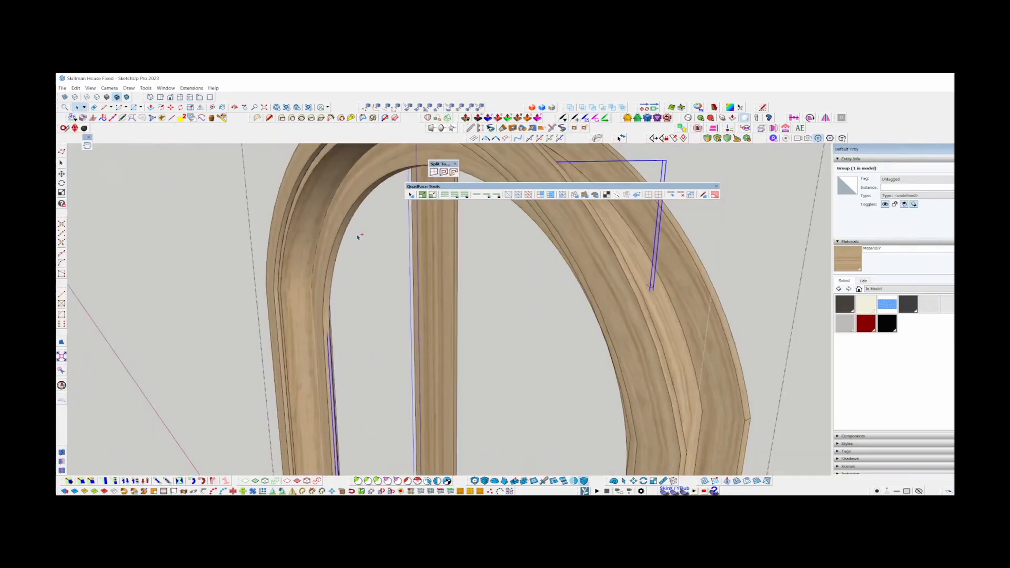
Open the inner arched frame band for editing and draw a line across its base to fill the opening with a pane face.
middle_click_drag(650, 287, 804, 274)
scroll(447, 284, "up", 4)
double_click(402, 303)
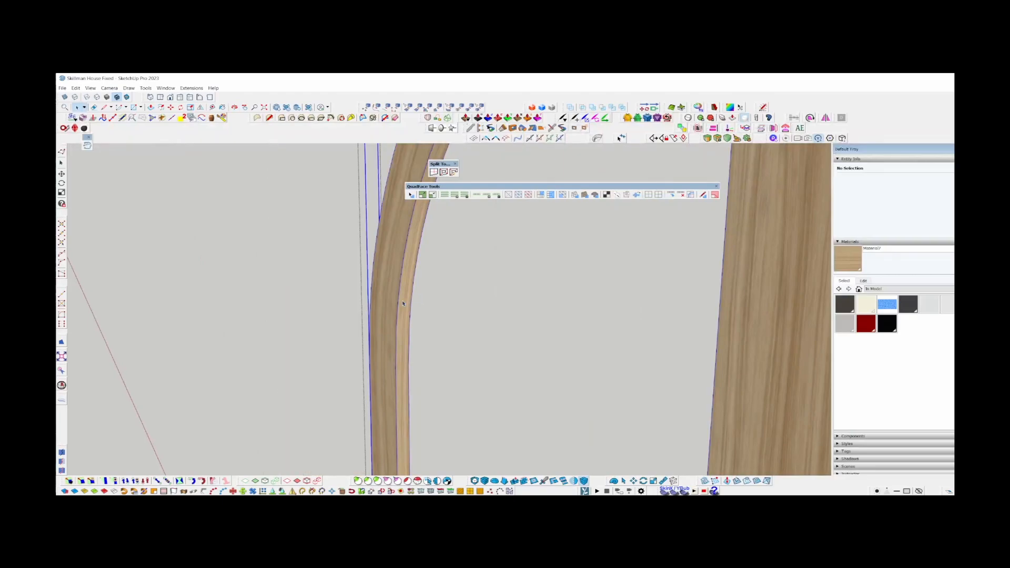
middle_click_drag(395, 257, 397, 378)
key("Delete")
key("l")
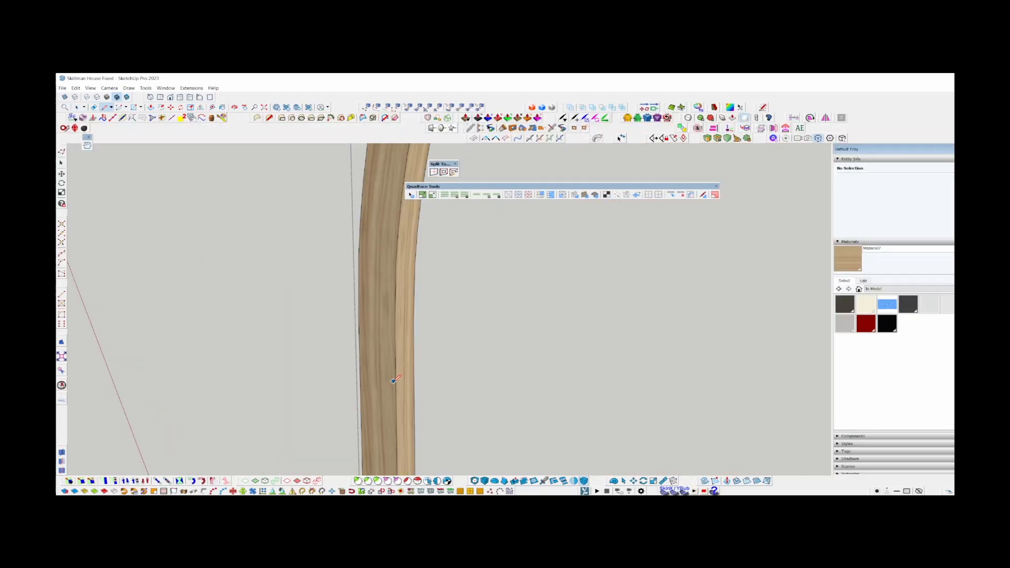
scroll(395, 373, "down", 4)
left_click(400, 403)
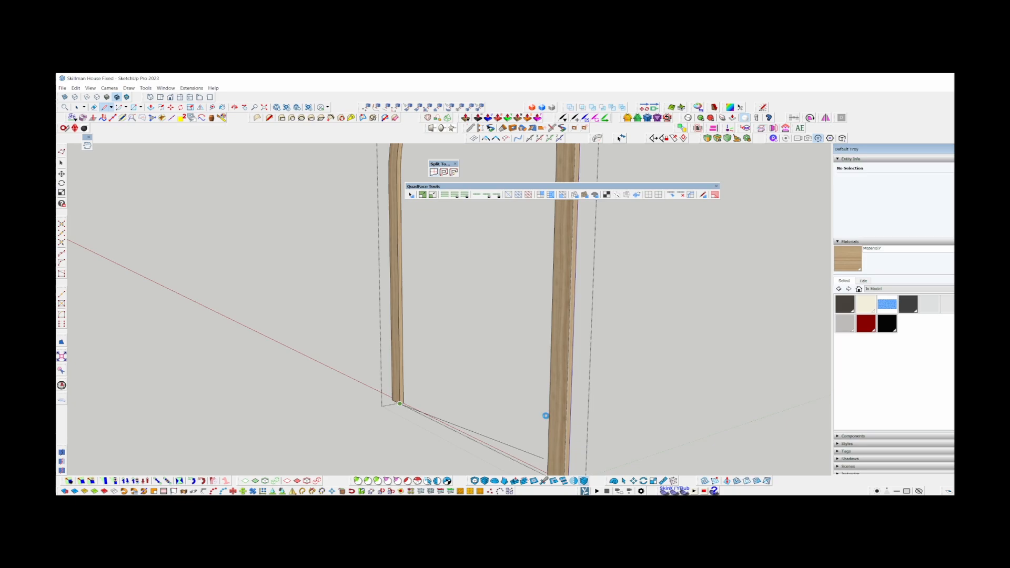
middle_click_drag(547, 413, 555, 389)
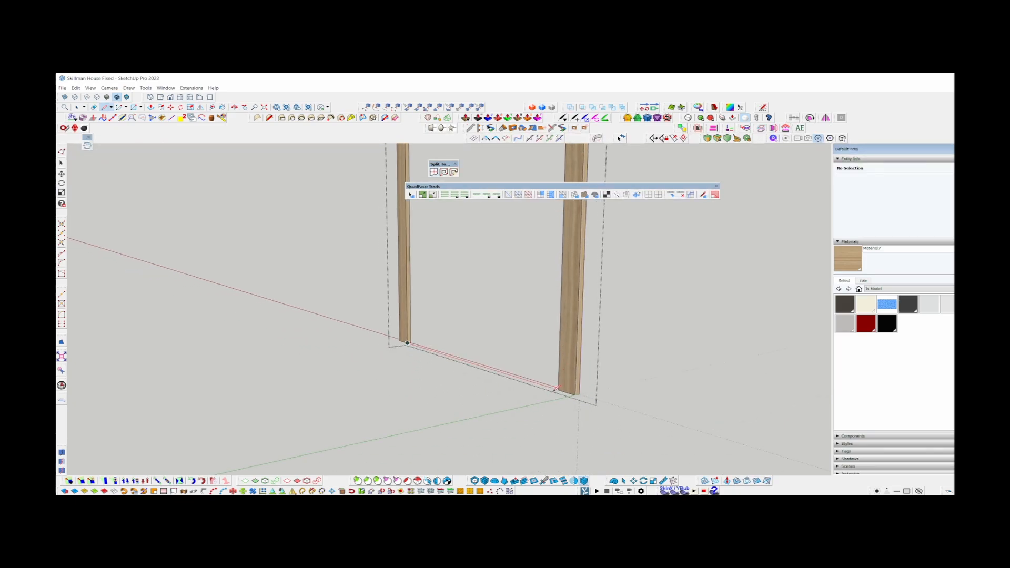
middle_click_drag(510, 275, 595, 309)
Separate the new pane face as its own group and turn its front side outward.
left_click(599, 322)
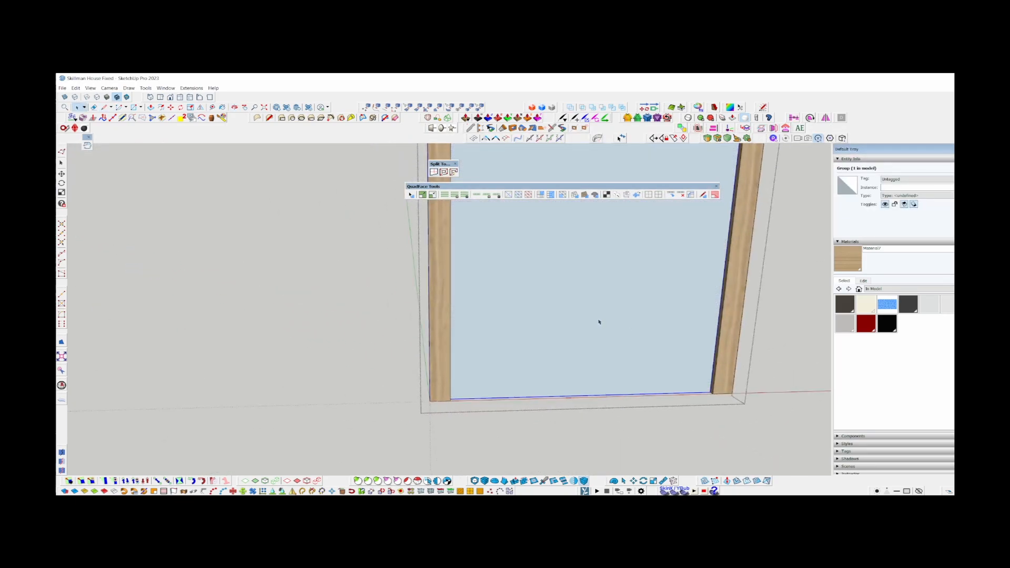
scroll(525, 347, "down", 2)
key("Delete")
middle_click_drag(525, 347, 736, 197)
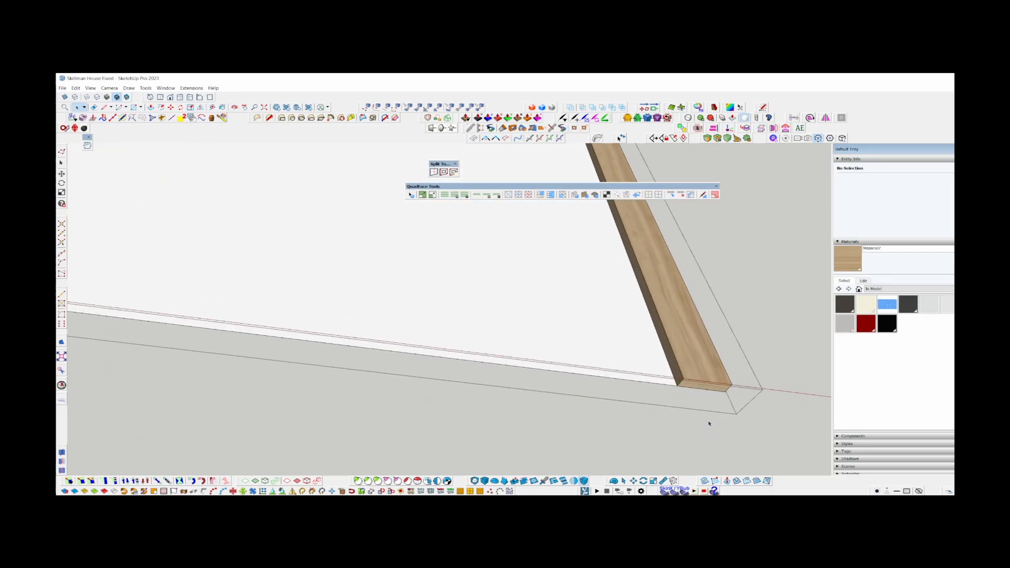
scroll(678, 386, "up", 2)
scroll(678, 386, "up", 2)
scroll(534, 338, "down", 4)
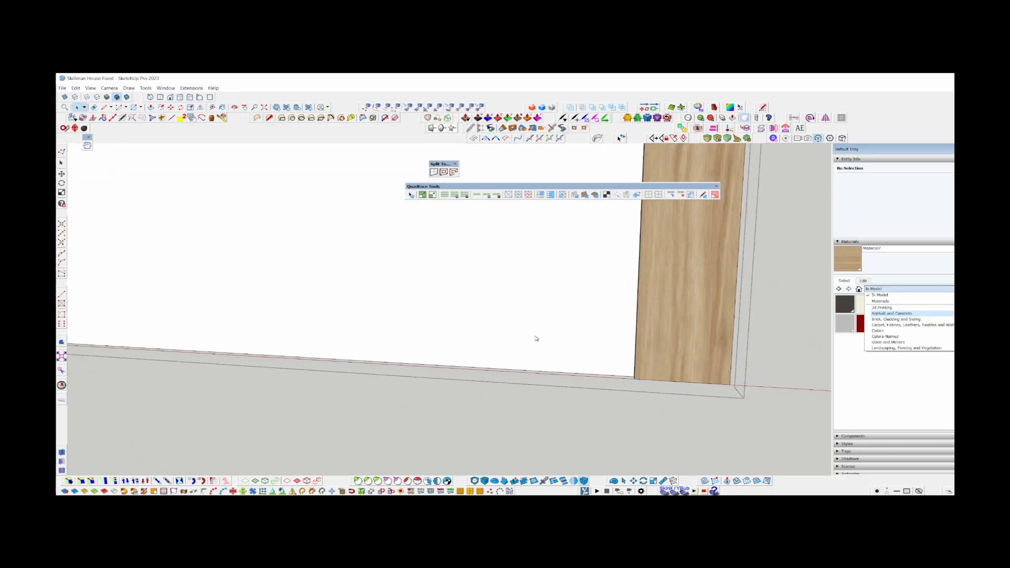
Close the arched frame band for editing and bring back the rest of the door around the new pane.
scroll(544, 347, "down", 3)
scroll(545, 348, "down", 5)
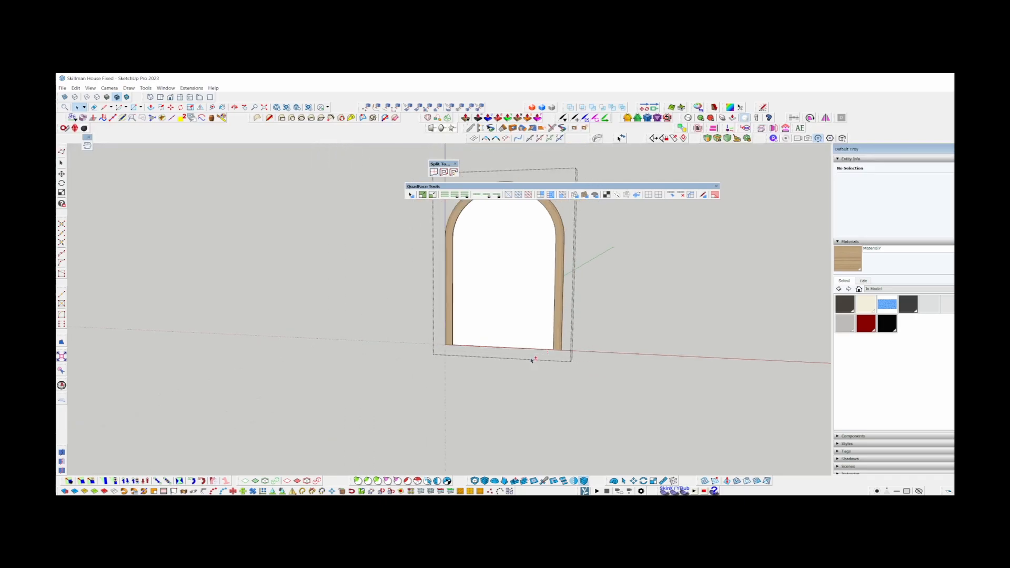
middle_click_drag(493, 294, 467, 352, "shift")
middle_click_drag(467, 352, 552, 350)
scroll(479, 386, "up", 2)
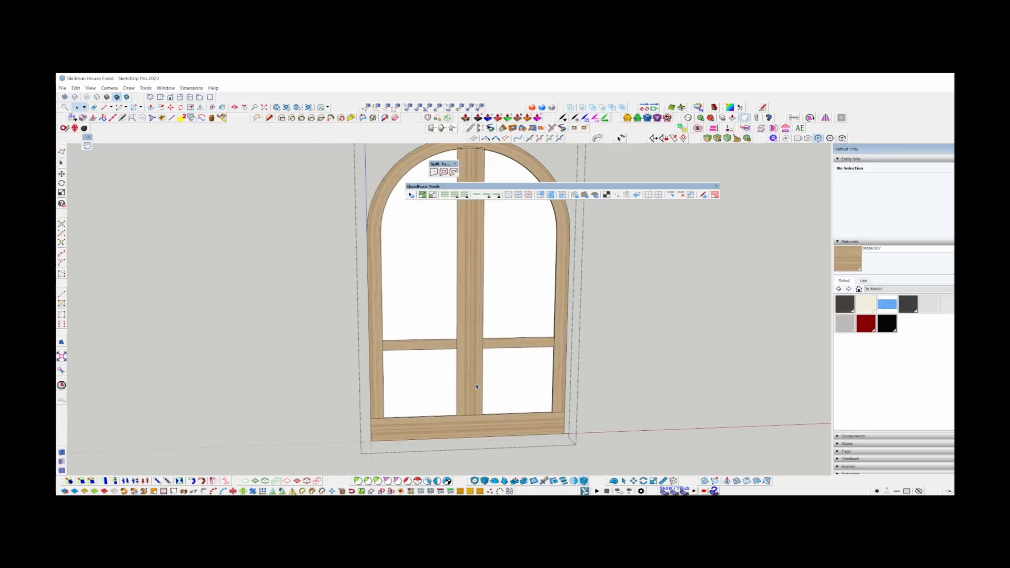
Close the door's nested groups and view the complete door within the house's stone entrance.
scroll(479, 385, "down", 2)
key("Escape")
scroll(482, 356, "up", 4)
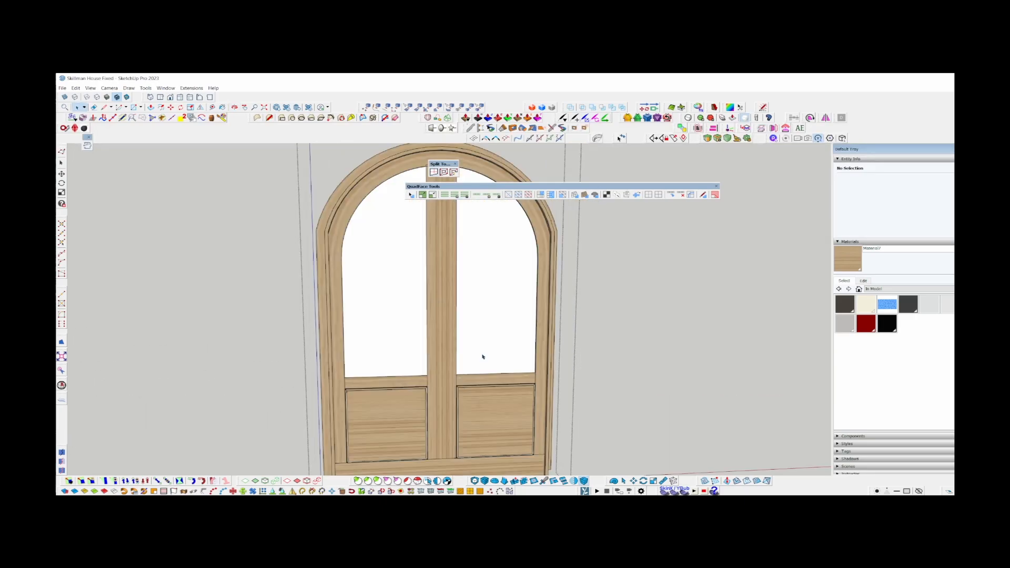
scroll(441, 402, "down", 6)
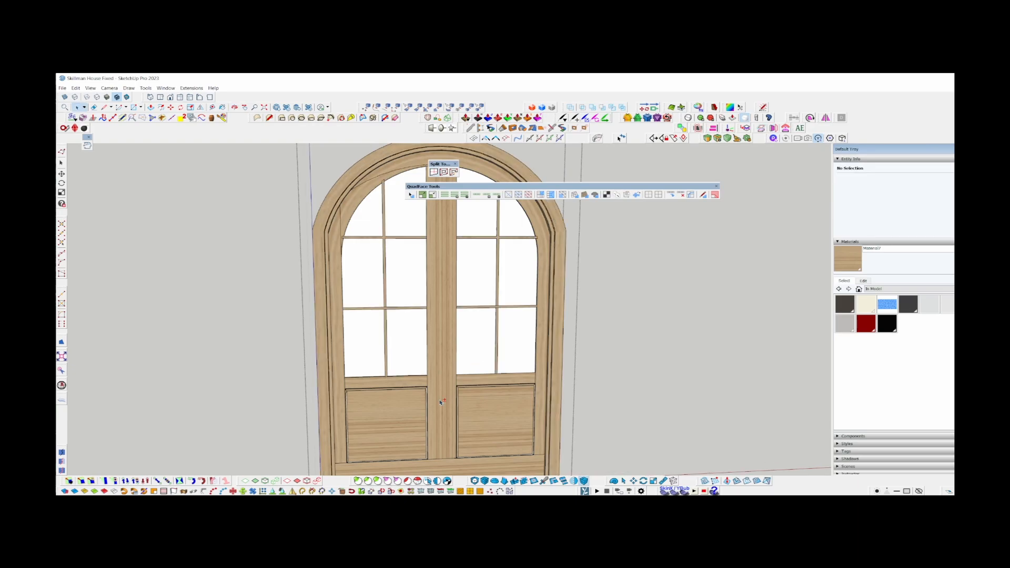
key("Escape")
middle_click_drag(440, 400, 626, 330)
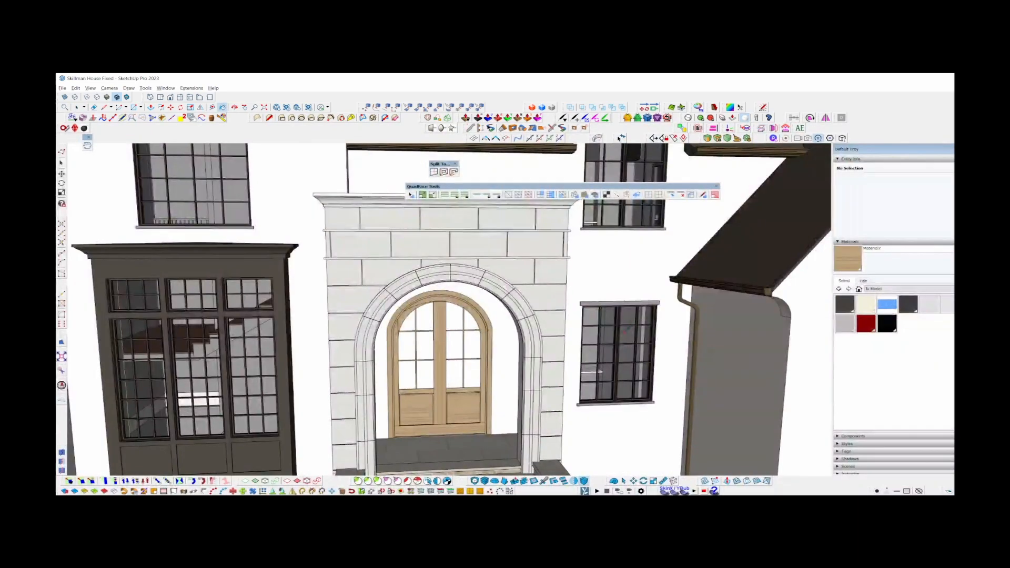
Reopen the door's pane group, paint its face with the Glass - Clear material, and close the group.
scroll(437, 388, "up", 3)
double_click(471, 367)
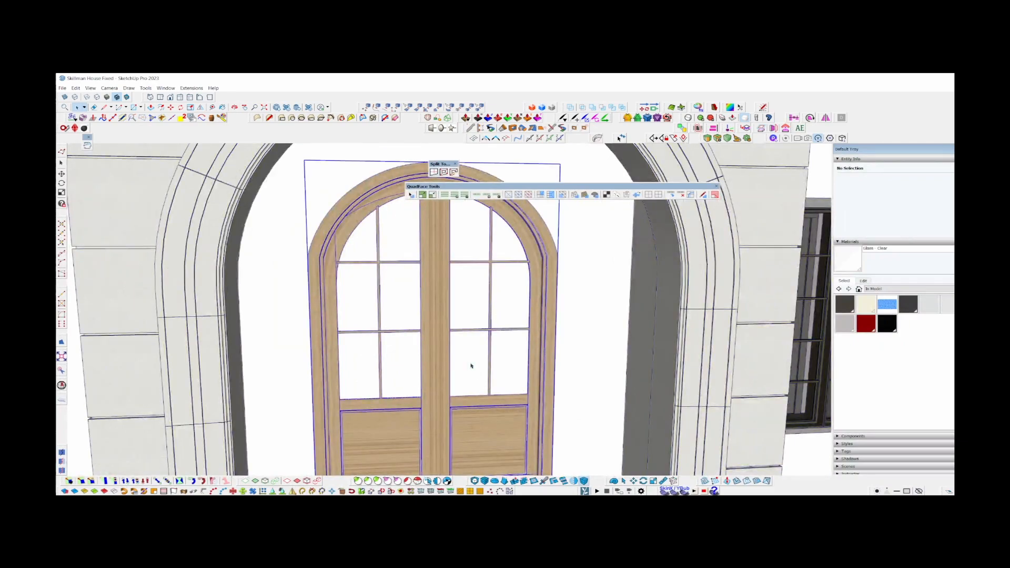
scroll(471, 365, "up", 3)
double_click(471, 332)
key("b")
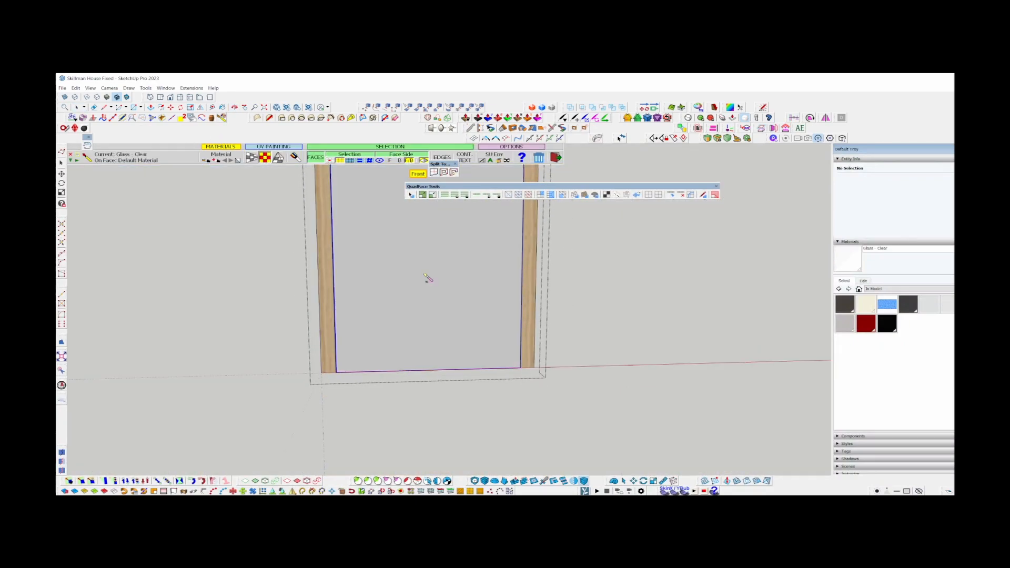
left_click(447, 351)
middle_click_drag(434, 316, 427, 468, "shift")
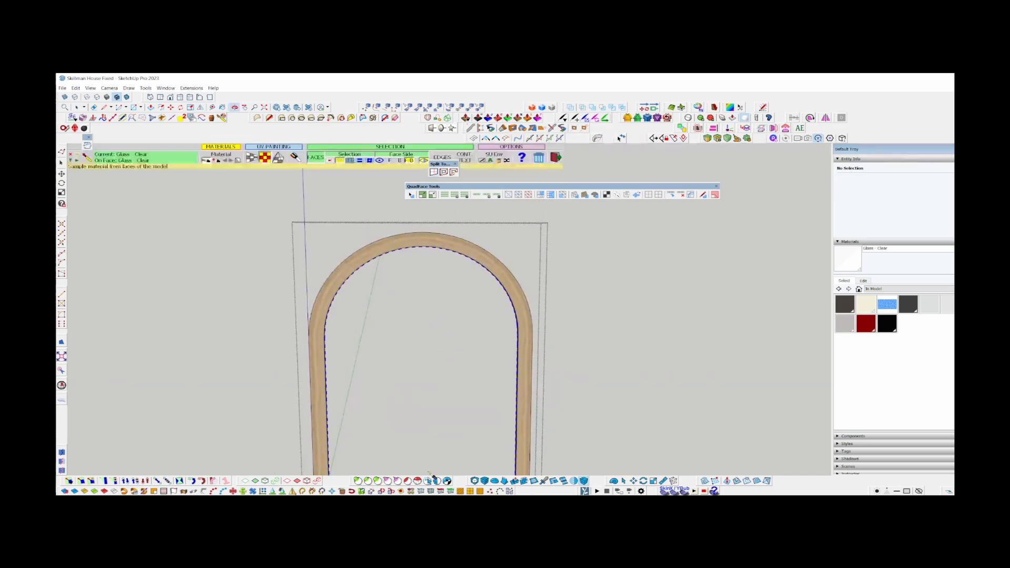
key("space")
scroll(397, 286, "down", 5)
key("Escape")
scroll(426, 316, "up", 4)
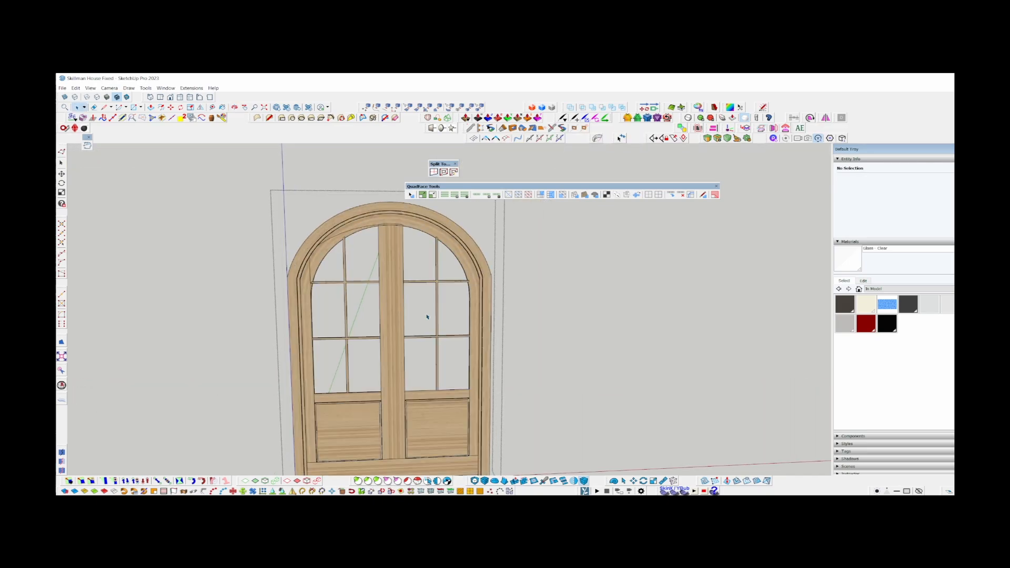
Open the left leaf's glazing bars and draw chalklines across the vertical bar along the horizontal bar's edges.
scroll(429, 326, "up", 4)
scroll(310, 237, "up", 2)
scroll(310, 237, "down", 4)
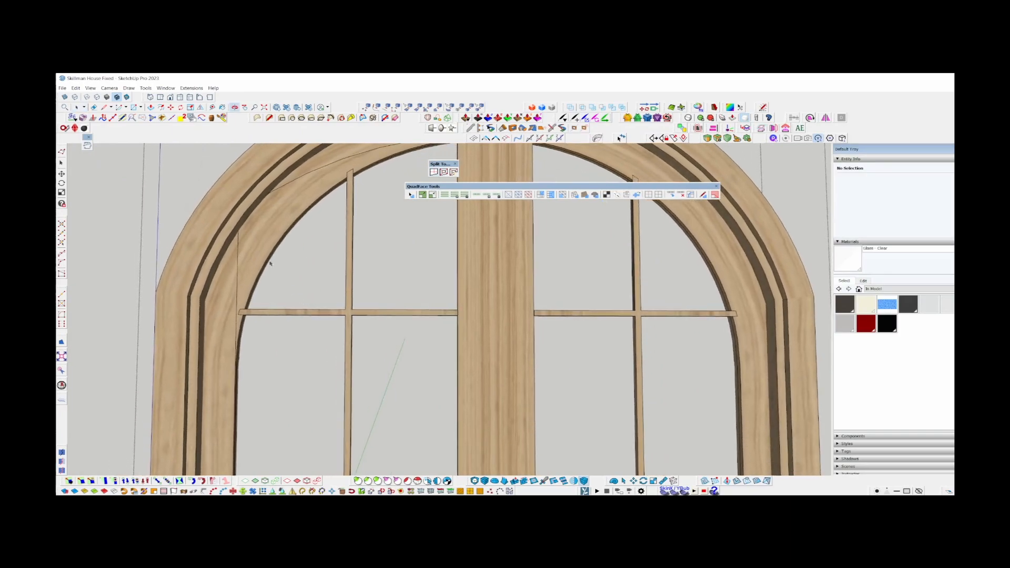
scroll(343, 293, "up", 7)
scroll(342, 293, "up", 6)
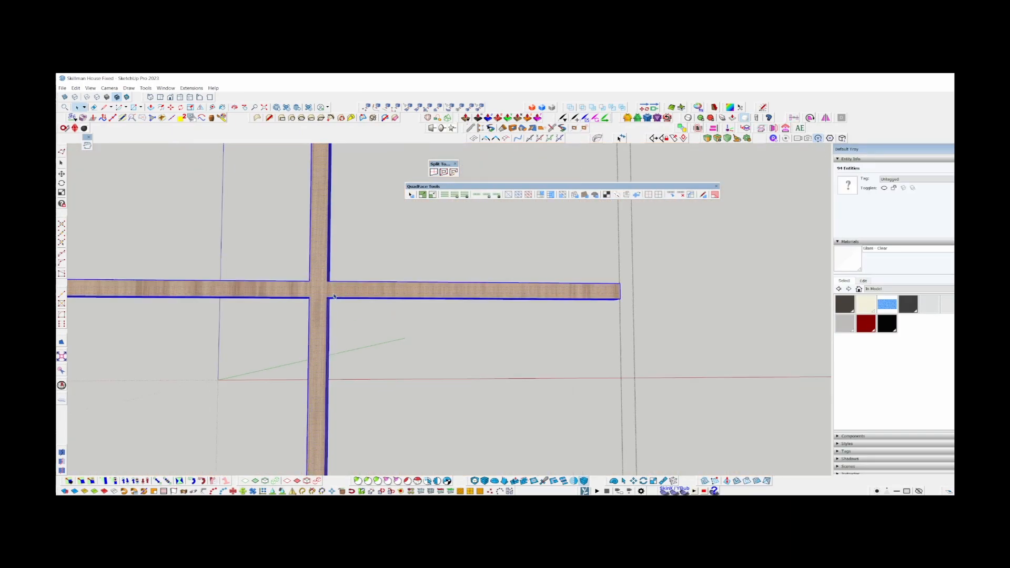
left_click(337, 271)
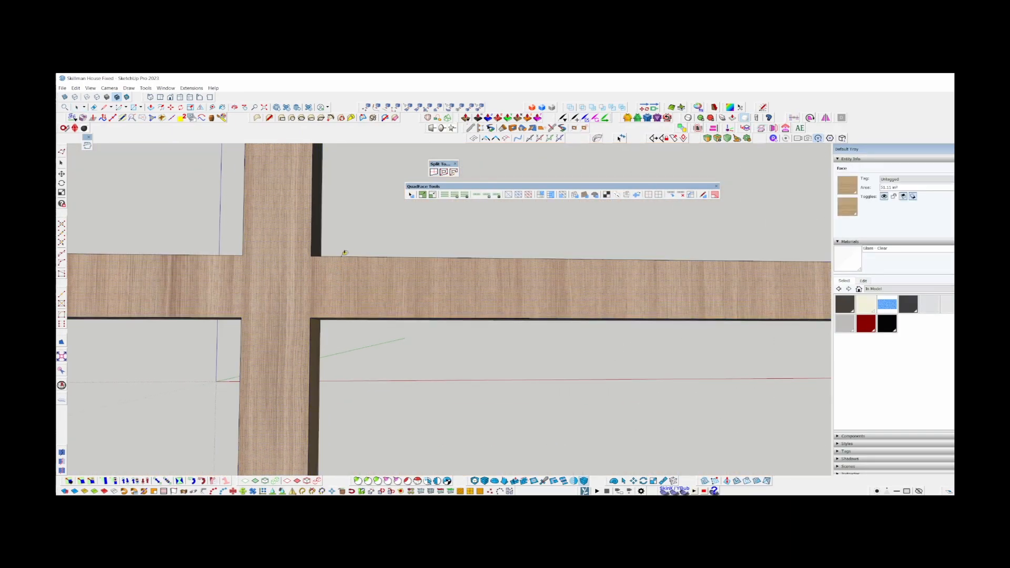
scroll(345, 253, "up", 2)
left_click(355, 255)
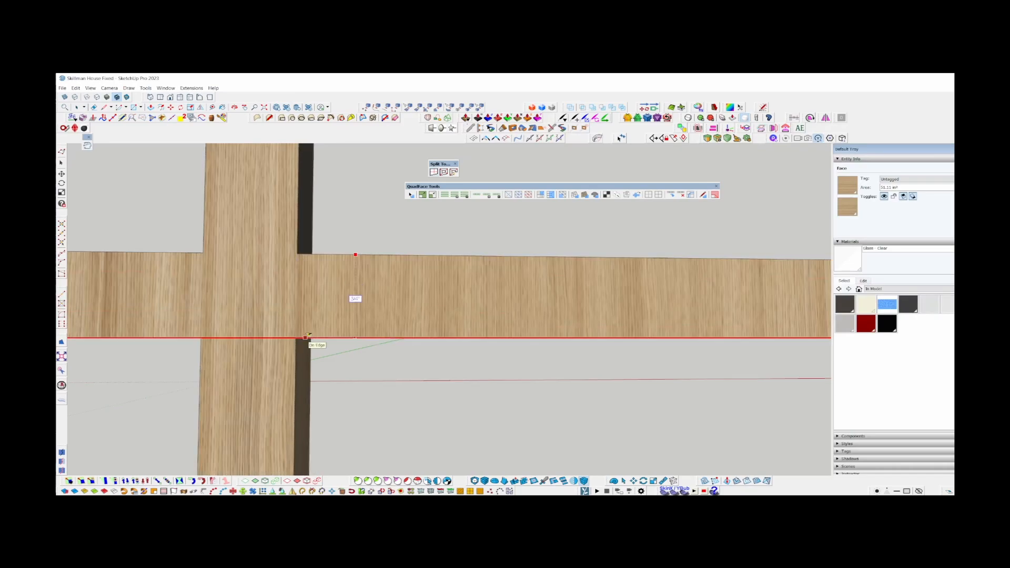
key("space")
scroll(295, 183, "down", 6)
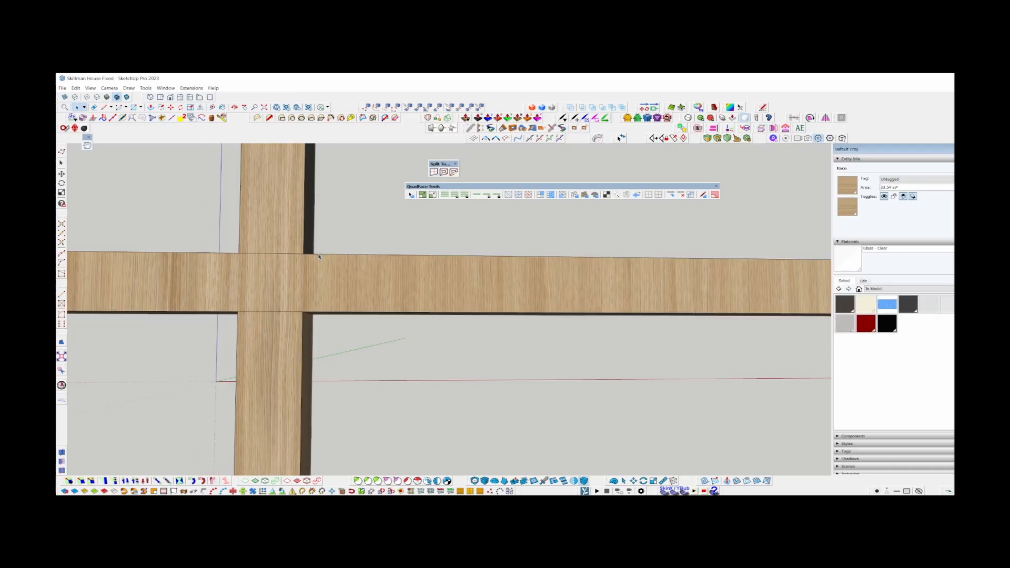
scroll(295, 183, "down", 6)
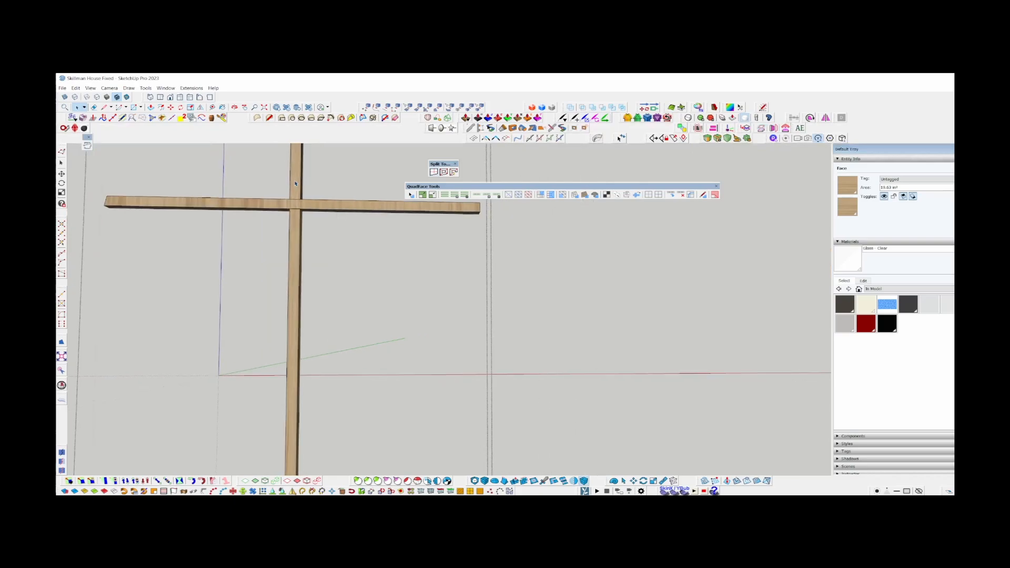
Repaint the front faces of the left leaf's horizontal glazing bars with lengthwise wood grain and close the group.
scroll(322, 374, "up", 4)
key("b")
left_click(323, 373, "alt")
scroll(268, 183, "down", 3)
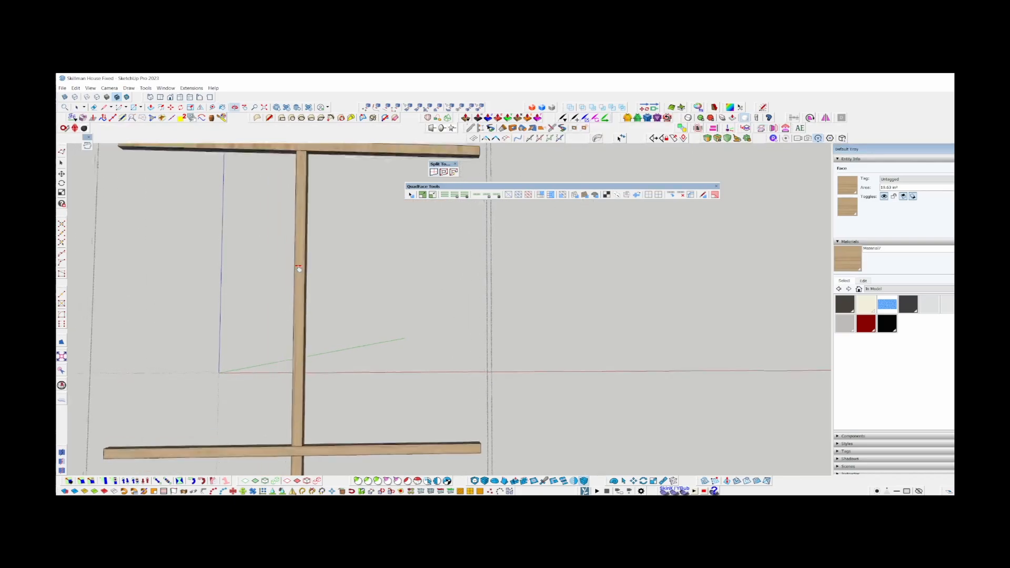
scroll(320, 369, "up", 3)
scroll(323, 289, "up", 2)
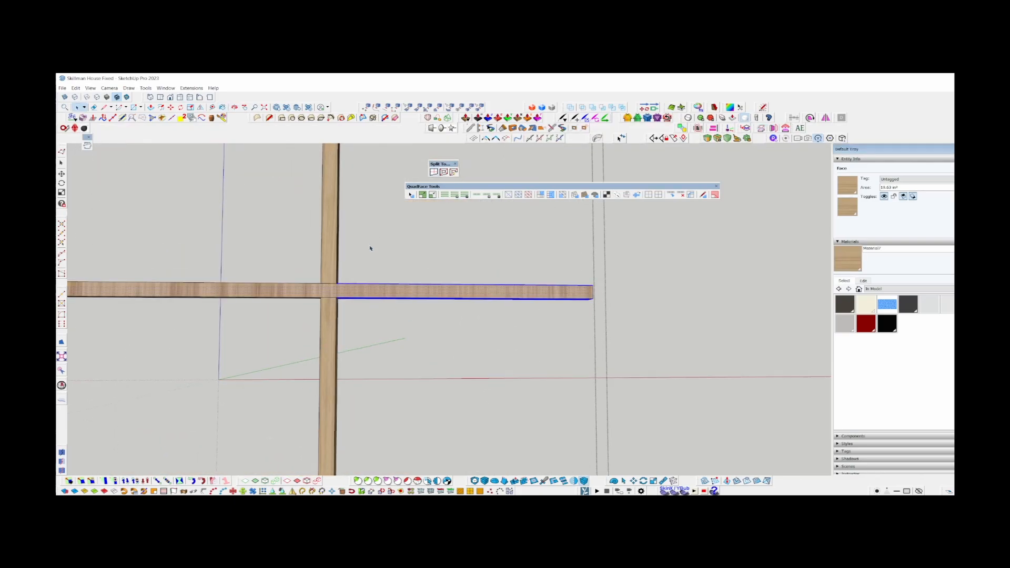
key("space")
left_click(466, 281)
scroll(467, 282, "down", 5)
scroll(489, 302, "up", 6)
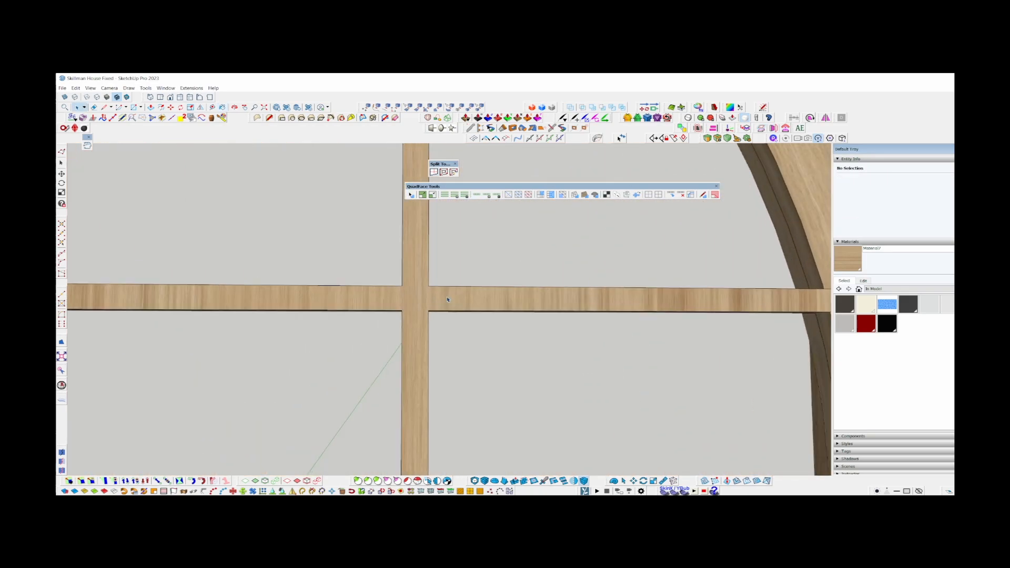
Open the right leaf's glazing bars and split the crossing faces with chalklines along both edges of the horizontal bars.
double_click(443, 291)
scroll(441, 298, "up", 5)
key("t")
left_click(437, 334)
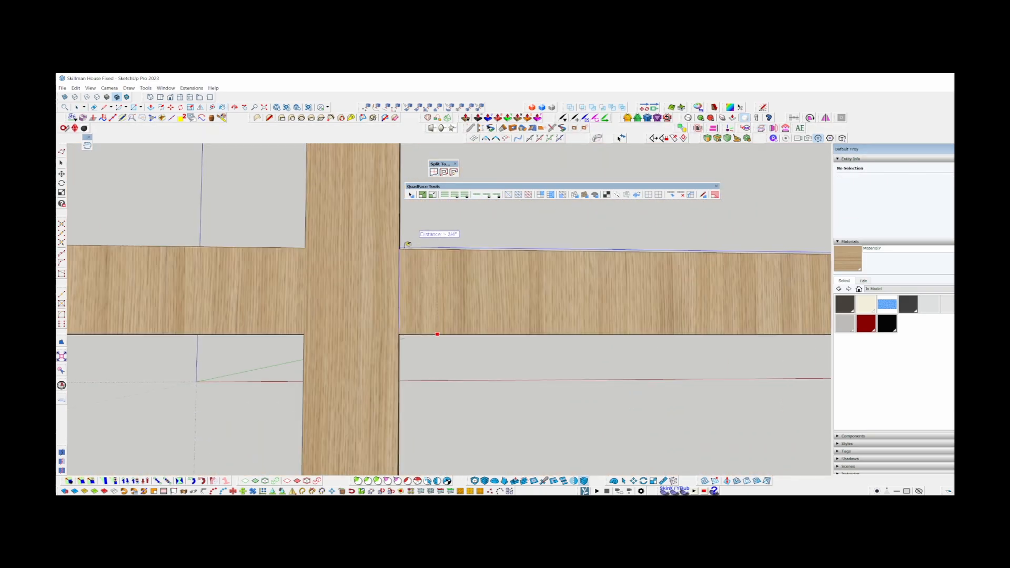
left_click(404, 249)
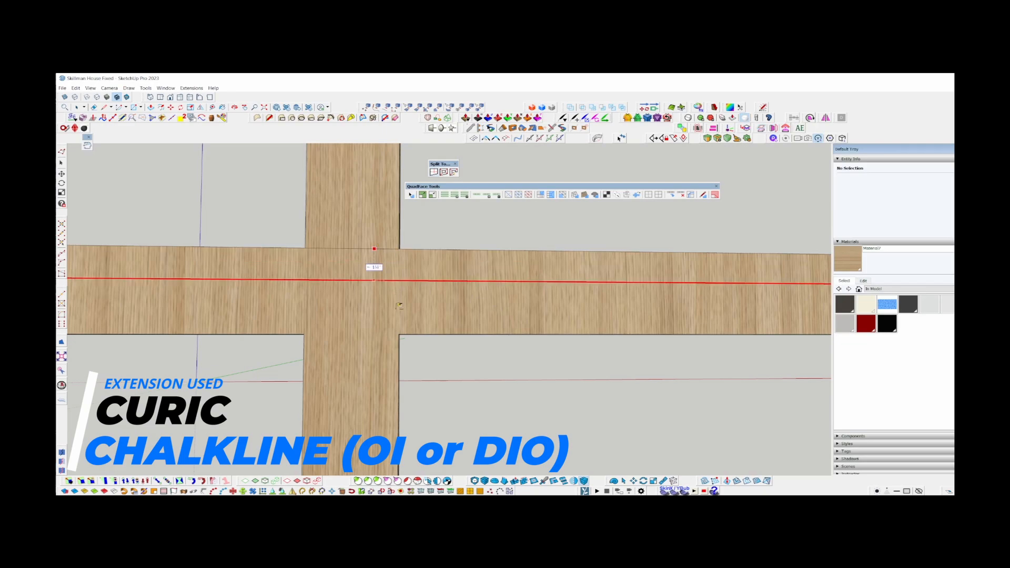
scroll(407, 333, "down", 3)
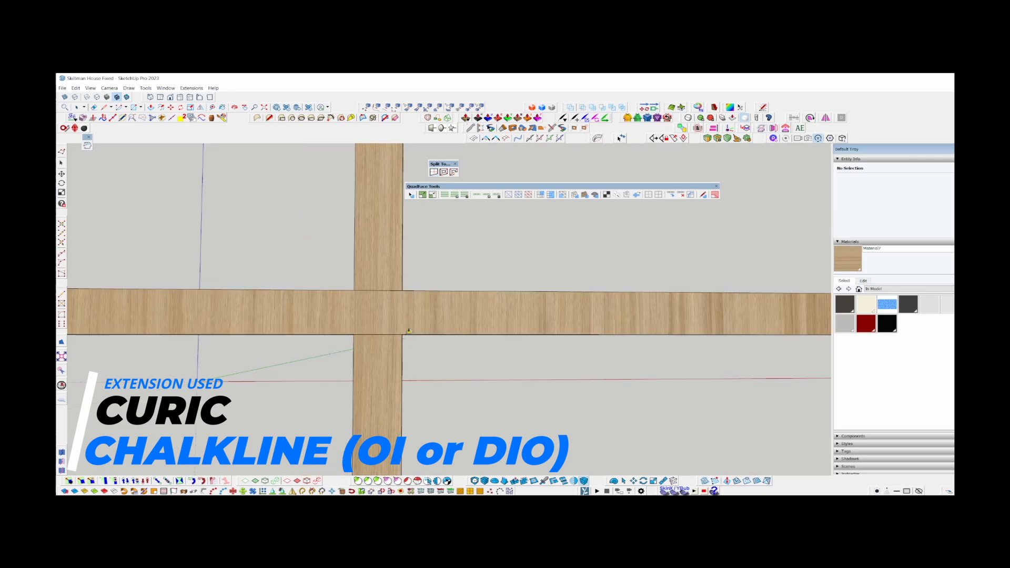
mouse_move(408, 331)
middle_mouse_down()
mouse_move(408, 305)
mouse_move(331, 376)
mouse_move(345, 381)
mouse_move(372, 343)
middle_mouse_up()
left_click_drag(373, 343, 373, 326)
scroll(373, 254, "up", 4)
scroll(374, 254, "down", 3)
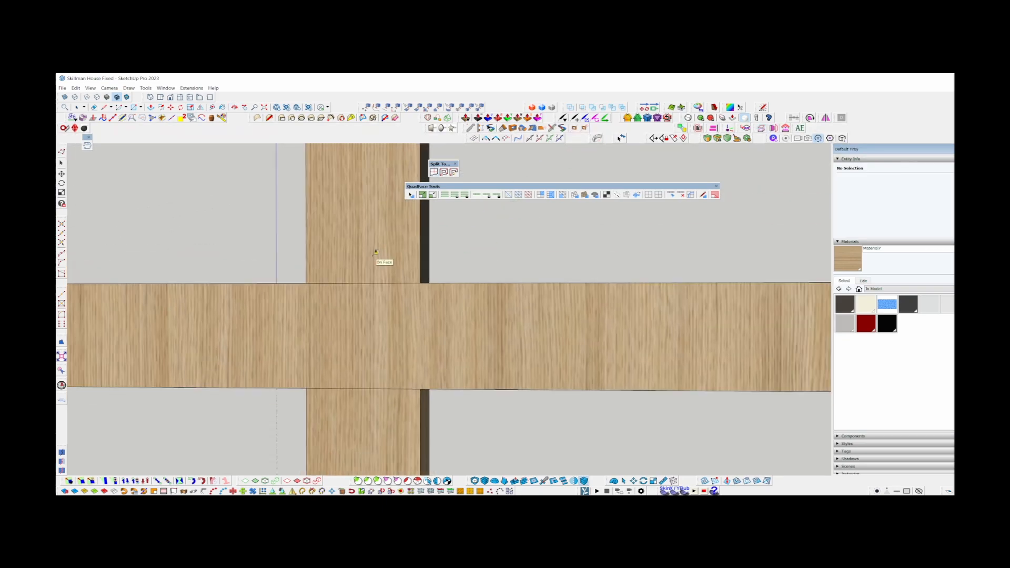
Paint the right leaf's horizontal bar fronts with wood grain running along their length, and close the group.
scroll(368, 263, "down", 4)
double_click(443, 287)
key("b")
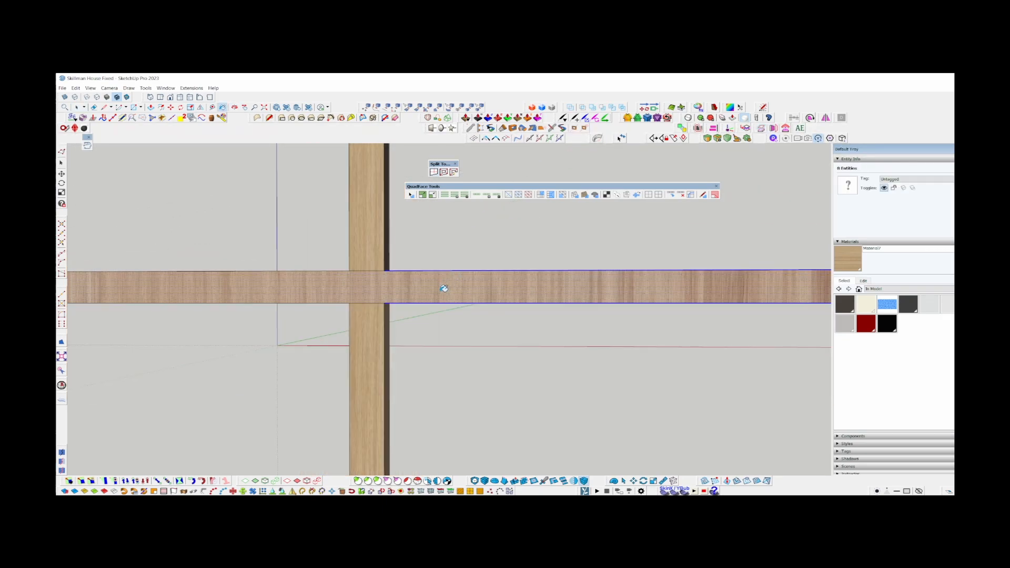
left_click(443, 288)
scroll(442, 282, "down", 5)
key("space")
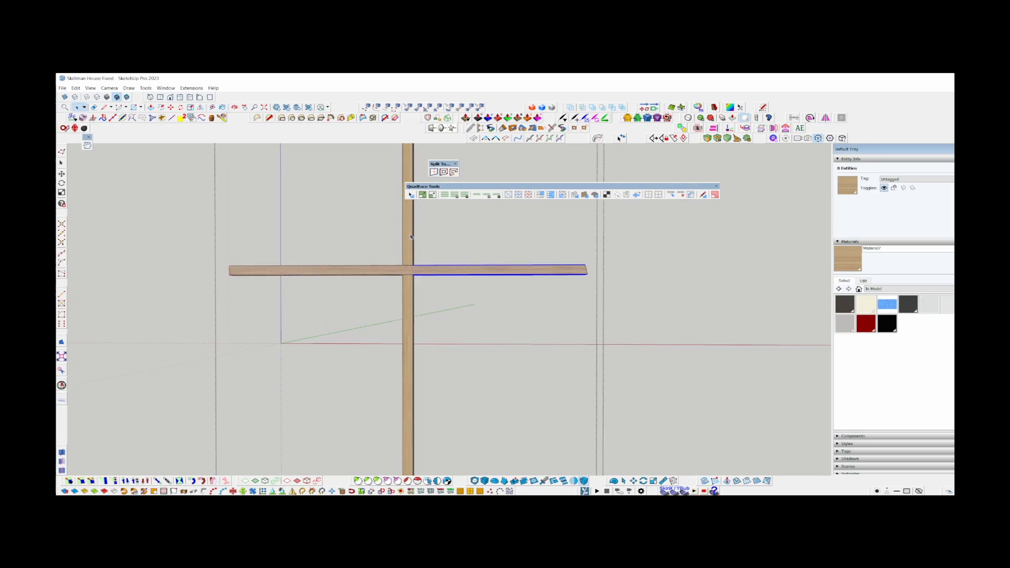
key("Escape")
Reopen the right leaf's glazing bars and apply lengthwise wood grain to all faces of the horizontal segments left of the upright.
scroll(410, 236, "down", 7)
middle_click_drag(408, 240, 363, 253)
scroll(426, 280, "up", 5)
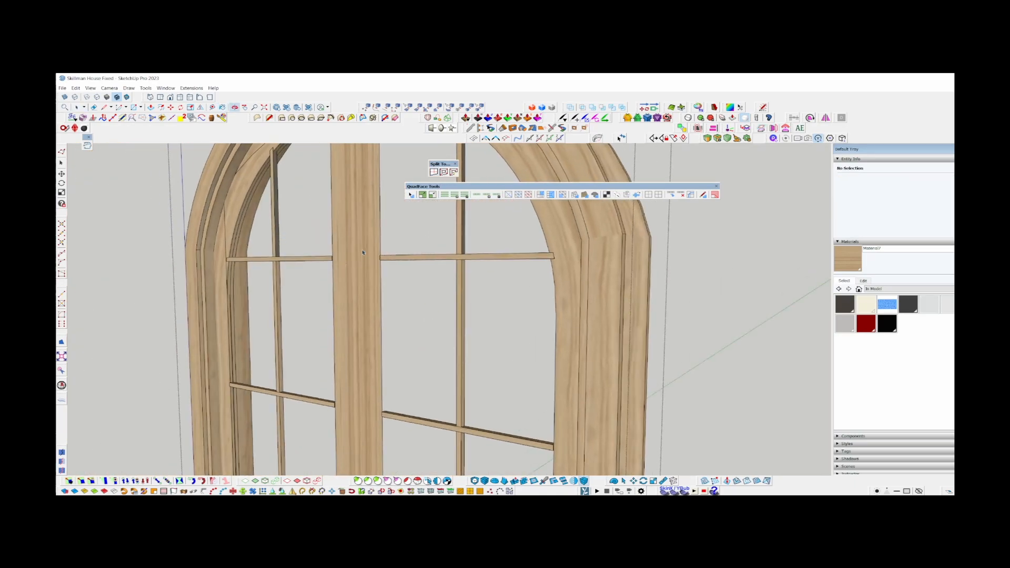
scroll(362, 251, "up", 4)
double_click(467, 266)
middle_click_drag(467, 266, 539, 297)
scroll(539, 297, "up", 5)
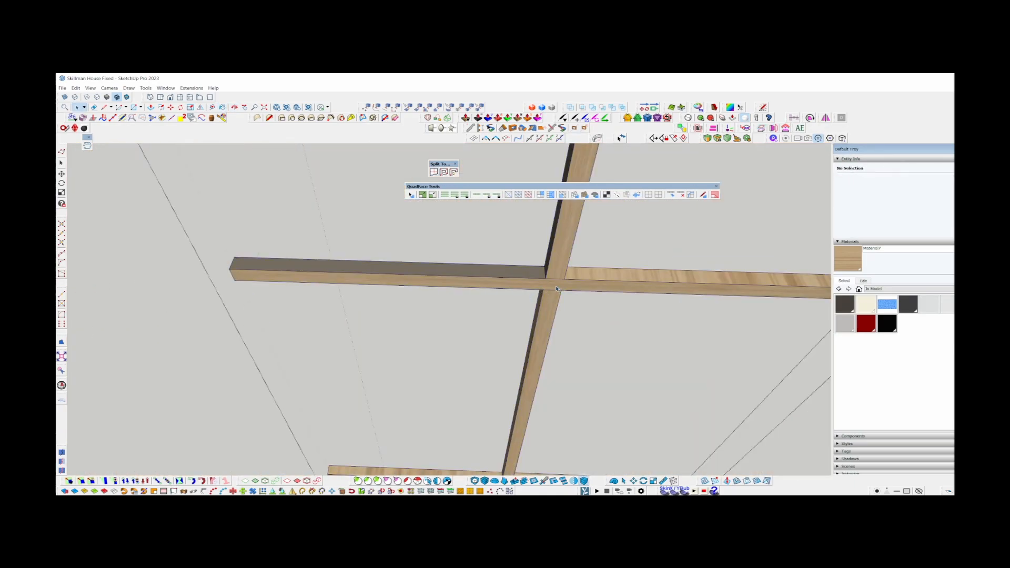
scroll(463, 237, "down", 5)
left_click_drag(442, 427, 425, 232)
key("b")
scroll(440, 246, "up", 3)
Paint the horizontal segments right of the upright with lengthwise wood grain and close the right leaf's glazing bars.
key("space")
left_click_drag(635, 453, 605, 236)
key("b")
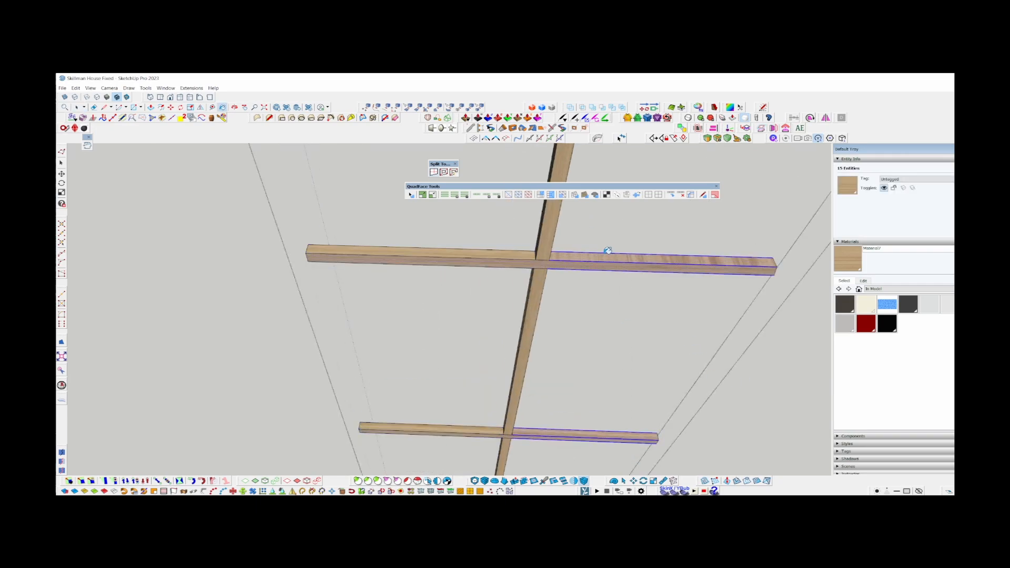
left_click(608, 252)
scroll(608, 252, "down", 4)
key("space")
key("Escape")
middle_click_drag(608, 250, 546, 195)
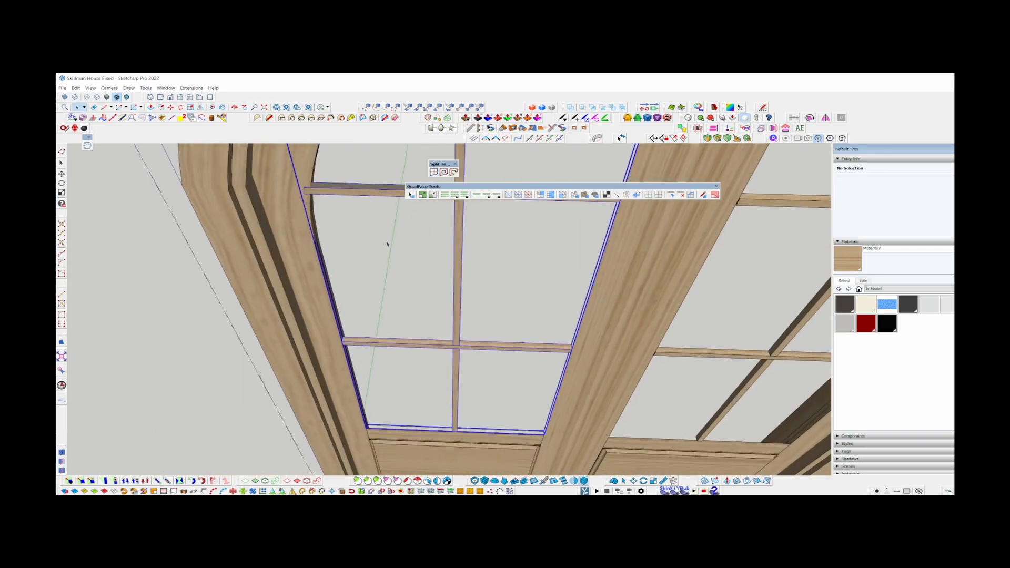
Open the left leaf's glazing bars, paint the horizontal segments on both sides of the upright with lengthwise grain, and close the group.
double_click(387, 244)
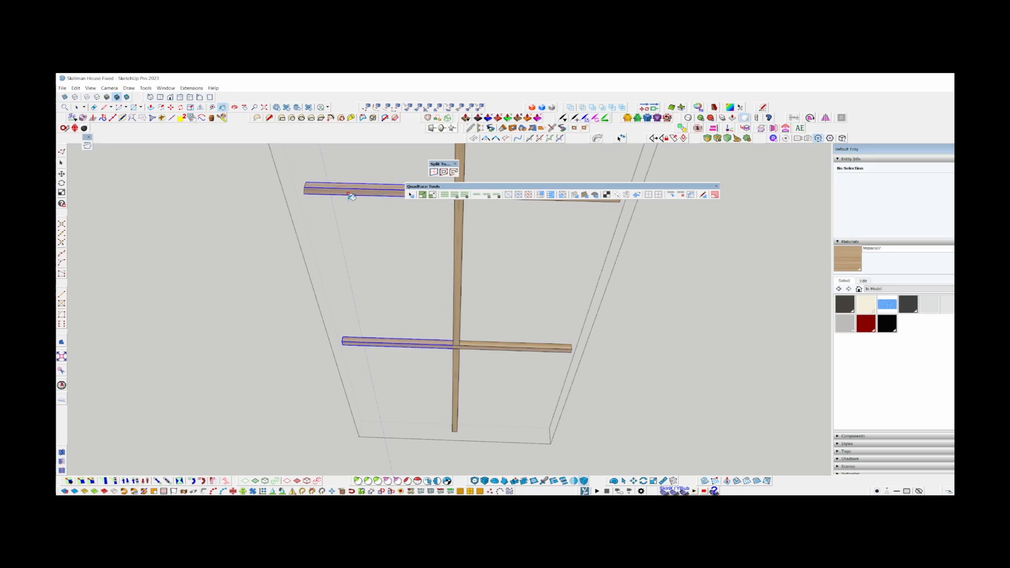
middle_click_drag(351, 196, 240, 213, "shift")
key("space")
left_click_drag(530, 386, 455, 202)
key("b")
left_click(455, 211)
key("space")
key("Escape")
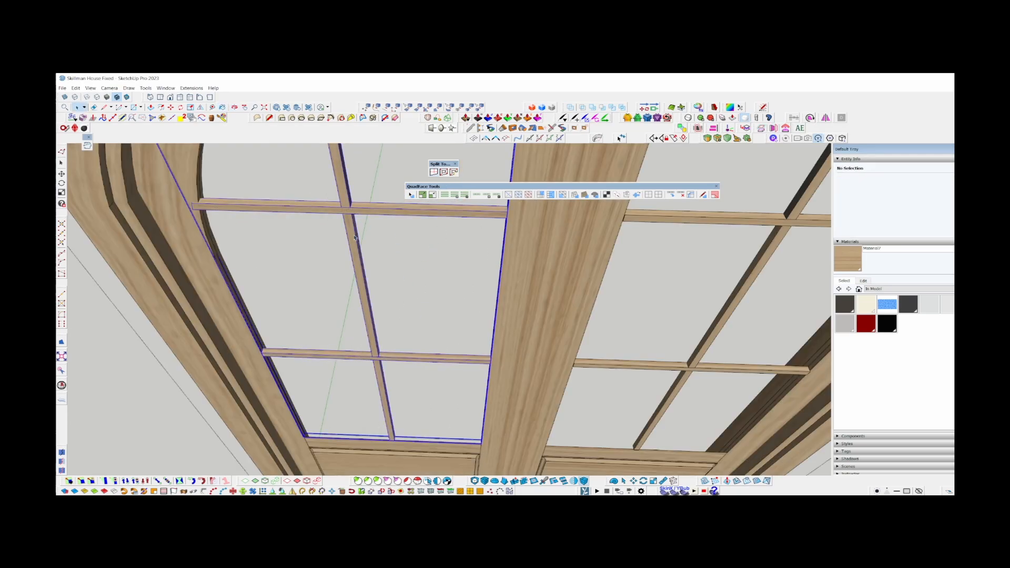
Reopen the left leaf's glazing bars and paint the upright's side faces with the wood material, grain running vertically.
double_click(355, 238)
mouse_move(354, 238)
middle_mouse_down()
mouse_move(230, 180)
mouse_move(250, 181)
mouse_move(349, 248)
mouse_move(334, 270)
middle_mouse_up()
key("b")
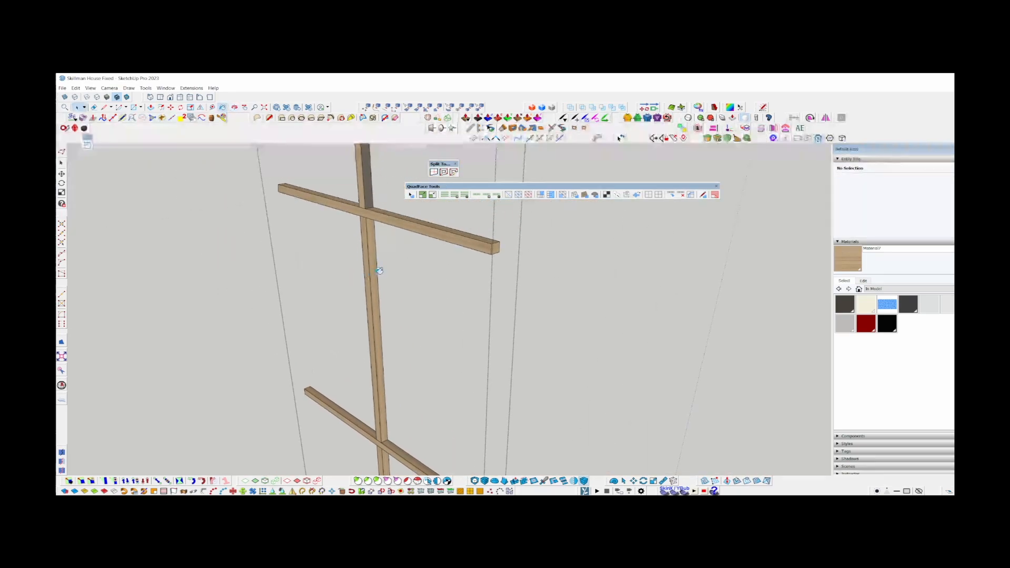
key("b")
left_click(368, 171)
scroll(369, 171, "down", 2)
middle_click_drag(369, 171, 356, 262)
key("space")
key("Escape")
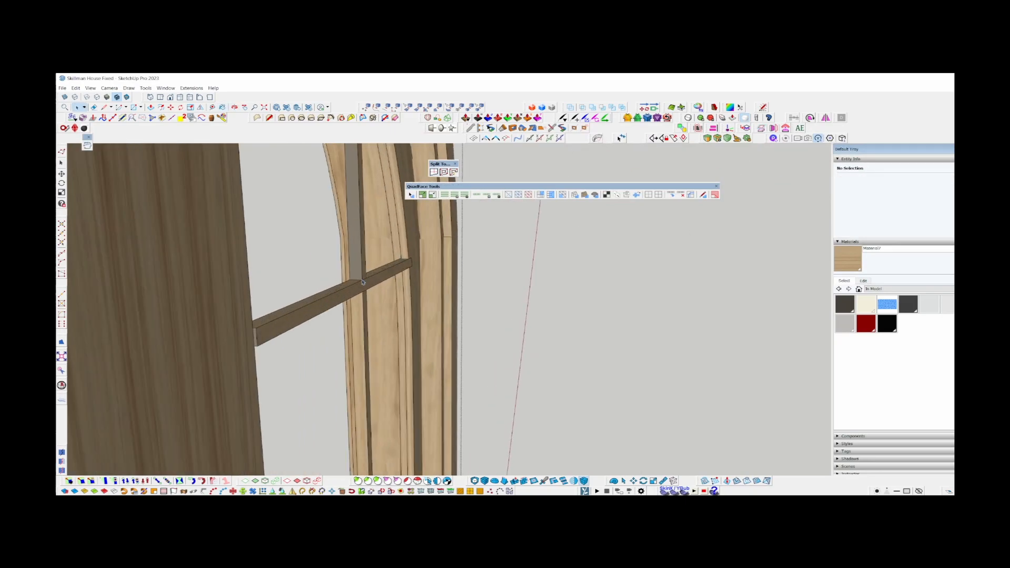
Open the right leaf's glazing bars, paint the upright's side faces with vertical wood grain, and close the group.
double_click(357, 221)
scroll(358, 221, "down", 2)
left_click_drag(372, 222, 314, 210)
scroll(314, 210, "down", 3)
left_click_drag(371, 332, 313, 315, "ctrl")
left_click(341, 352)
mouse_move(340, 353)
middle_mouse_down()
mouse_move(403, 262)
mouse_move(331, 264)
middle_mouse_up()
key("space")
key("Escape")
Select both leaves' glazing bar groups and move them together along the green axis, deeper into the door frame.
left_click(331, 265)
scroll(331, 265, "up", 3)
left_click(244, 348, "ctrl")
scroll(567, 277, "up", 4)
key("m")
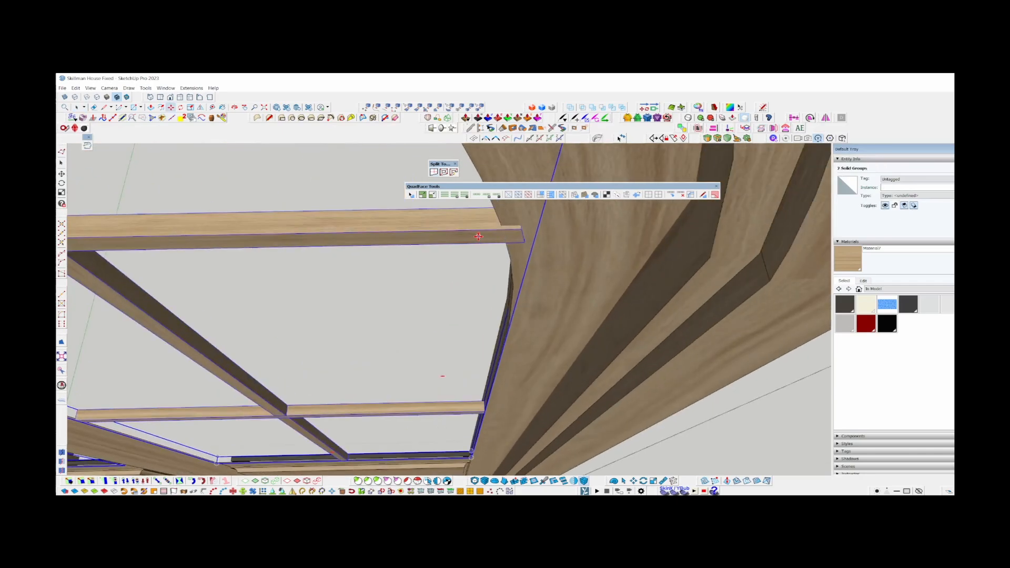
left_click(478, 234)
key("Left")
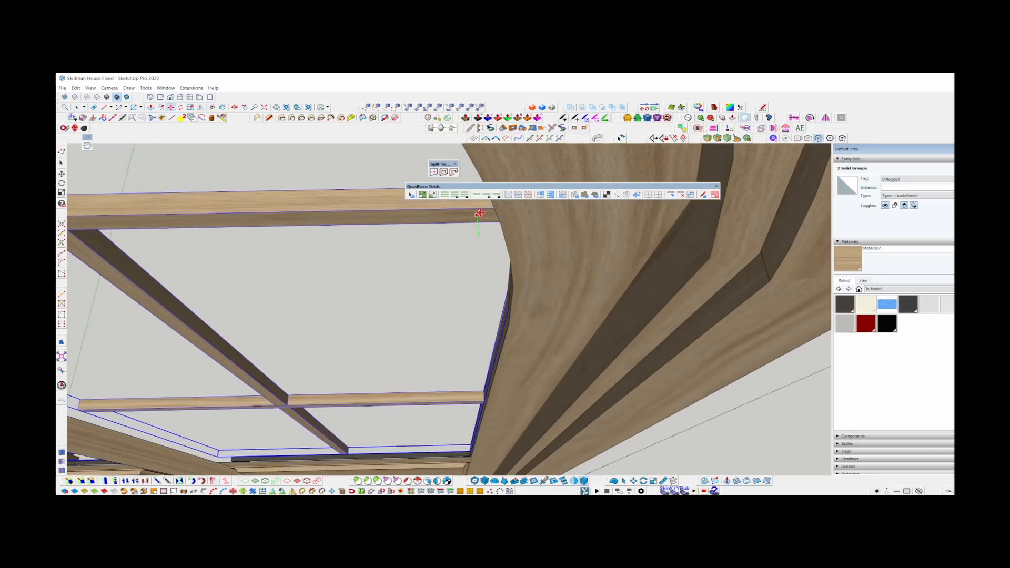
middle_click_drag(479, 213, 461, 253)
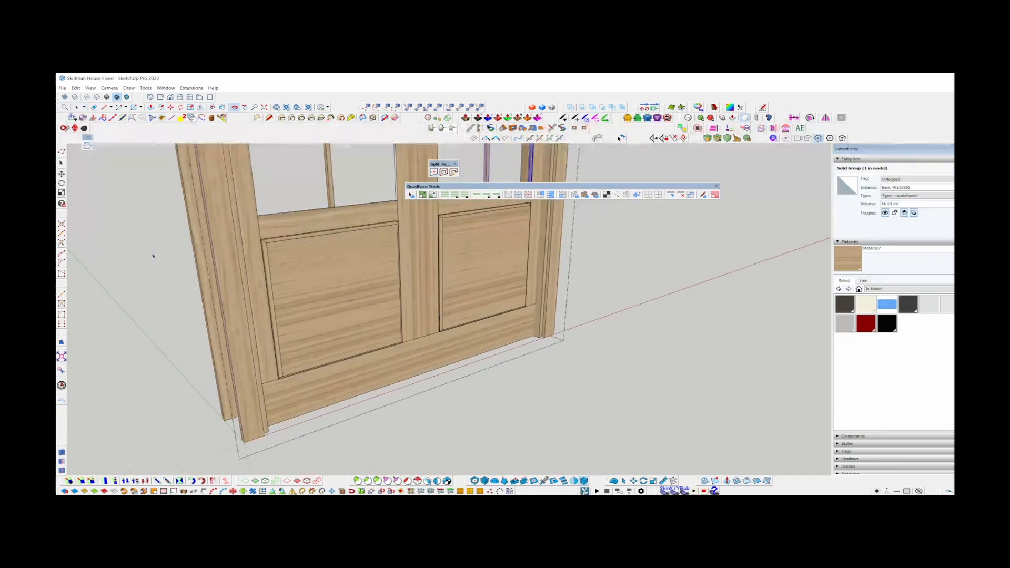
Open the frame group around the glazed opening, select its long side face, and extend it with Joint Push Pull.
middle_click_drag(454, 255, 421, 442, "shift")
key("Escape")
double_click(383, 225)
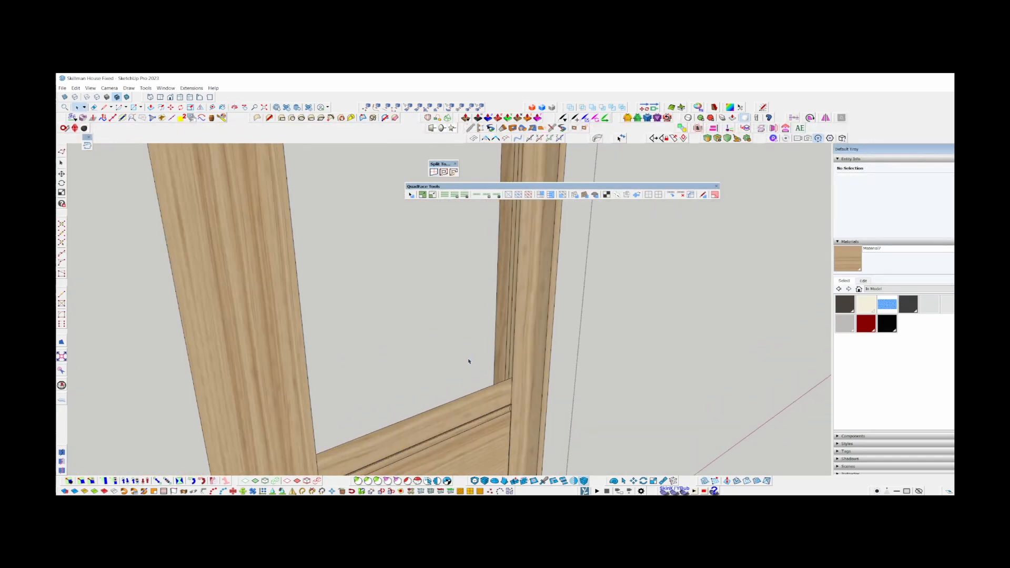
left_click(474, 371)
middle_click_drag(475, 372, 412, 331)
left_click(343, 358)
scroll(448, 299, "up", 2)
middle_click_drag(448, 300, 539, 305)
scroll(346, 262, "down", 4)
left_click(541, 318)
scroll(539, 317, "up", 3)
left_click(545, 297)
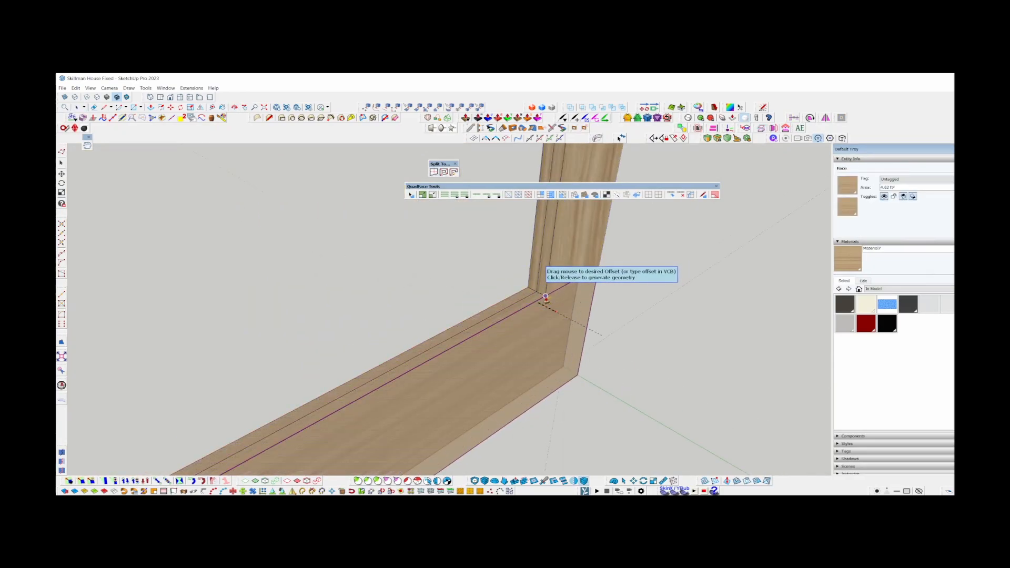
Adjust the frame's glazing ledge with Push/Pull, paint its faces with the wood material, and close the group.
key("p")
middle_click_drag(551, 308, 336, 334)
key("b")
middle_click_drag(593, 454, 503, 342)
key("space")
key("b")
key("space")
middle_click_drag(500, 284, 415, 315)
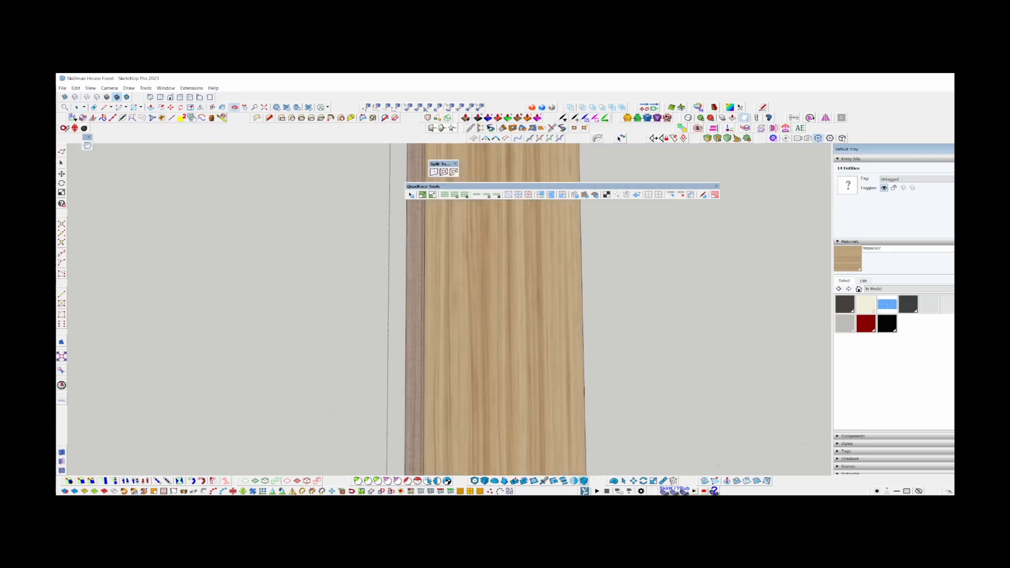
scroll(494, 327, "down", 6)
middle_click_drag(494, 328, 466, 338)
scroll(467, 338, "up", 4)
left_click(675, 336)
middle_click_drag(232, 363, 404, 385)
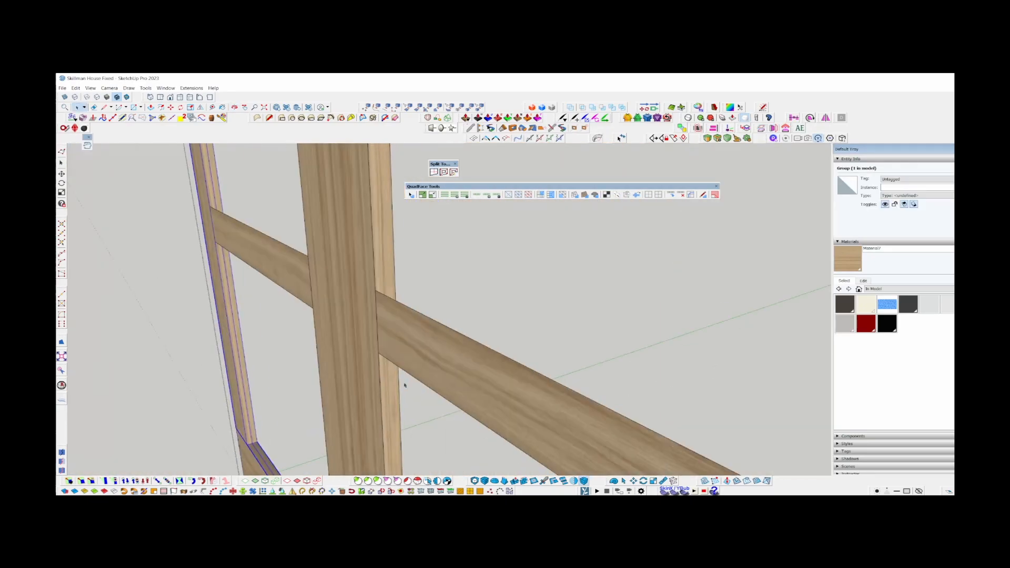
mouse_move(421, 330)
middle_mouse_down()
mouse_move(277, 389)
mouse_move(454, 340)
mouse_move(462, 319)
mouse_move(456, 363)
mouse_move(461, 292)
mouse_move(432, 299)
mouse_move(439, 325)
middle_mouse_up()
key("Escape")
Select both lower panel moulding groups and try to move them within the door frame.
scroll(464, 326, "up", 5)
scroll(445, 352, "up", 2)
left_click(440, 351)
scroll(442, 349, "down", 4)
key("shift+h")
scroll(461, 293, "down", 4)
scroll(436, 326, "up", 4)
left_click(432, 325)
left_click(594, 288, "shift")
key("m")
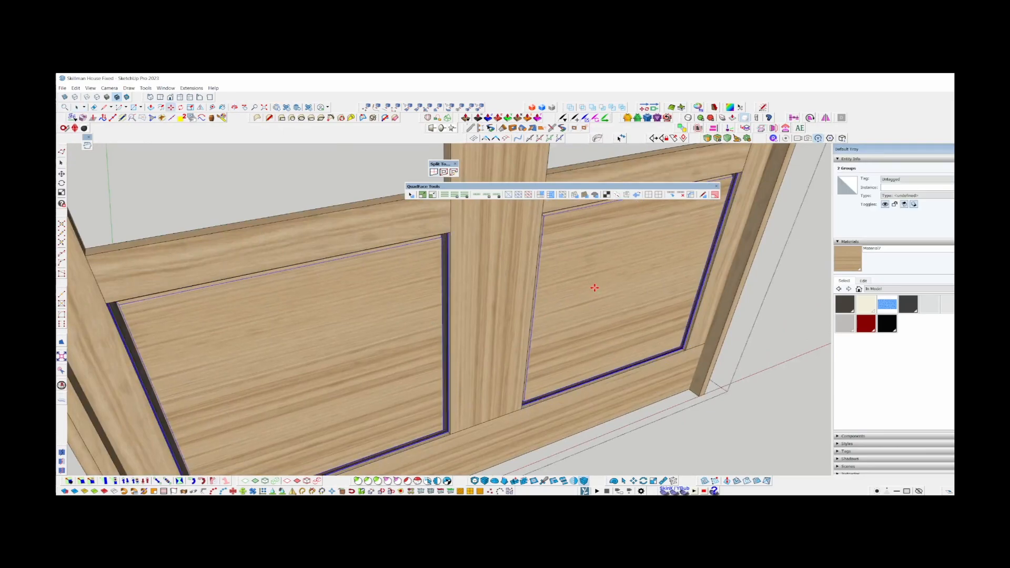
key("space")
Select the frame group around the lower panel openings, try to reposition it, and close the group.
scroll(448, 428, "up", 4)
left_click(456, 421)
key("shift+h")
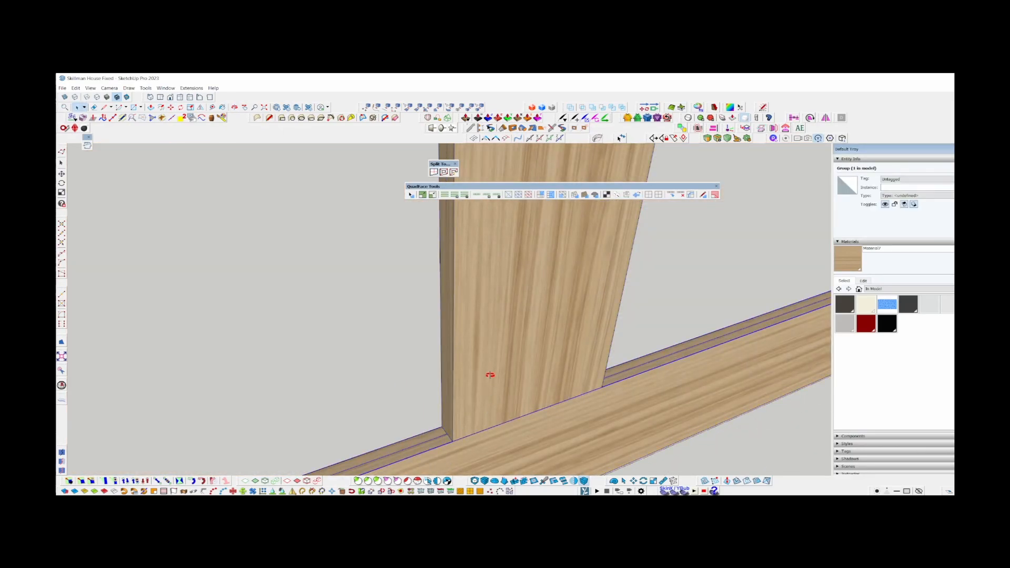
middle_click_drag(490, 374, 360, 281)
scroll(347, 334, "down", 4)
scroll(626, 379, "up", 2)
key("shift+h")
key("m")
left_click(538, 399)
key("space")
scroll(348, 336, "down", 10)
key("Escape")
Open the arched frame group, select all its geometry, move it along the green axis, and close the group.
double_click(361, 281)
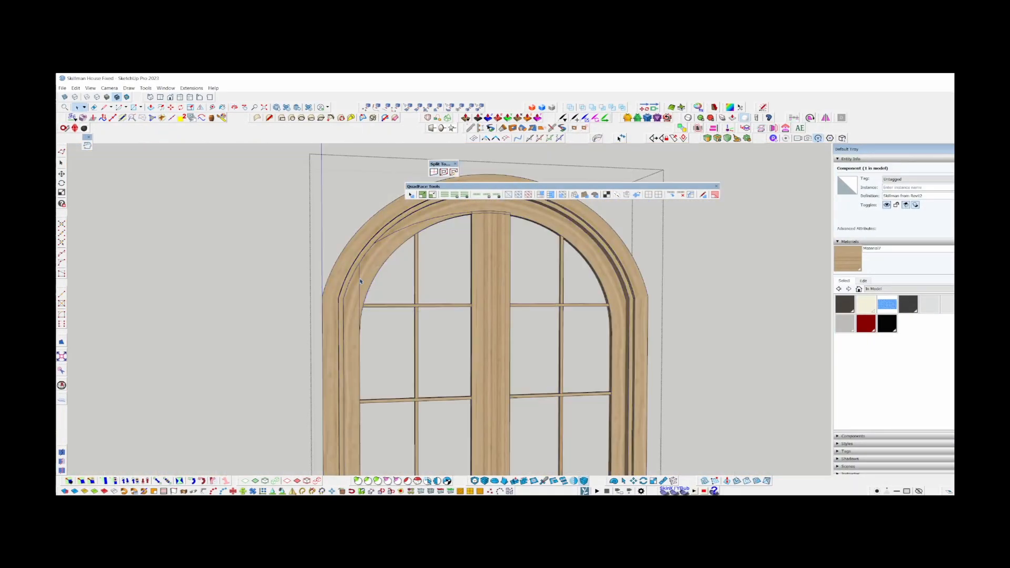
double_click(360, 282)
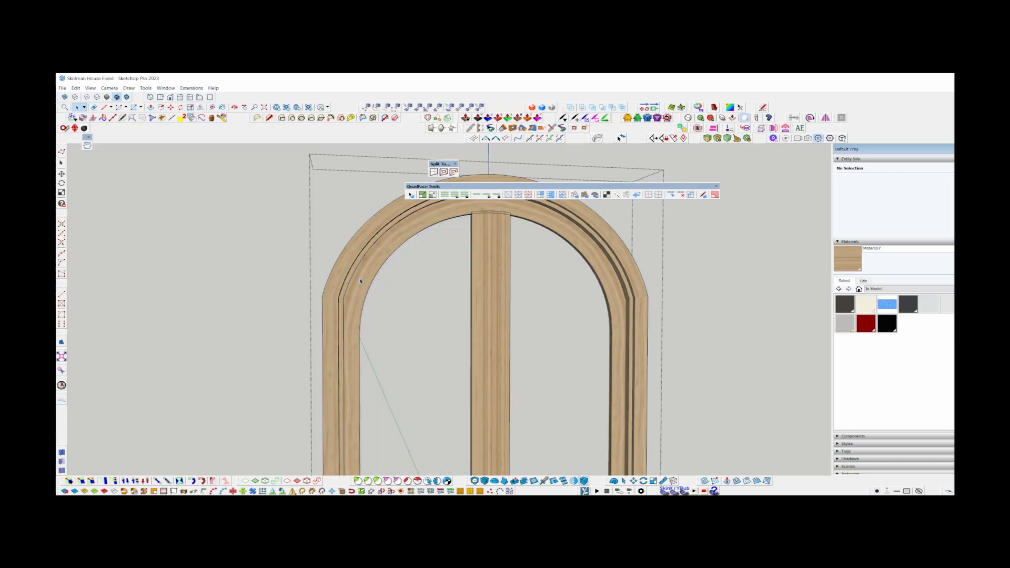
key("Escape")
middle_click_drag(531, 247, 410, 278)
scroll(462, 257, "up", 7)
double_click(615, 258)
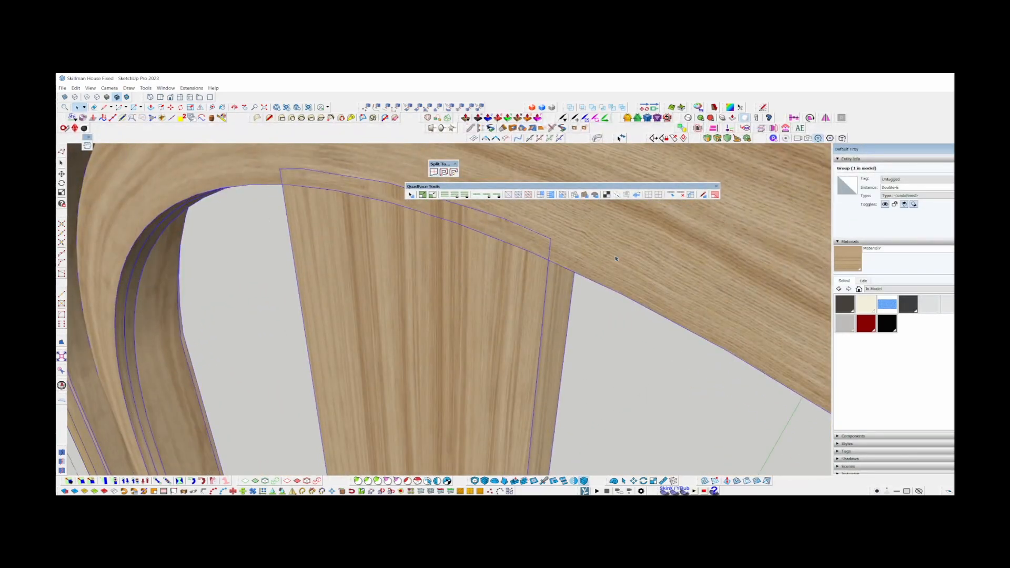
key("ctrl+a")
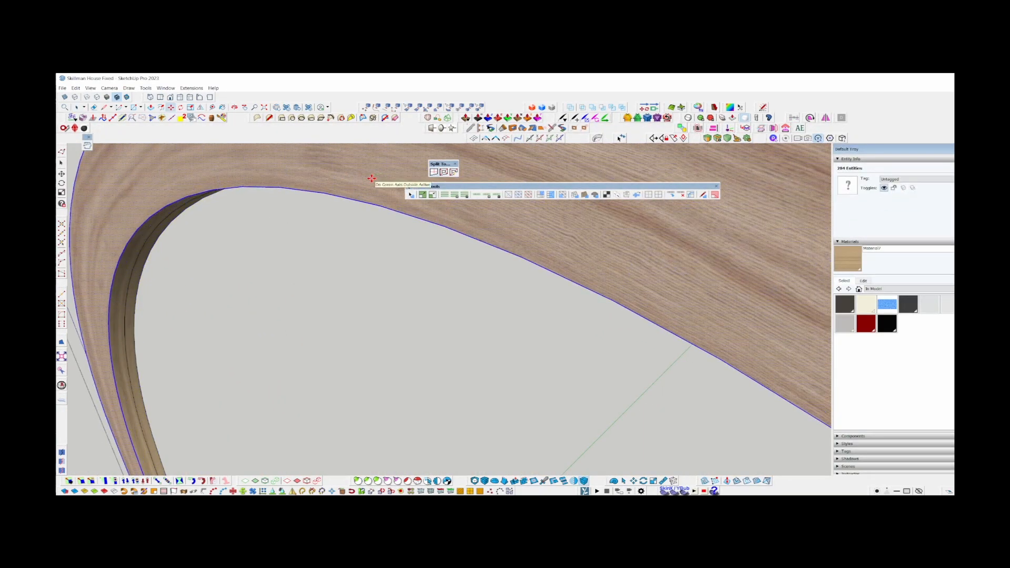
scroll(372, 178, "down", 8)
key("space")
key("Escape")
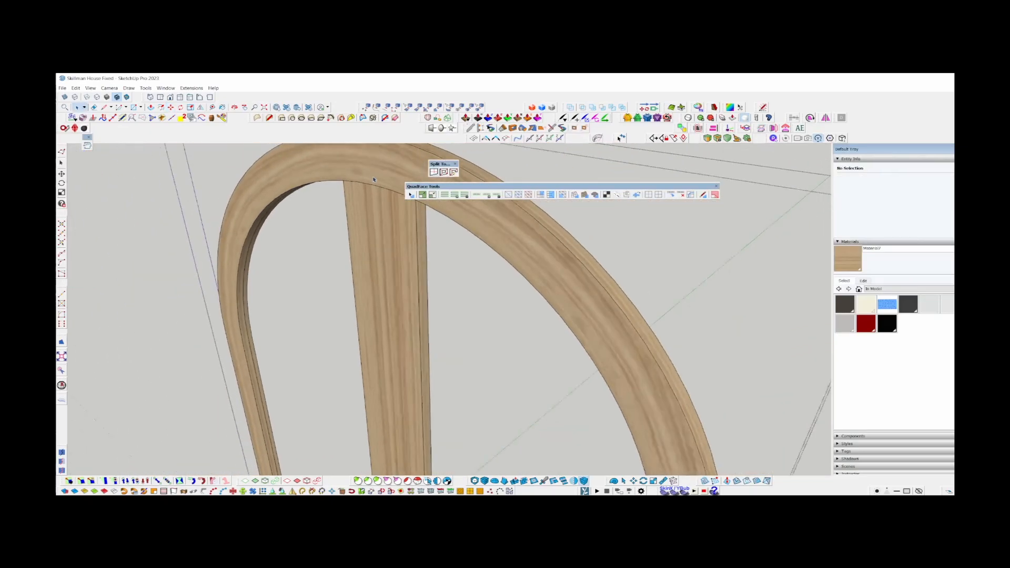
Return to the full house model and examine the gap along the door's arched frame.
scroll(374, 179, "down", 6)
key("Escape")
middle_click_drag(363, 294, 421, 274)
scroll(368, 326, "up", 6)
middle_click_drag(326, 337, 357, 351)
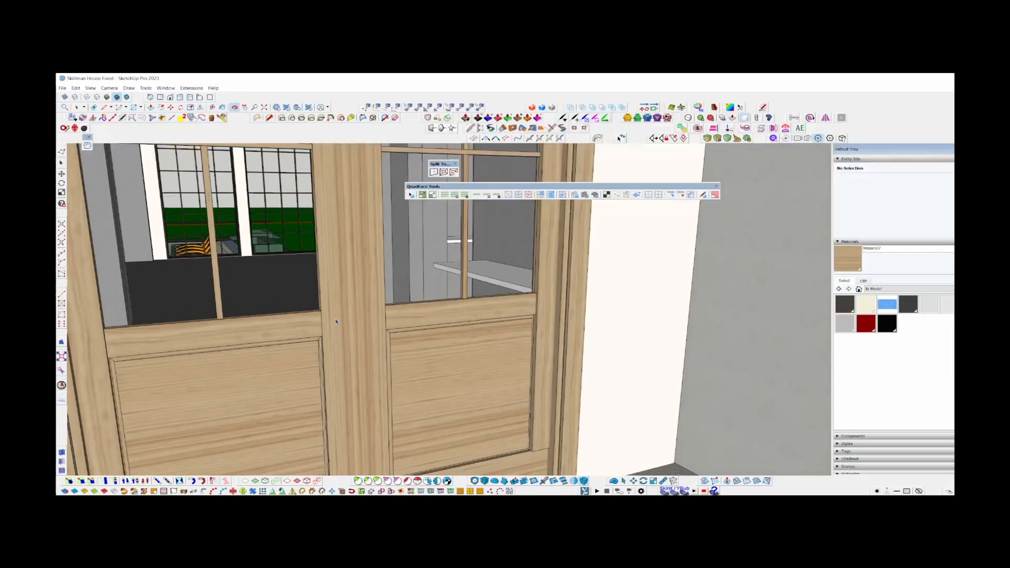
scroll(356, 334, "down", 5)
mouse_move(356, 333)
middle_mouse_down()
mouse_move(354, 419)
mouse_move(303, 393)
middle_mouse_up()
key("space")
scroll(212, 284, "up", 8)
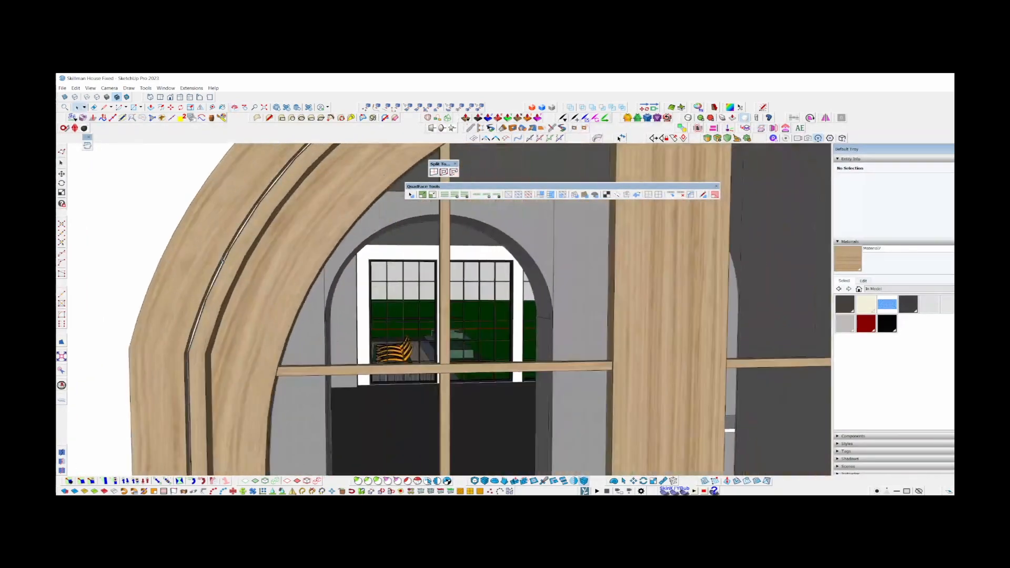
middle_click_drag(212, 284, 184, 292)
scroll(185, 402, "up", 4)
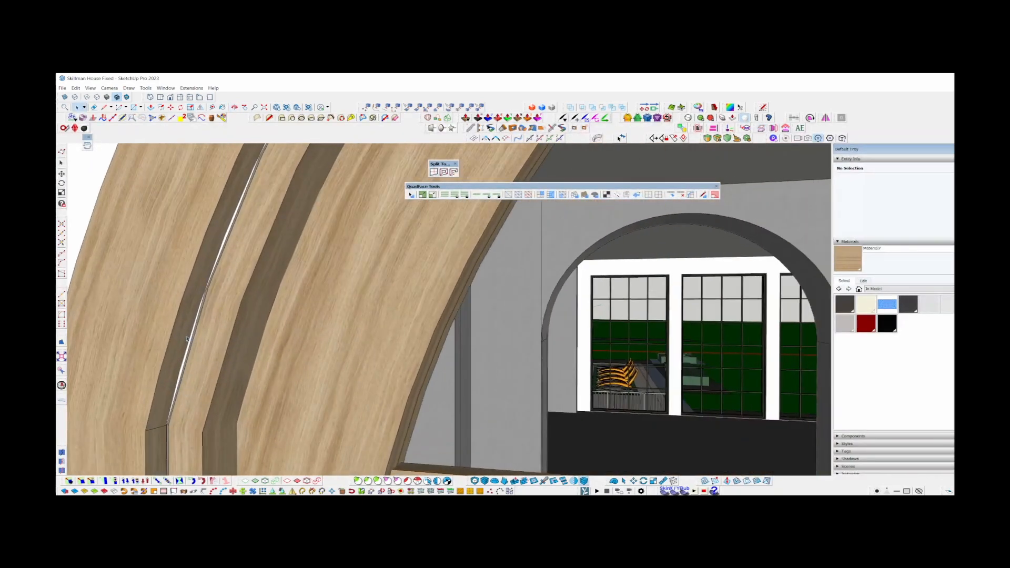
scroll(187, 339, "down", 9)
left_click(267, 221)
middle_click_drag(267, 220, 301, 219)
scroll(301, 219, "down", 1)
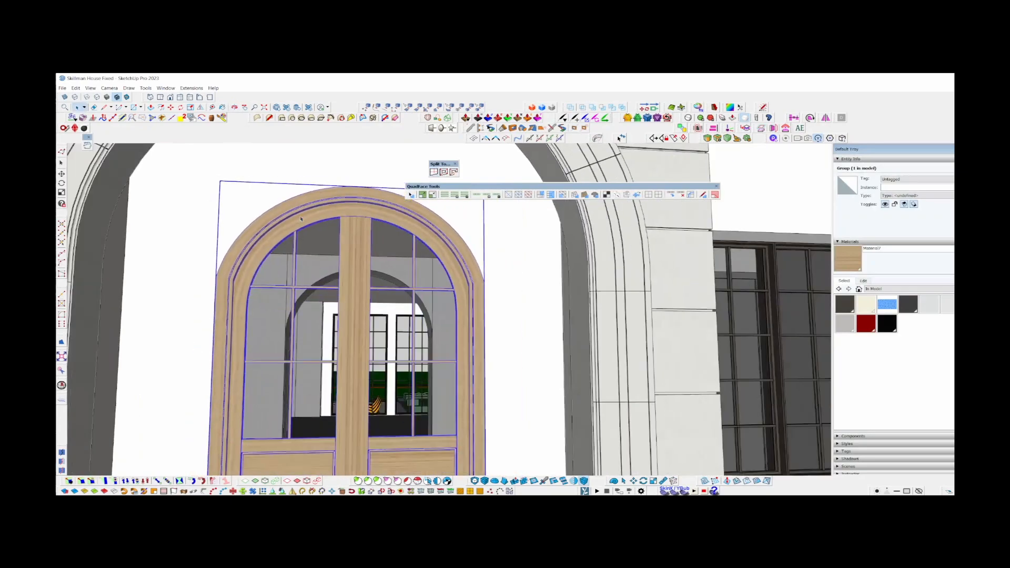
scroll(300, 218, "down", 3)
scroll(378, 222, "up", 1)
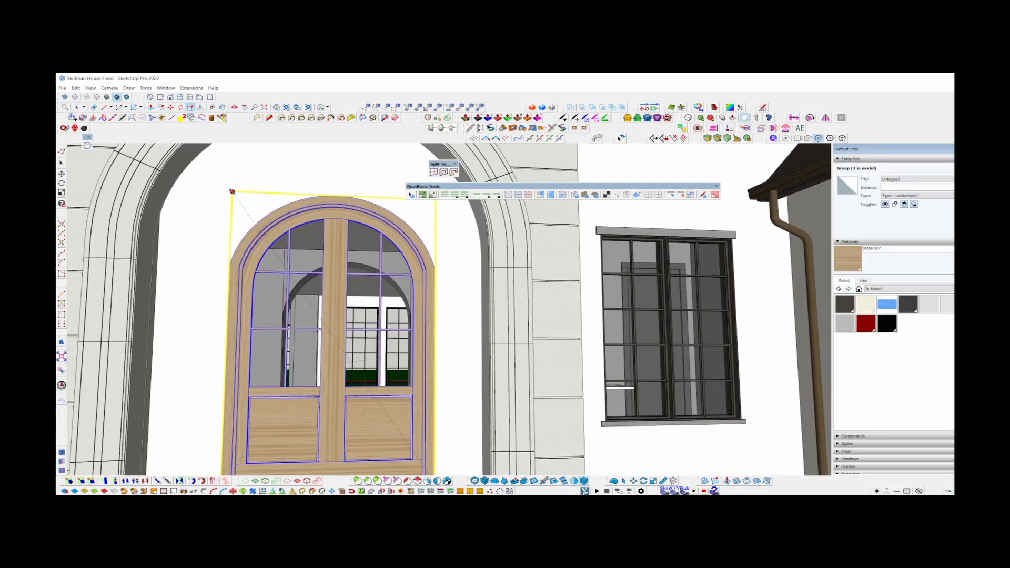
middle_click_drag(432, 206, 421, 261, "shift")
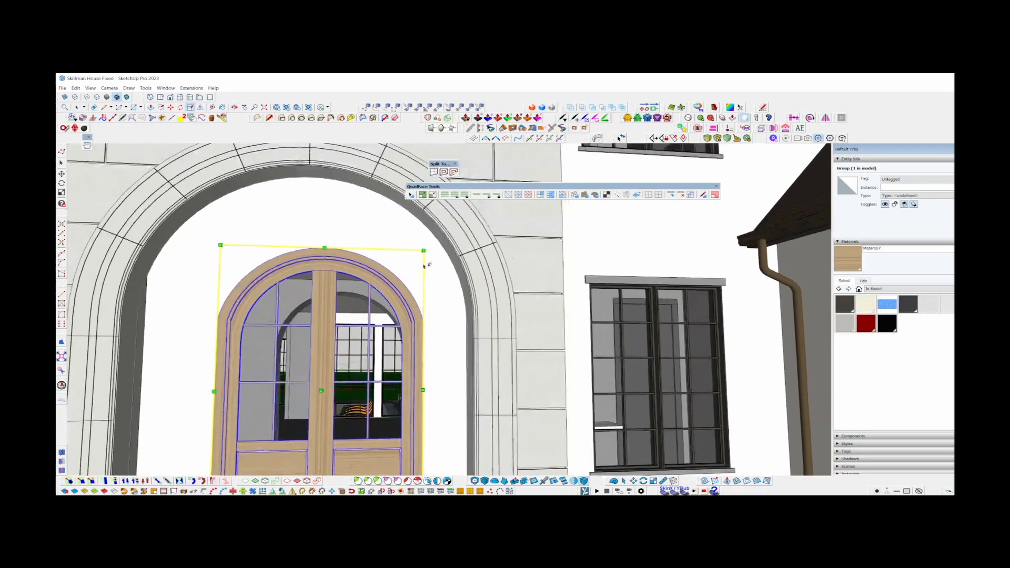
key("space")
Open the door group, examine how its outer frame meets the wall opening, and close it.
scroll(428, 326, "up", 6)
middle_click_drag(442, 316, 602, 308)
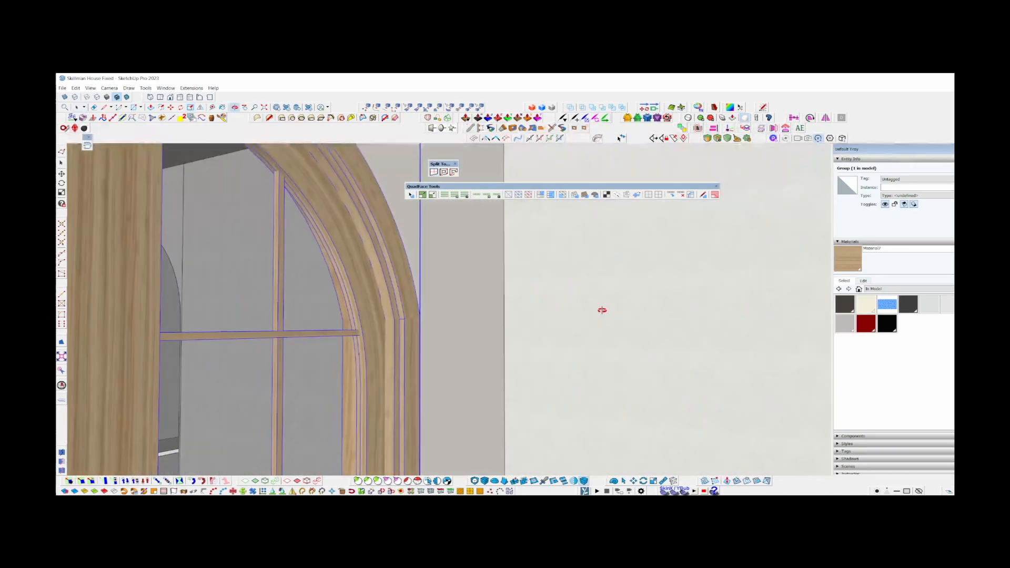
double_click(387, 320)
middle_click_drag(303, 457, 293, 421, "shift")
left_click(299, 354)
scroll(300, 354, "down", 6)
key("Escape")
scroll(293, 423, "down", 4)
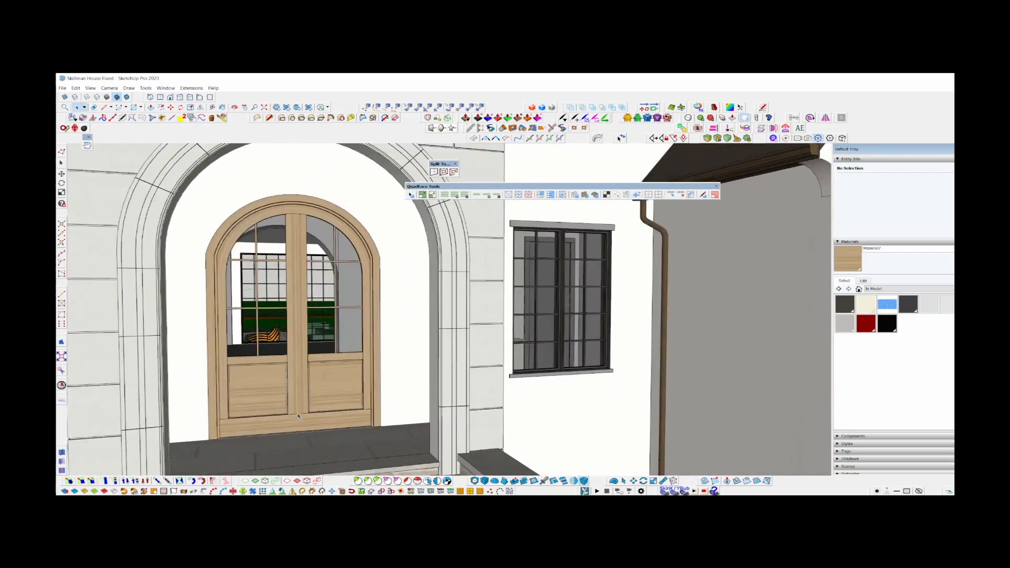
Open the door's nested groups down to the lower panel moulding and delete the unwanted piece there.
scroll(293, 426, "up", 4)
scroll(293, 426, "up", 2)
scroll(305, 440, "up", 2)
double_click(302, 435)
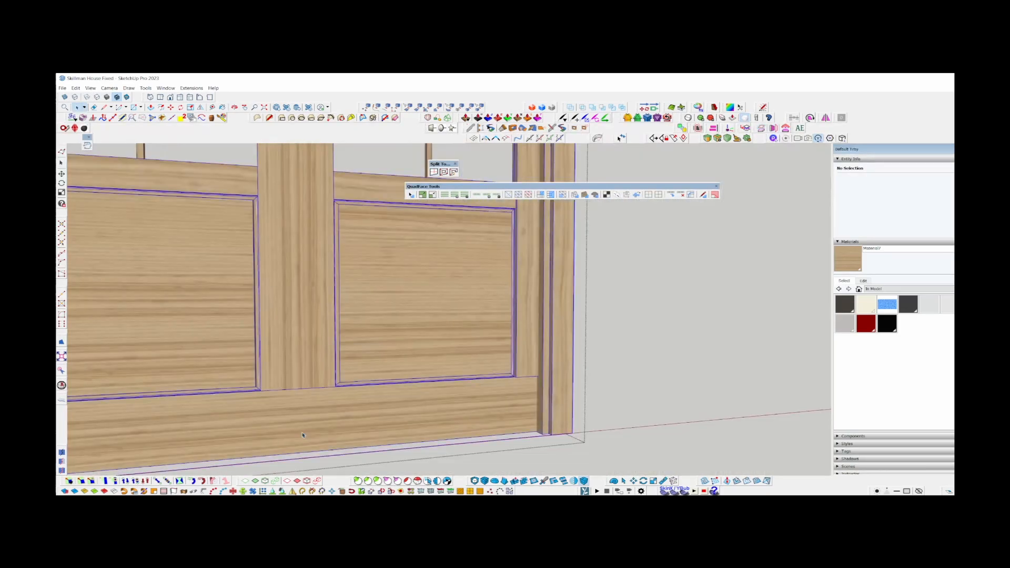
double_click(286, 411)
left_click(273, 392)
scroll(269, 387, "up", 6)
middle_click_drag(269, 386, 241, 365)
left_click(242, 366)
double_click(242, 366)
key("Escape")
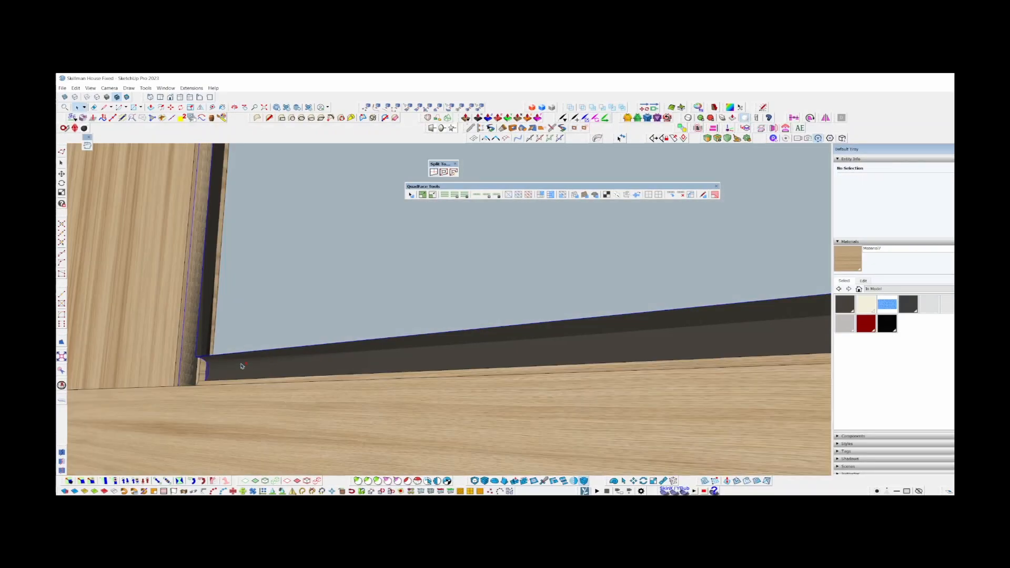
key("Delete")
Open the door frame group and cut the bottom rail in two at its centre with the Slice tool.
scroll(446, 308, "down", 4)
middle_click_drag(267, 356, 684, 363)
middle_click_drag(473, 363, 450, 396)
left_click(390, 374)
scroll(390, 374, "down", 5)
double_click(390, 374)
scroll(383, 369, "down", 4)
double_click(382, 368)
left_click(382, 368)
scroll(381, 370, "up", 6)
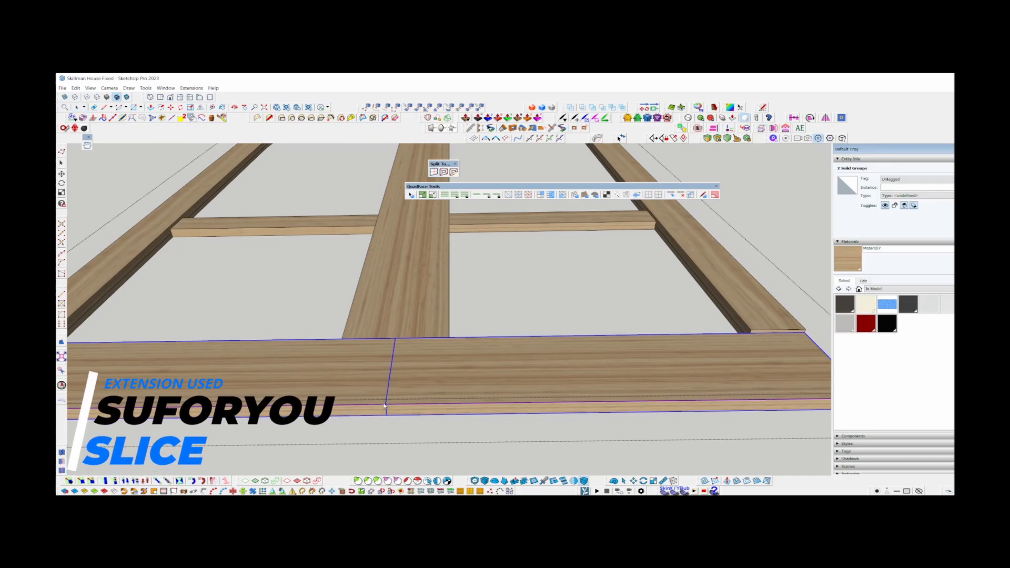
Slice the centre stile lengthwise and the arched frame into two halves along the same centreline.
left_click(401, 323)
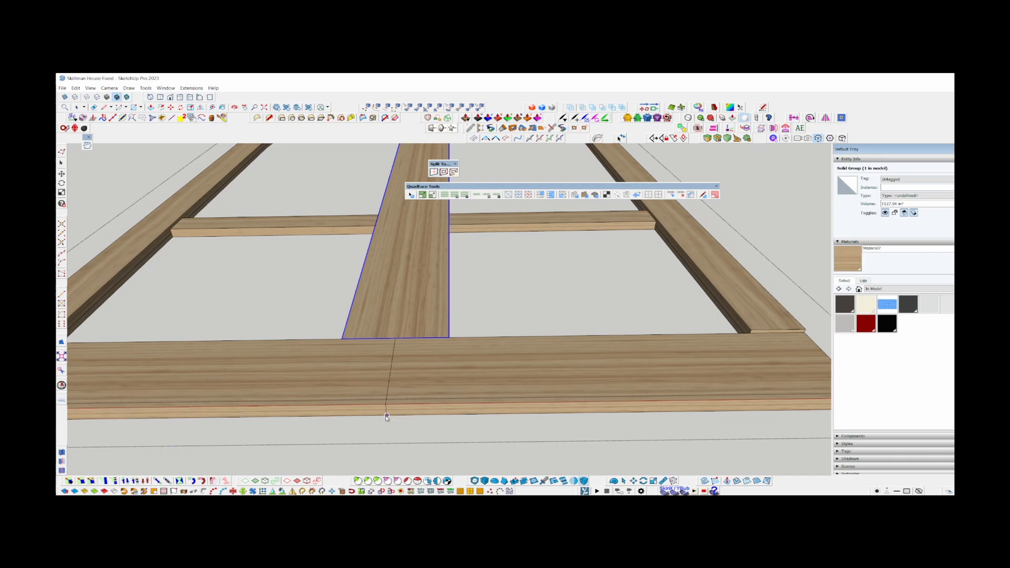
middle_click_drag(390, 403, 388, 343)
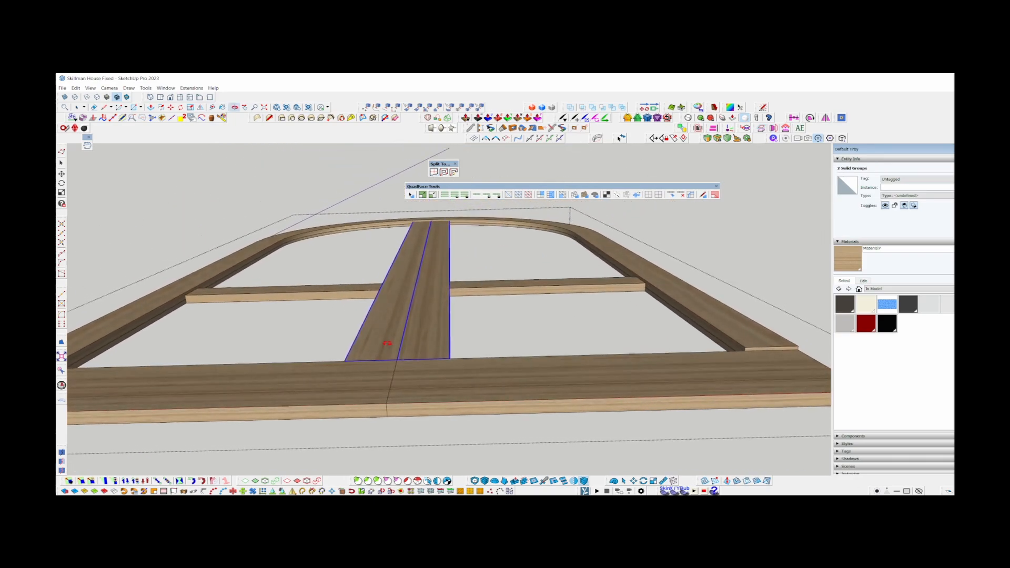
key("space")
left_click(670, 288)
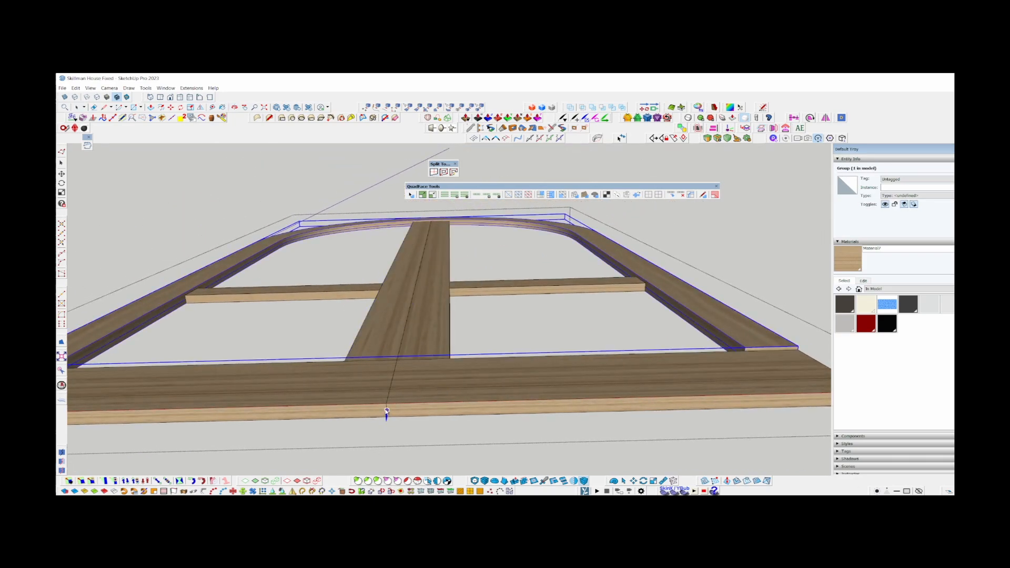
left_click(385, 405)
key("space")
scroll(394, 397, "down", 3)
scroll(403, 384, "up", 6)
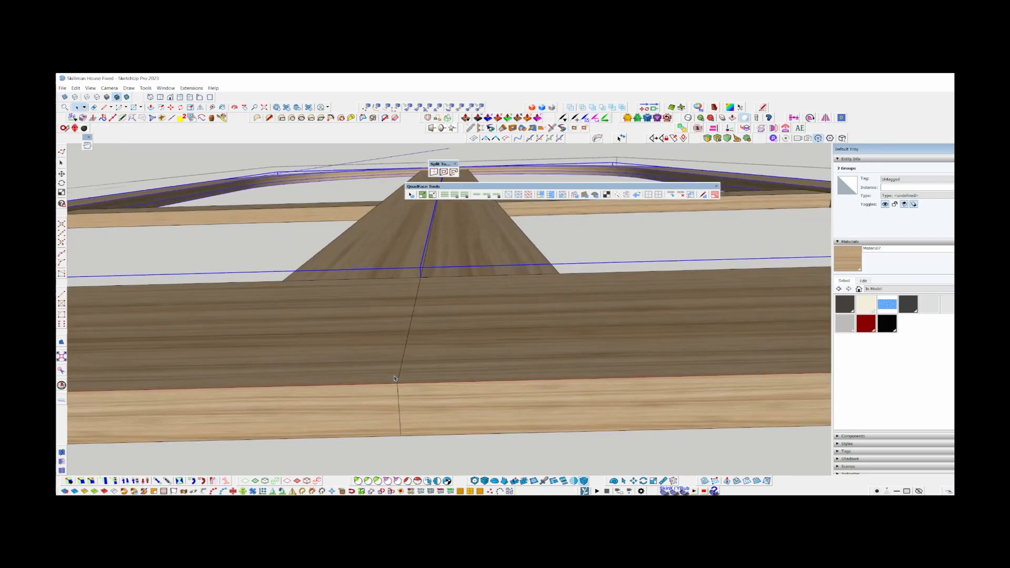
Place a parallel guide on each side of the door's centre cut with the Tape Measure tool.
key("t")
scroll(398, 376, "up", 1)
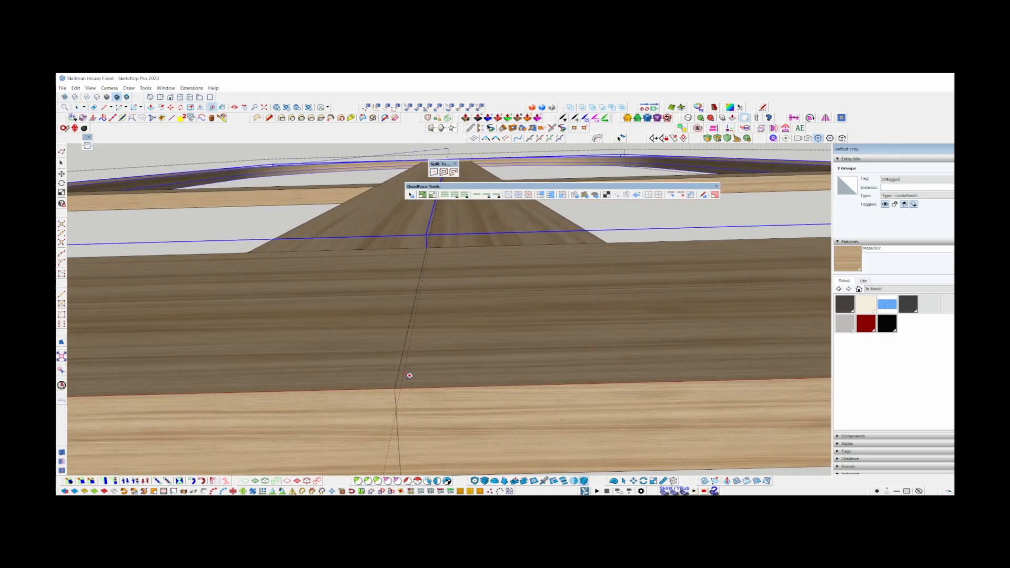
scroll(398, 377, "up", 1)
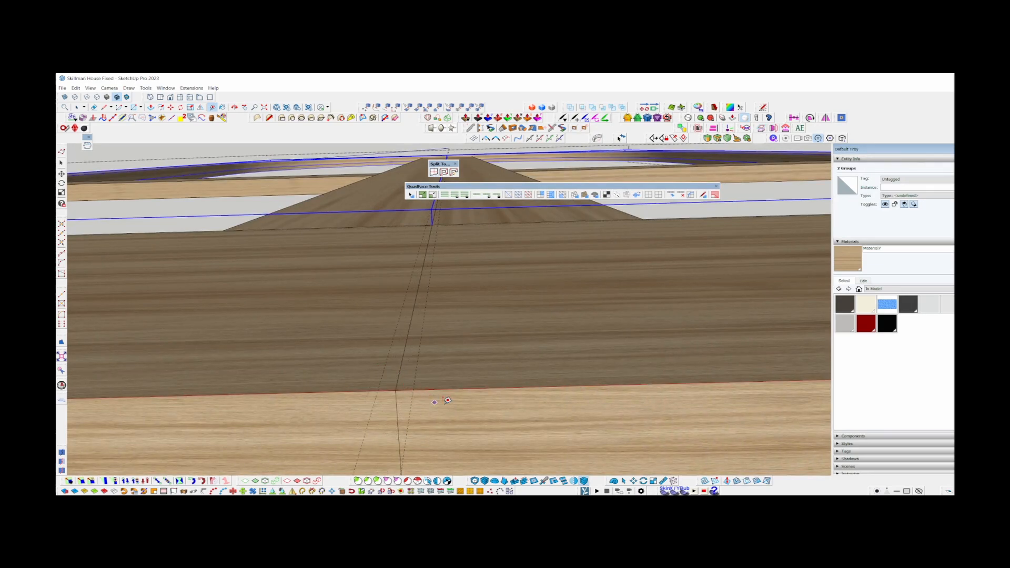
middle_click_drag(434, 403, 516, 388)
Slice the bottom rail, centre stile, and arched frame halves along the guides on both sides of the centreline.
key("space")
left_click(516, 388, "shift")
scroll(510, 388, "down", 5)
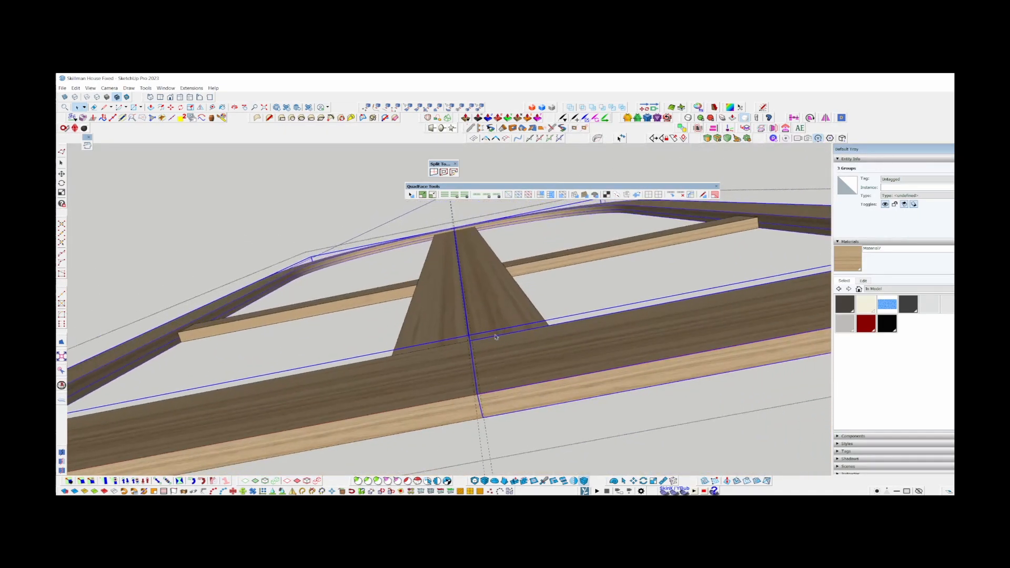
middle_click_drag(470, 308, 440, 358)
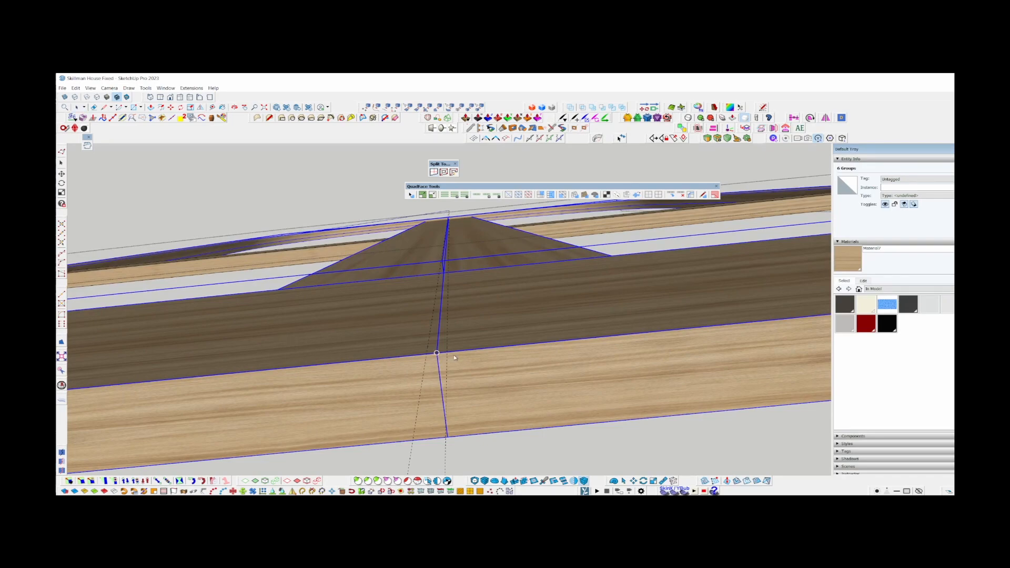
middle_click_drag(452, 401, 431, 357)
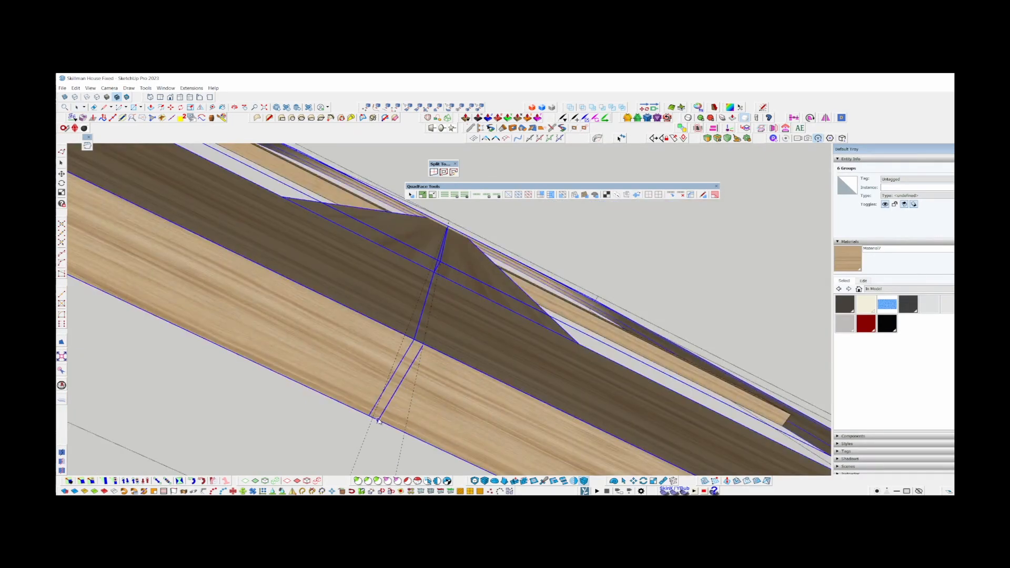
Delete the narrow strips between the two outer cuts to open a gap between the door leaves.
left_click(413, 367)
left_click(407, 342)
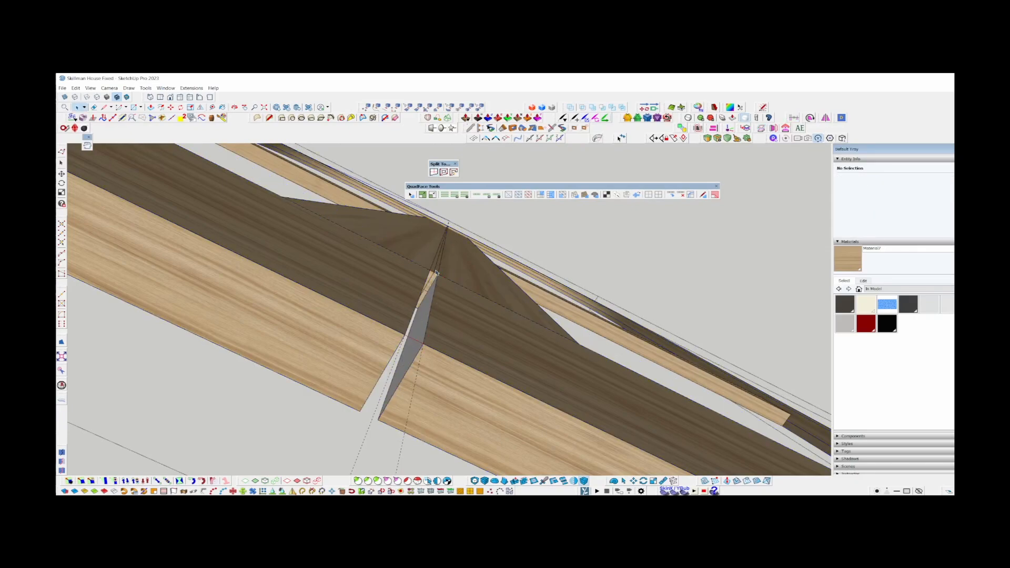
scroll(436, 273, "up", 2)
middle_click_drag(452, 266, 367, 378)
key("Delete")
Open the right half of the bottom rail and paint its cut end face with the wood material.
scroll(405, 277, "down", 12)
scroll(388, 369, "up", 9)
double_click(383, 431)
middle_click_drag(382, 431, 370, 429)
key("b")
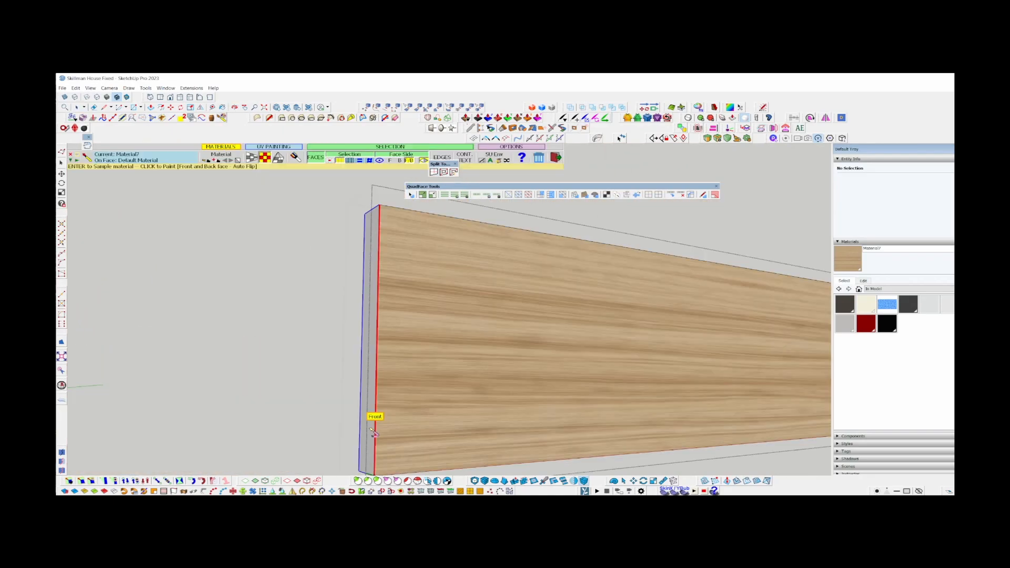
middle_click_drag(429, 355, 217, 408)
Open the left half of the bottom rail and paint its cut end face with the wood material.
key("space")
left_click(323, 394)
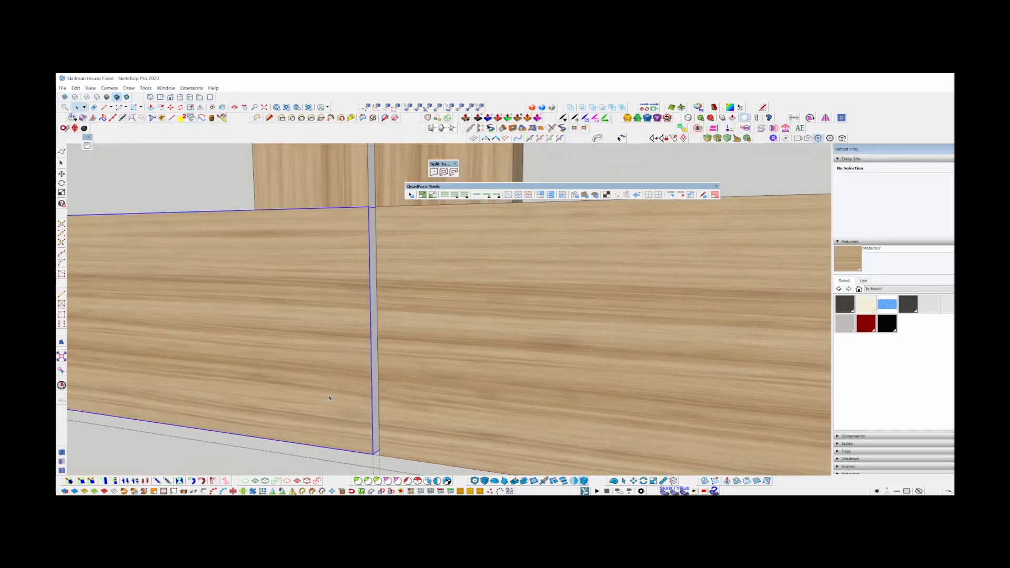
scroll(329, 398, "down", 5)
key("b")
scroll(289, 376, "up", 2)
left_click(290, 376)
middle_click_drag(295, 380, 593, 390)
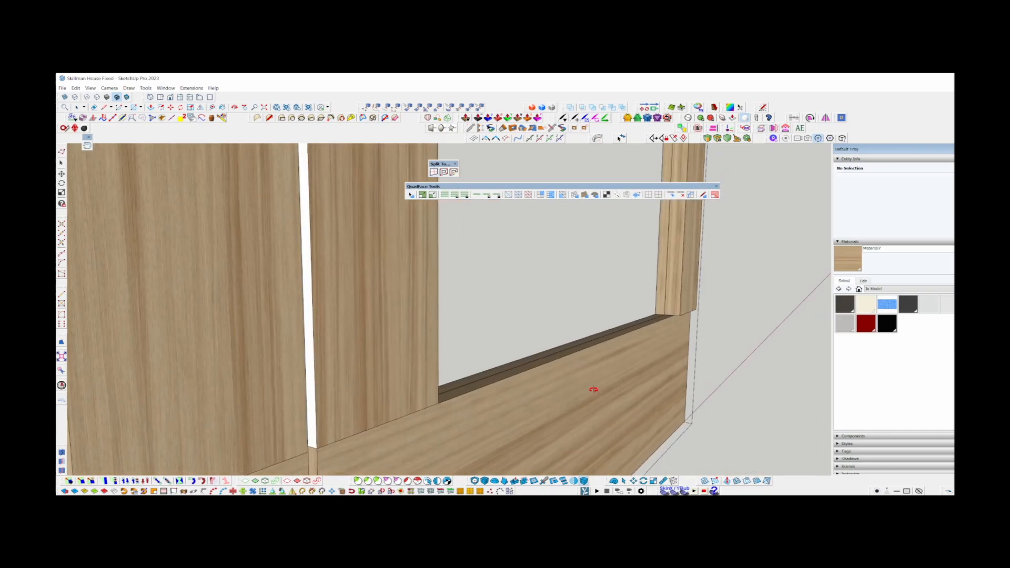
Paint the bare cut faces along the centre gap on the centre stile and both arched frame halves with the wood material.
left_click(312, 414)
scroll(315, 417, "down", 5)
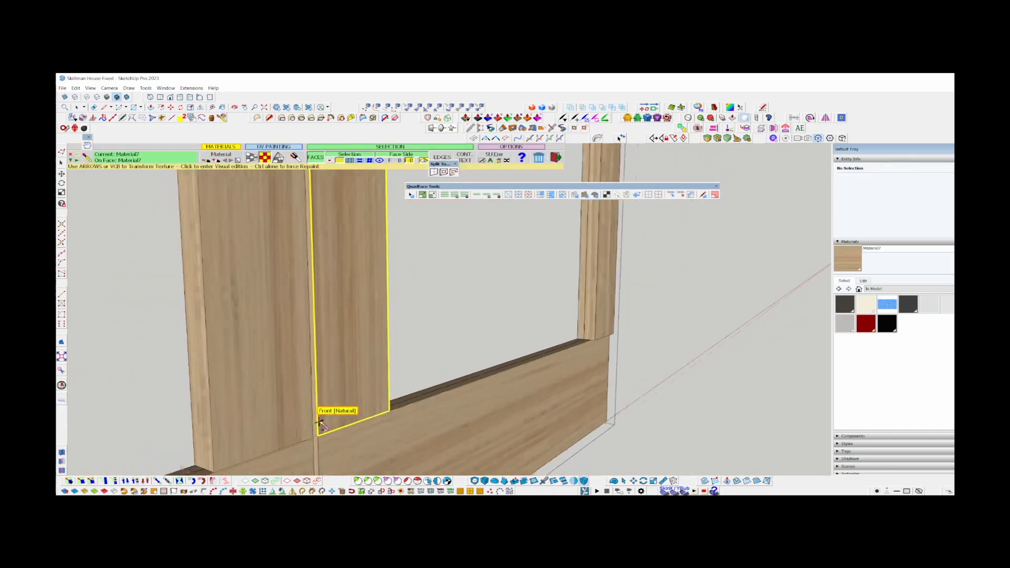
middle_click_drag(331, 184, 337, 415, "shift")
scroll(318, 357, "up", 5)
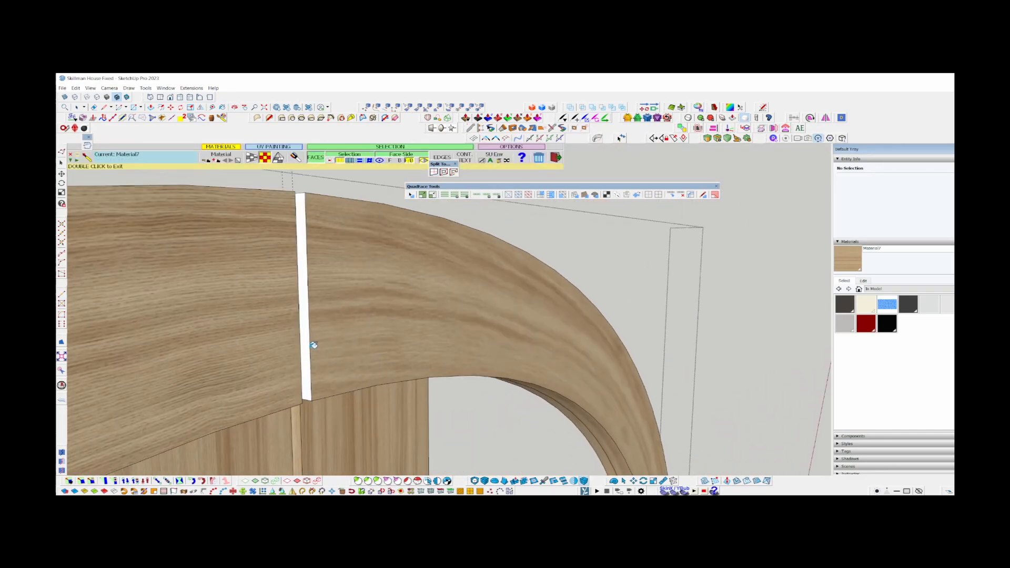
scroll(308, 345, "up", 5)
left_click(308, 351)
middle_click_drag(309, 353, 84, 407)
left_click(277, 327)
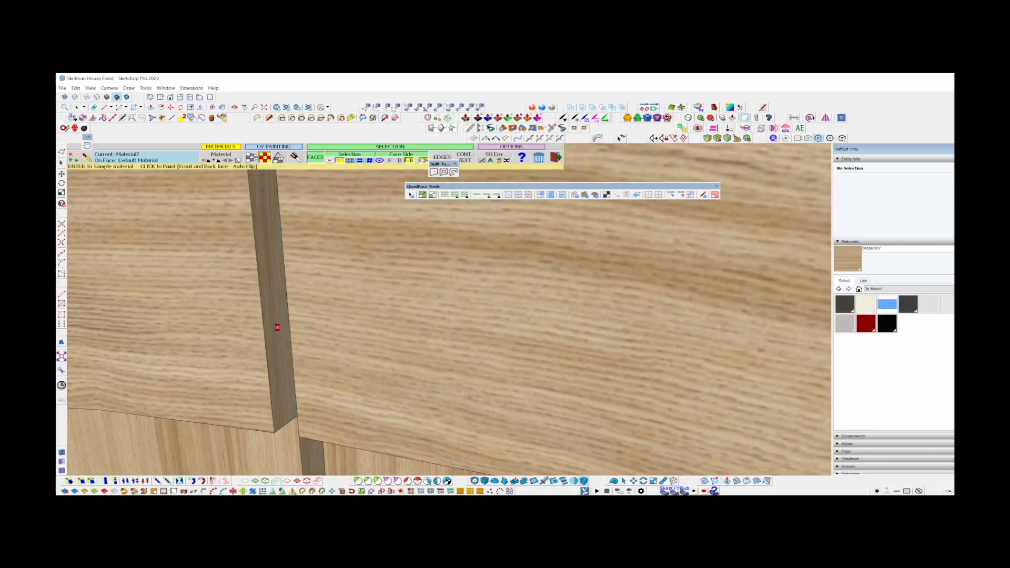
key("space")
Close the nested door groups and examine the centre gap, the lower panels, and the double door in place in the facade.
scroll(325, 284, "down", 12)
scroll(342, 171, "up", 3)
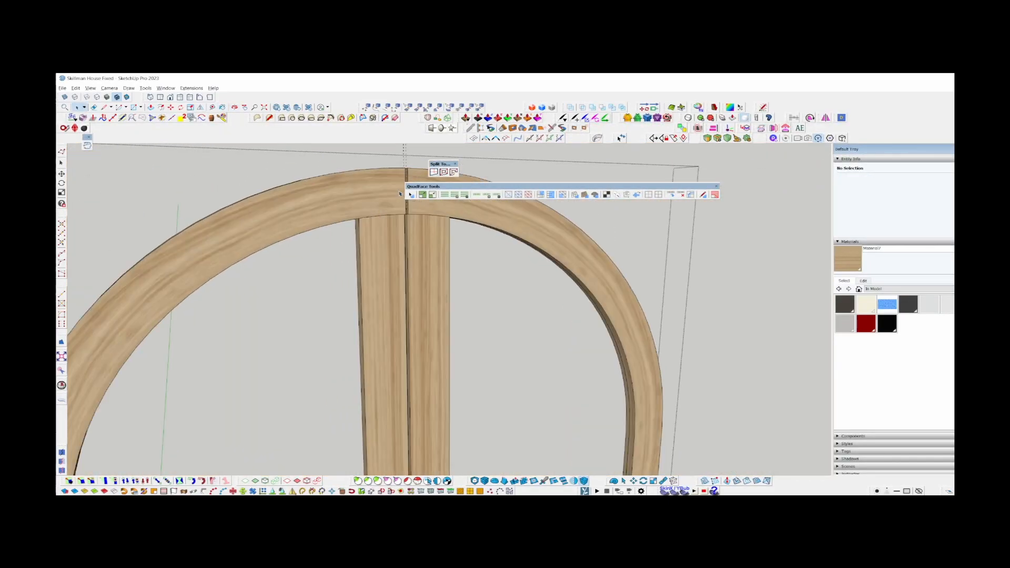
scroll(397, 197, "down", 6)
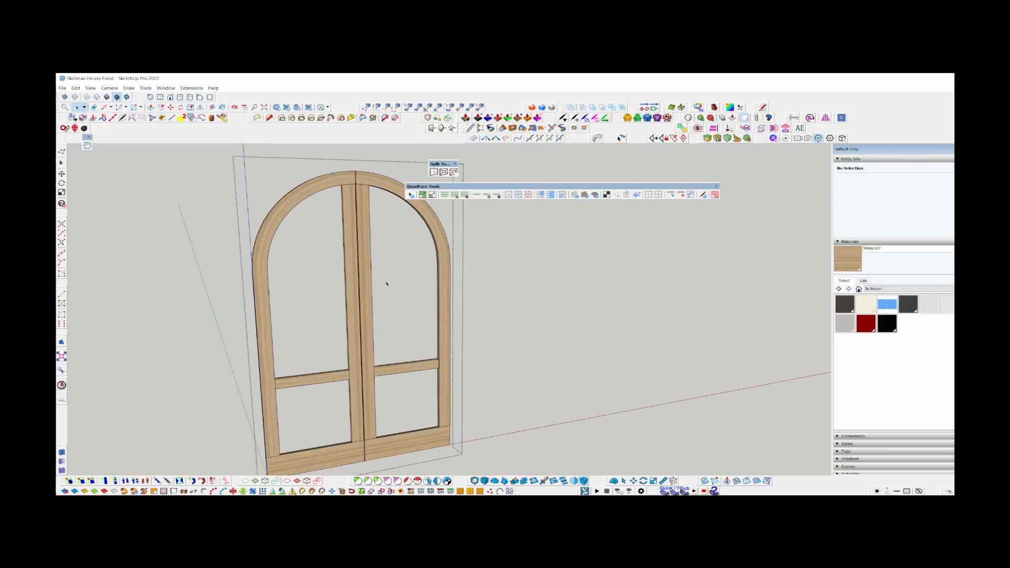
scroll(458, 395, "up", 6)
scroll(460, 395, "down", 4)
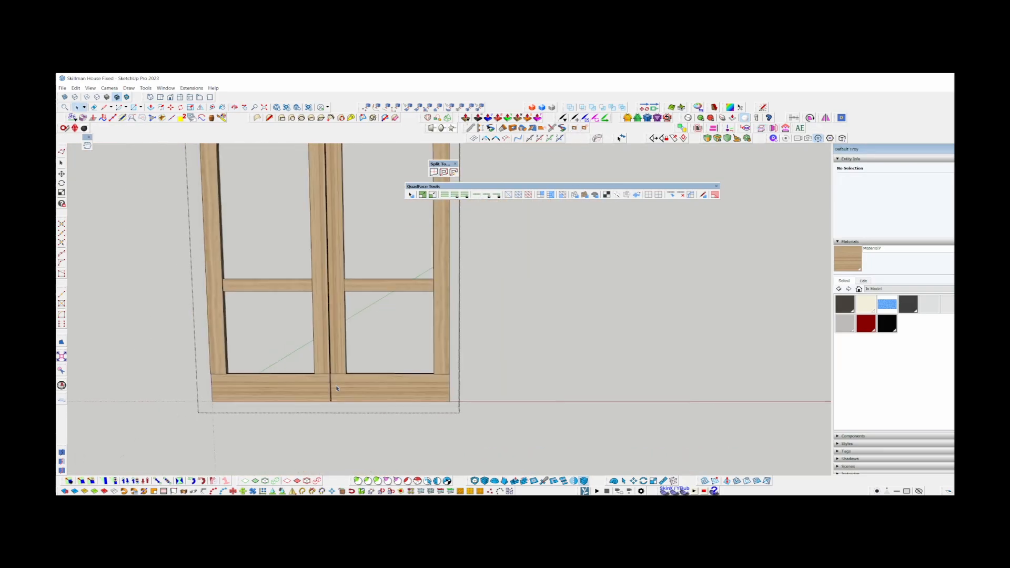
scroll(323, 250, "up", 5)
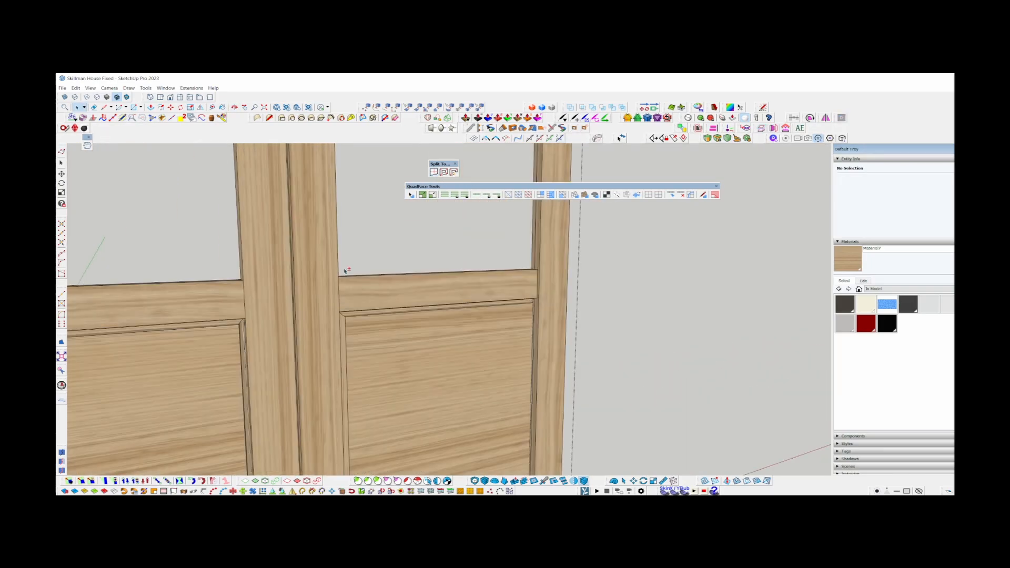
scroll(300, 359, "down", 4)
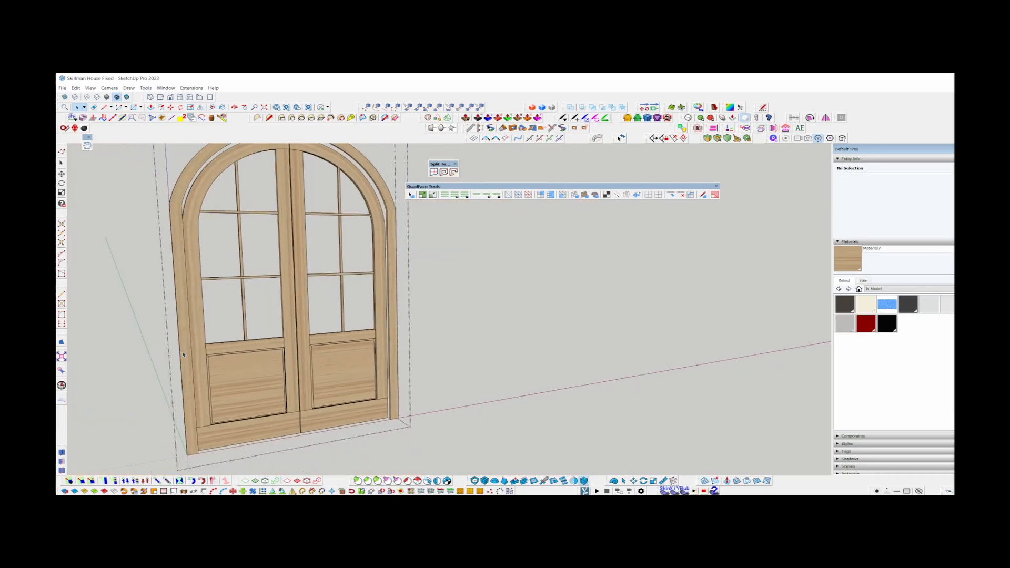
middle_click_drag(184, 355, 195, 282)
key("Escape")
mouse_move(263, 292)
middle_mouse_down()
mouse_move(405, 279)
mouse_move(287, 273)
mouse_move(234, 206)
middle_mouse_up()
scroll(373, 274, "up", 4)
scroll(368, 276, "down", 3)
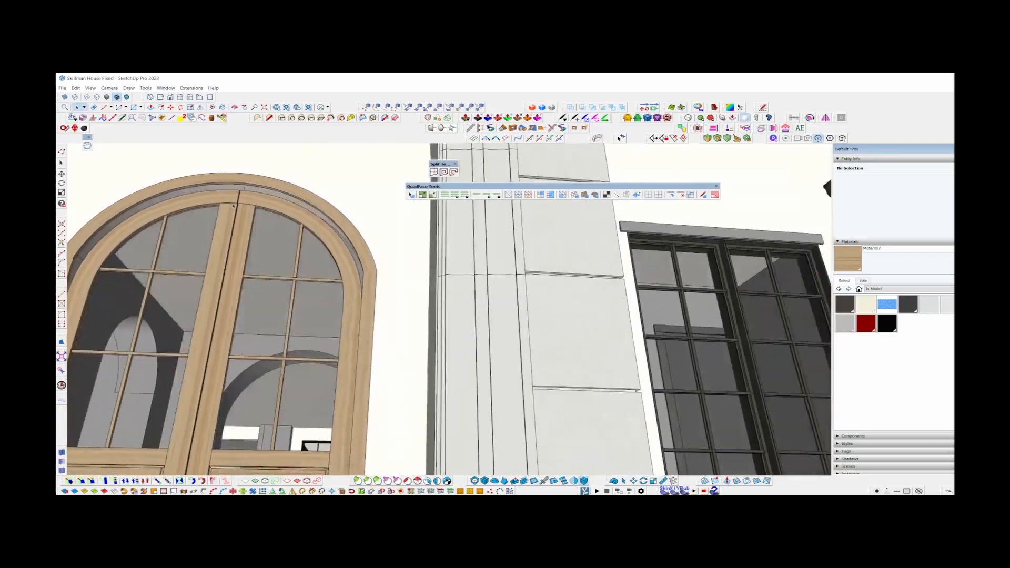
Open the arched door group and select the two groups forming its outer frame and door leaves.
scroll(234, 206, "up", 6)
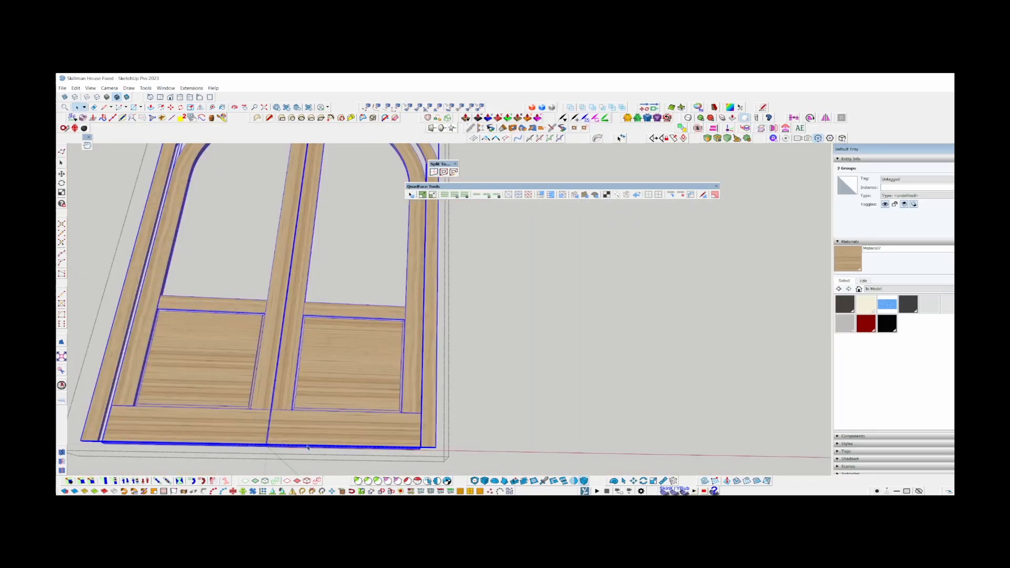
scroll(257, 410, "up", 2)
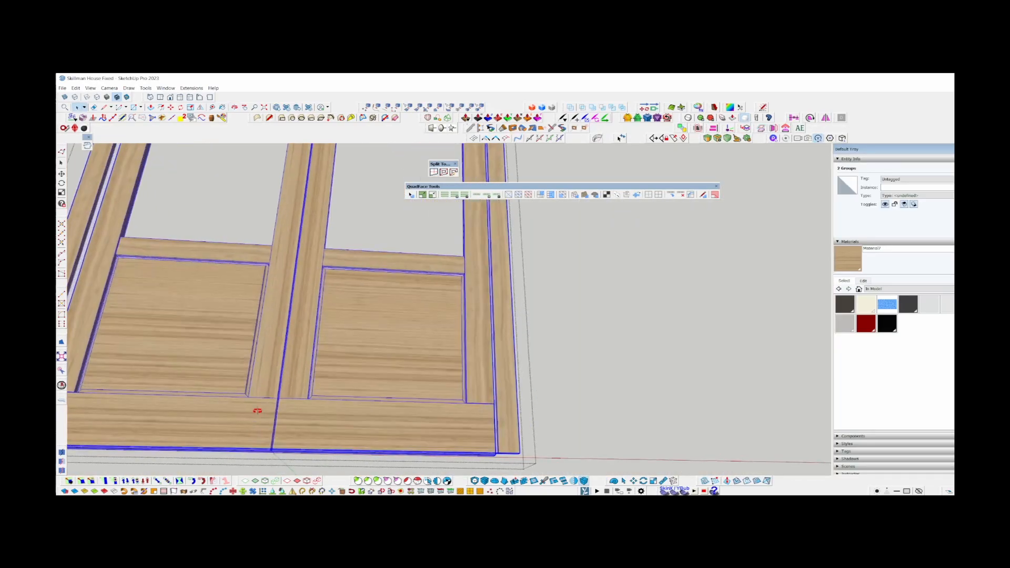
mouse_move(257, 410)
middle_mouse_down()
mouse_move(285, 263)
mouse_move(254, 281)
middle_mouse_up()
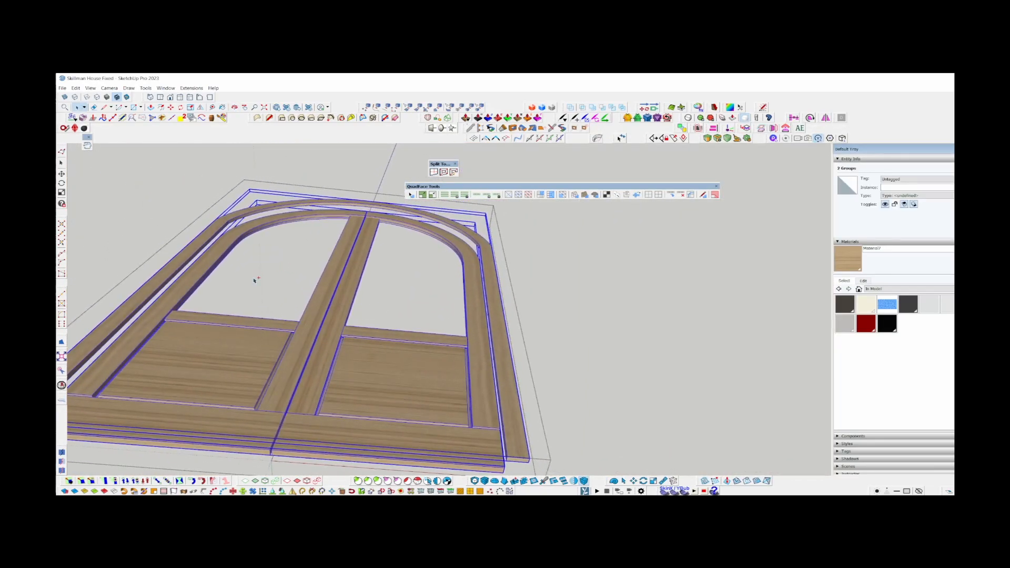
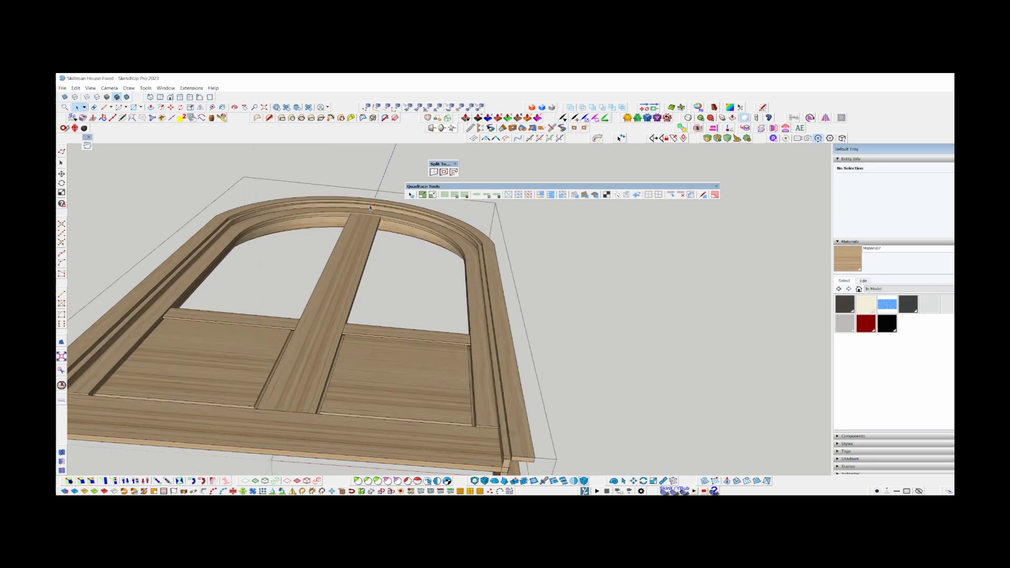
Delete the nested frame group with the unsplit centre stile, and undo the deletion.
scroll(370, 207, "down", 3)
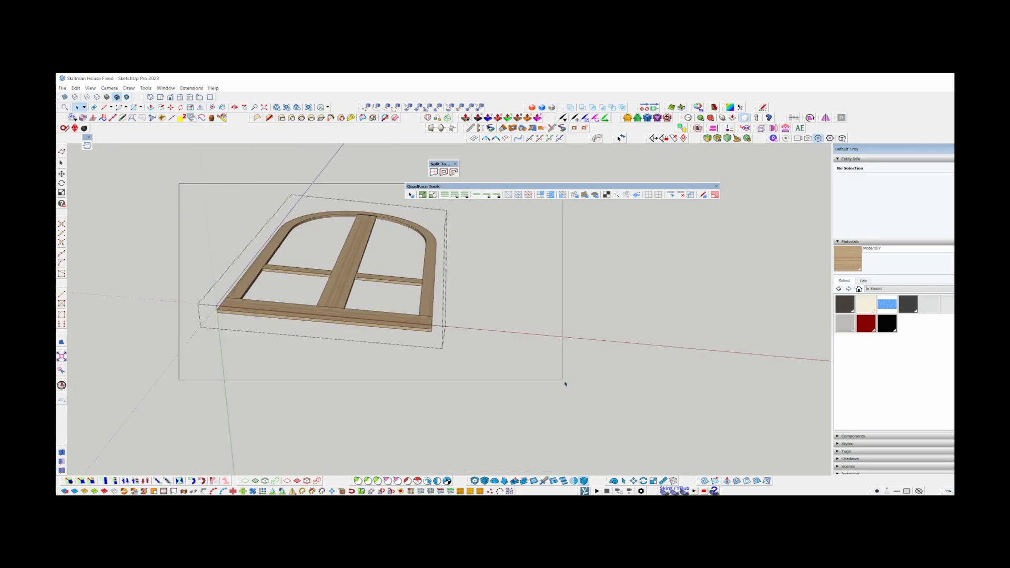
left_click_drag(565, 384, 565, 384)
scroll(356, 260, "up", 4)
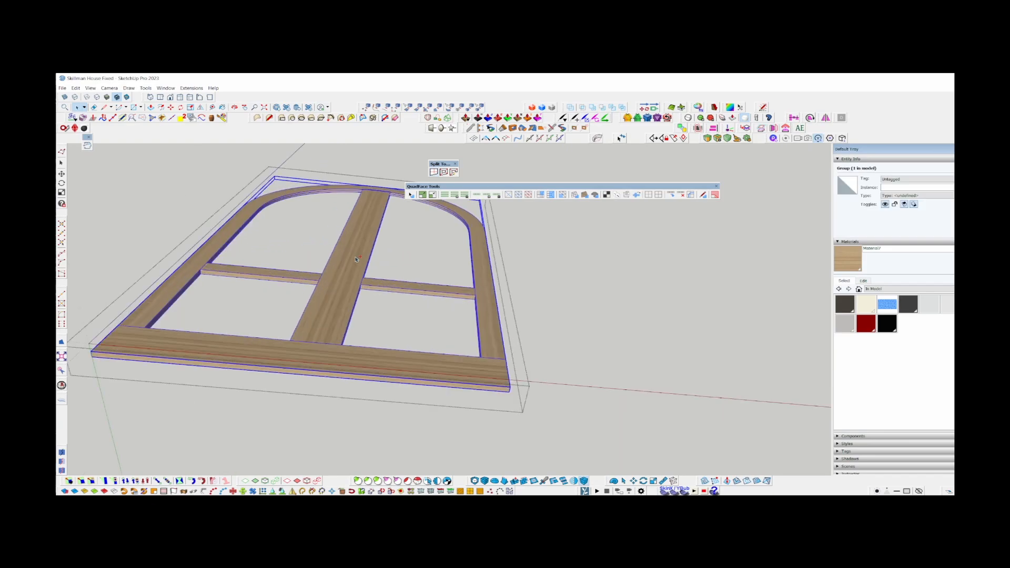
key("Delete")
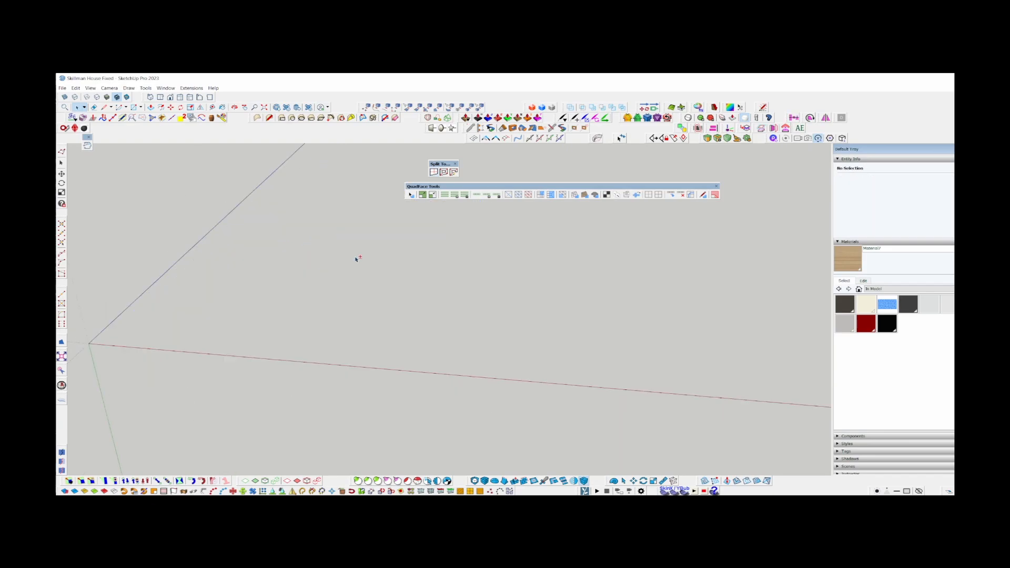
key("ctrl+z")
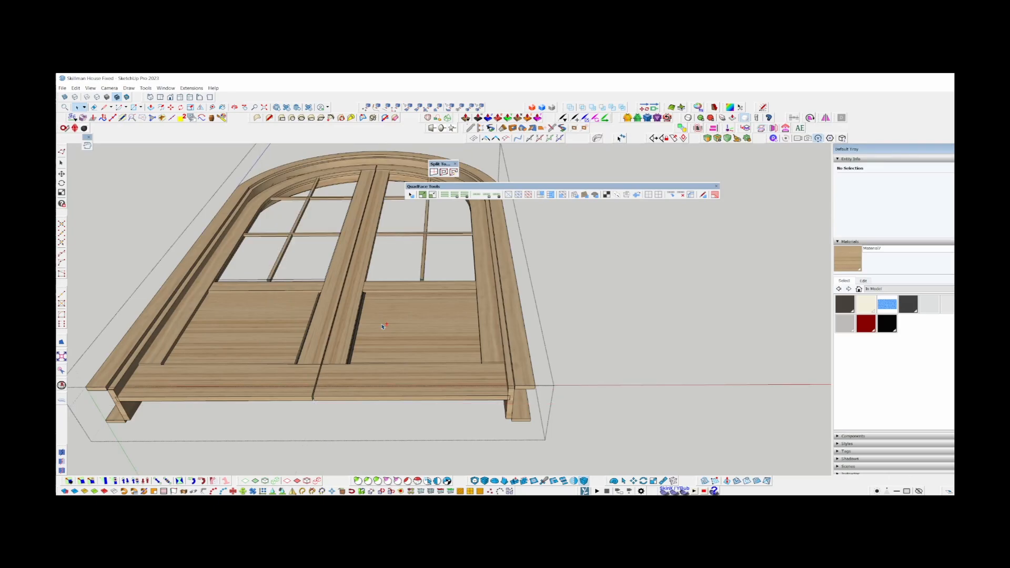
Inspect the double door's centre gap, glazed openings and lower panels, opening the nested groups around the right-hand panel.
scroll(387, 287, "up", 1)
middle_click_drag(386, 287, 362, 389)
scroll(323, 425, "up", 2)
middle_click_drag(323, 425, 410, 410)
middle_click_drag(631, 326, 760, 329)
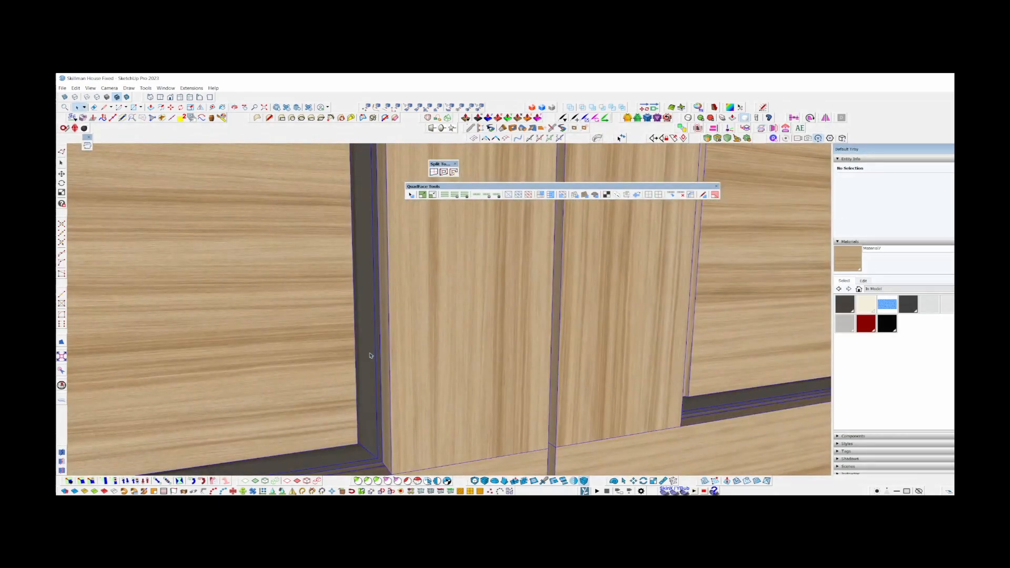
scroll(370, 356, "down", 2)
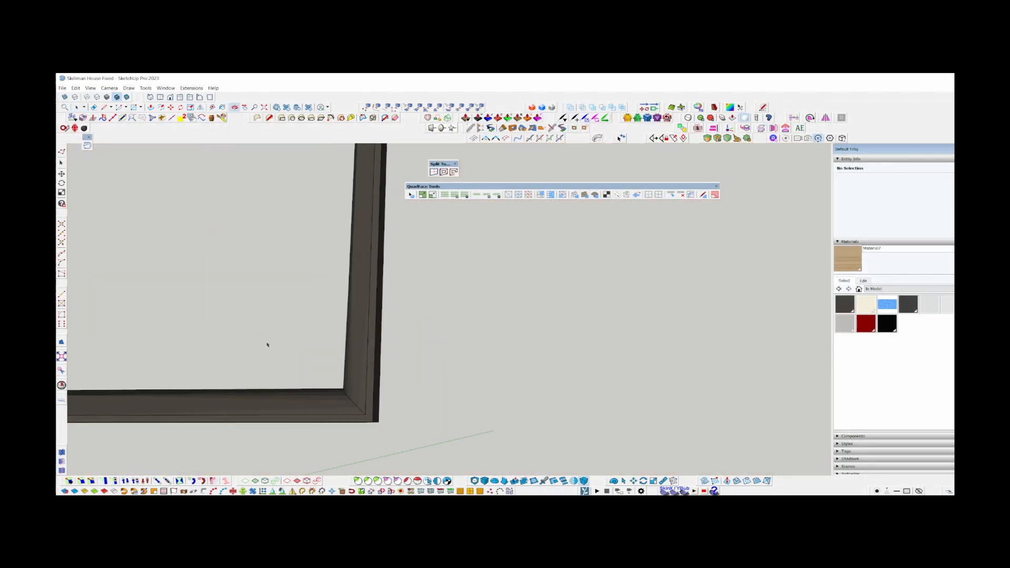
middle_click_drag(266, 345, 392, 332)
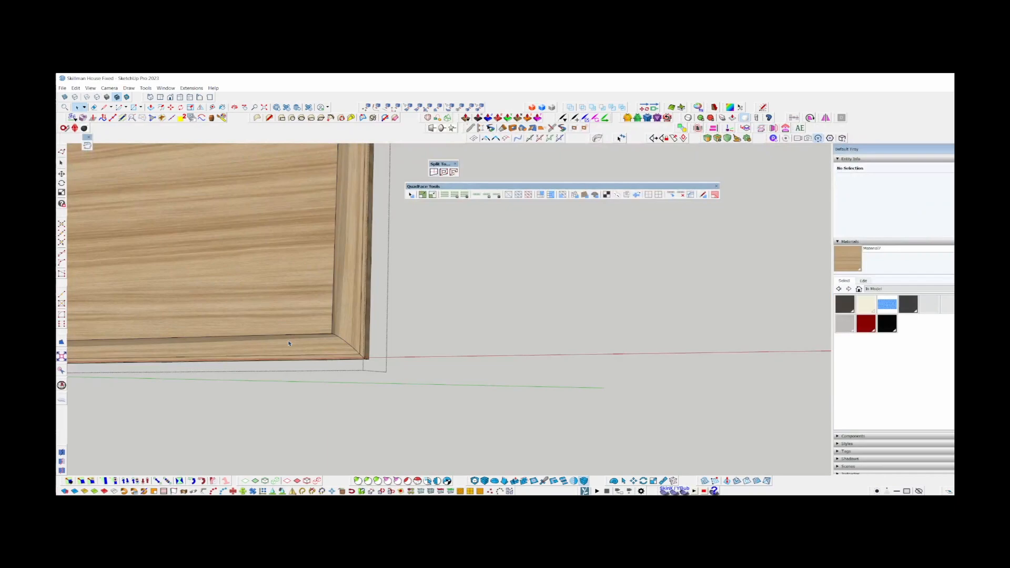
left_click(249, 353)
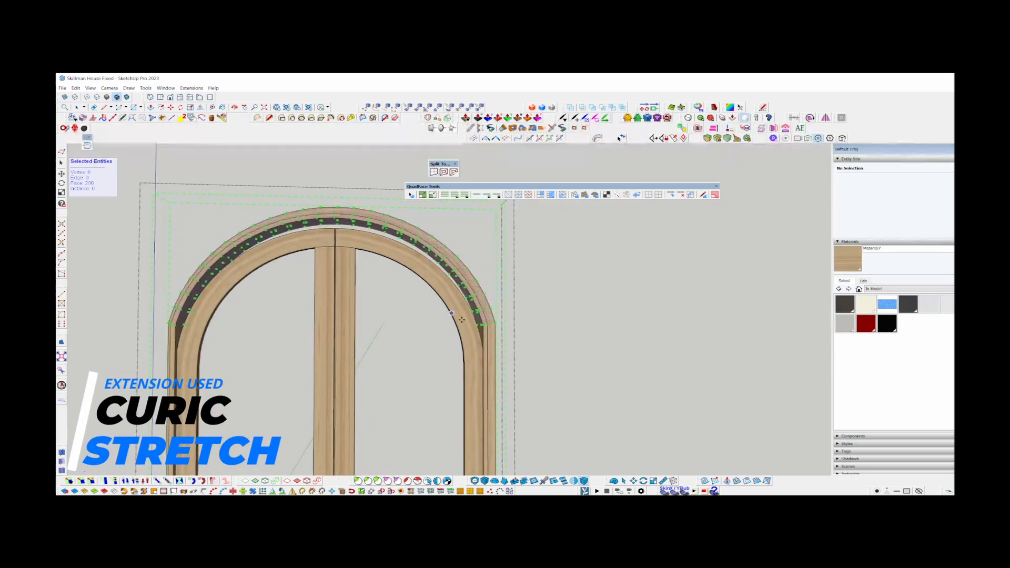
Stretch the arched upper parts of the jamb and the outer casing slightly downward toward the arch of the door leaves.
scroll(461, 319, "up", 5)
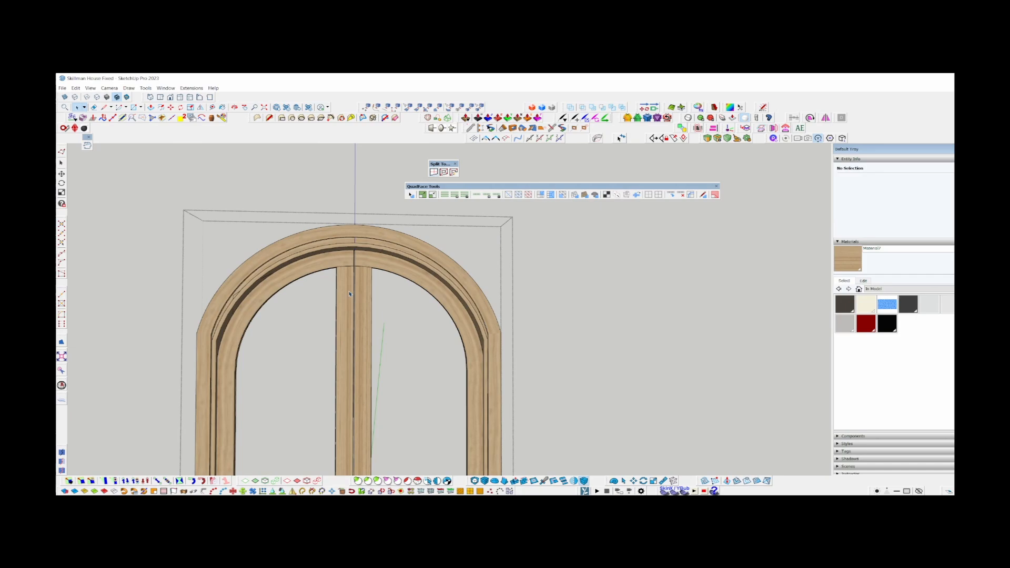
scroll(252, 236, "up", 3)
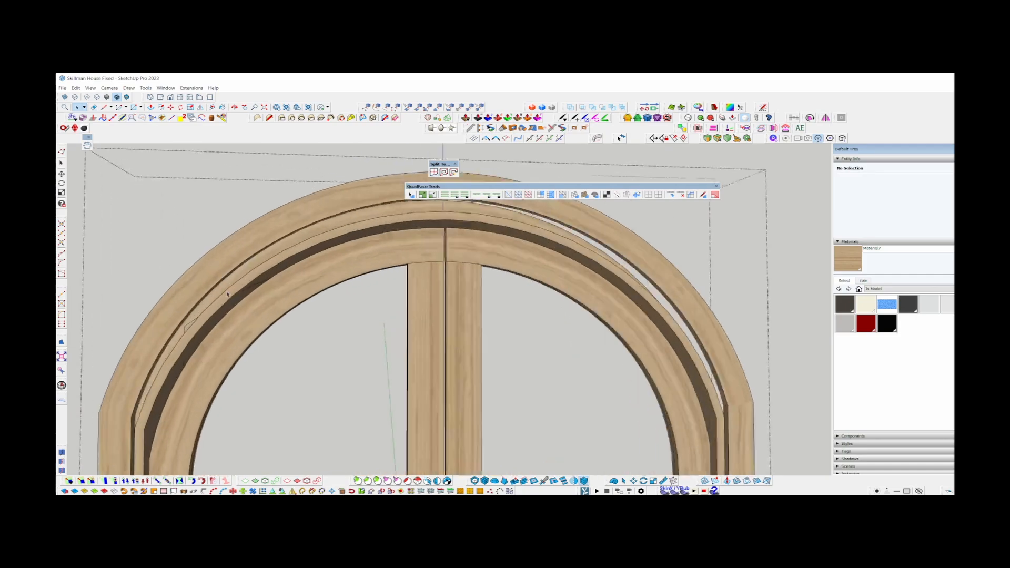
scroll(260, 238, "down", 3)
scroll(260, 238, "down", 1)
key("s")
left_click_drag(157, 178, 526, 351)
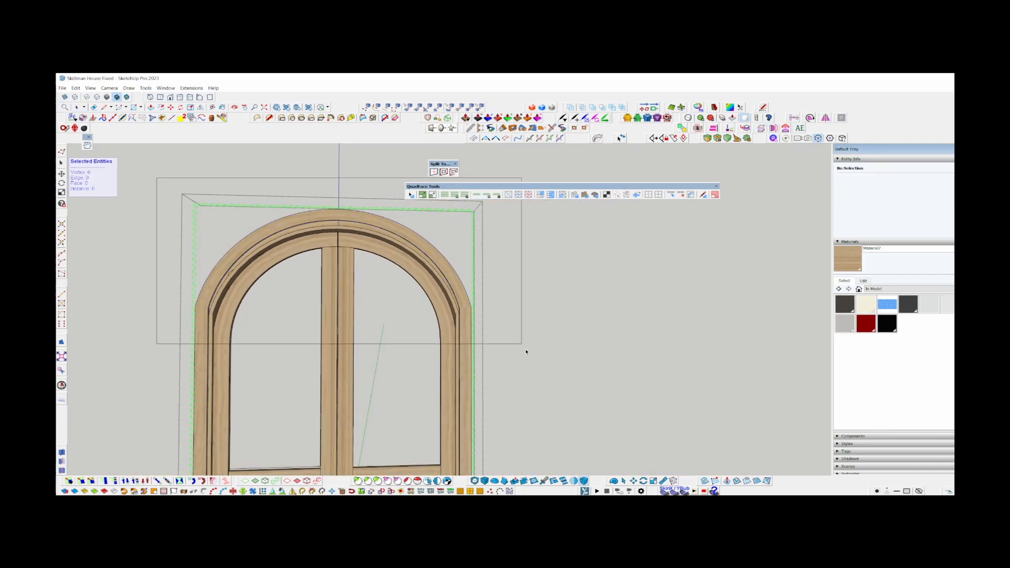
scroll(461, 324, "up", 4)
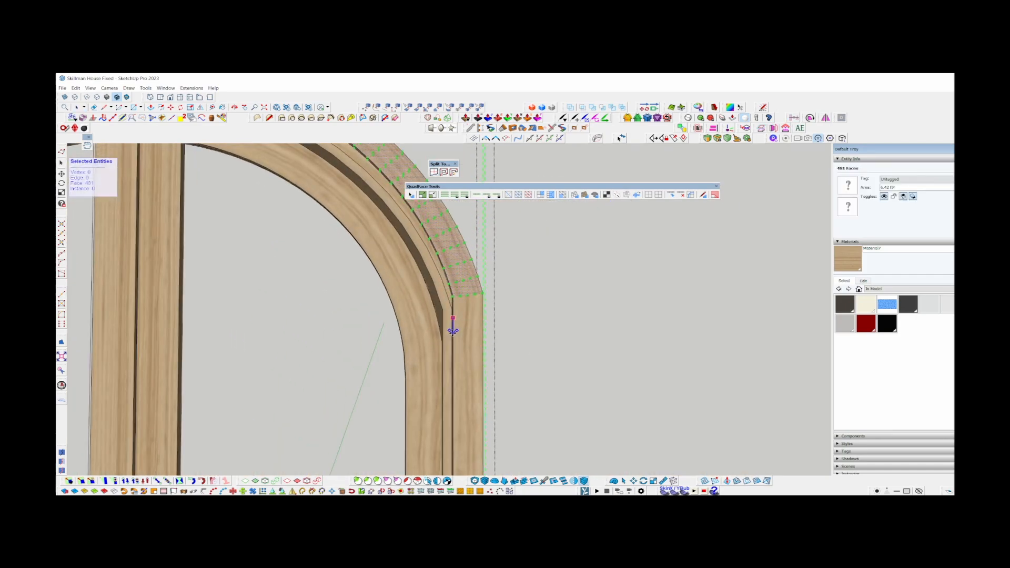
left_click(452, 333)
scroll(452, 333, "down", 5)
middle_click_drag(349, 360, 358, 305, "shift")
key("Escape")
Open the nested groups on the door's left side and delete the group along the arched frame piece's inner edge.
scroll(399, 363, "up", 2)
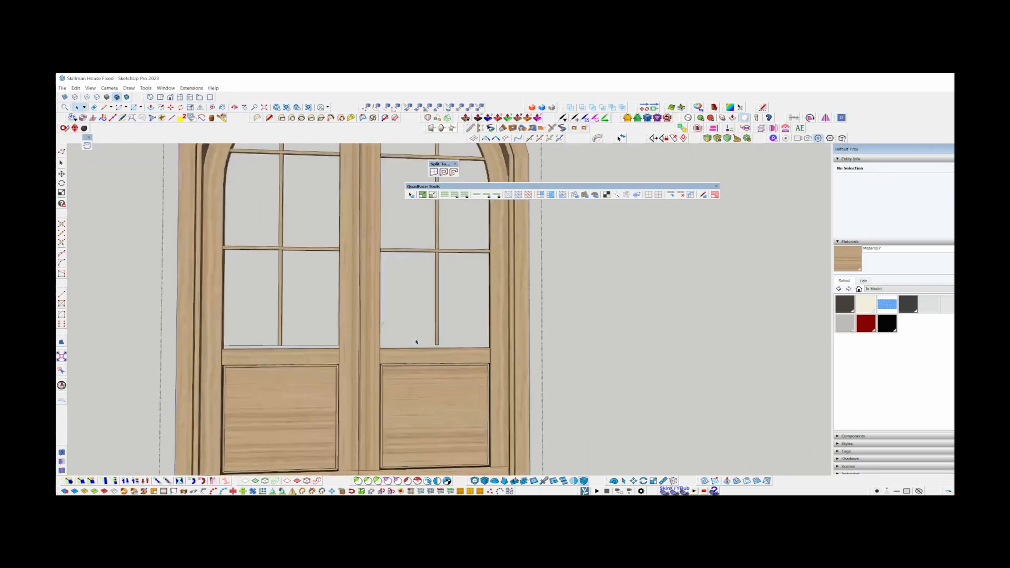
scroll(351, 346, "up", 5)
double_click(210, 340)
double_click(209, 341)
double_click(209, 340)
scroll(211, 341, "down", 5)
left_click(266, 353)
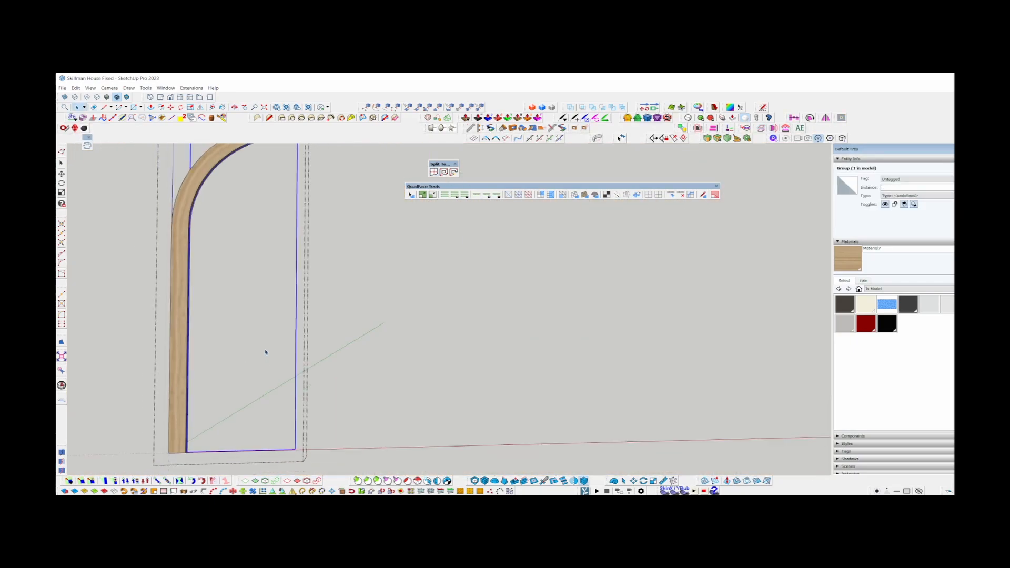
scroll(265, 351, "down", 1)
key("Delete")
key("Escape")
Check the horizontal edge just above the left leaf's middle rail, and return to the whole door.
scroll(249, 348, "up", 2)
scroll(268, 354, "up", 3)
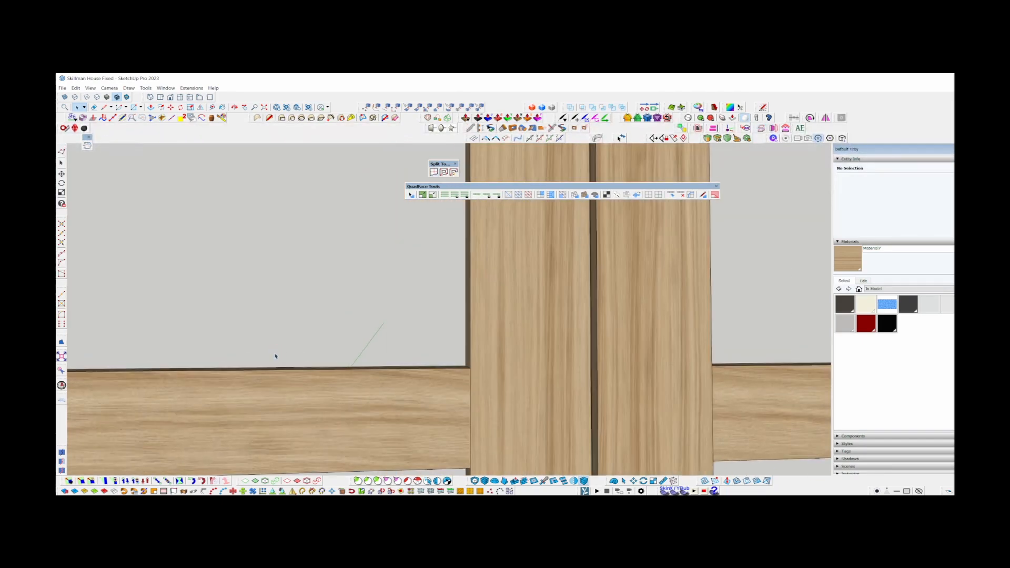
left_click(292, 348)
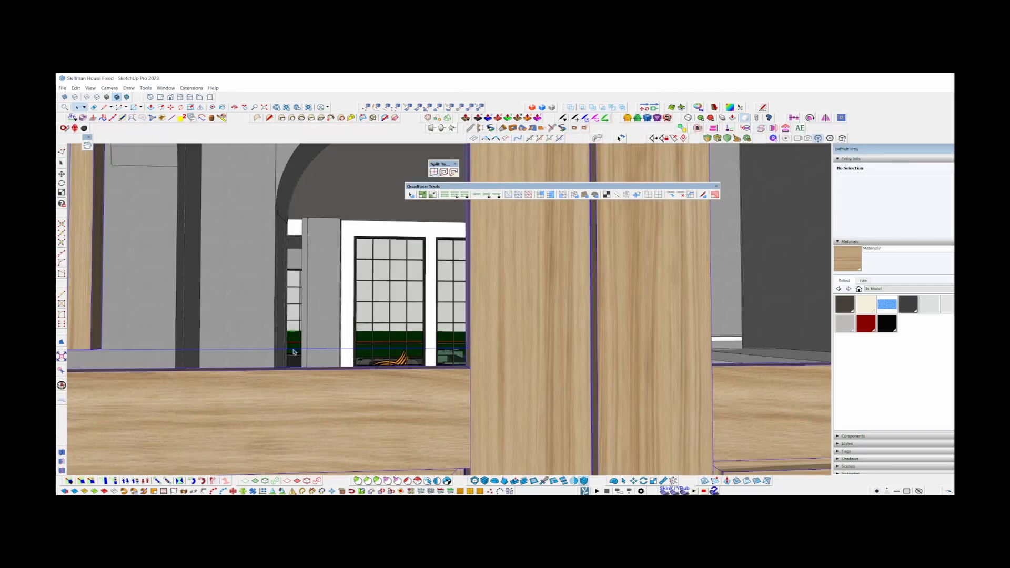
scroll(294, 352, "down", 6)
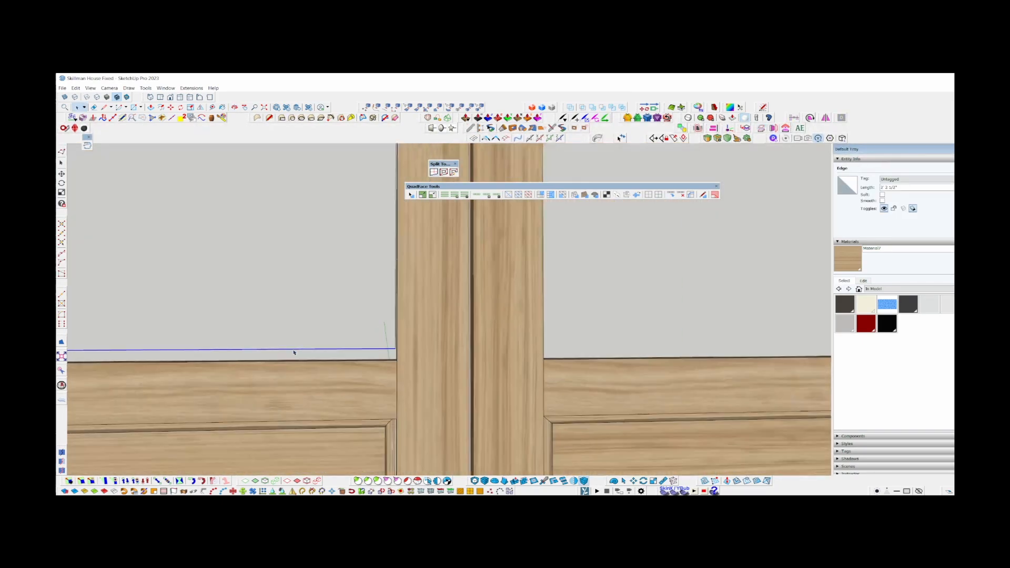
left_click(321, 407)
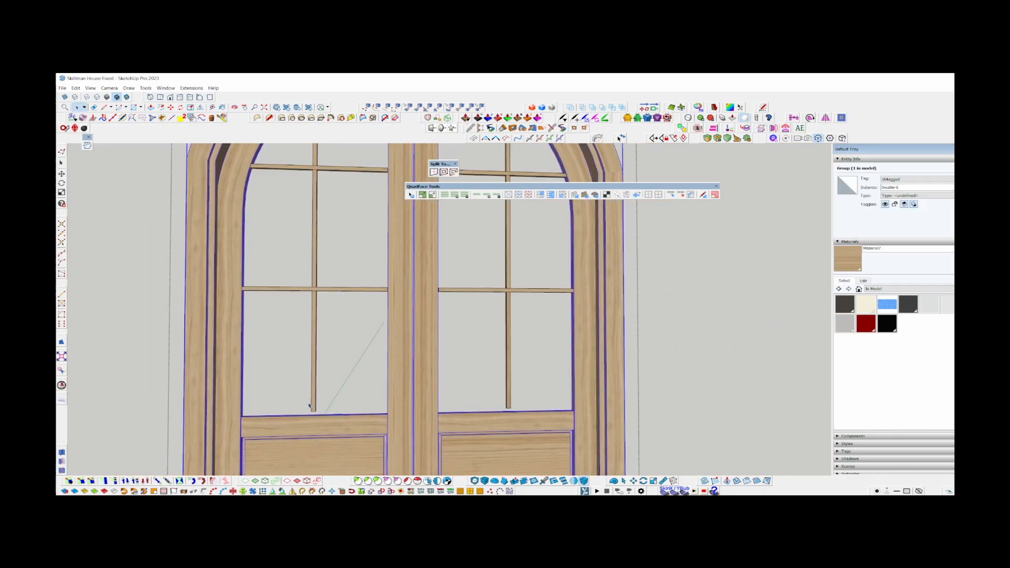
middle_click_drag(321, 408, 207, 344, "shift")
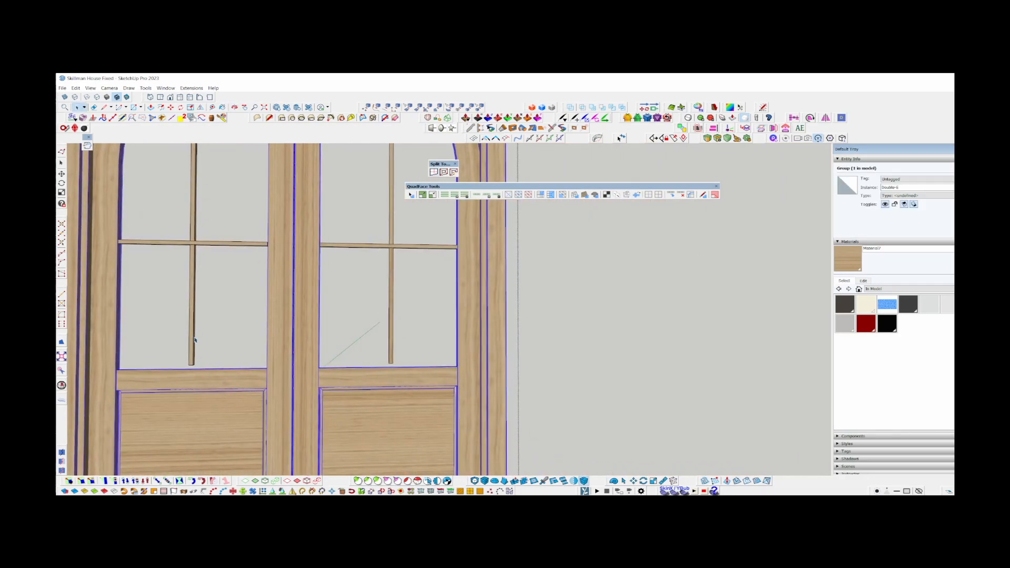
Select the muntin grids of both leaves and move them down onto the top edge of the middle rails.
scroll(195, 340, "up", 3)
double_click(193, 352)
key("Escape")
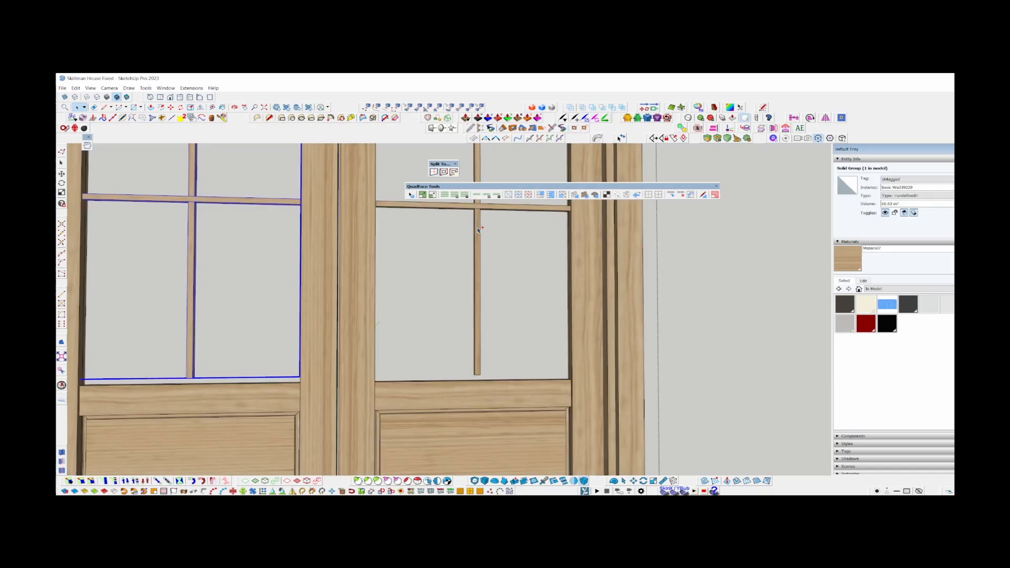
mouse_move(468, 342)
middle_mouse_down("shift")
mouse_move(450, 412)
mouse_move(453, 344)
middle_mouse_up("shift")
key("m")
left_click(374, 296)
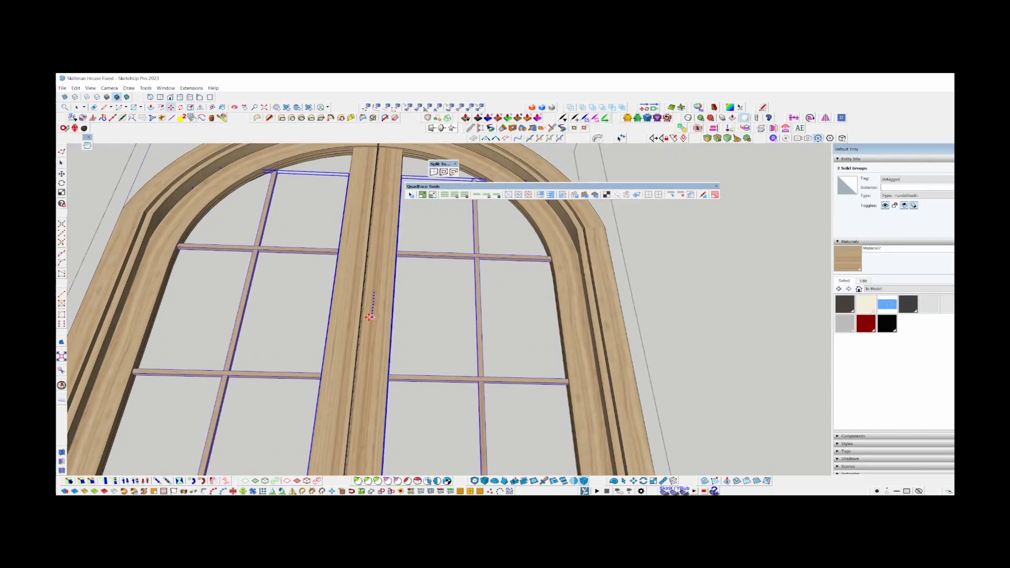
scroll(371, 318, "down", 3)
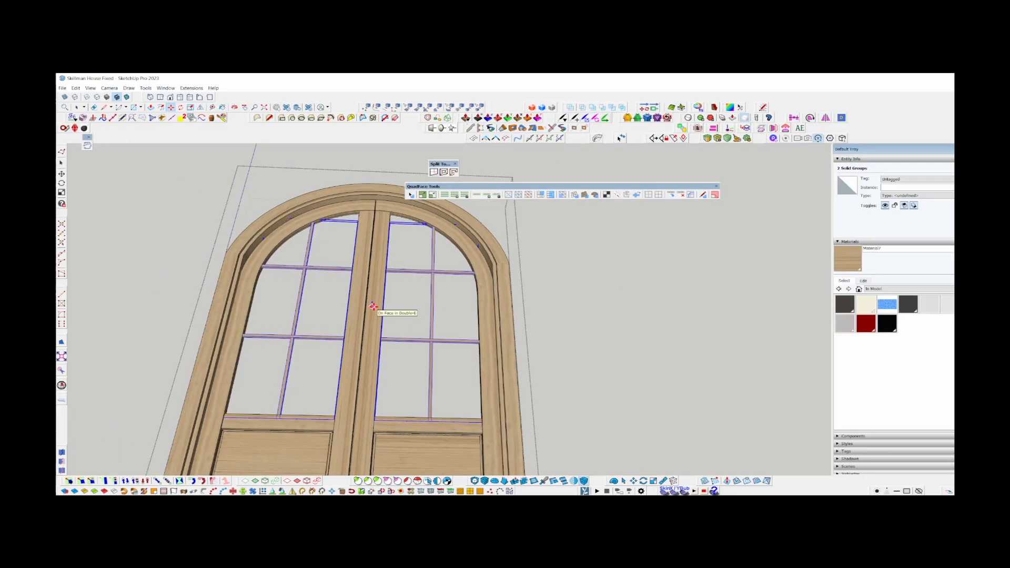
scroll(384, 311, "up", 8)
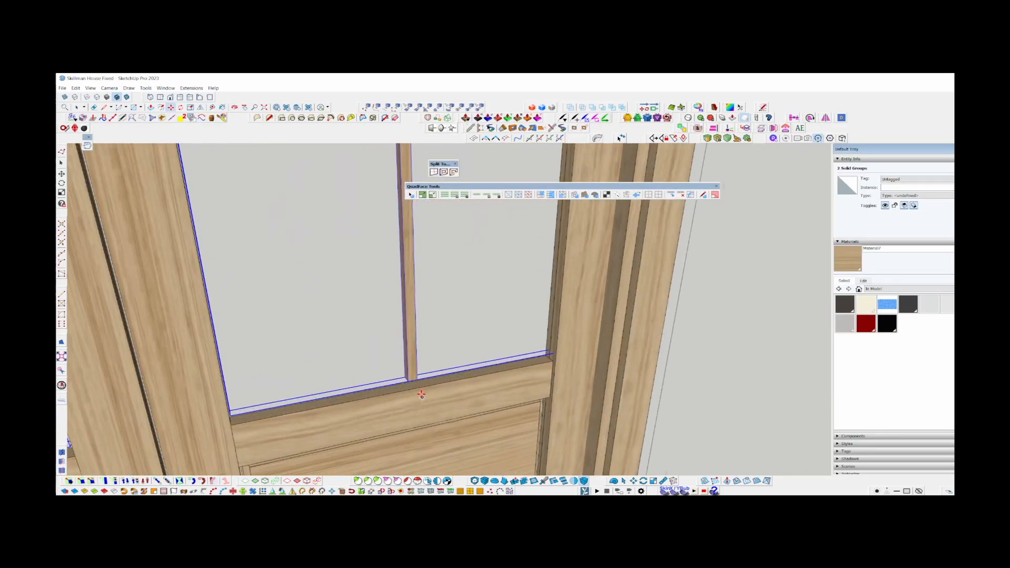
left_click(416, 376)
key("space")
scroll(416, 377, "down", 5)
middle_click_drag(410, 363, 290, 171)
scroll(316, 195, "down", 4)
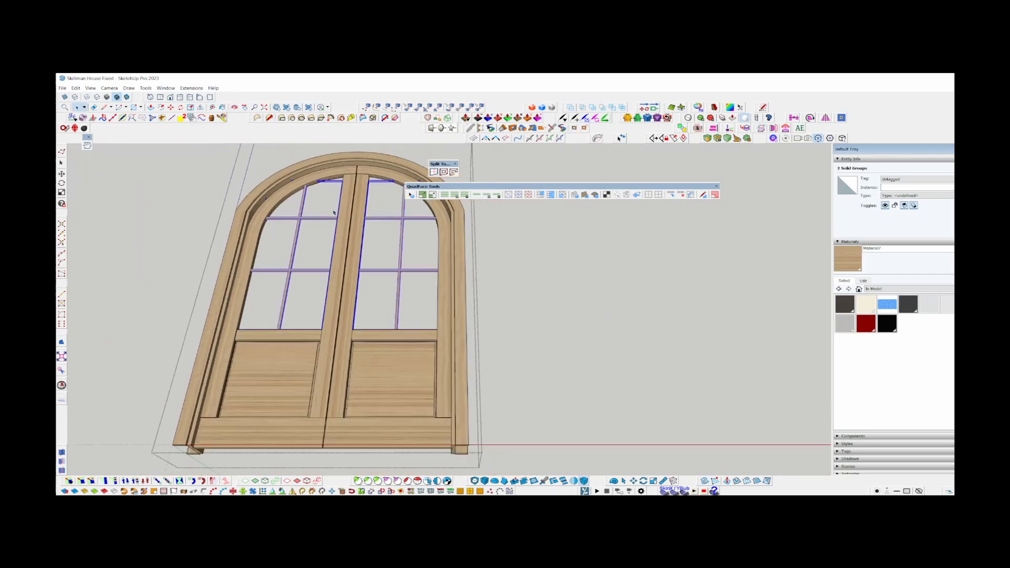
key("Escape")
Open the nested frame groups and stretch the arched top of the inner jamb closer to the leaves with Curic Stretch.
mouse_move(339, 237)
middle_mouse_down()
mouse_move(363, 315)
mouse_move(354, 237)
mouse_move(392, 284)
mouse_move(358, 227)
mouse_move(333, 238)
middle_mouse_up()
scroll(353, 200, "down", 3)
double_click(352, 184)
double_click(351, 184)
scroll(349, 197, "down", 3)
key("s")
left_click_drag(180, 162, 521, 346)
scroll(453, 284, "up", 1)
scroll(449, 288, "up", 2)
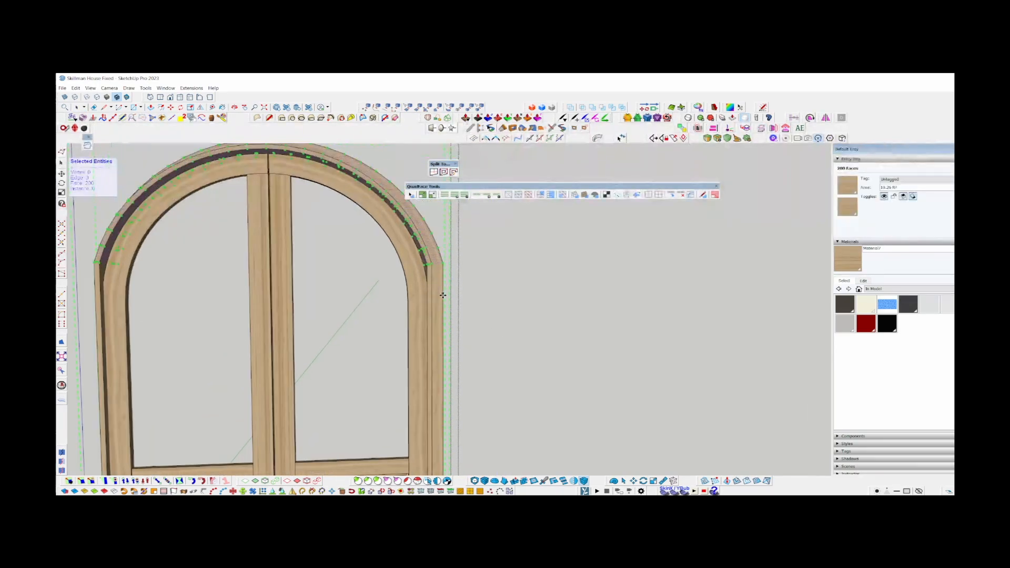
left_click(442, 298)
scroll(443, 300, "down", 3)
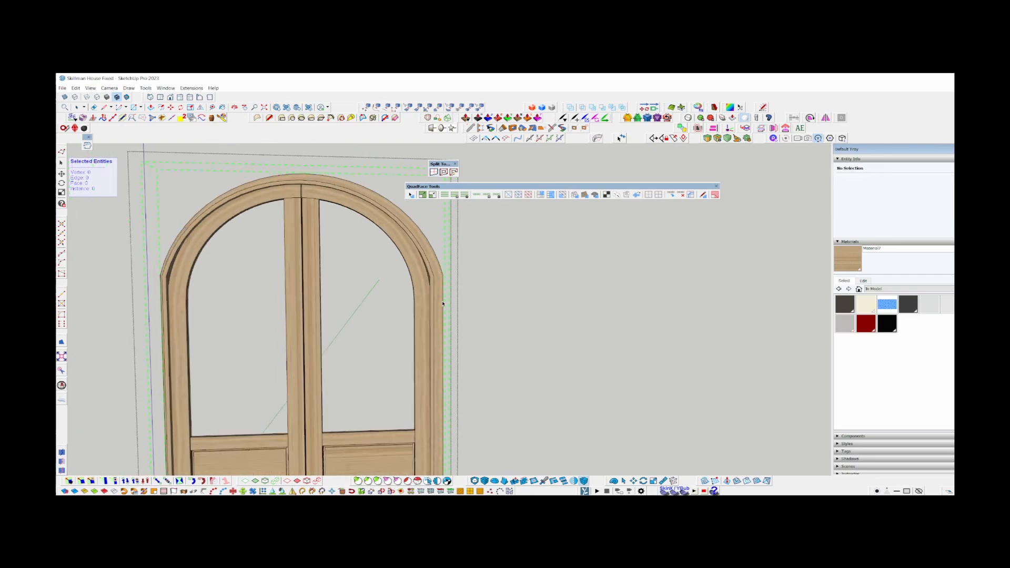
key("space")
Stretch the arched top of the outer casing to follow the inner jamb, and return to the complete door group.
scroll(327, 222, "up", 5)
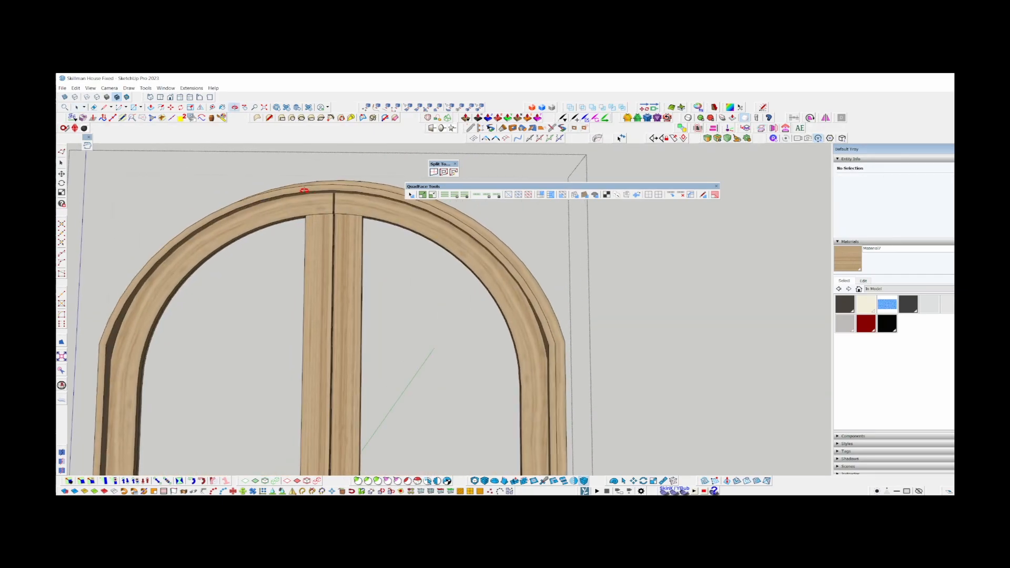
scroll(329, 218, "down", 2)
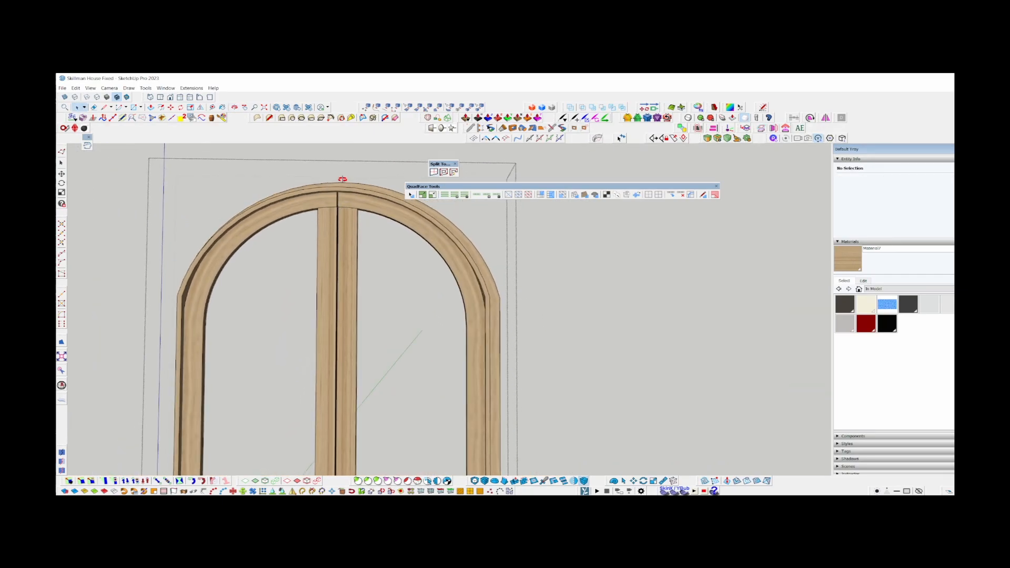
scroll(351, 291, "down", 1)
left_click(351, 291)
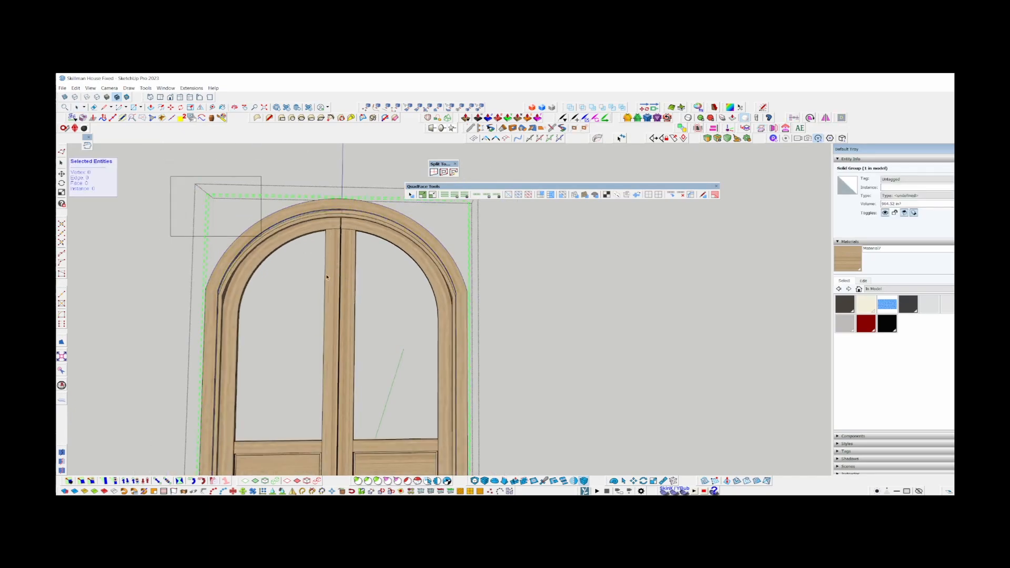
left_click_drag(326, 276, 512, 361)
key("m")
scroll(459, 301, "up", 4)
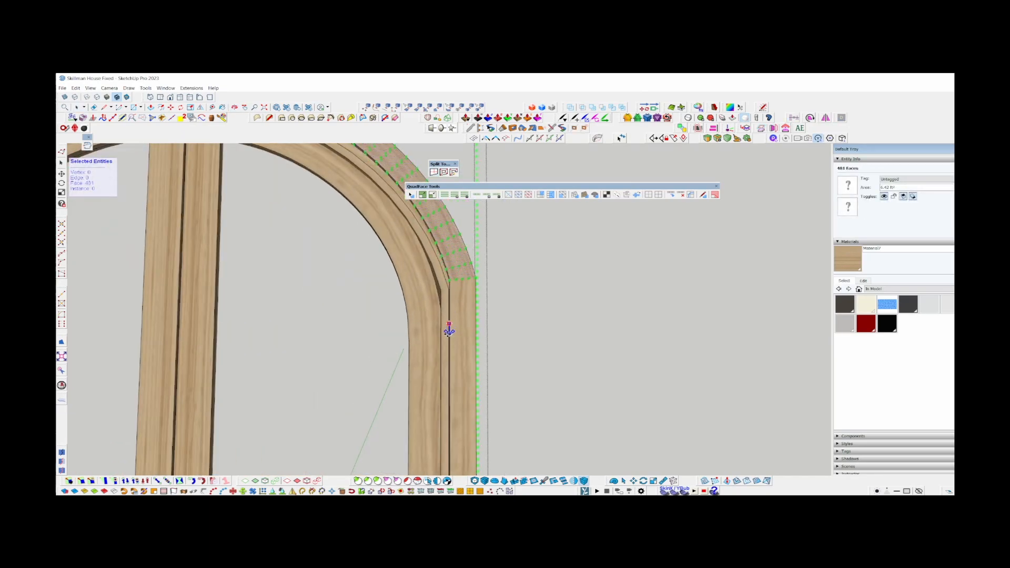
key("Escape")
scroll(449, 332, "down", 5)
key("space")
mouse_move(373, 229)
middle_mouse_down()
mouse_move(356, 203)
mouse_move(375, 232)
middle_mouse_up()
scroll(374, 232, "down", 2)
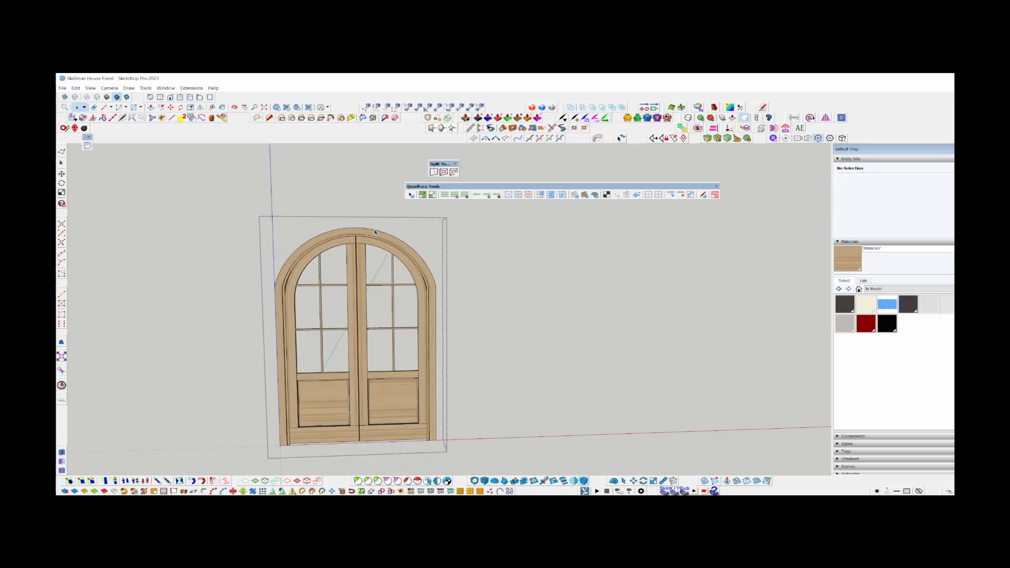
Close the door group and examine the finished arched double door in the entrance from several distances and angles.
scroll(375, 232, "down", 2)
key("Escape")
scroll(368, 275, "up", 4)
middle_click_drag(365, 273, 334, 264)
scroll(261, 265, "up", 5)
scroll(260, 267, "down", 3)
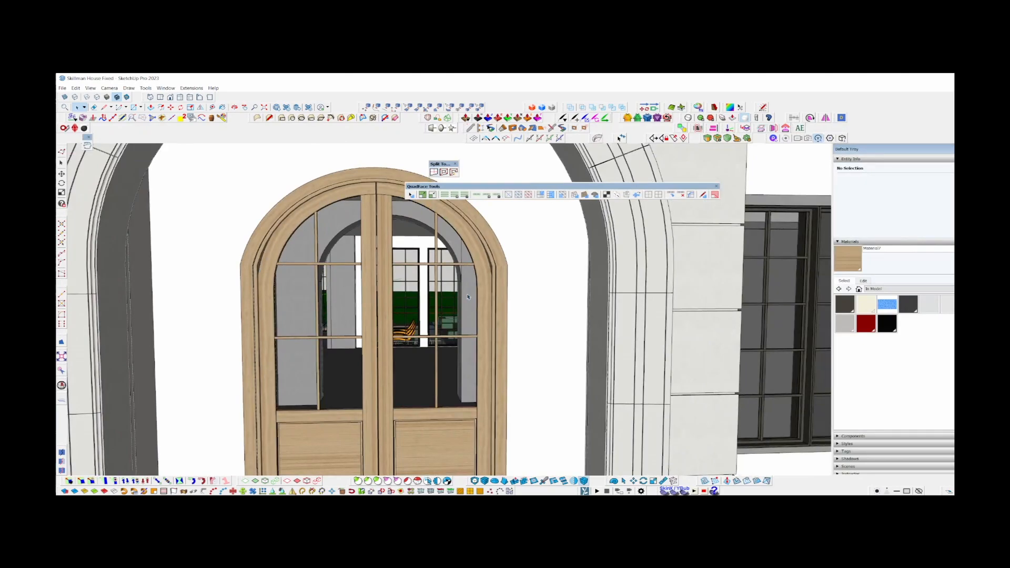
scroll(436, 283, "down", 2)
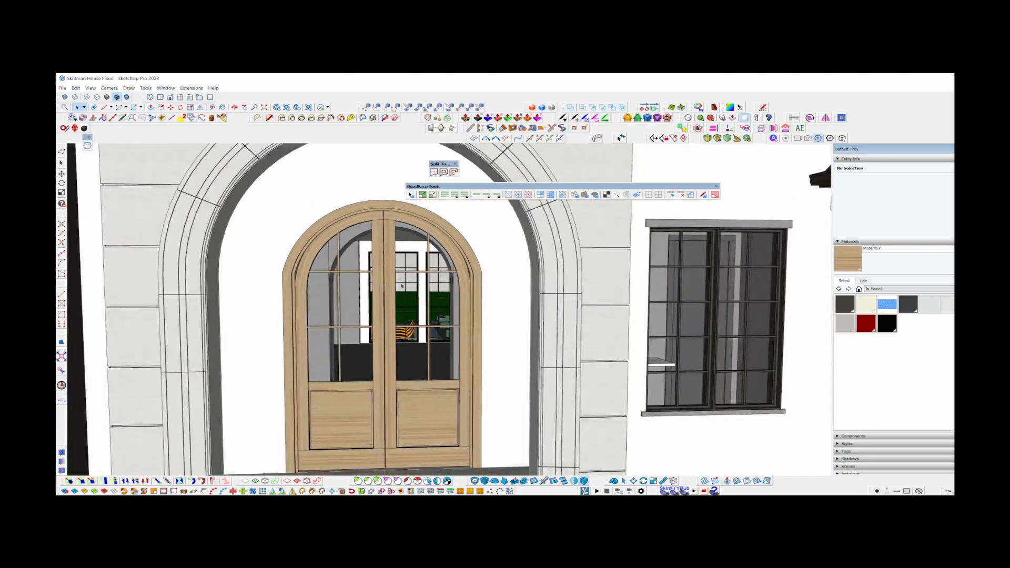
scroll(401, 286, "down", 3)
scroll(407, 328, "up", 8)
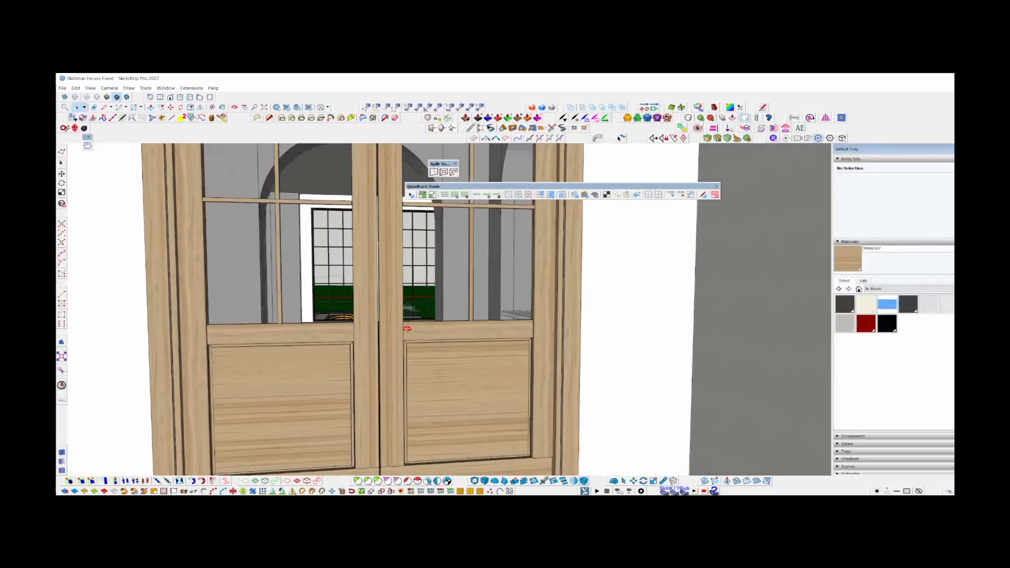
middle_click_drag(407, 329, 386, 237)
scroll(383, 333, "down", 10)
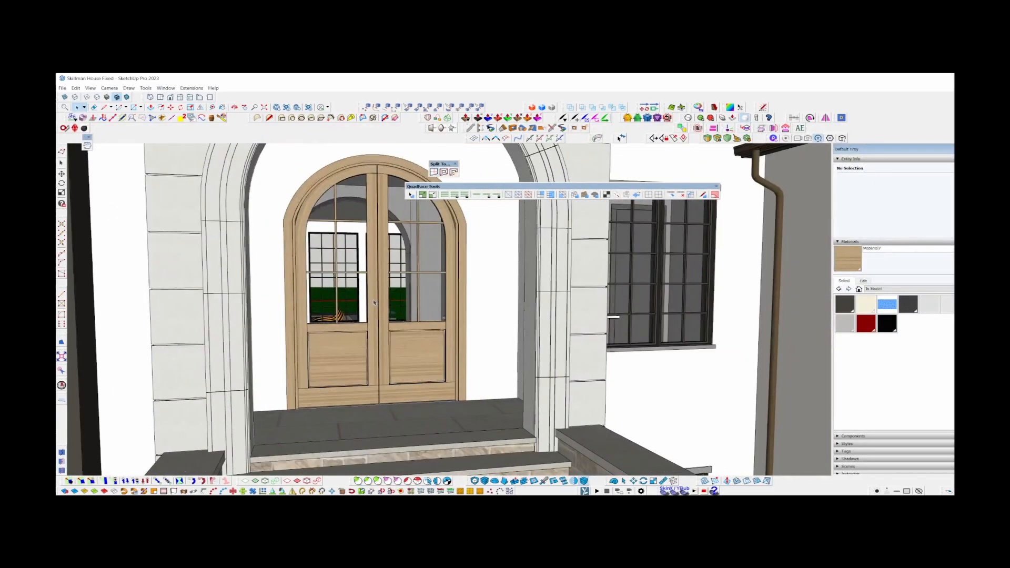
middle_click_drag(390, 348, 360, 342)
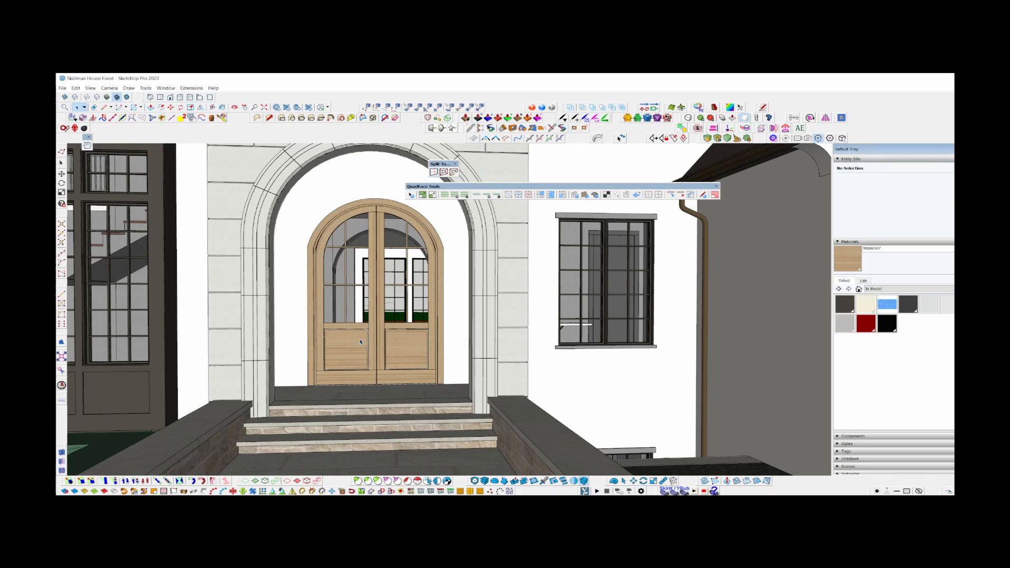
scroll(360, 341, "up", 5)
middle_click_drag(360, 342, 241, 152)
scroll(241, 153, "down", 1)
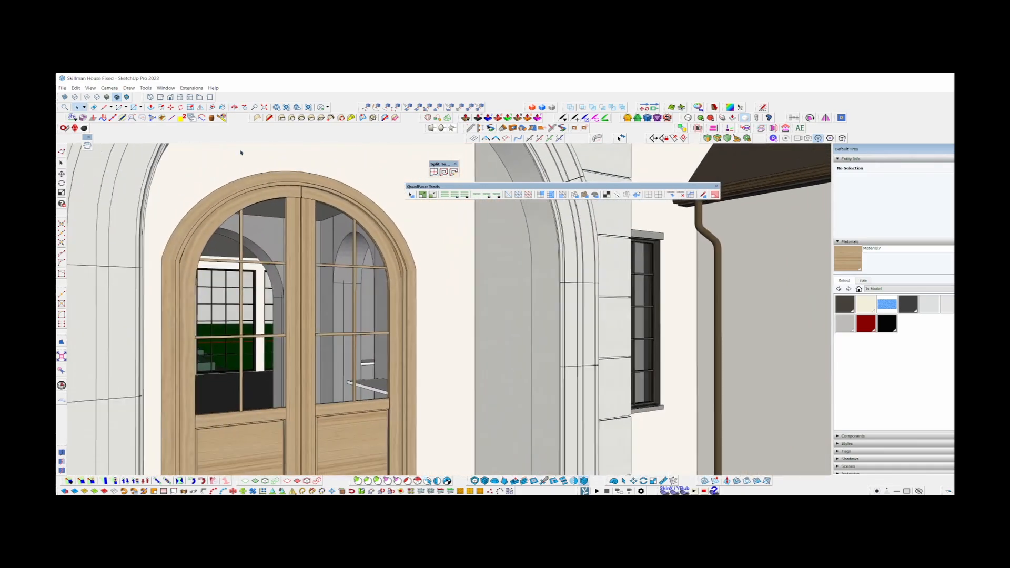
scroll(241, 153, "down", 5)
middle_click_drag(326, 344, 371, 355)
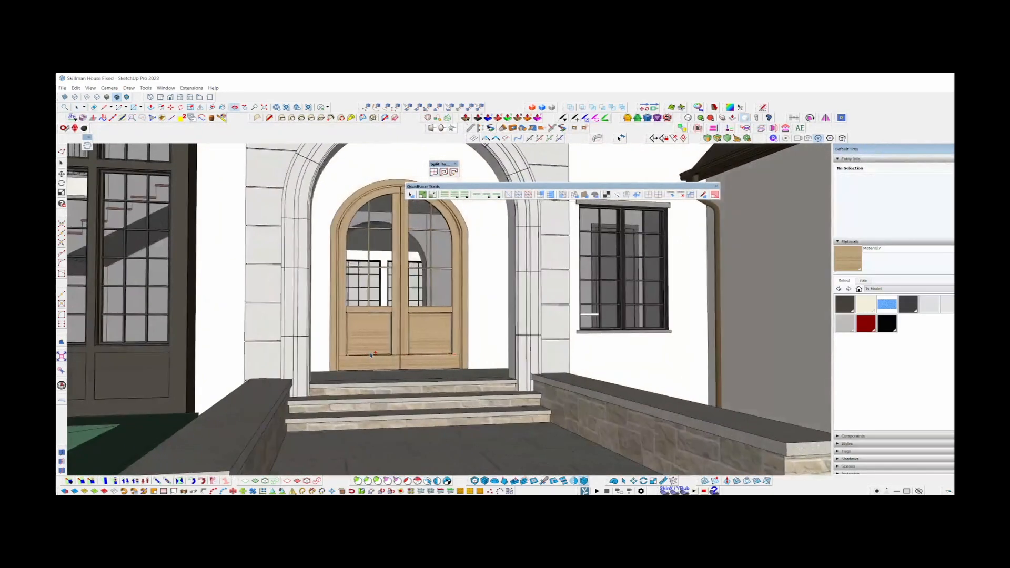